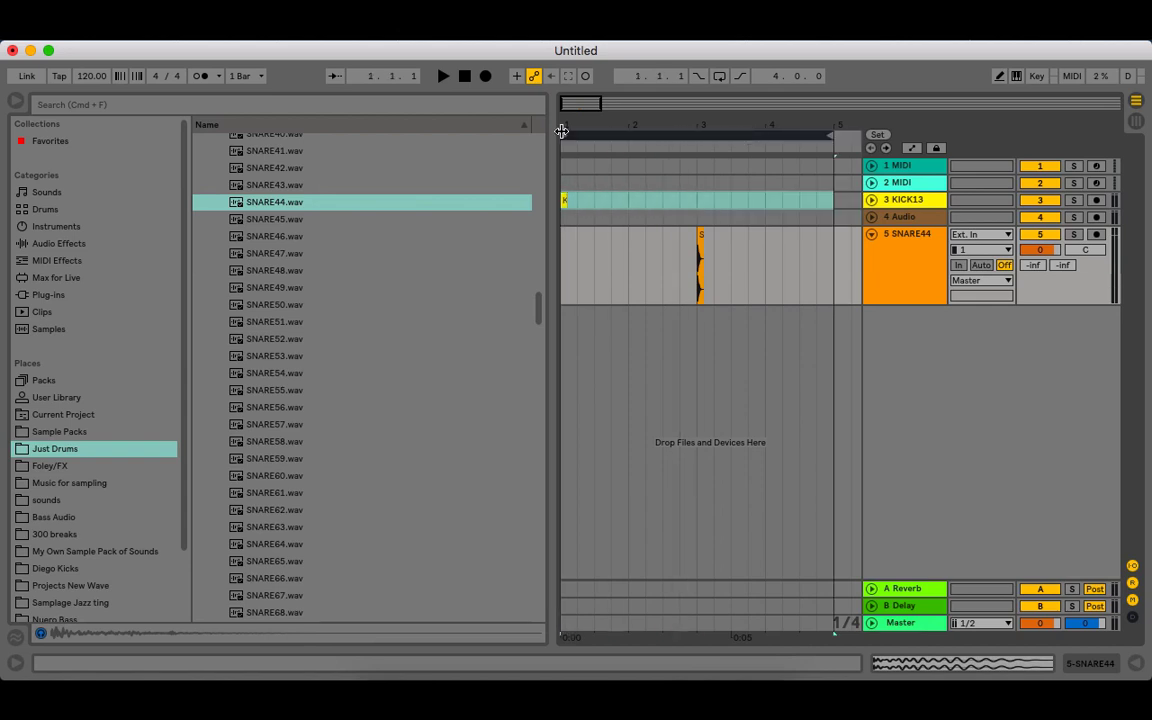
- Shorten the arrangement loop range to two bars, starting at bar 1
{"action": "left_click", "coordinate": [830, 133]}
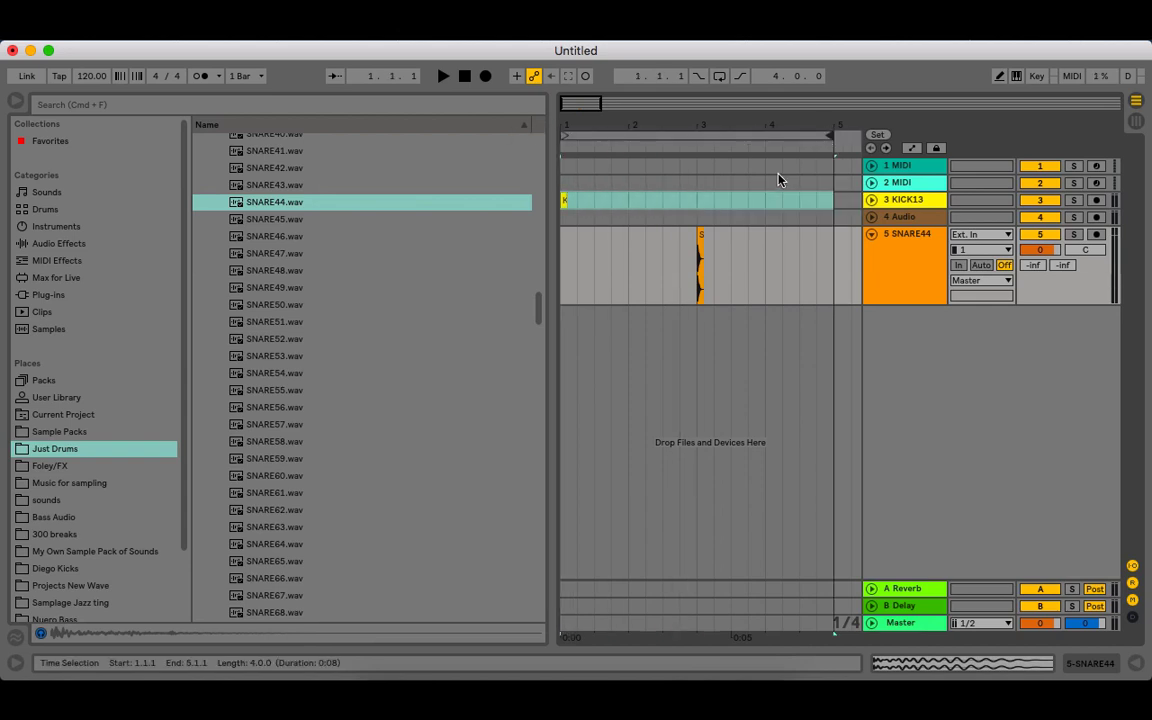
{"action": "left_click_drag", "start_coordinate": [825, 139], "coordinate": [691, 157]}
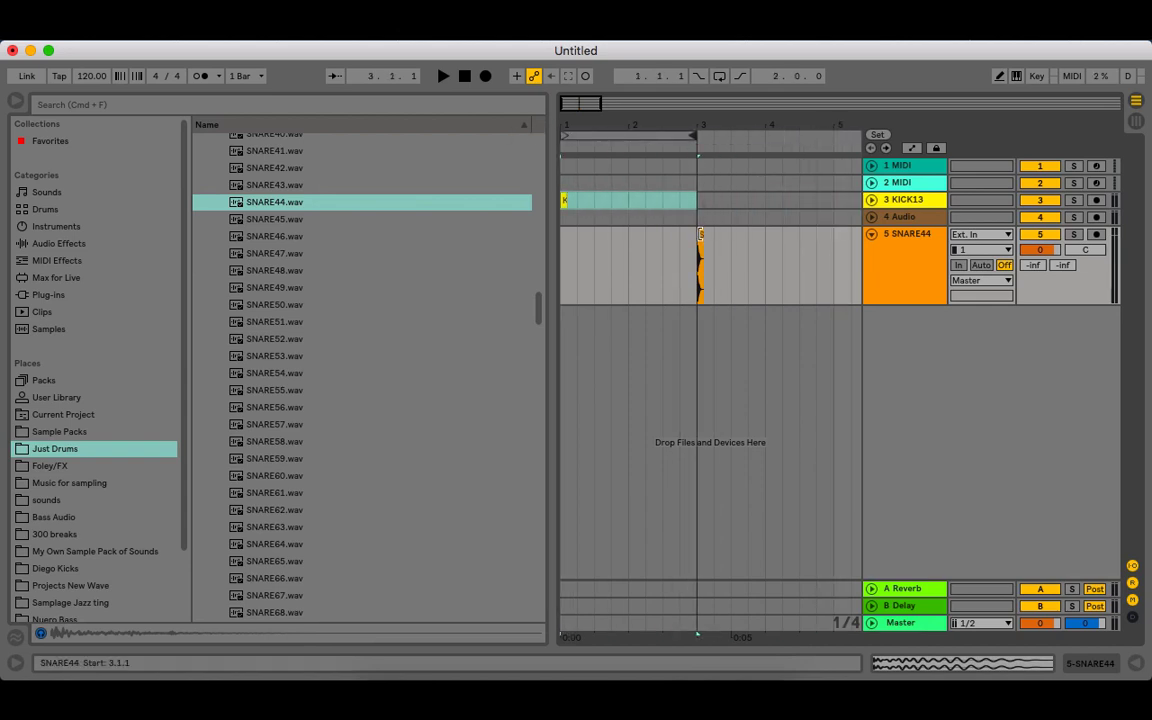
- Move the SNARE44 clip from bar 3 to the third beat of bar 1, playing the pattern to check its timing
{"action": "left_click", "coordinate": [697, 240]}
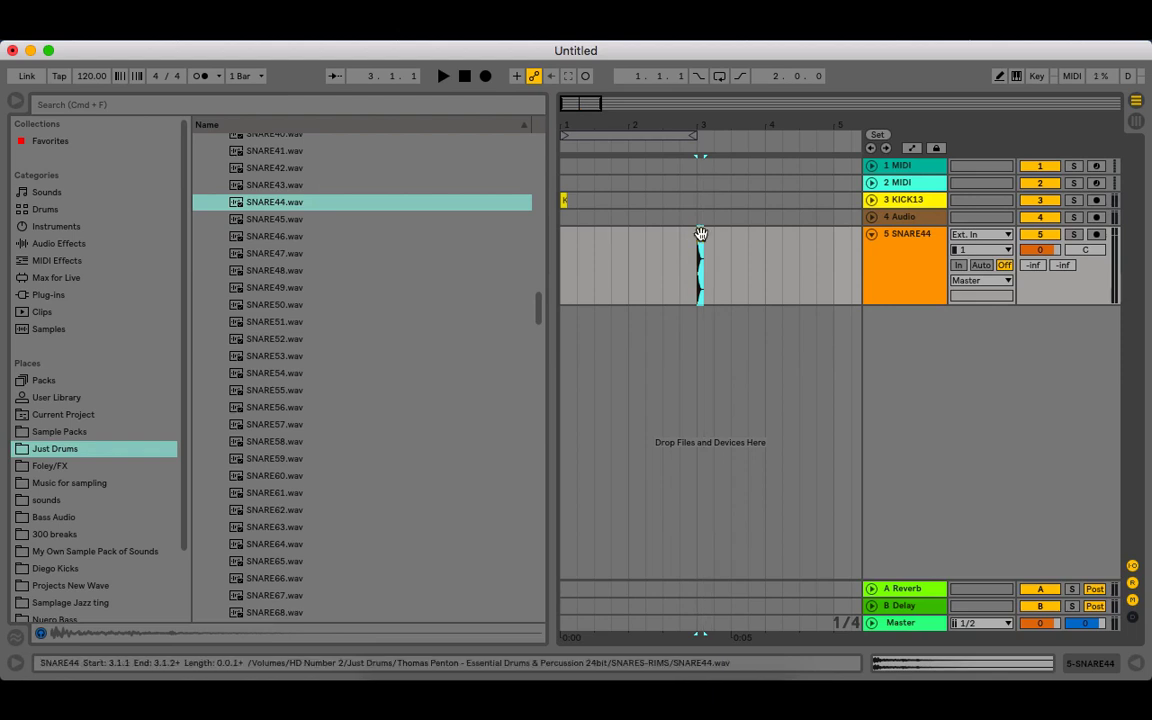
{"action": "left_click_drag", "start_coordinate": [699, 240], "coordinate": [601, 238]}
{"action": "left_click", "coordinate": [563, 219]}
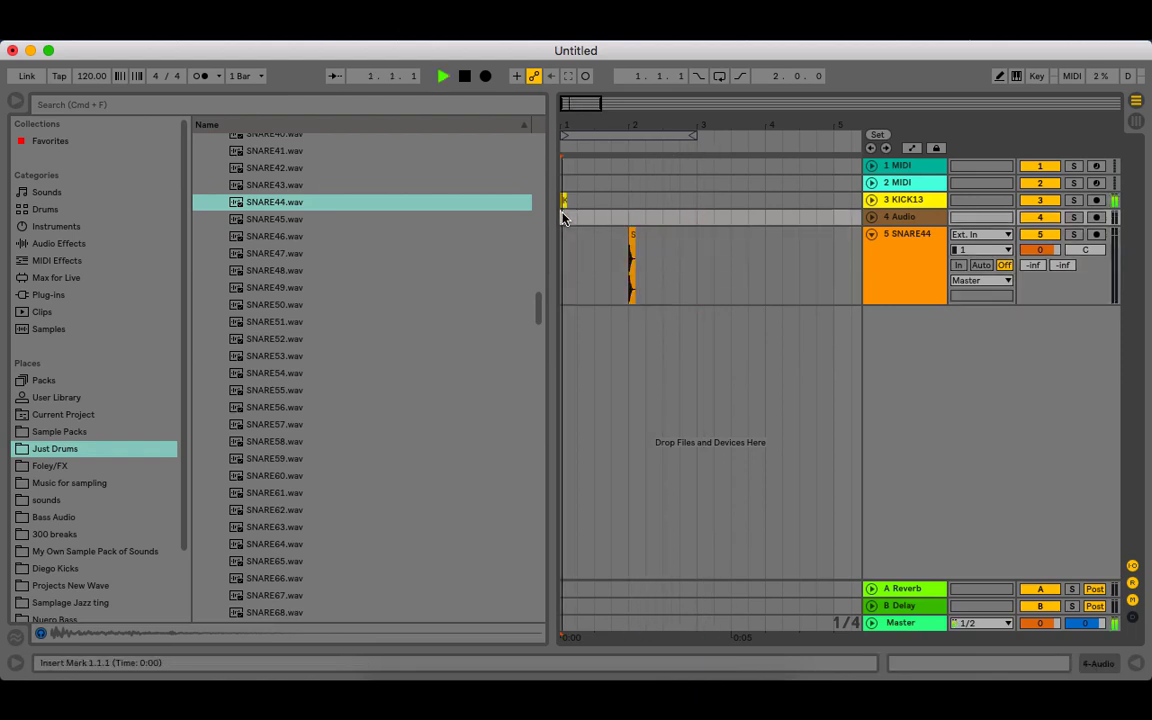
{"action": "left_click_drag", "start_coordinate": [620, 246], "coordinate": [588, 246]}
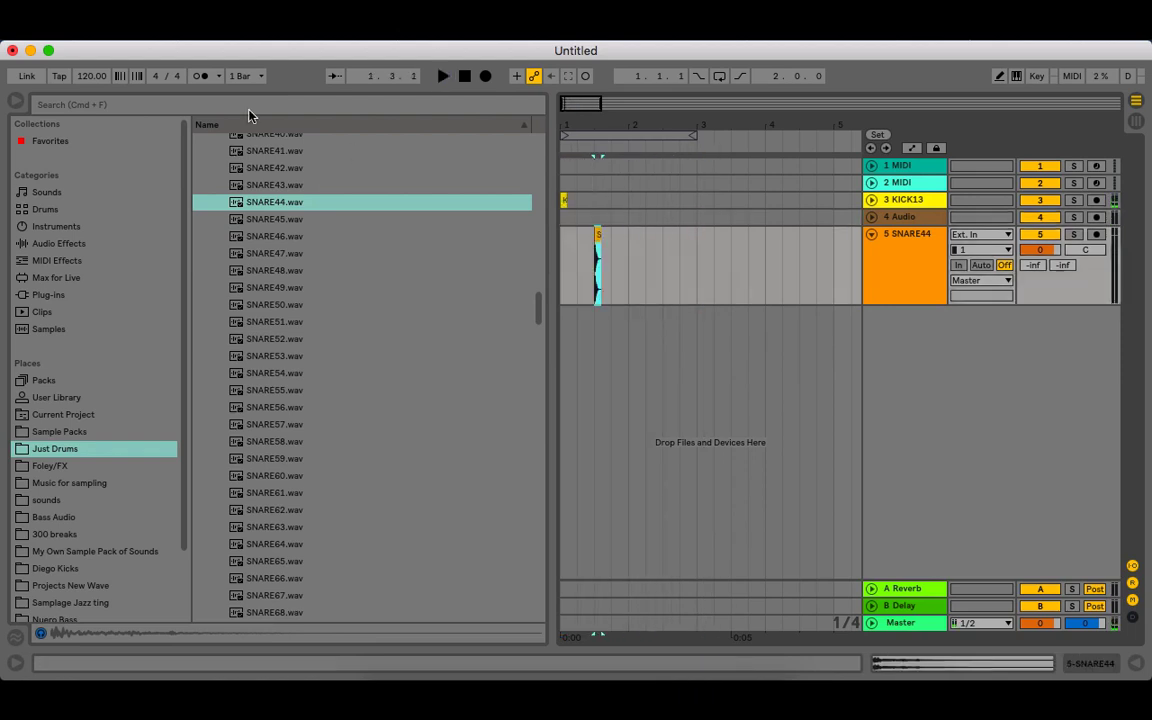
- Set the tempo to 100 BPM and play the beat with the metronome turned on
{"action": "left_click_drag", "start_coordinate": [91, 76], "coordinate": [91, 88]}
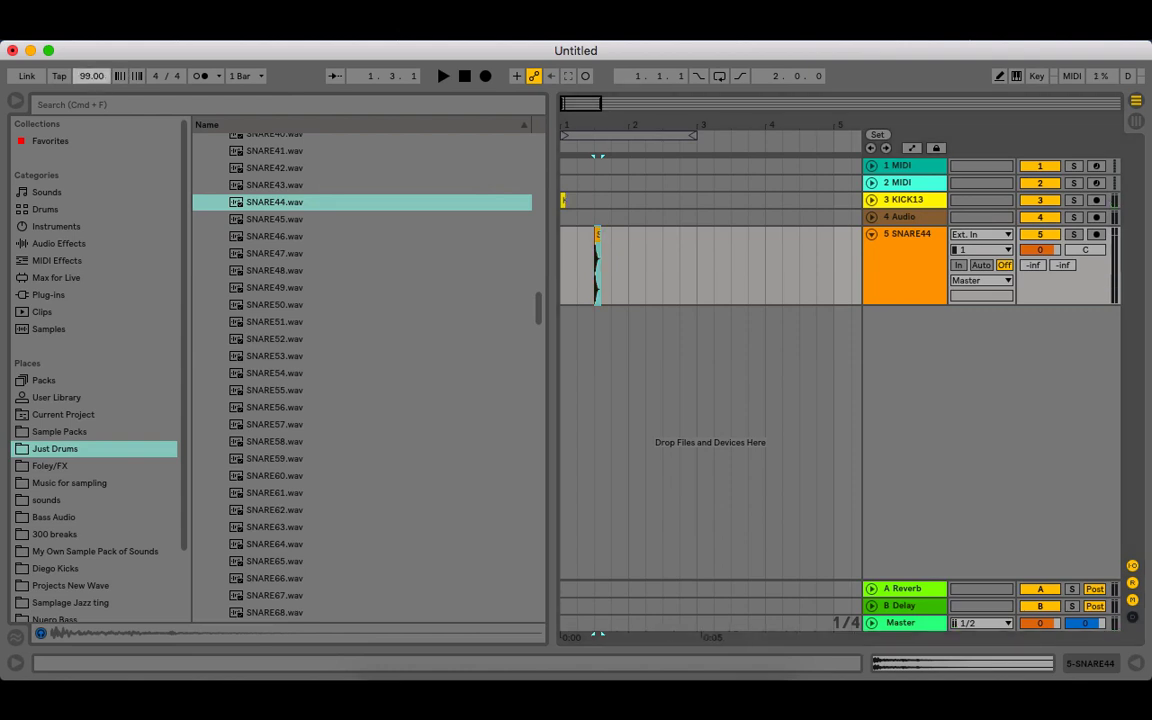
{"action": "key", "text": "space"}
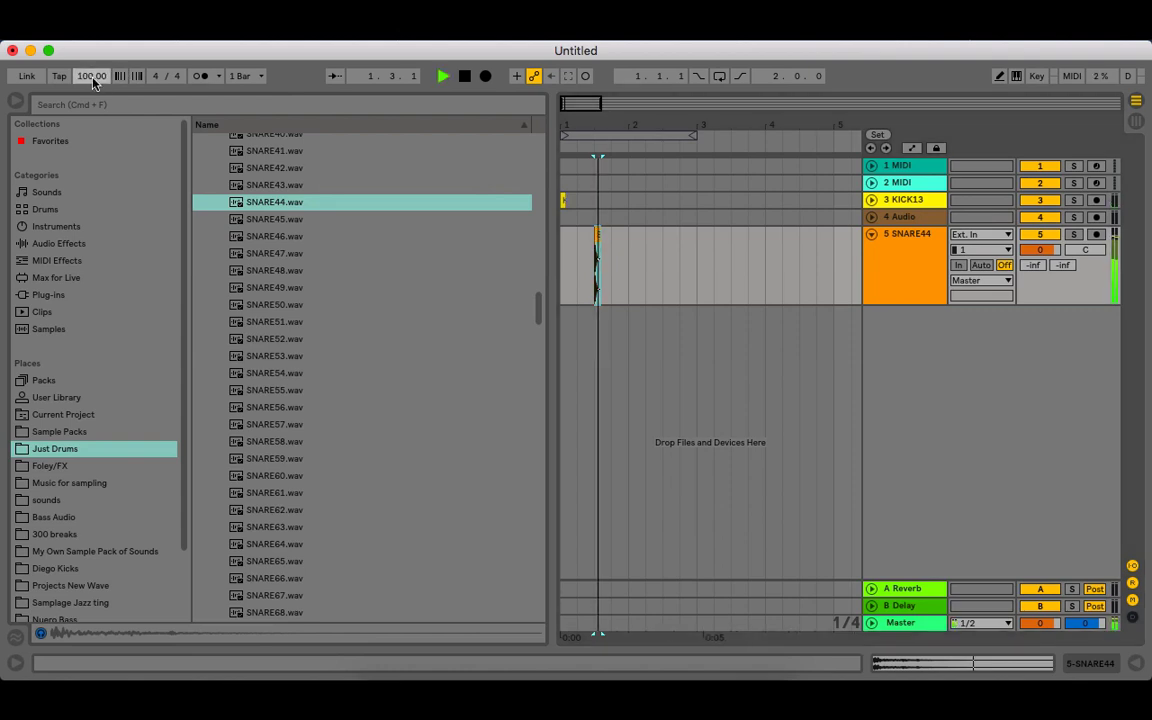
{"action": "left_click", "coordinate": [200, 76]}
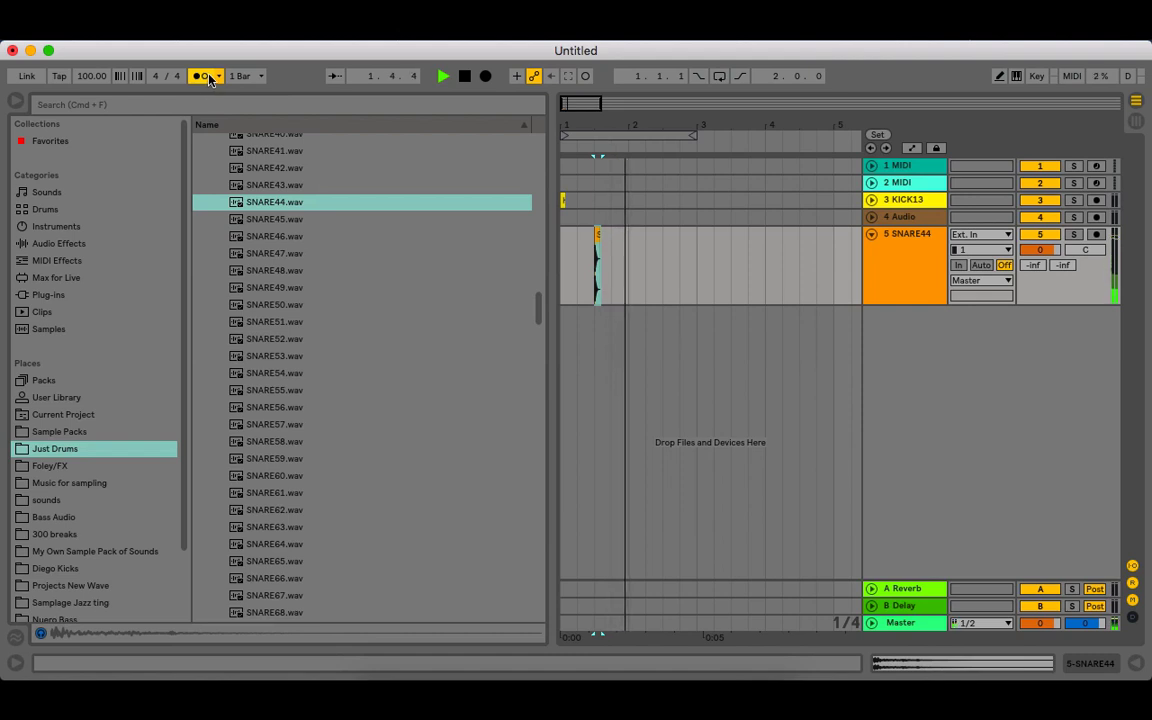
{"action": "key", "text": "space"}
- Duplicate the kick and snare pattern of bar 1 into bar 2 and listen to it
{"action": "left_click_drag", "start_coordinate": [630, 239], "coordinate": [468, 203]}
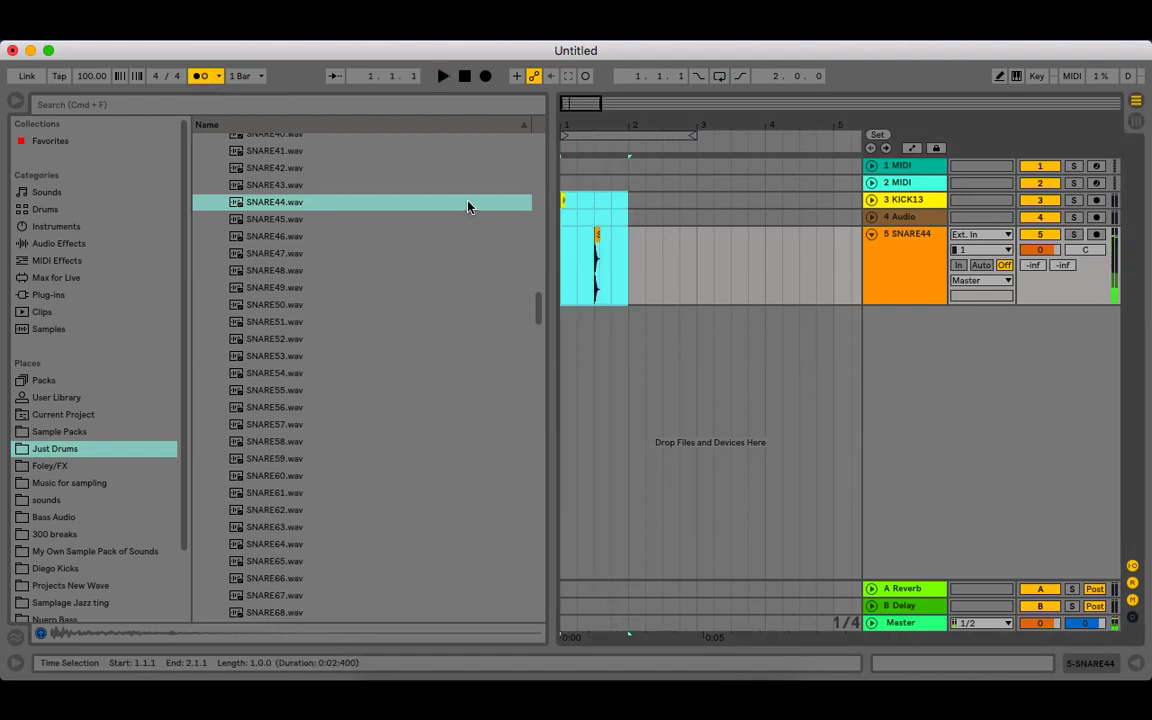
{"action": "key", "text": "super+d"}
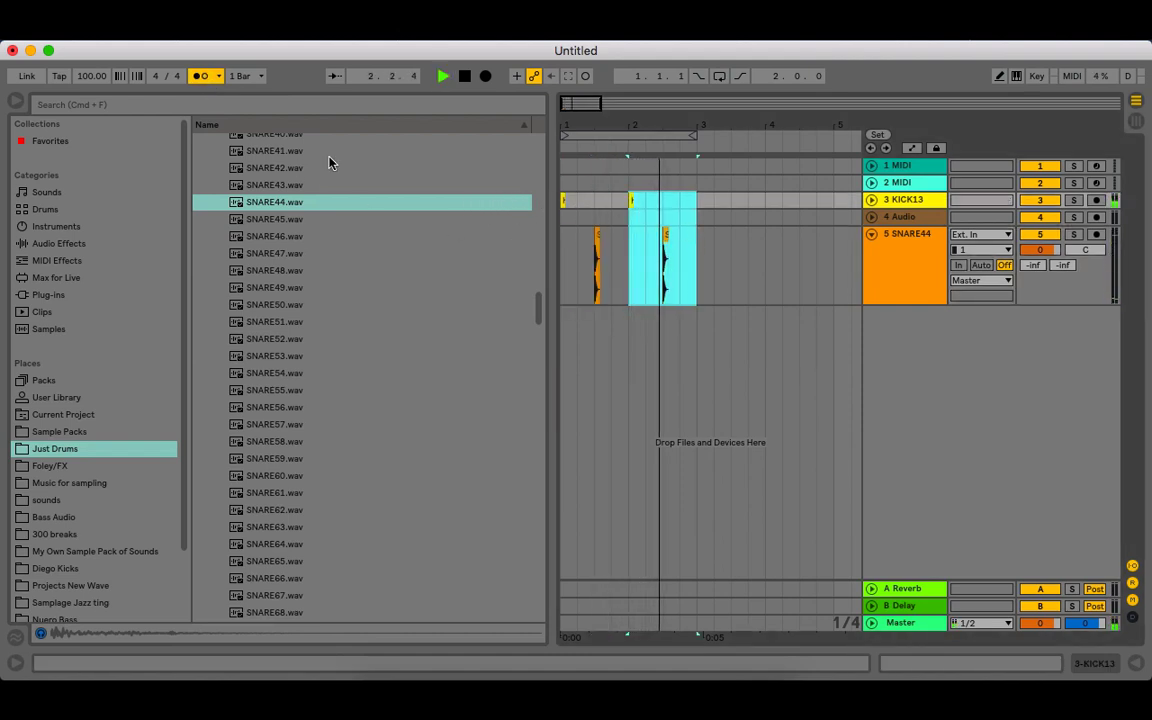
{"action": "left_click", "coordinate": [678, 210]}
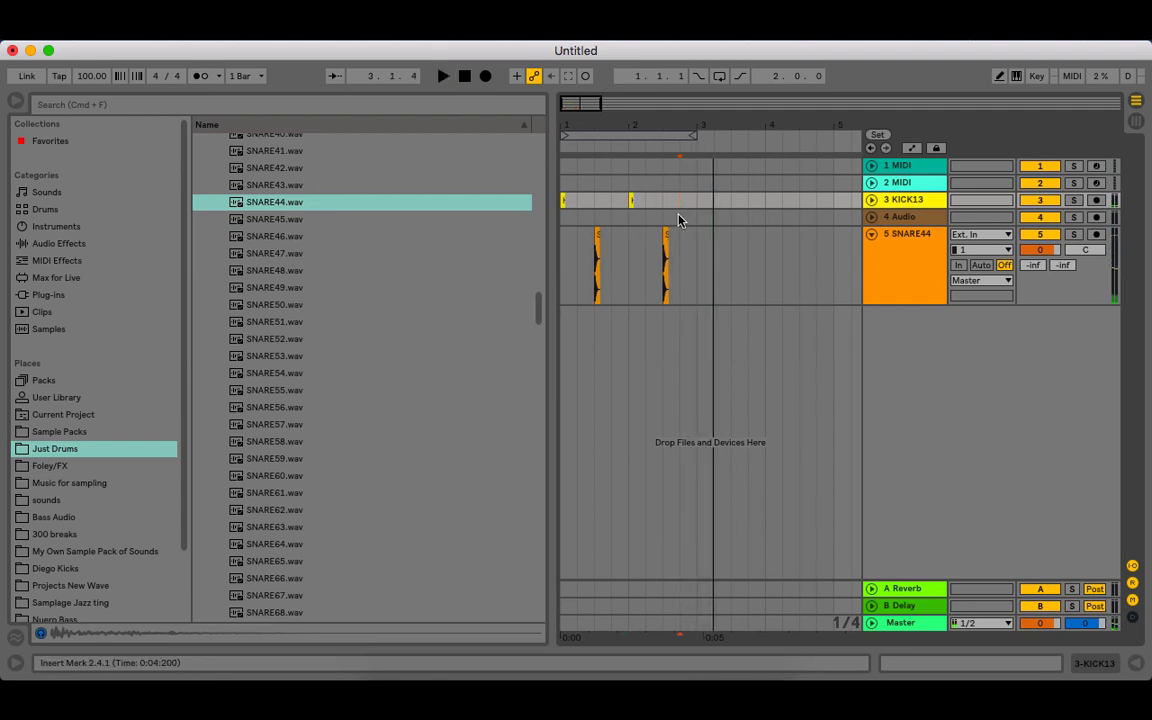
{"action": "key", "text": "space"}
- Collapse the SNARE44 track, turn on the arrangement loop and play the two-bar pattern
{"action": "left_click", "coordinate": [870, 234]}
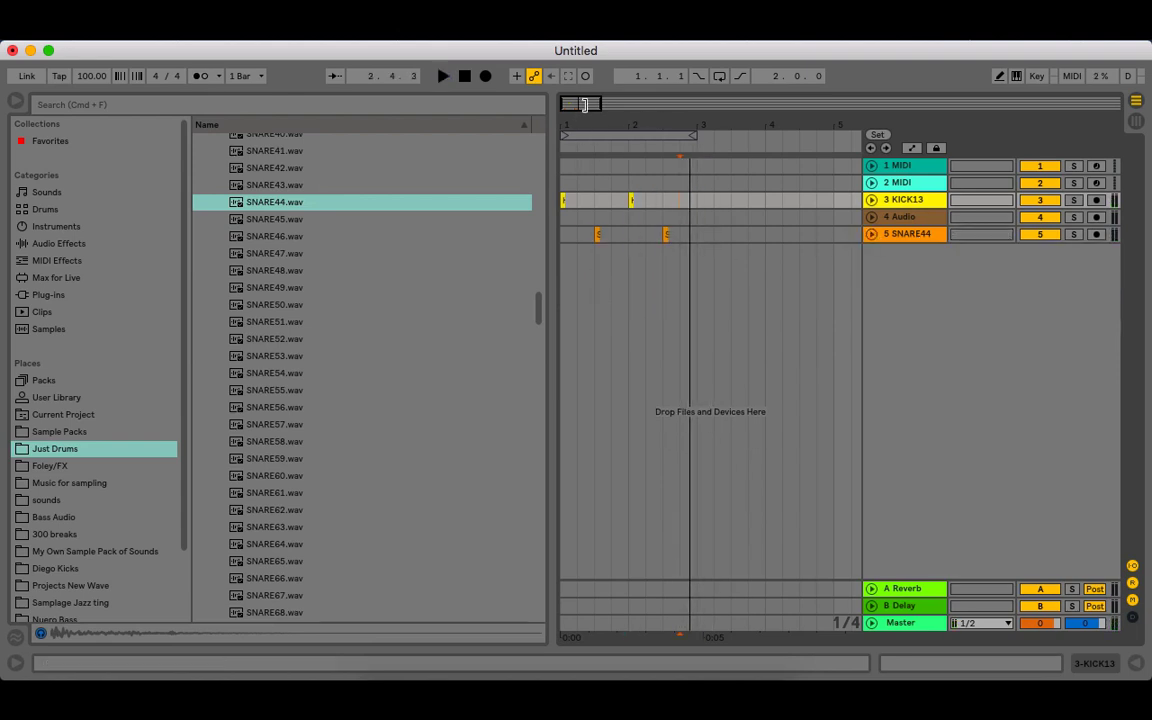
{"action": "key", "text": "space"}
{"action": "left_click", "coordinate": [719, 77]}
{"action": "mouse_move", "coordinate": [581, 123]}
{"action": "left_mouse_down"}
{"action": "mouse_move", "coordinate": [579, 113]}
{"action": "mouse_move", "coordinate": [577, 123]}
{"action": "left_mouse_up"}
{"action": "key", "text": "space"}
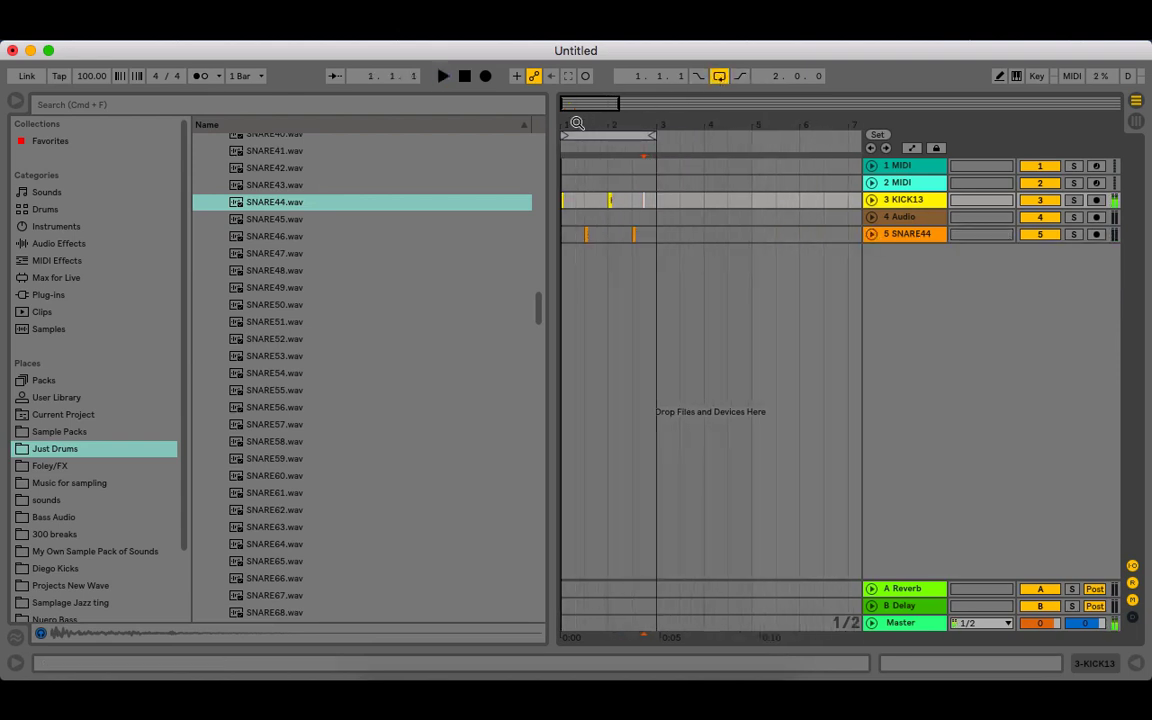
{"action": "key", "text": "space"}
- Expand the KICK13 track and lower its volume to -9.3 dB during playback
{"action": "left_click", "coordinate": [870, 201]}
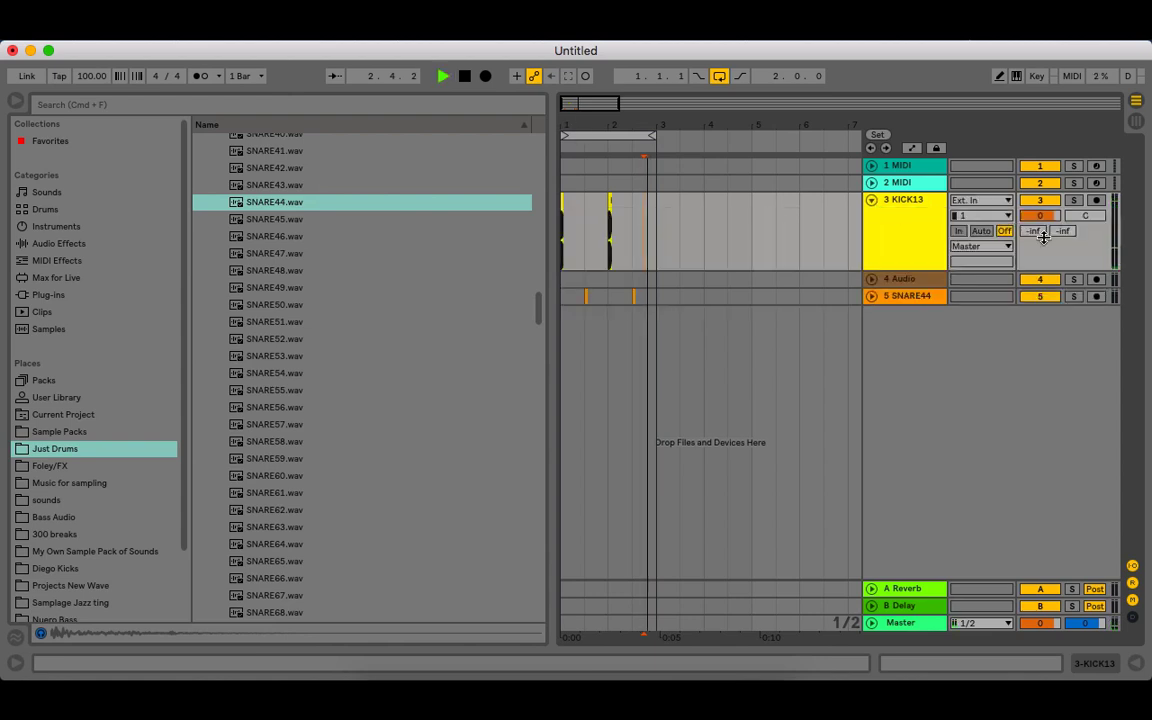
{"action": "left_click", "coordinate": [443, 76]}
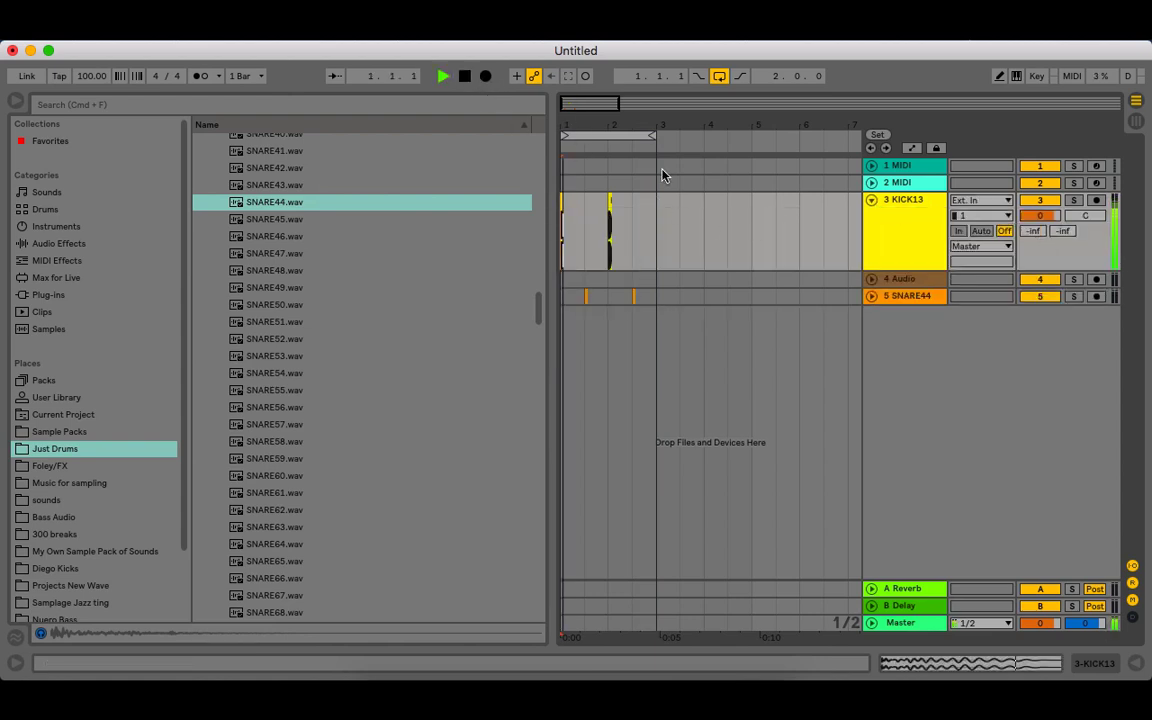
{"action": "left_click_drag", "start_coordinate": [1040, 215], "coordinate": [1048, 218]}
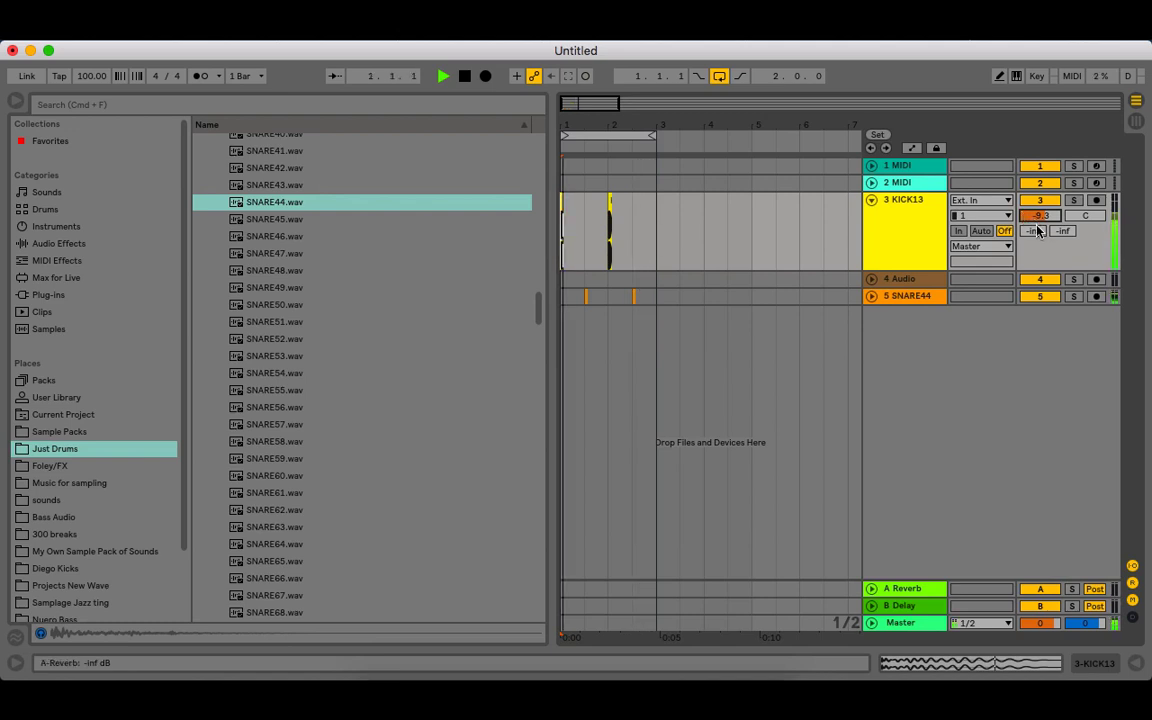
- Expand the SNARE44 track, lower its volume to -10.7 dB during playback and stop
{"action": "left_click", "coordinate": [871, 296]}
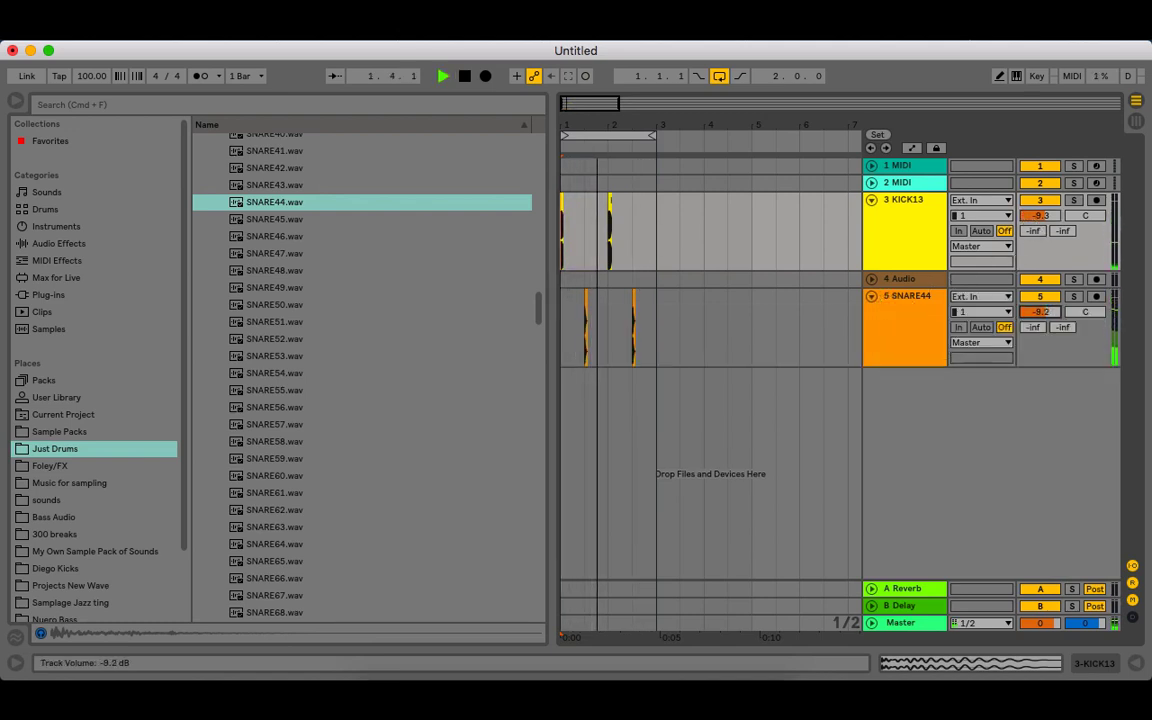
{"action": "left_click_drag", "start_coordinate": [1040, 312], "coordinate": [1040, 326]}
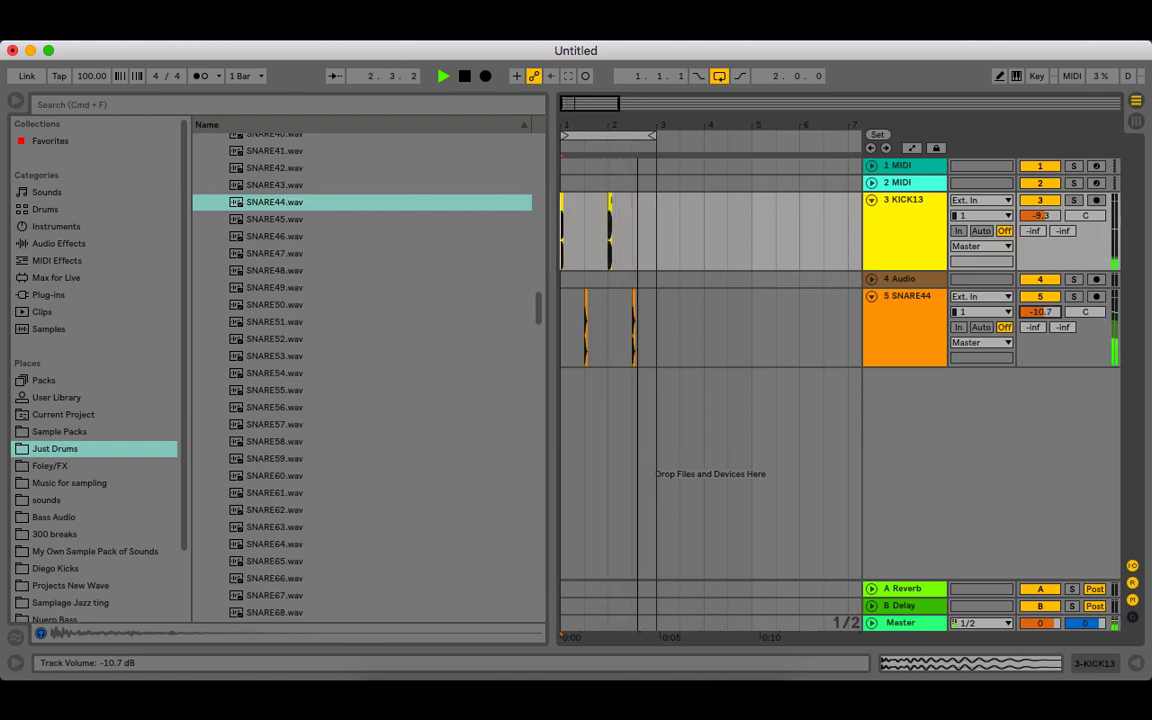
{"action": "key", "text": "space"}
- Collapse the snare and kick tracks and move the empty Audio track below SNARE44
{"action": "left_click", "coordinate": [872, 296]}
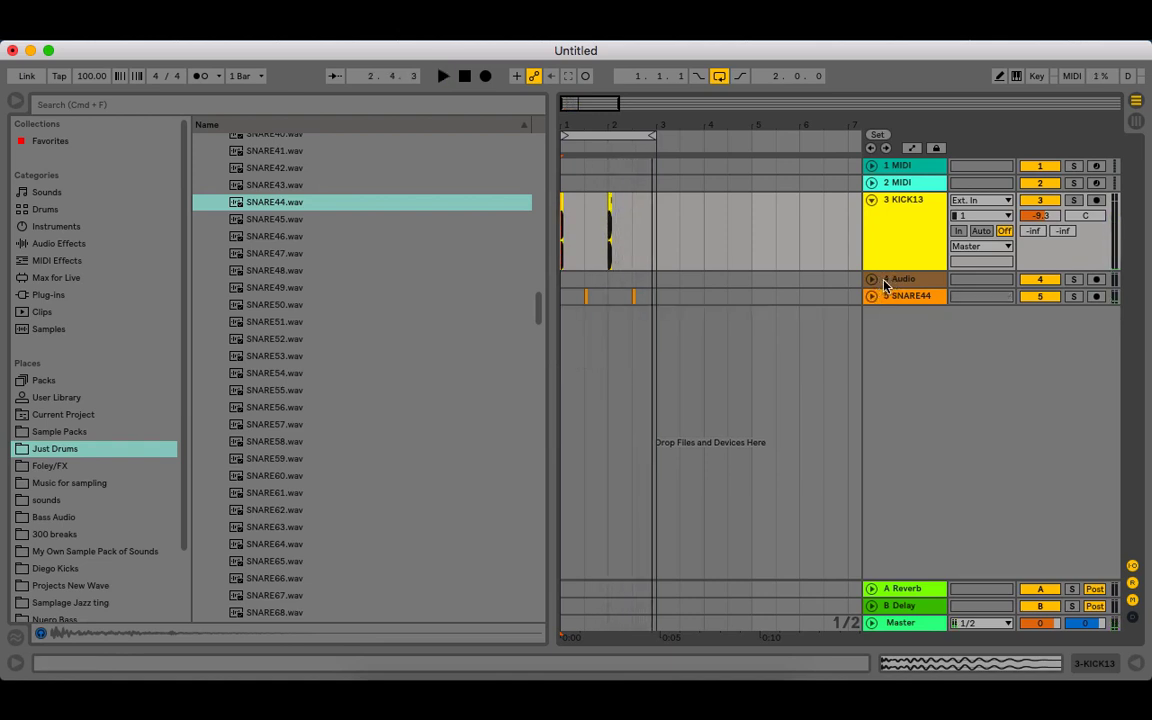
{"action": "left_click_drag", "start_coordinate": [884, 281], "coordinate": [895, 312]}
{"action": "left_click", "coordinate": [870, 201]}
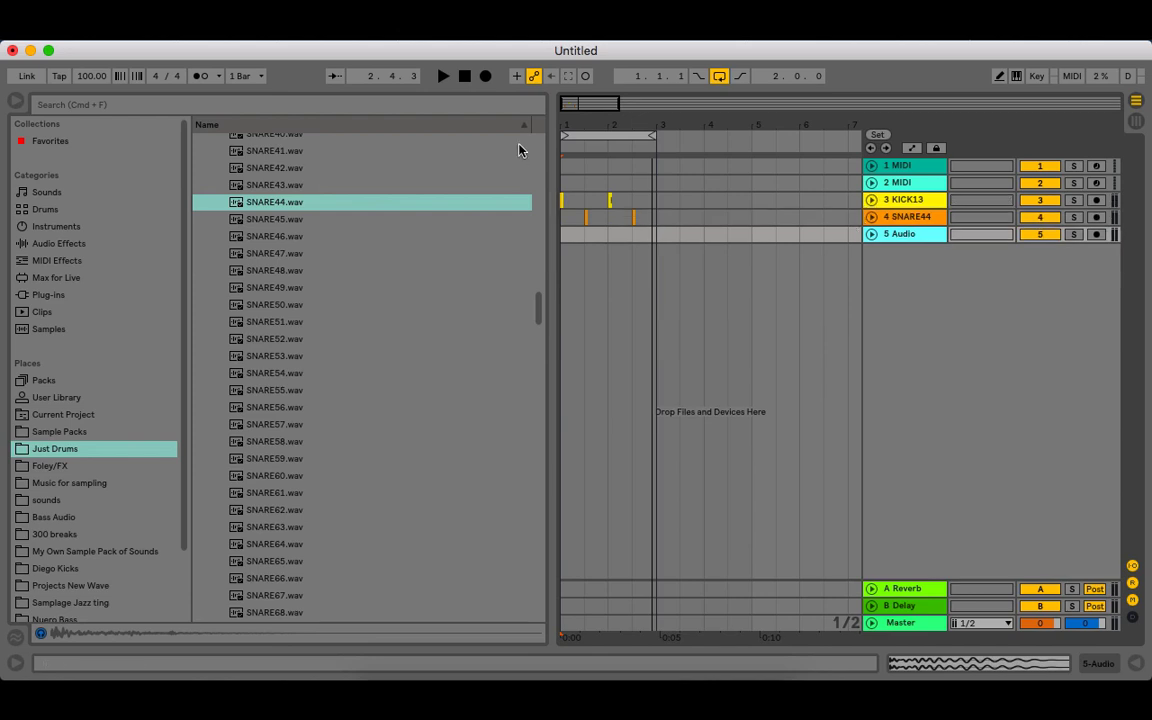
{"action": "left_click_drag", "start_coordinate": [566, 124], "coordinate": [566, 173]}
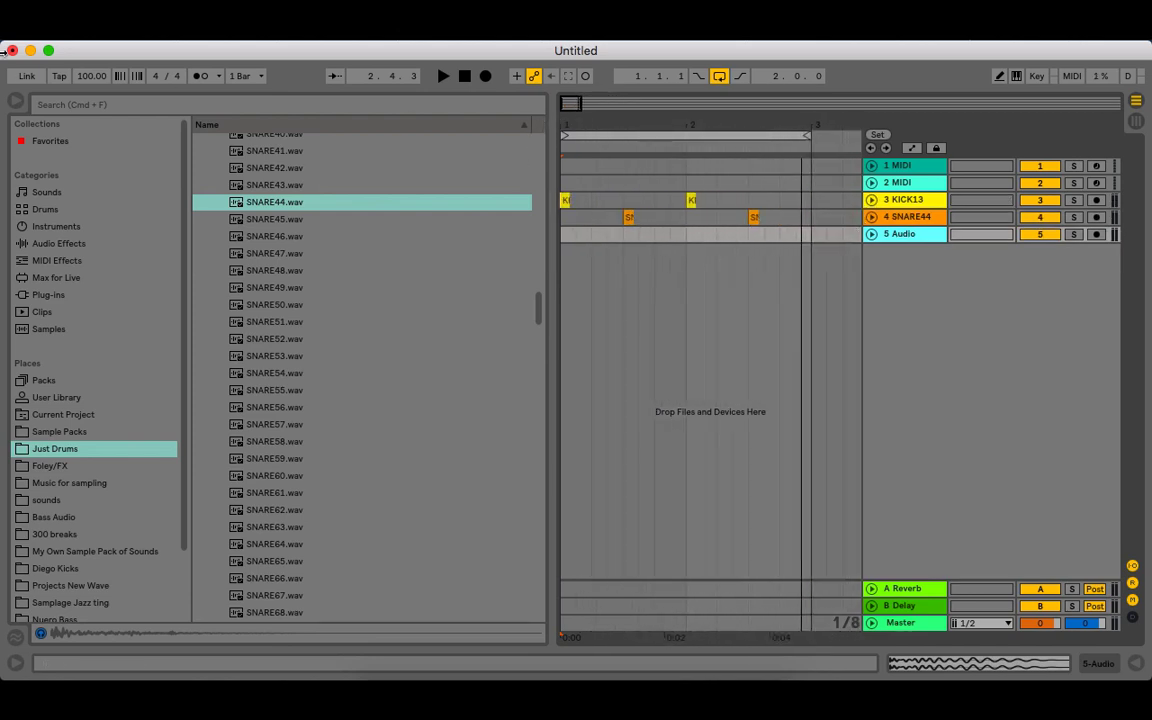
{"action": "key", "text": "space"}
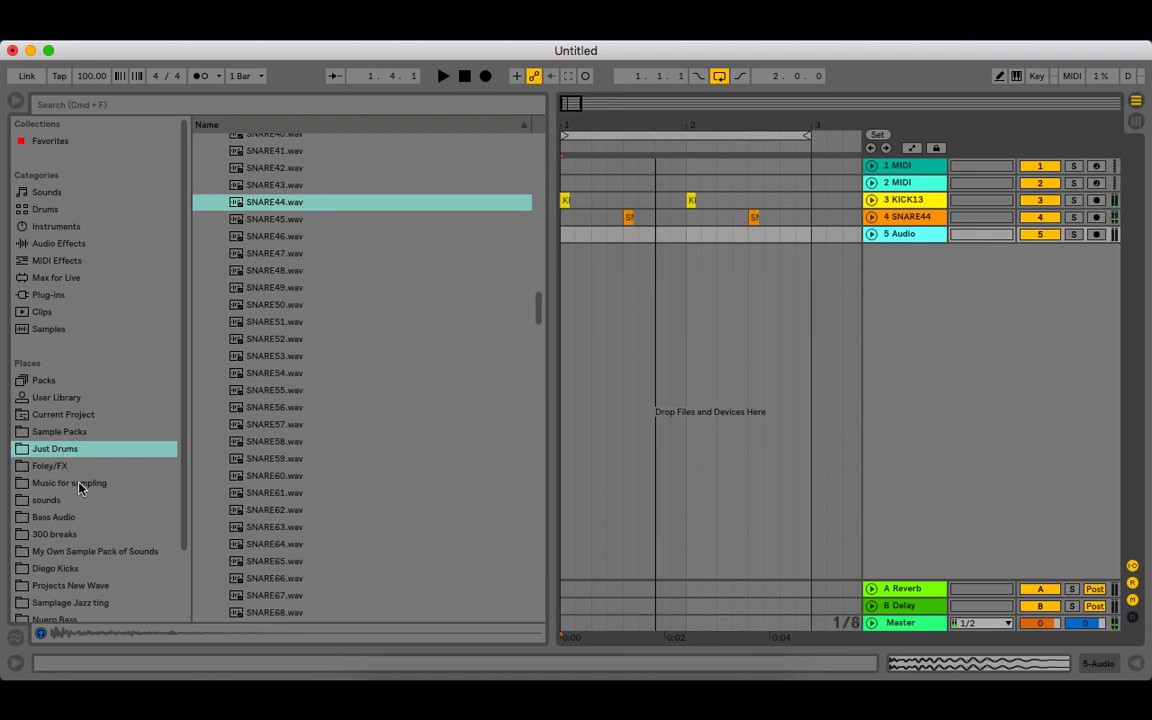
- Audition drum breaks in the 300 breaks folder, from Track15 up to Track33
{"action": "scroll", "coordinate": [79, 469], "scroll_direction": "down", "scroll_amount": 2}
{"action": "left_click", "coordinate": [54, 500]}
{"action": "left_click", "coordinate": [262, 382]}
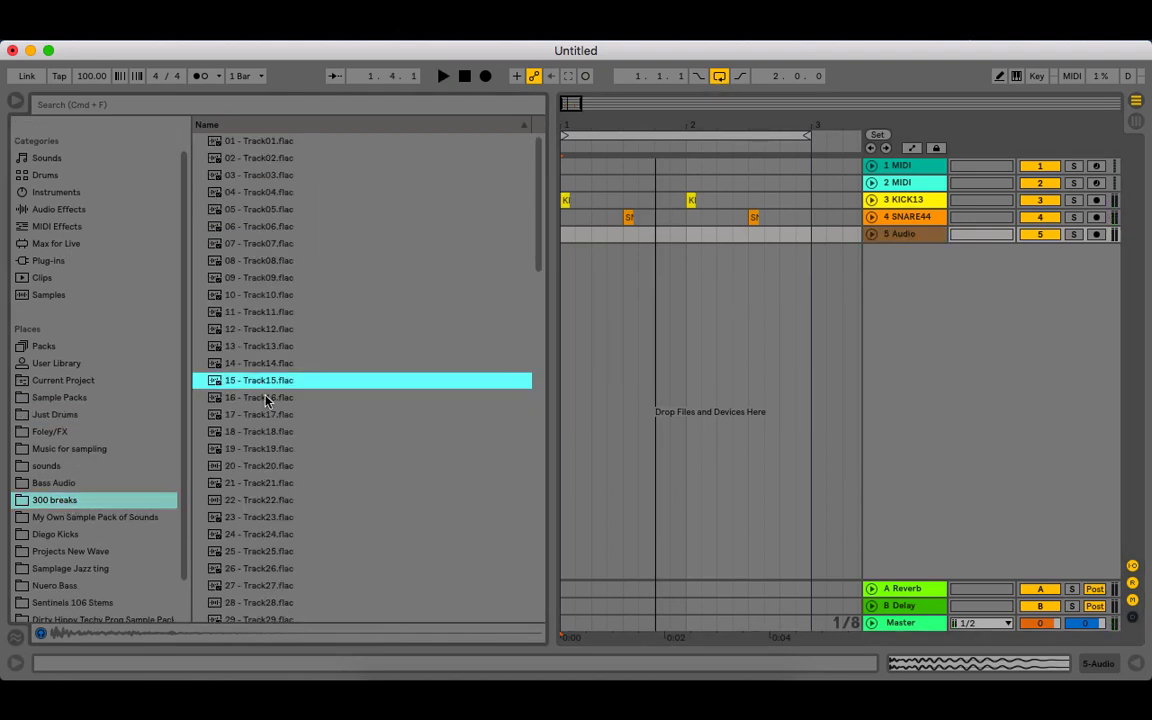
{"action": "left_click", "coordinate": [268, 448]}
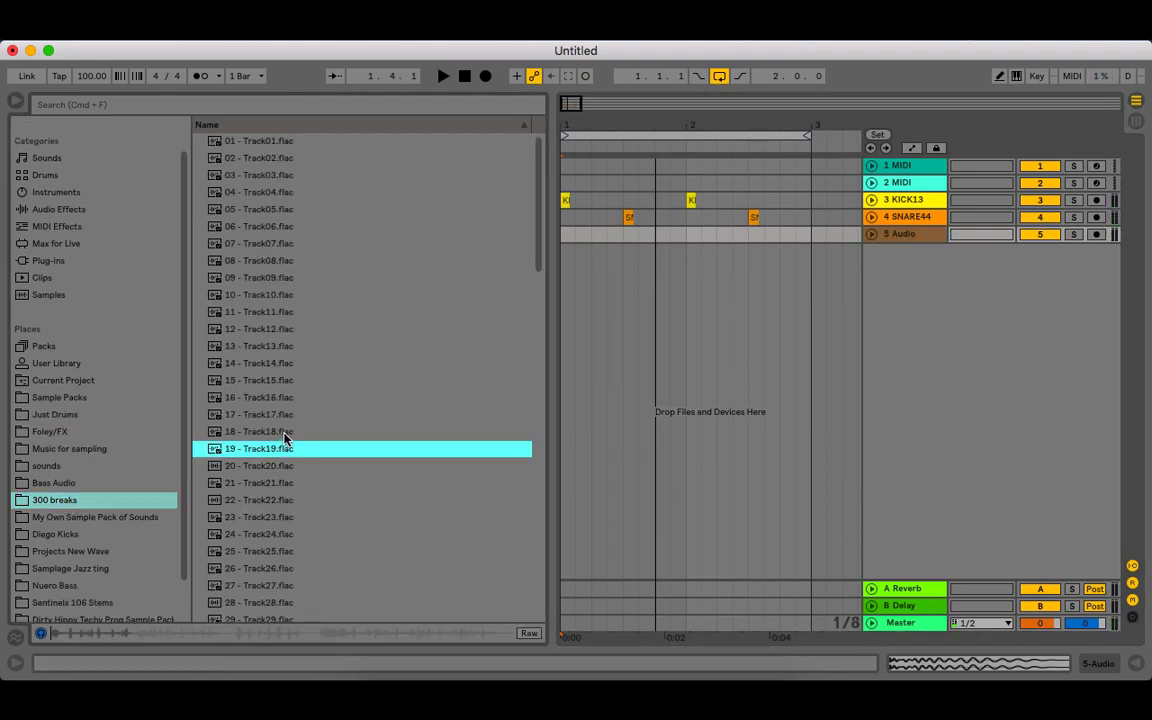
{"action": "scroll", "coordinate": [290, 390], "scroll_direction": "down", "scroll_amount": 3}
{"action": "left_click", "coordinate": [250, 363]}
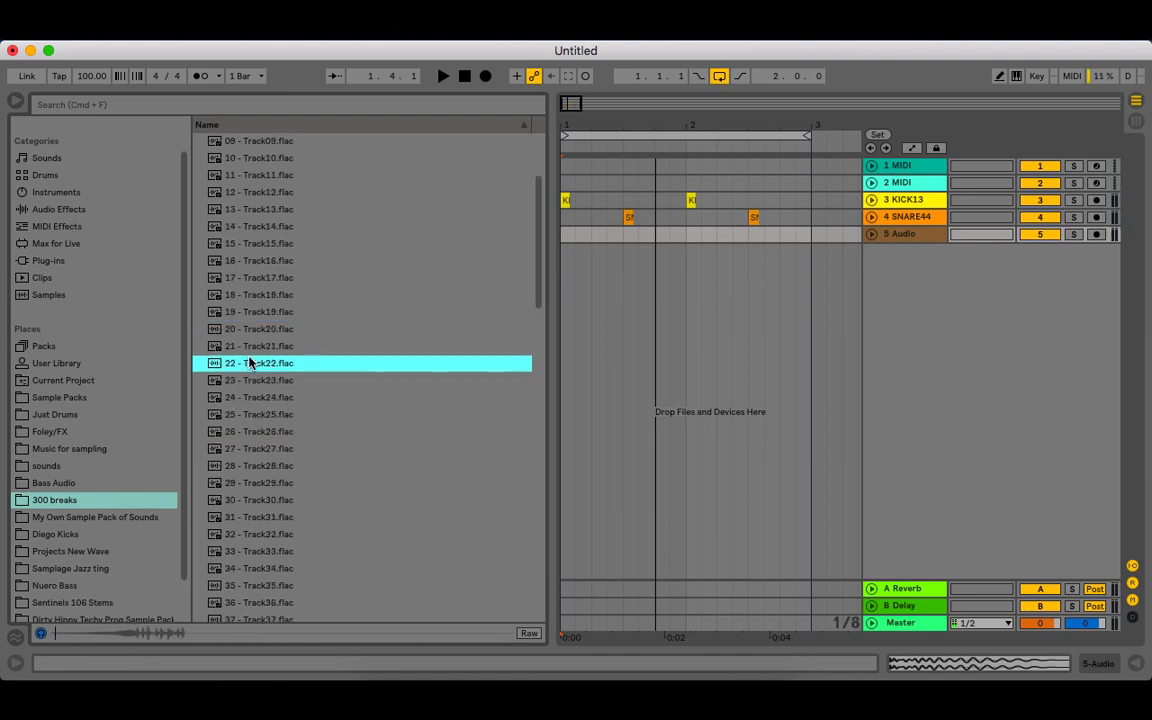
{"action": "left_click", "coordinate": [266, 329]}
{"action": "left_click", "coordinate": [250, 431]}
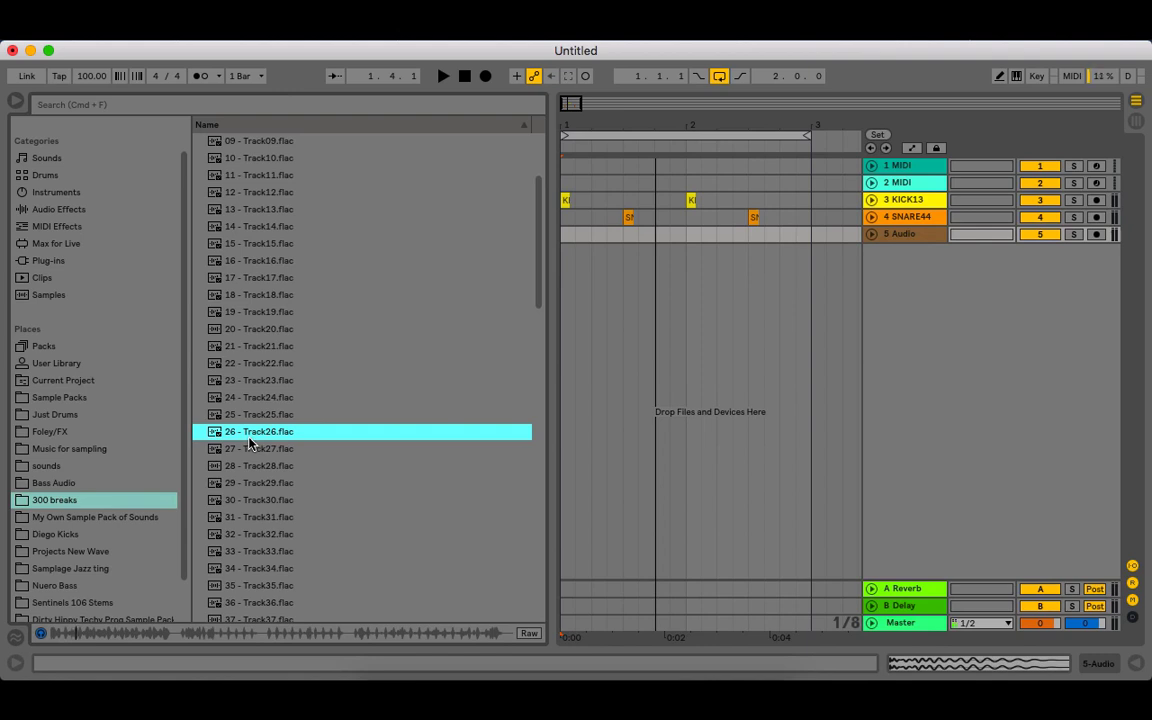
{"action": "left_click", "coordinate": [272, 516]}
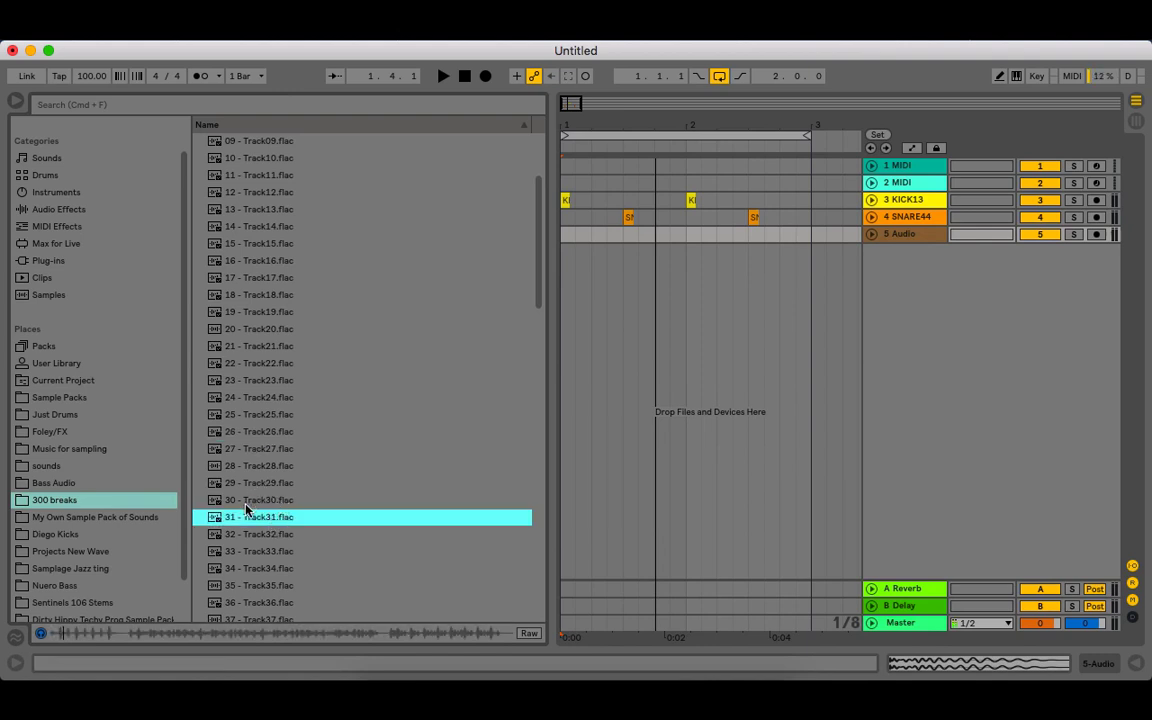
{"action": "left_click", "coordinate": [258, 549]}
{"action": "scroll", "coordinate": [287, 467], "scroll_direction": "down", "scroll_amount": 5}
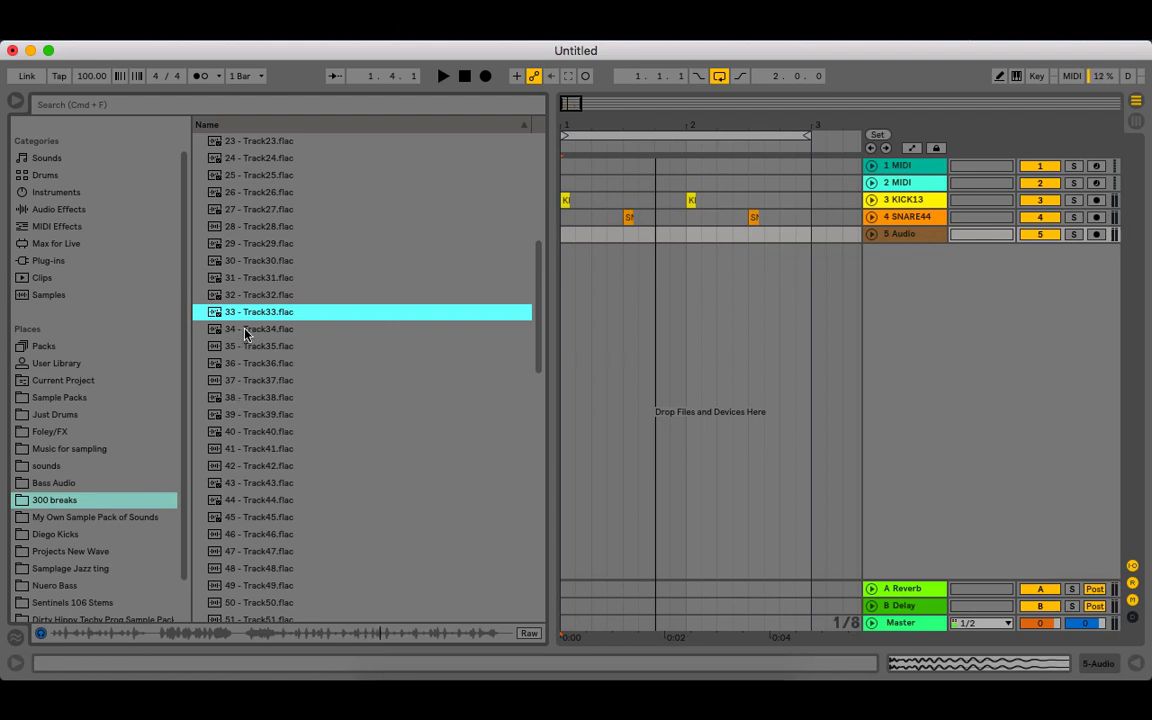
- Add 33 - Track33.flac to a new audio track and trim the clip's start to bar 5
{"action": "left_click_drag", "start_coordinate": [215, 316], "coordinate": [573, 341]}
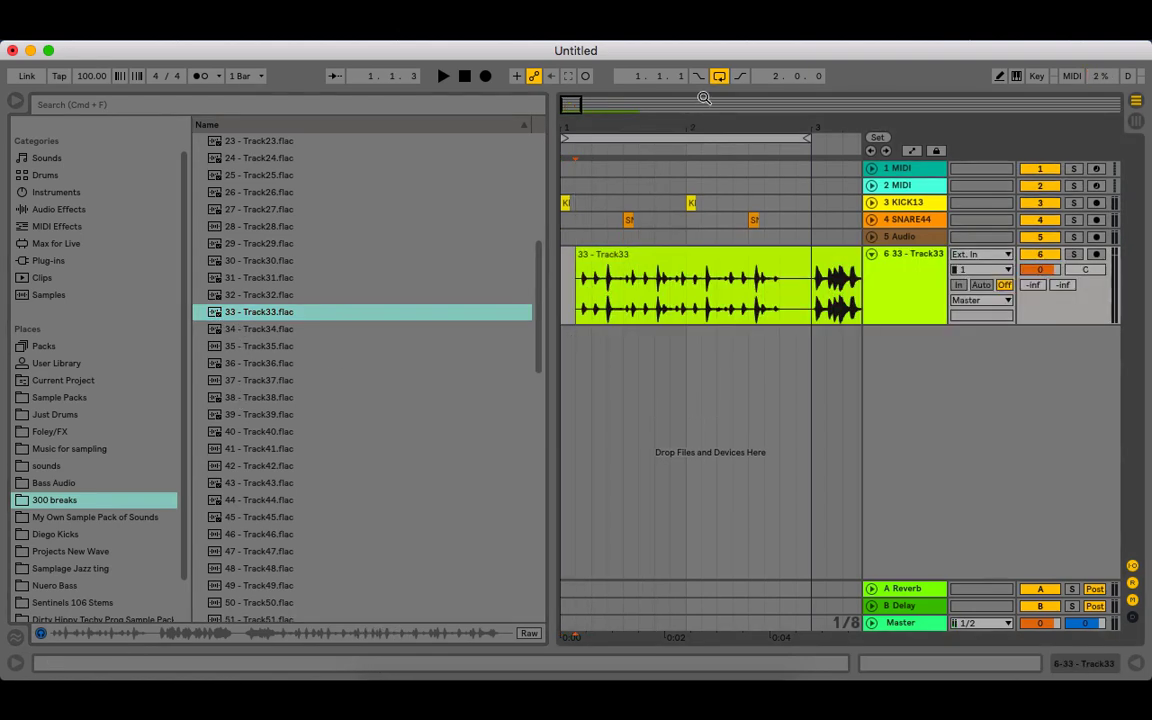
{"action": "left_click_drag", "start_coordinate": [709, 126], "coordinate": [609, 131]}
{"action": "left_click", "coordinate": [723, 288]}
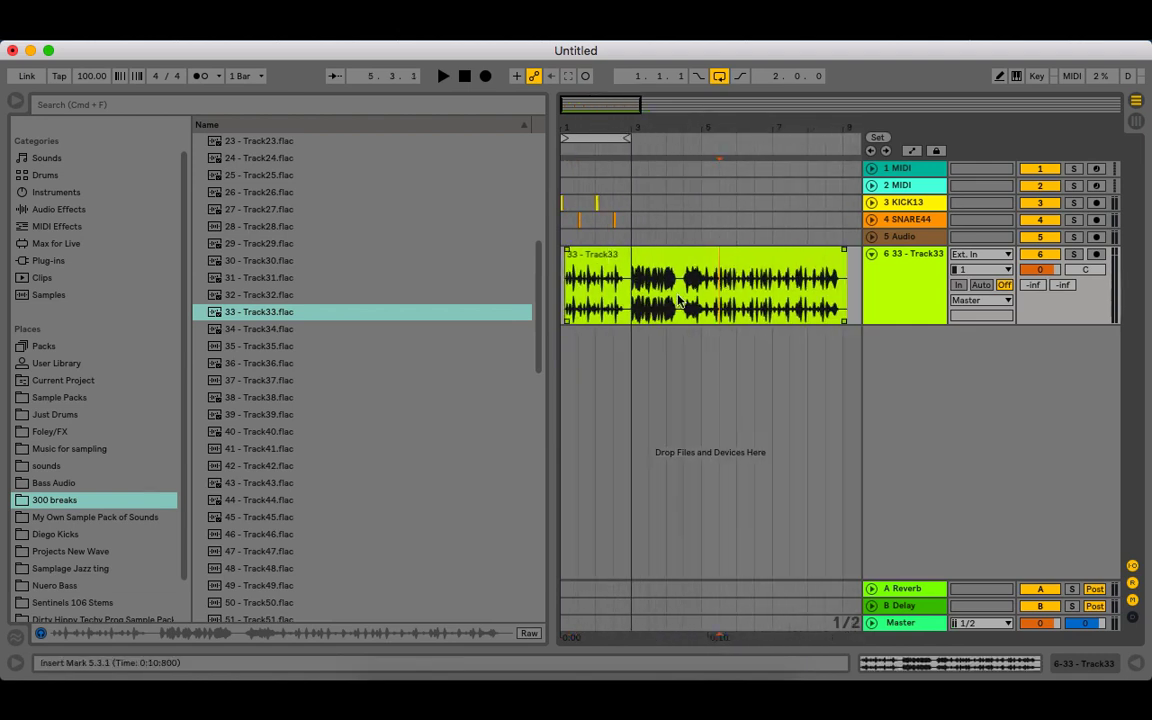
{"action": "key", "text": "space"}
{"action": "left_click_drag", "start_coordinate": [564, 285], "coordinate": [701, 285]}
{"action": "key", "text": "space"}
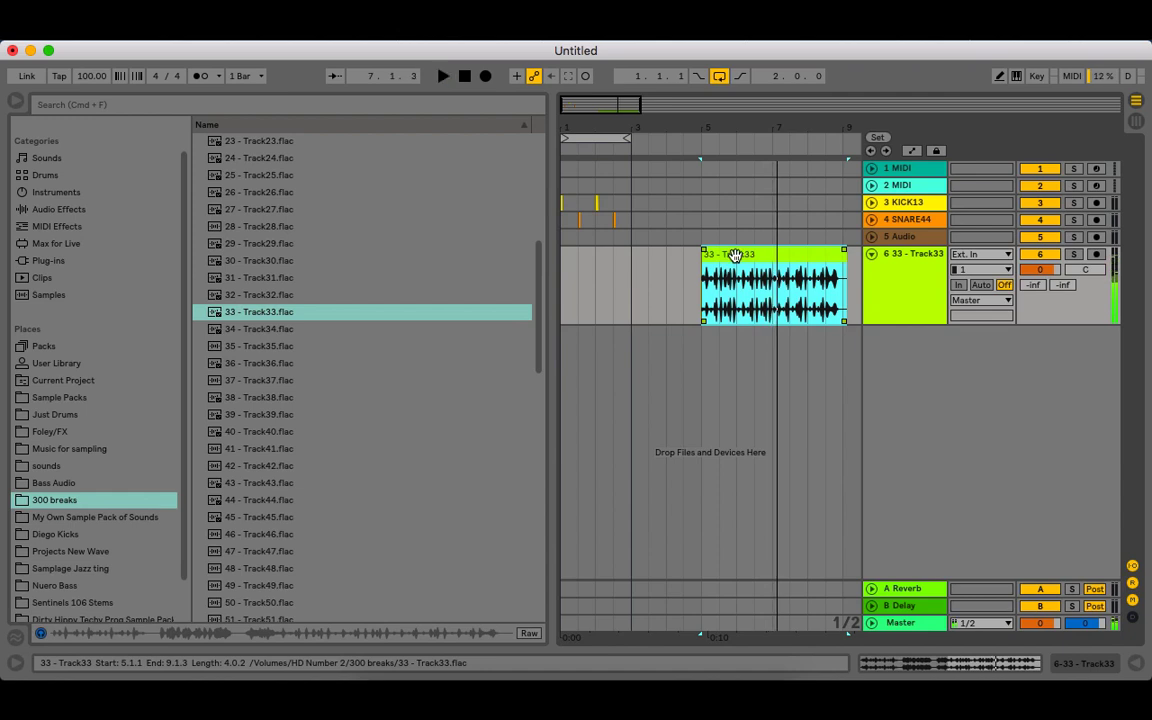
- Play the Track33 clip from bar 5 and trim its start further to about 5.4.2
{"action": "key", "text": "z"}
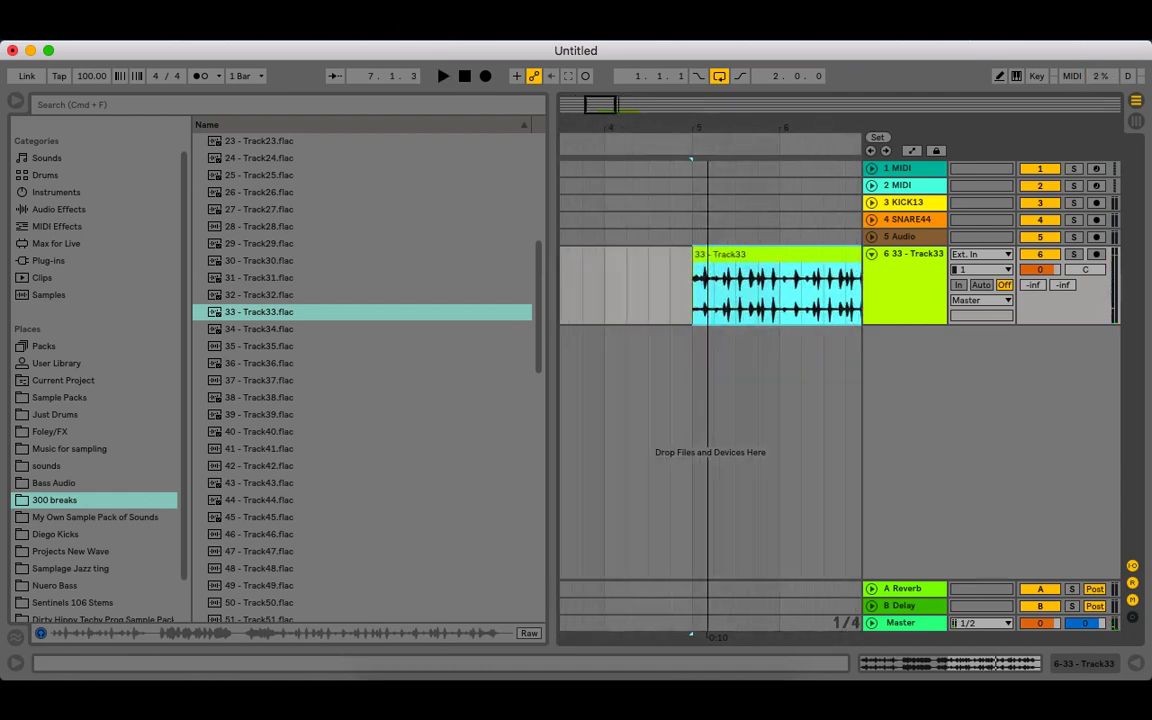
{"action": "left_click_drag", "start_coordinate": [643, 111], "coordinate": [643, 79]}
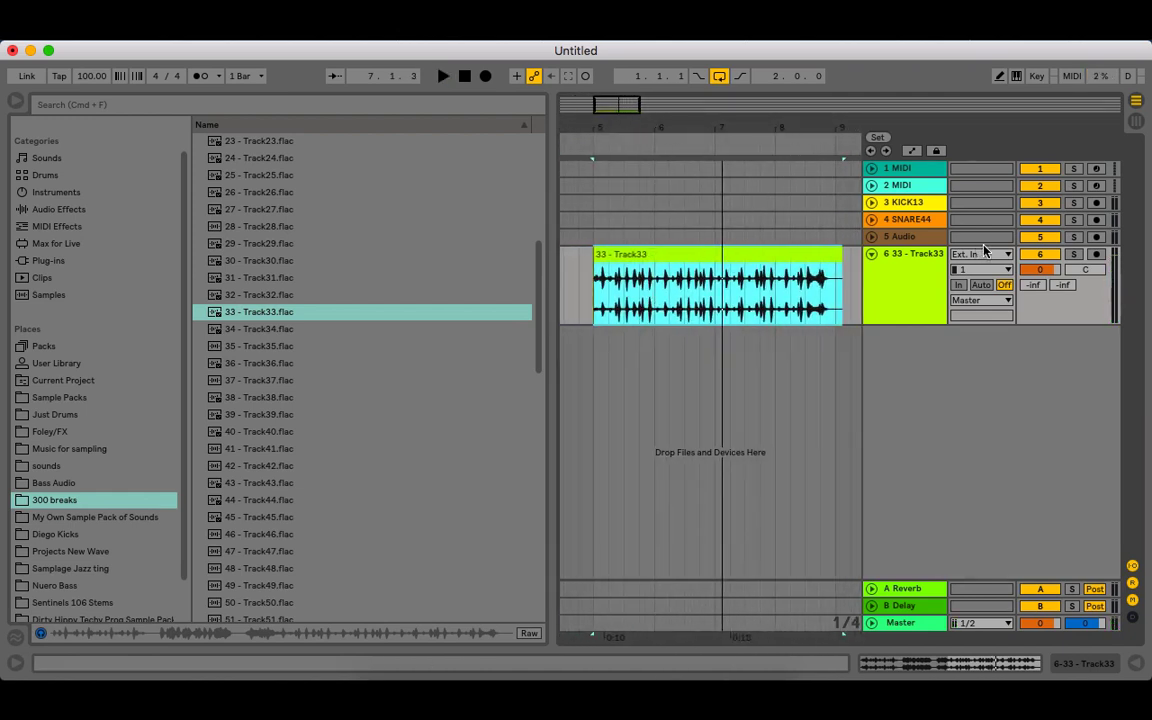
{"action": "left_click", "coordinate": [590, 295]}
{"action": "key", "text": "space"}
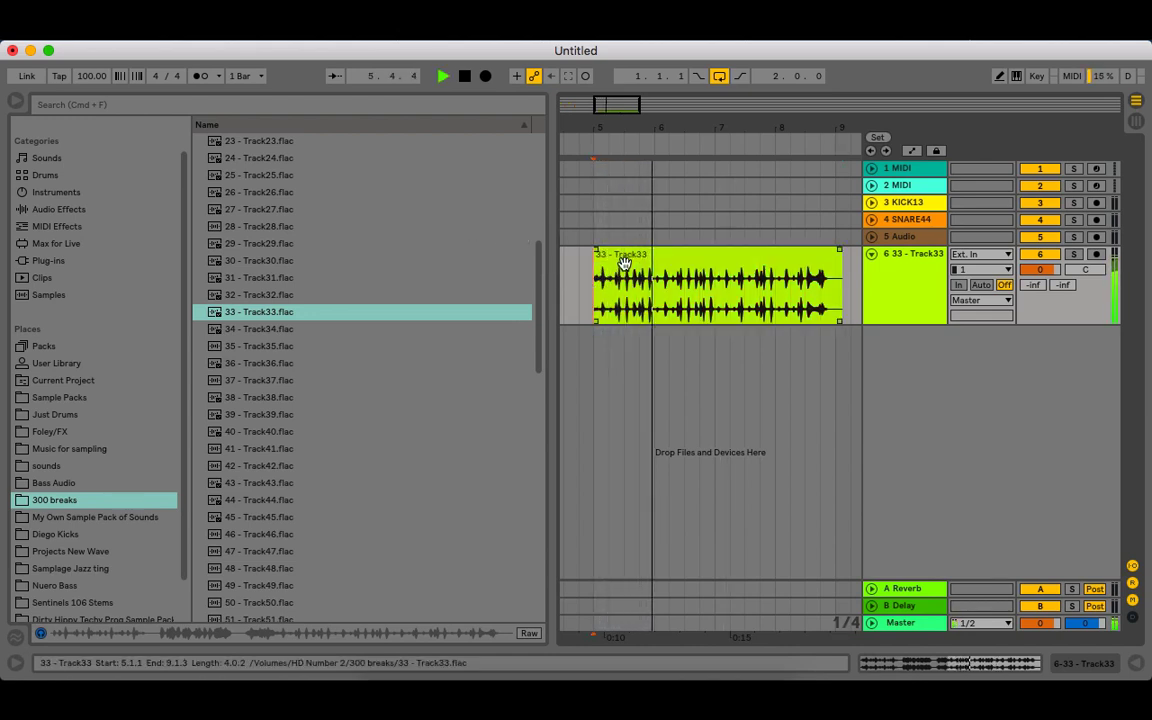
{"action": "key", "text": "space"}
{"action": "left_click_drag", "start_coordinate": [596, 258], "coordinate": [641, 262]}
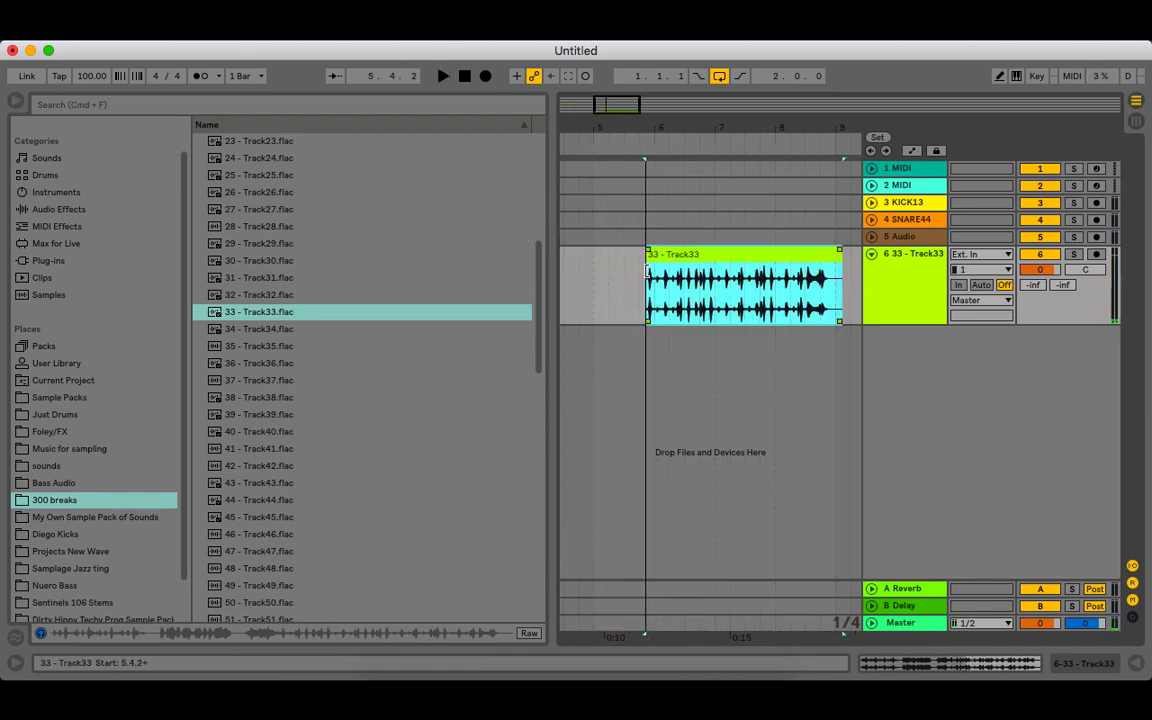
- Play the Track33 clip and trim its end to about 7.4.3, leaving roughly two bars of the break
{"action": "key", "text": "space"}
{"action": "left_click_drag", "start_coordinate": [690, 131], "coordinate": [620, 146]}
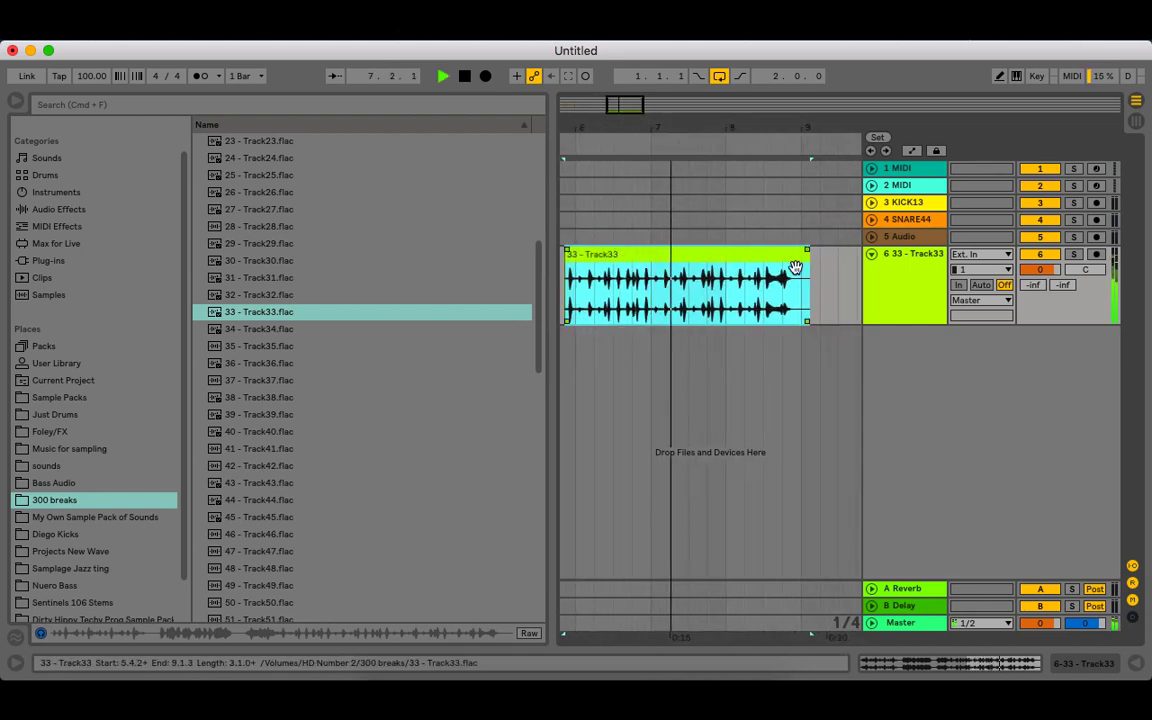
{"action": "left_click_drag", "start_coordinate": [802, 268], "coordinate": [725, 268]}
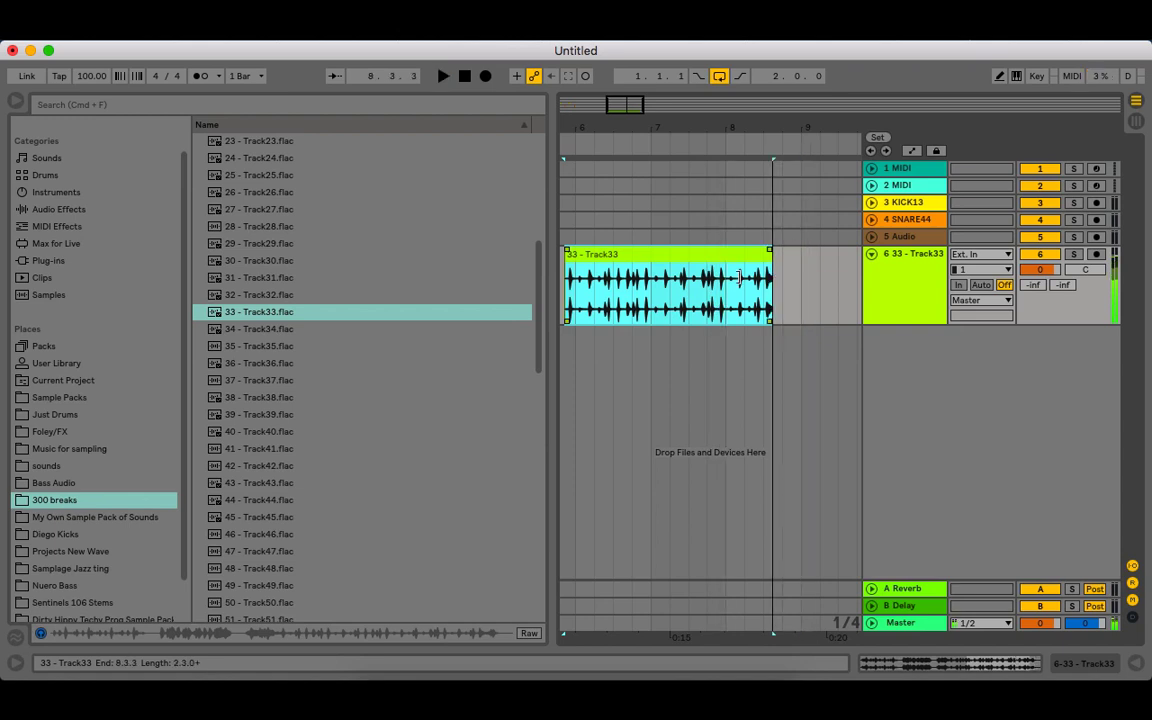
{"action": "left_click_drag", "start_coordinate": [727, 128], "coordinate": [650, 270]}
- Trim the Track33 clip's start to the first drum hit at about 5.4.3 and consolidate the clip
{"action": "left_click_drag", "start_coordinate": [639, 131], "coordinate": [683, 225]}
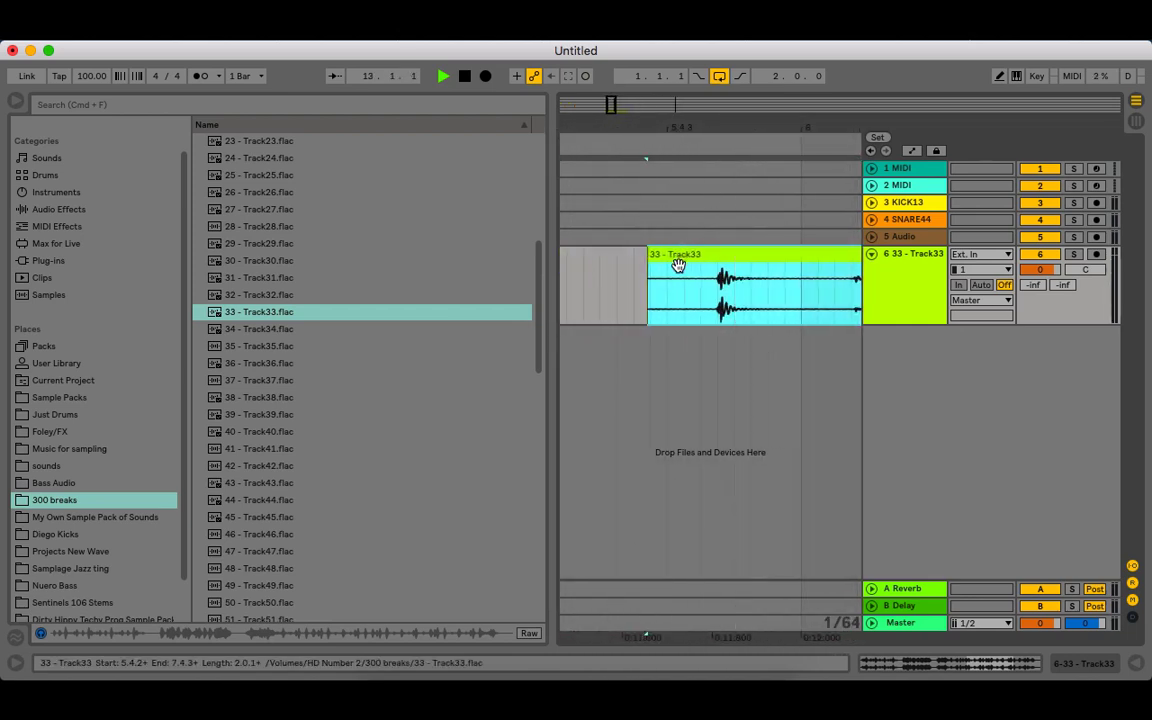
{"action": "left_click_drag", "start_coordinate": [651, 272], "coordinate": [715, 333]}
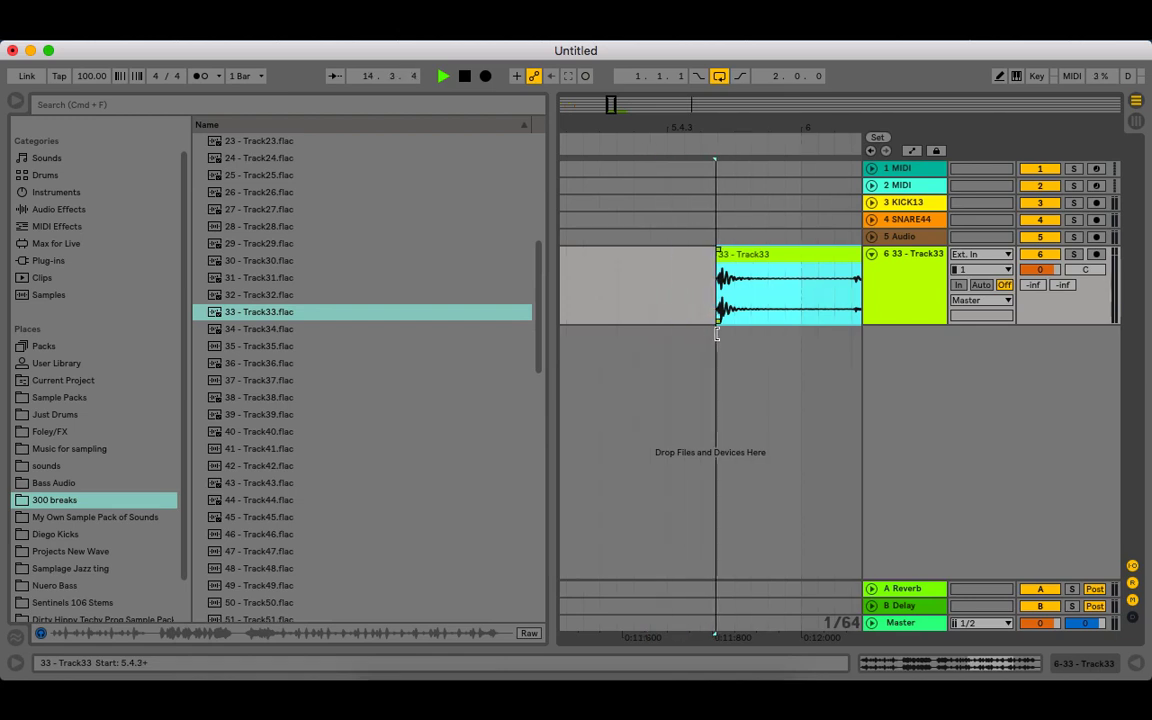
{"action": "left_click_drag", "start_coordinate": [717, 334], "coordinate": [717, 332]}
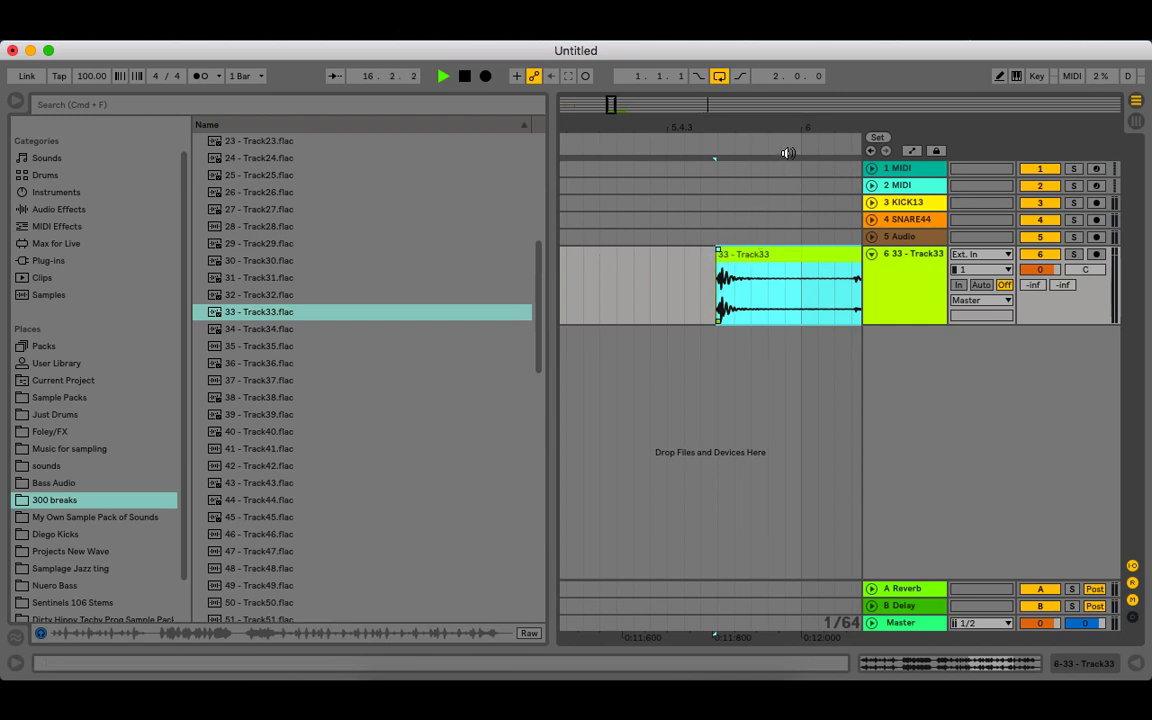
{"action": "key", "text": "super+j"}
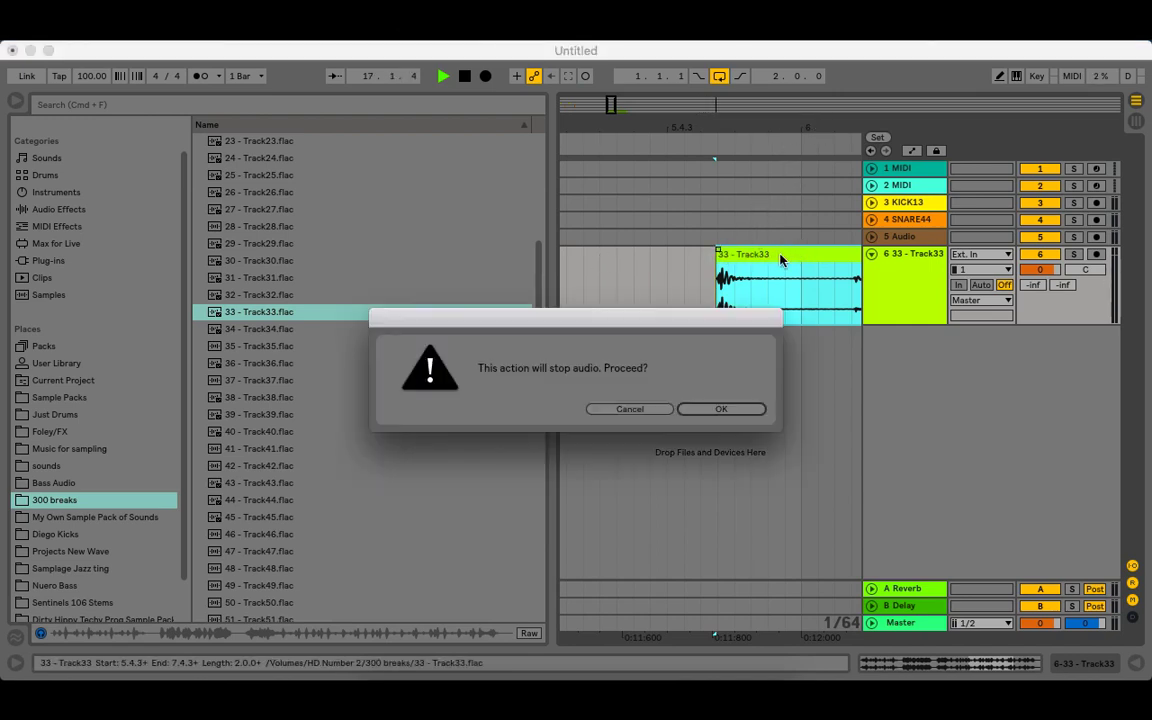
{"action": "key", "text": "Return"}
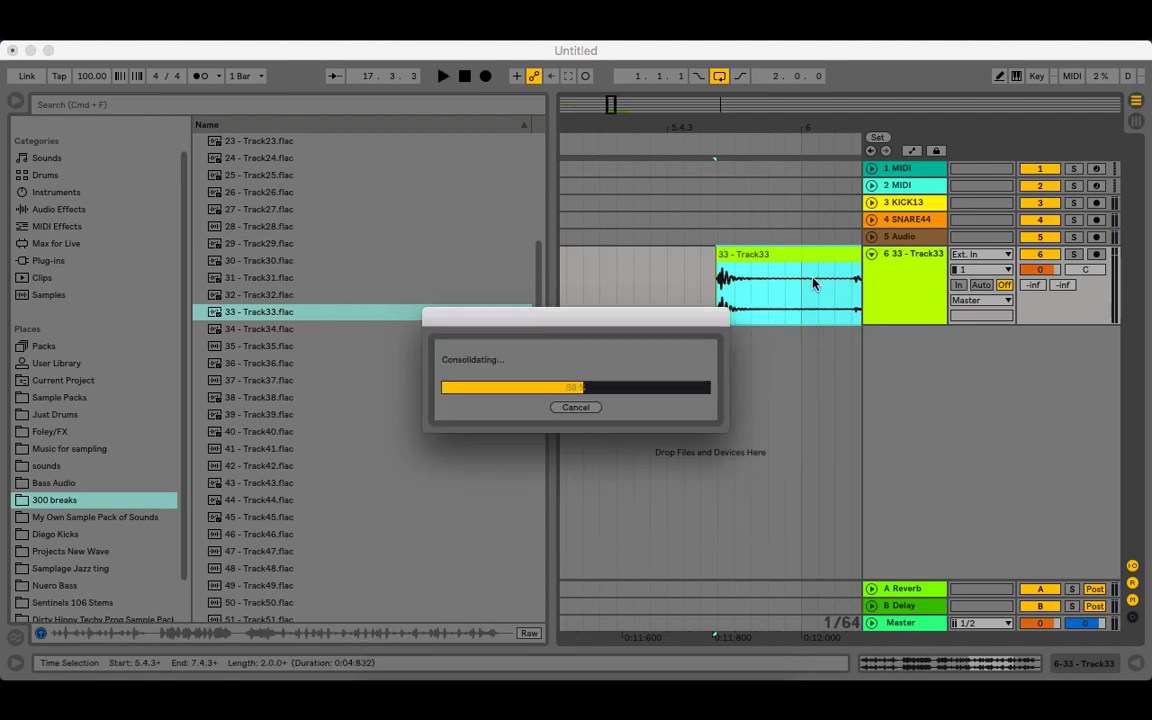
- Move the consolidated Track33 clip to bar 1 and consolidate it again from its new position
{"action": "left_click_drag", "start_coordinate": [731, 129], "coordinate": [731, 55]}
{"action": "left_click_drag", "start_coordinate": [702, 256], "coordinate": [586, 260]}
{"action": "double_click", "coordinate": [589, 257]}
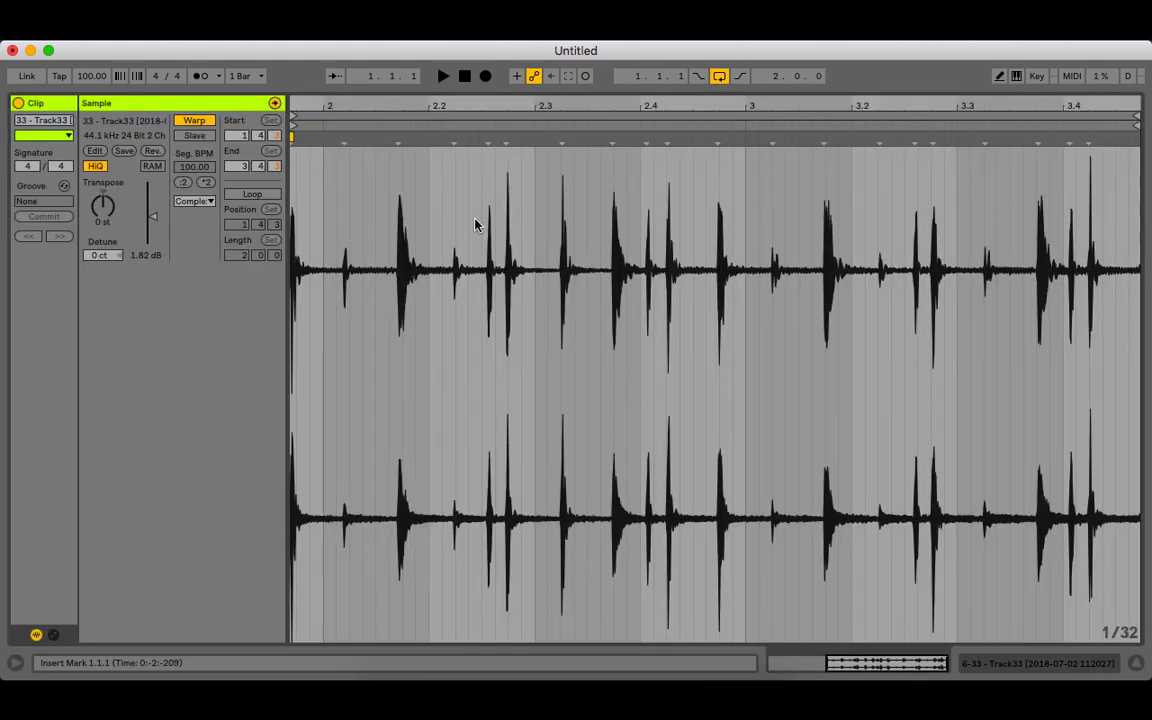
{"action": "left_click_drag", "start_coordinate": [428, 102], "coordinate": [573, 163]}
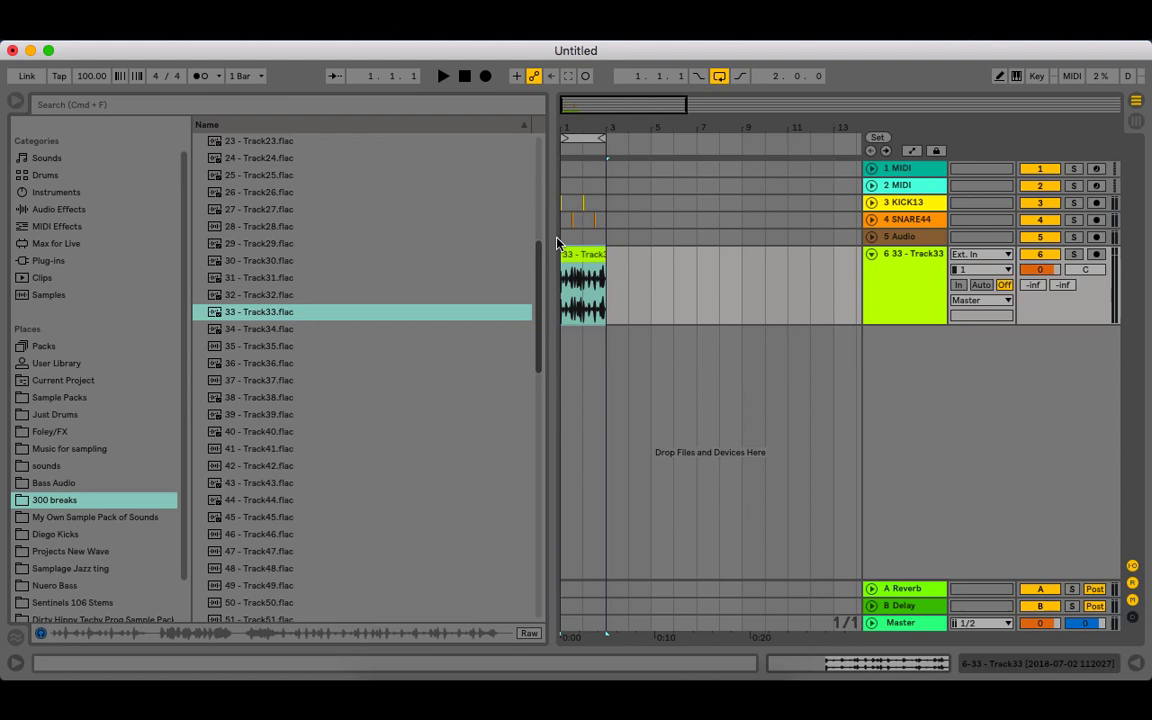
{"action": "left_click", "coordinate": [575, 260]}
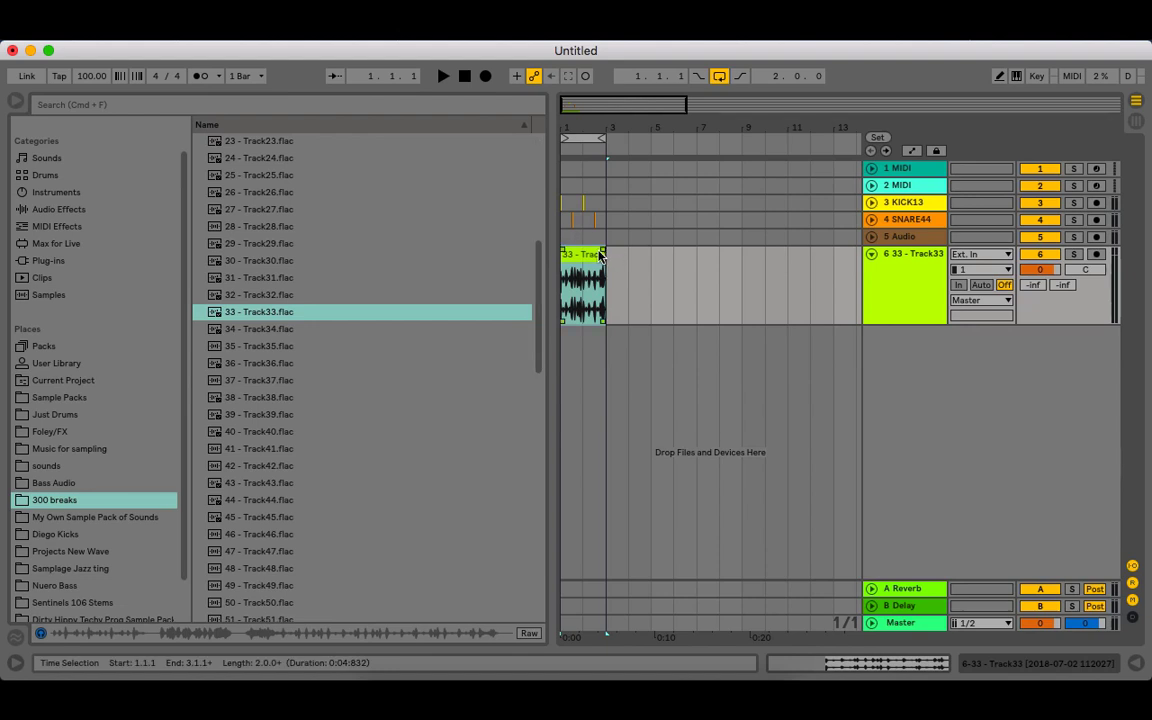
{"action": "key", "text": "super+j"}
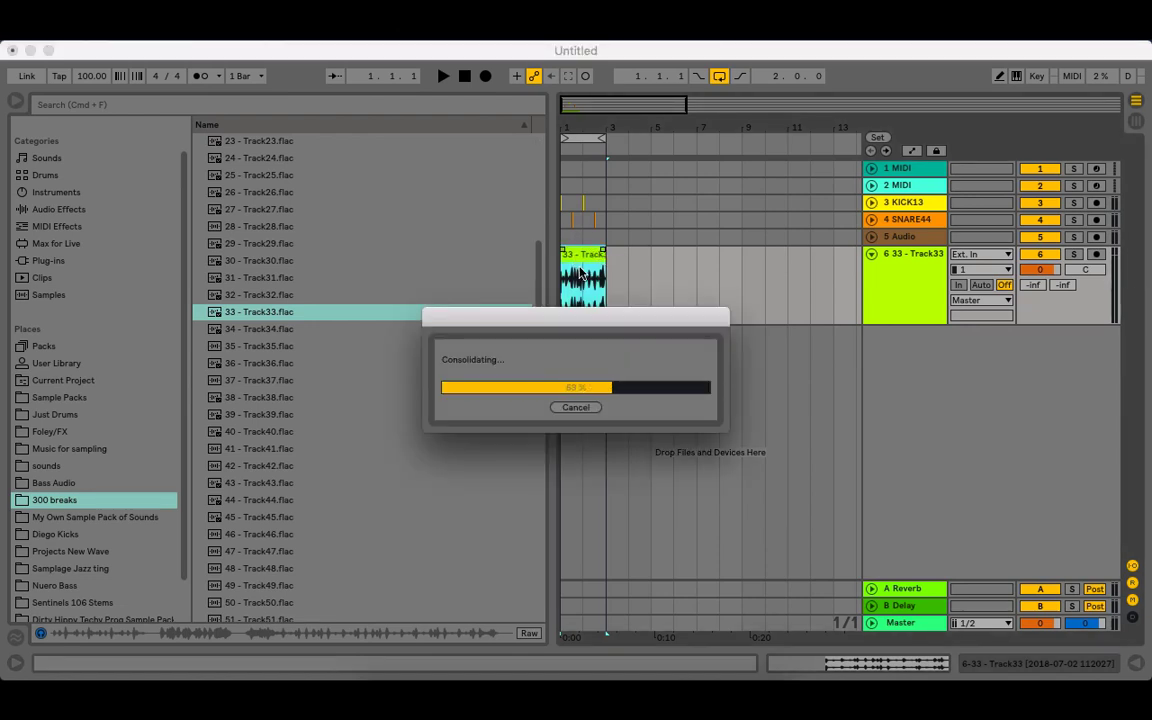
- Open the Track33 sample and set warp markers that align hits to 2.2 and 1.2, plus one on the hit at 2.4
{"action": "double_click", "coordinate": [580, 257]}
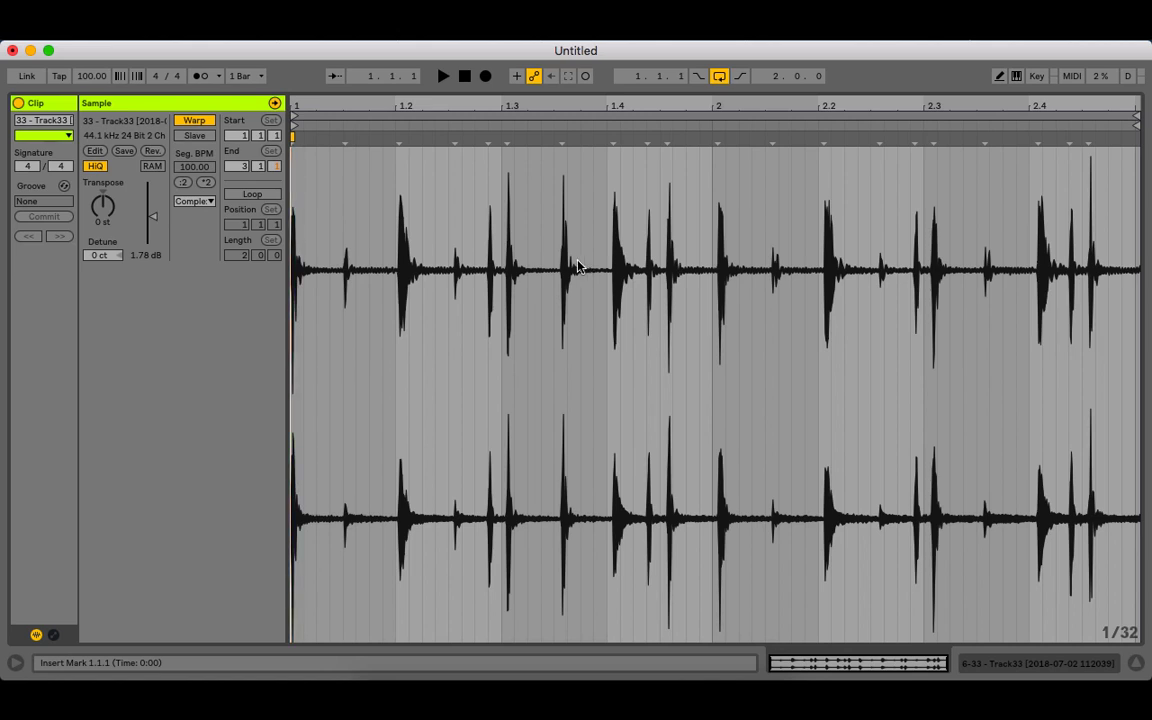
{"action": "left_click", "coordinate": [823, 137]}
{"action": "left_click_drag", "start_coordinate": [823, 137], "coordinate": [818, 137]}
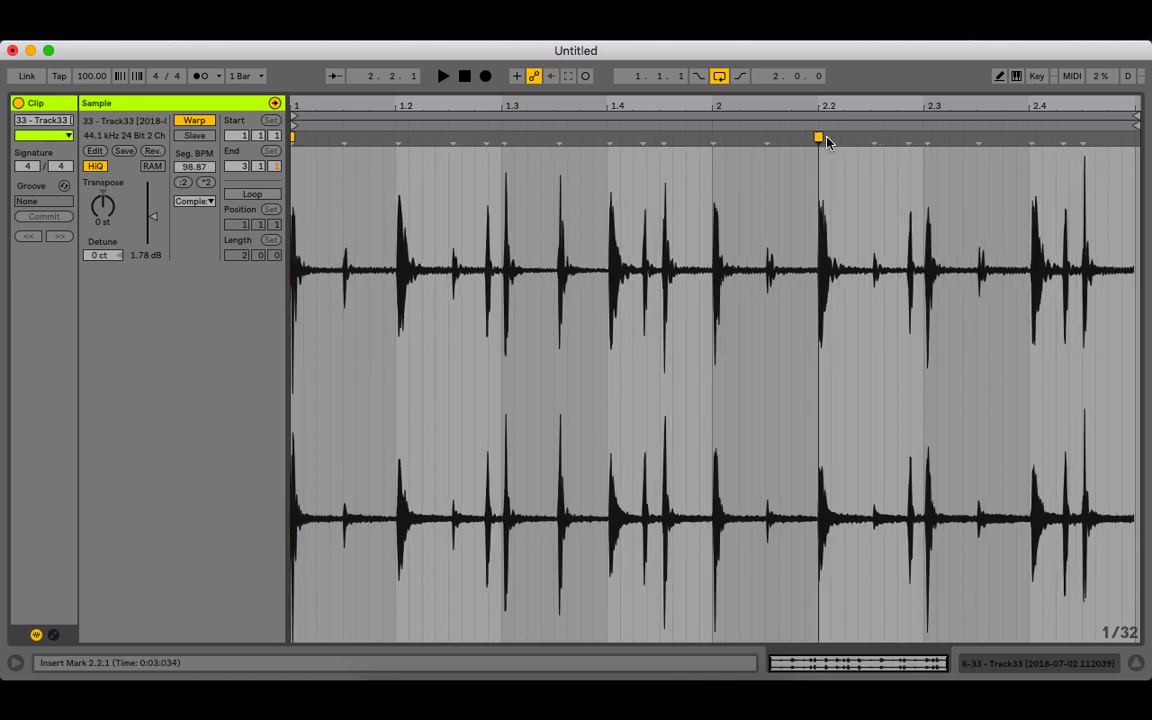
{"action": "double_click", "coordinate": [1031, 137]}
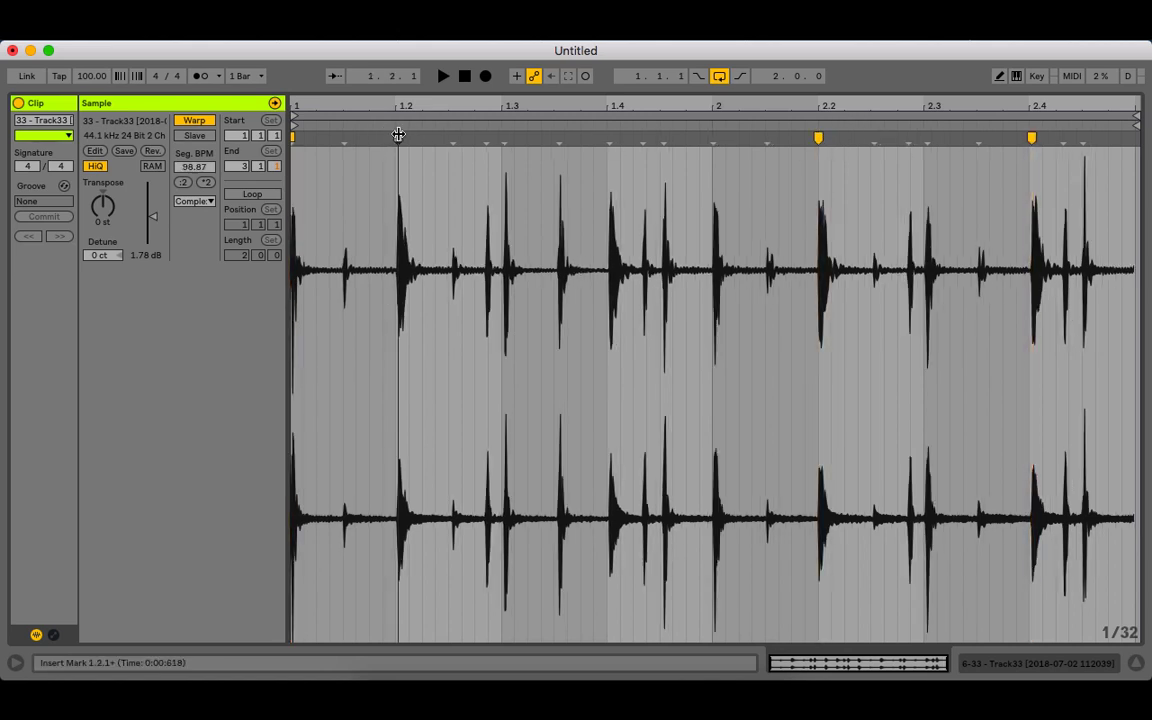
{"action": "left_click_drag", "start_coordinate": [398, 135], "coordinate": [394, 135]}
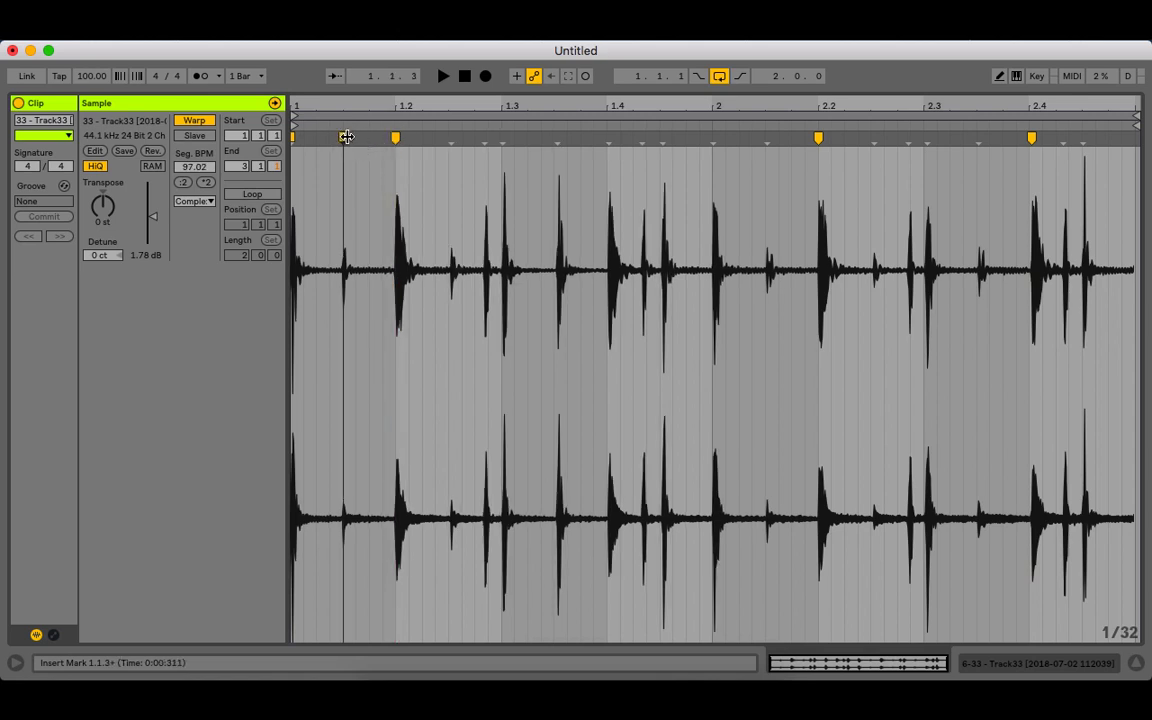
- Add warp markers to the first-bar hits at 1.1.3, 1.2.3, just before 1.3, 1.3, 1.3.3 and 1.4
{"action": "double_click", "coordinate": [343, 137]}
{"action": "double_click", "coordinate": [448, 137]}
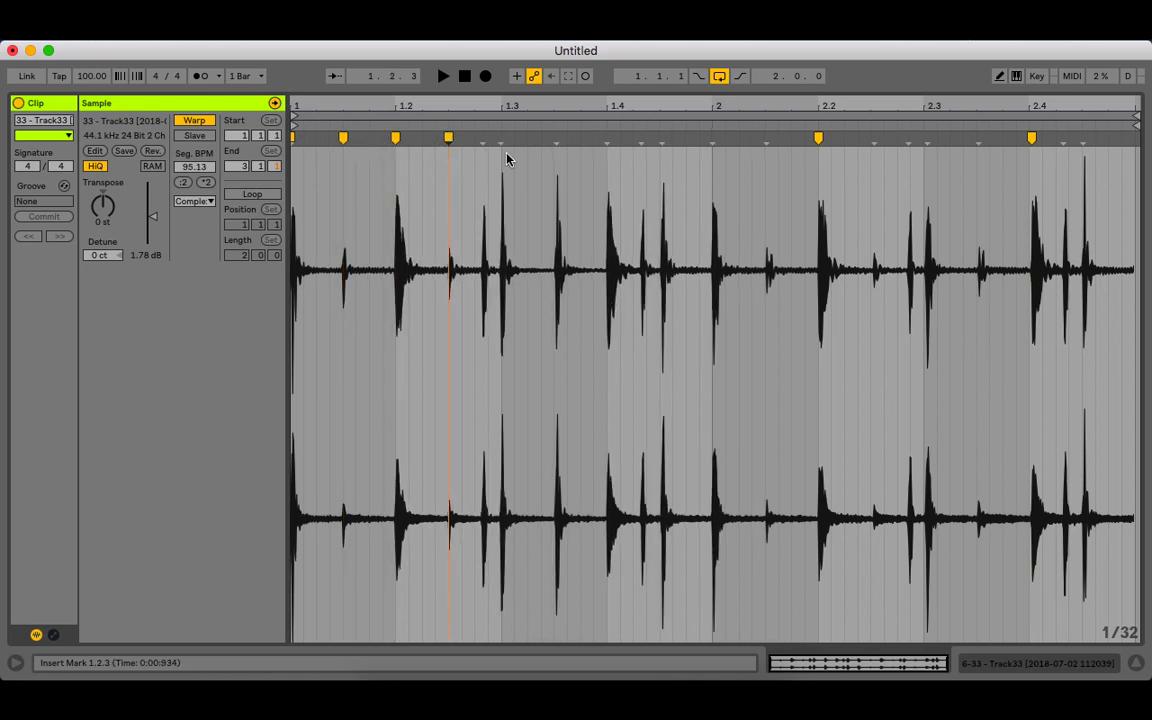
{"action": "left_click_drag", "start_coordinate": [482, 138], "coordinate": [501, 138]}
{"action": "double_click", "coordinate": [556, 138]}
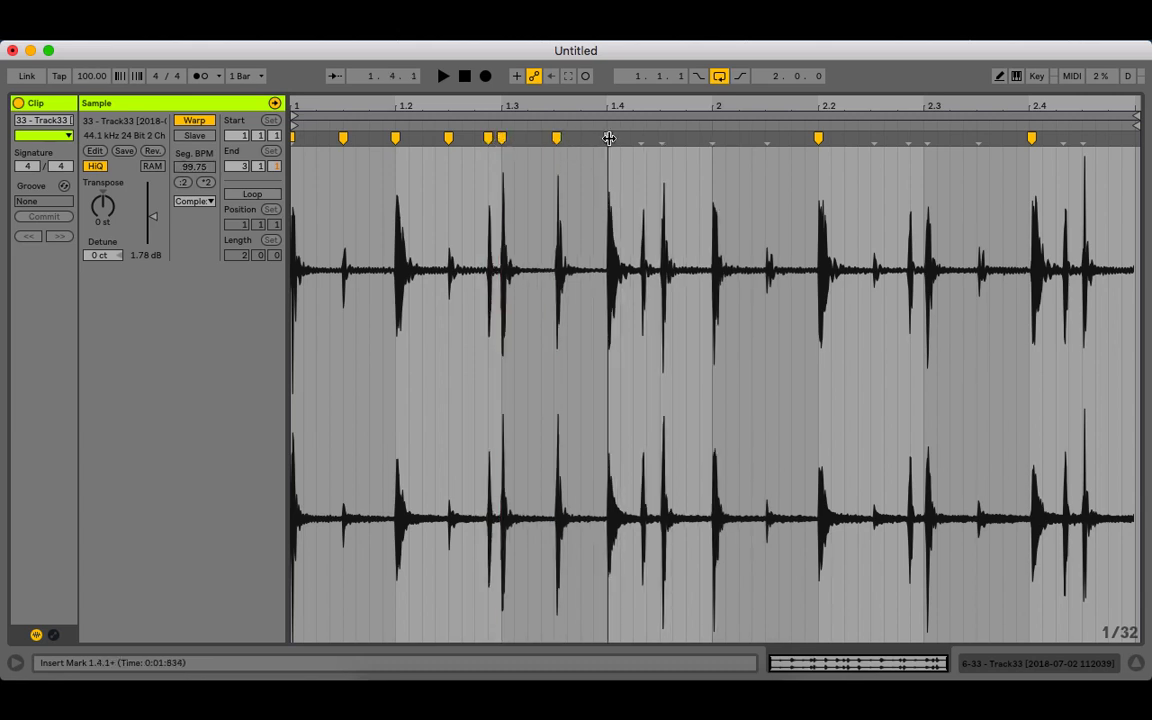
{"action": "double_click", "coordinate": [607, 138]}
- Play the loop, move the marker just before 1.3 to 1.2.4, and add a warp marker on the hit after 1.4
{"action": "key", "text": "space"}
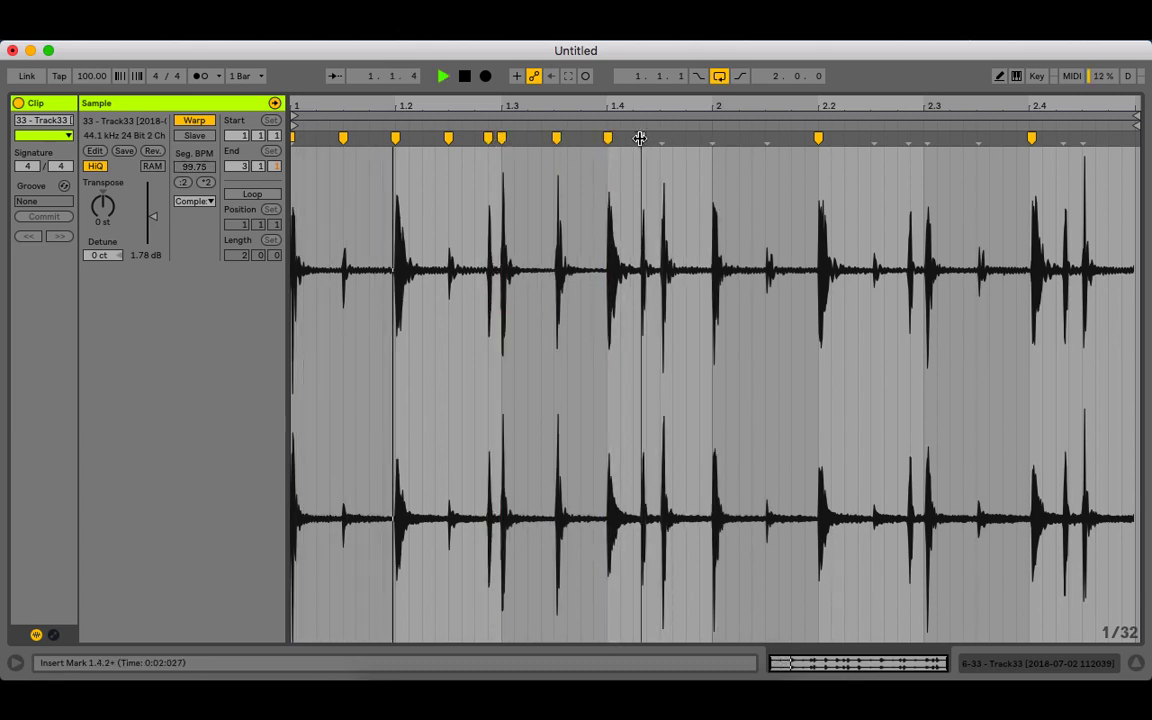
{"action": "left_click_drag", "start_coordinate": [488, 138], "coordinate": [474, 137]}
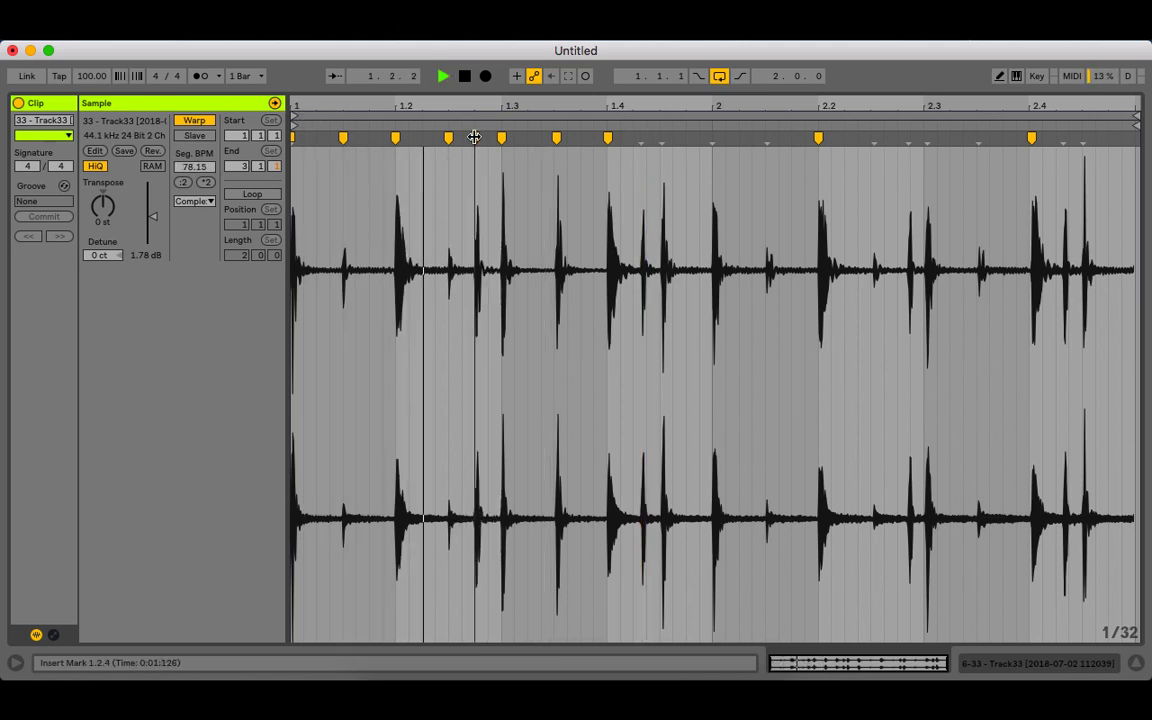
{"action": "double_click", "coordinate": [641, 138]}
{"action": "key", "text": "space"}
- Add warp markers to the hits at 1.4.3, 2.1, 2.1.3, 2.2.3 and 2.2.4, and align the following hit to 2.3
{"action": "double_click", "coordinate": [663, 138]}
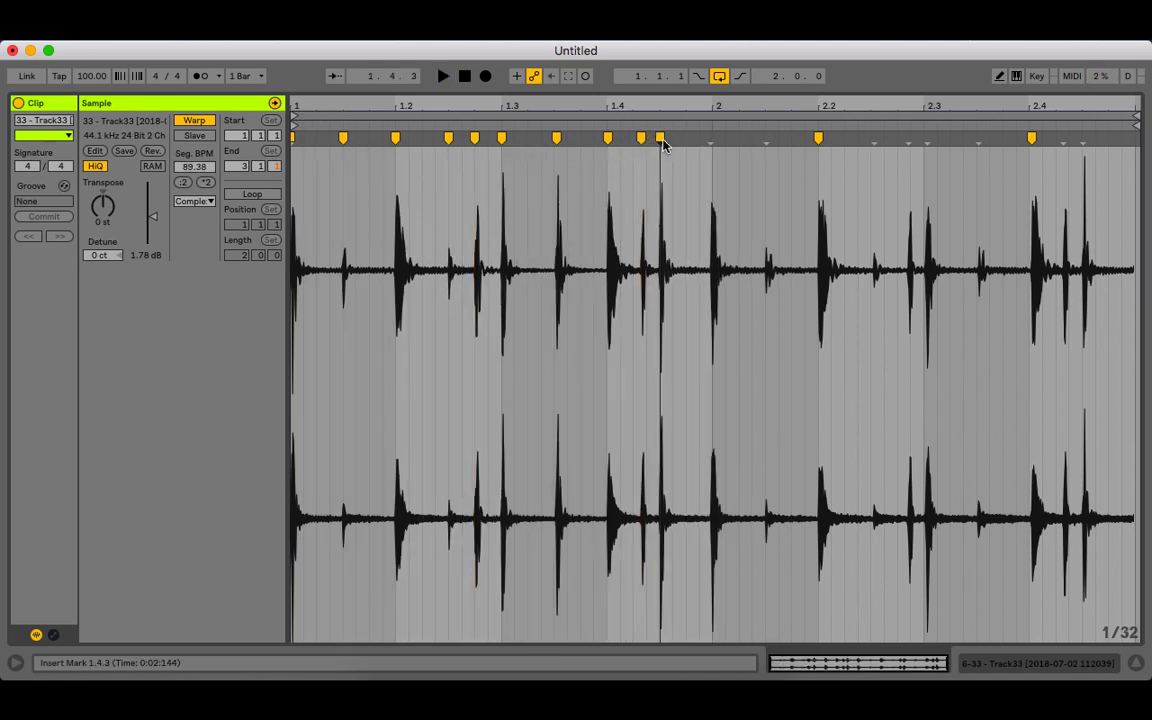
{"action": "double_click", "coordinate": [714, 137]}
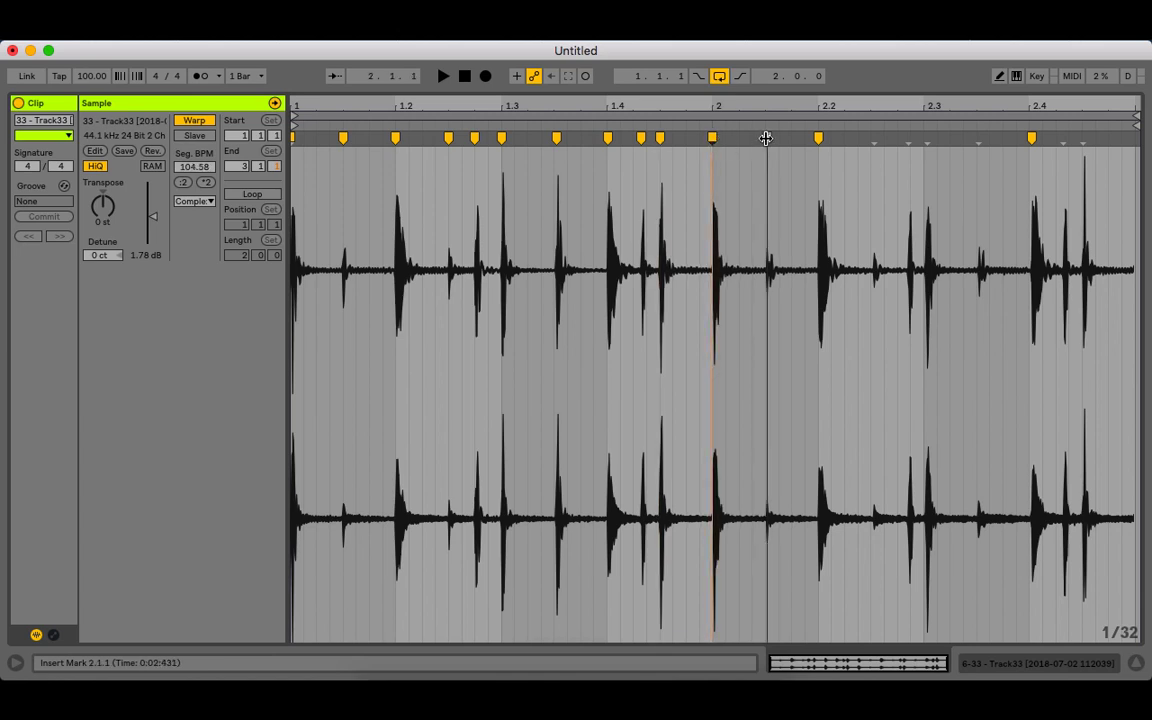
{"action": "left_click", "coordinate": [870, 136]}
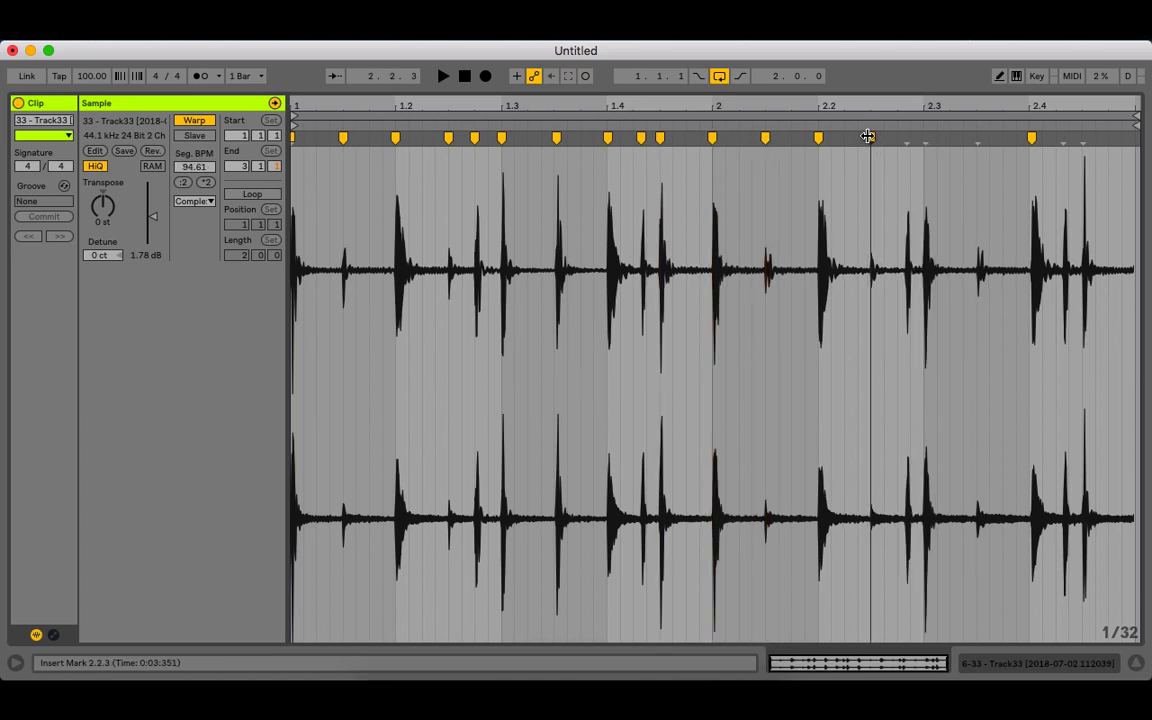
{"action": "double_click", "coordinate": [907, 137]}
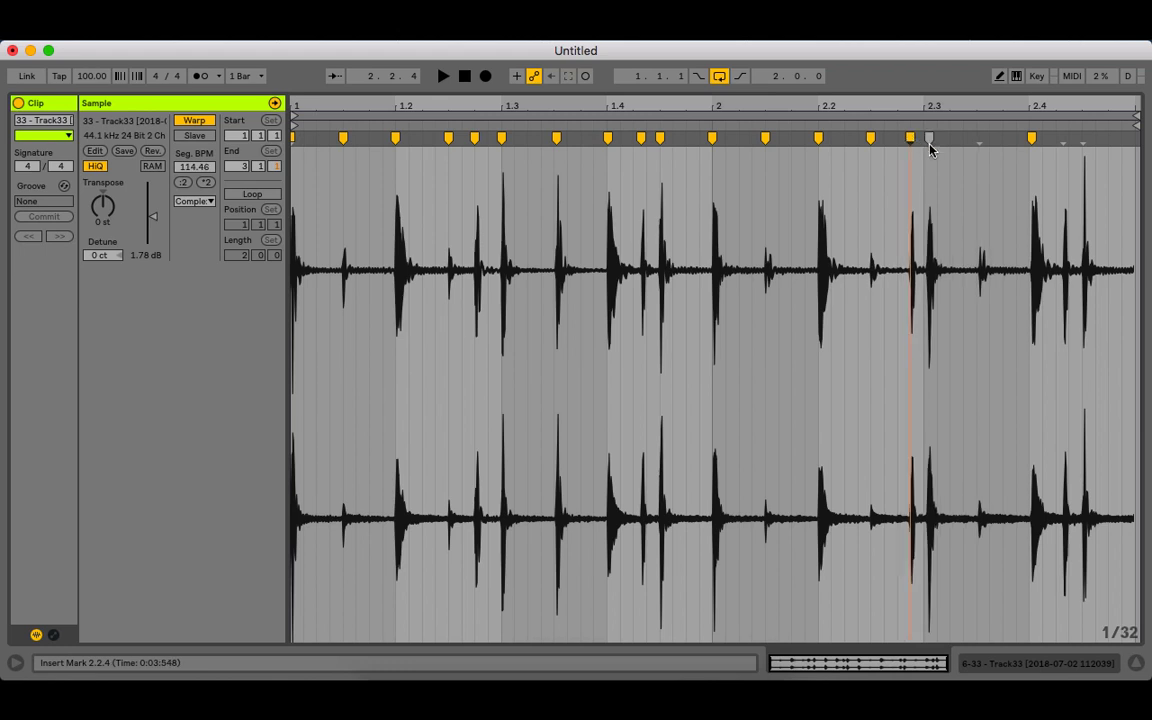
{"action": "left_click", "coordinate": [929, 138]}
{"action": "left_click_drag", "start_coordinate": [927, 138], "coordinate": [922, 138]}
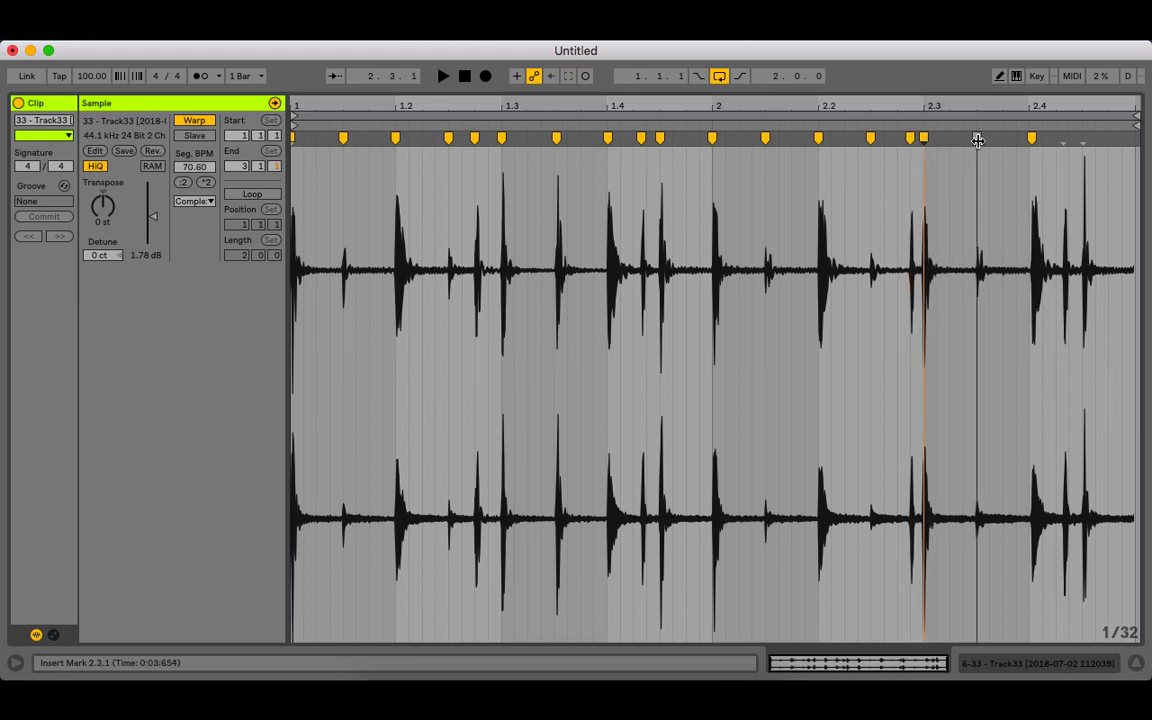
- Add warp markers to the remaining second-bar hits at about 2.3.3, 2.4.2 and 2.4.3
{"action": "double_click", "coordinate": [978, 137]}
{"action": "left_click", "coordinate": [1062, 137]}
{"action": "double_click", "coordinate": [1066, 137]}
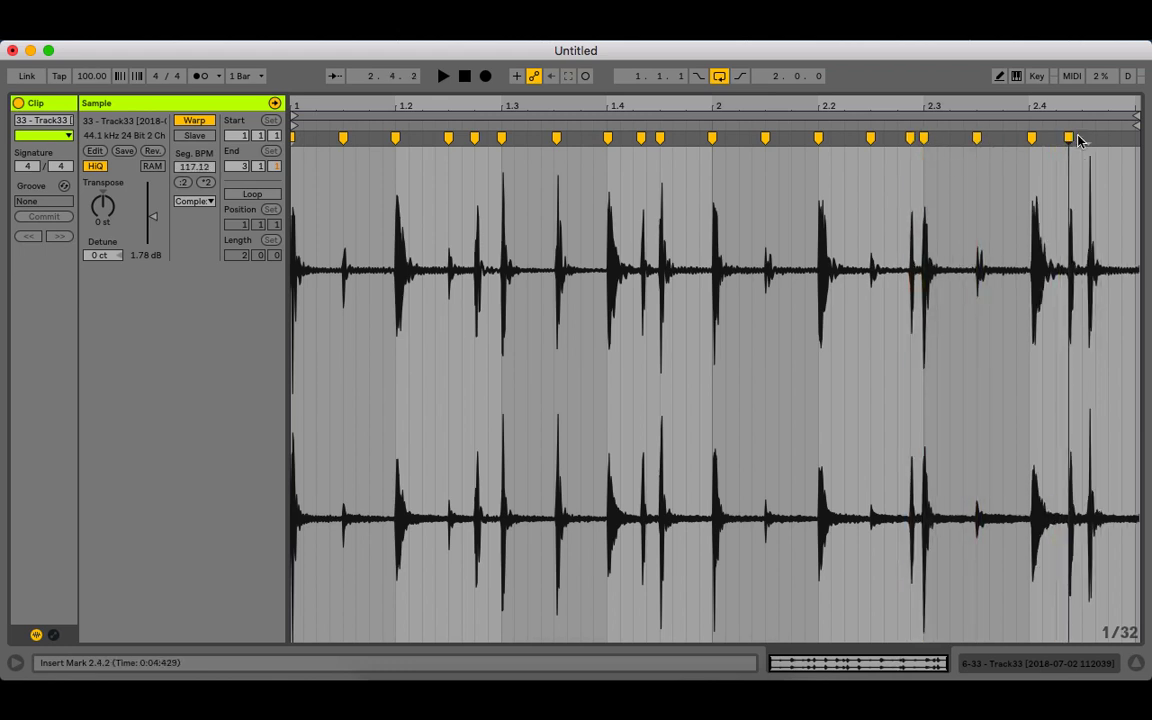
{"action": "left_click", "coordinate": [1081, 138]}
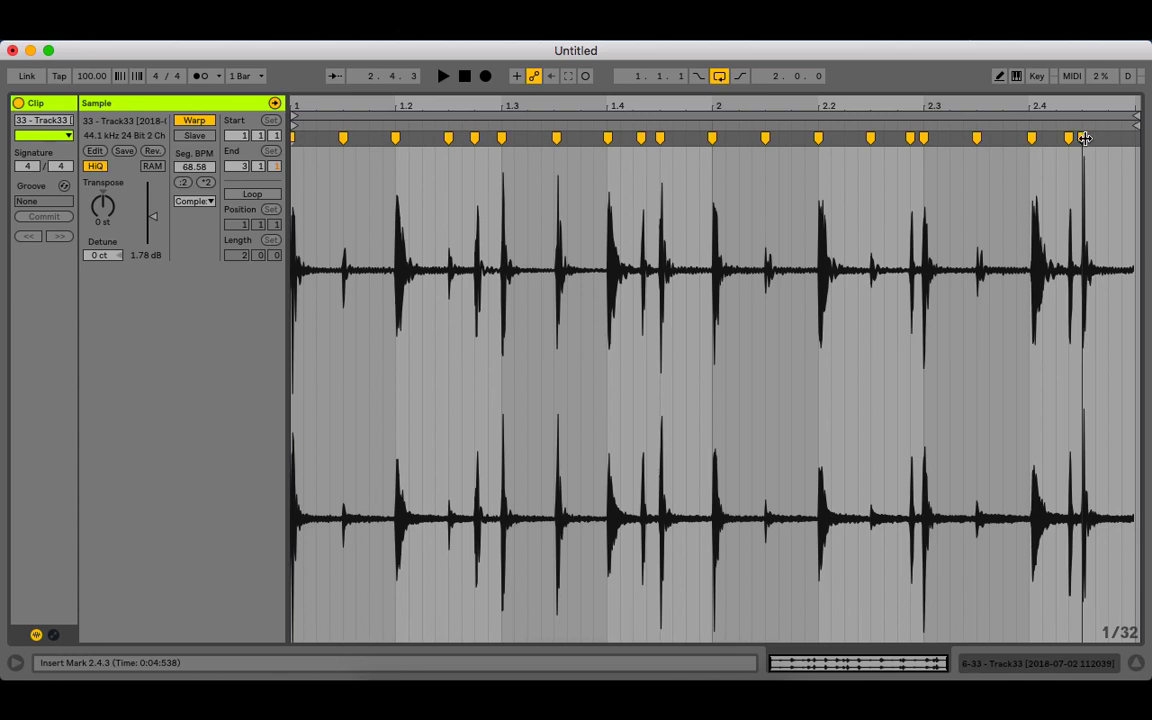
- Set the clip's end to exactly 3.1.1 and switch its warp mode to Beats during playback
{"action": "left_click_drag", "start_coordinate": [1134, 125], "coordinate": [1132, 125]}
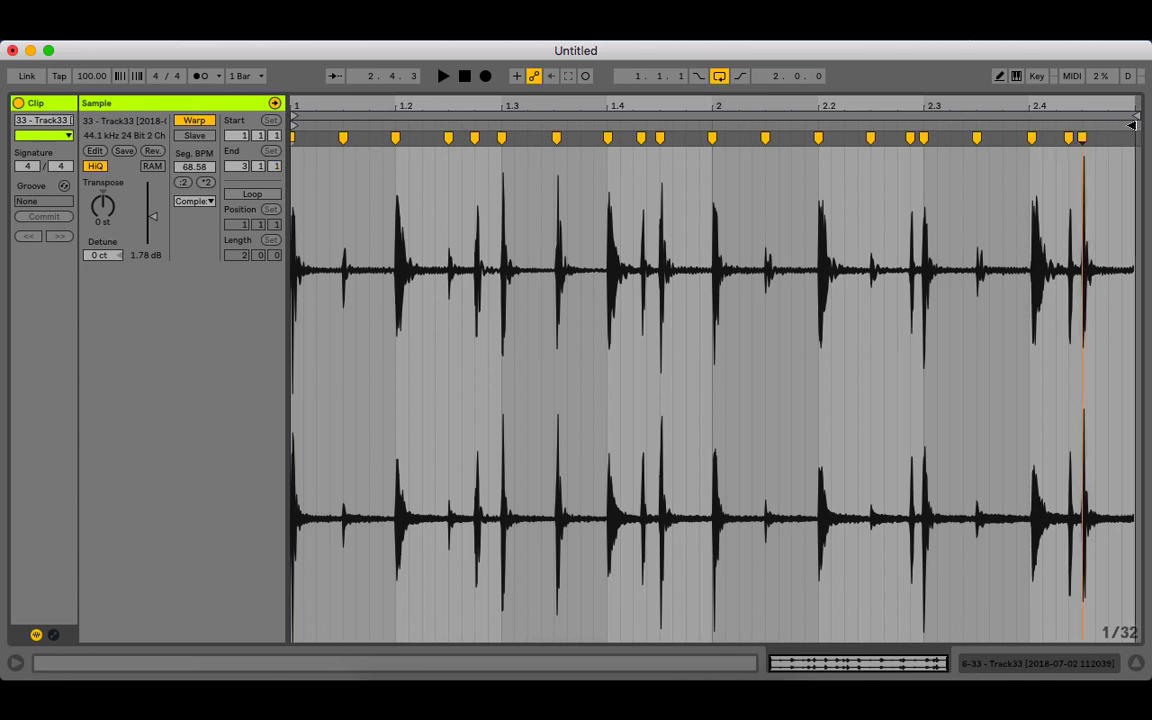
{"action": "left_click", "coordinate": [1135, 116]}
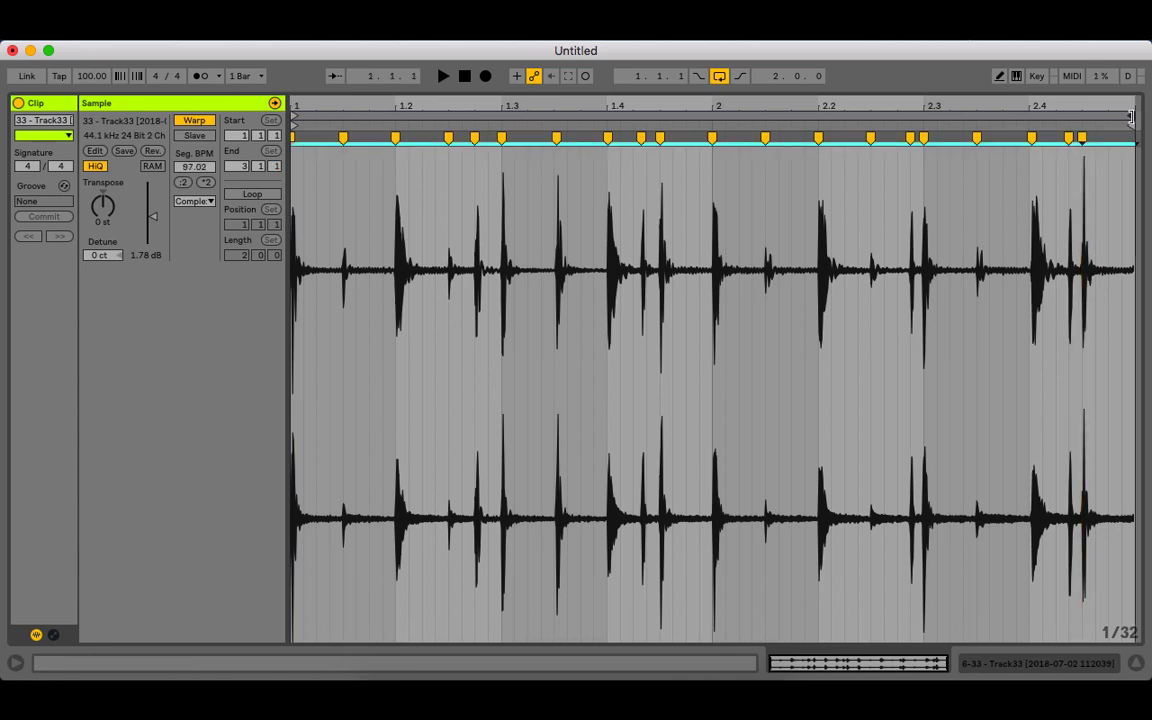
{"action": "key", "text": "space"}
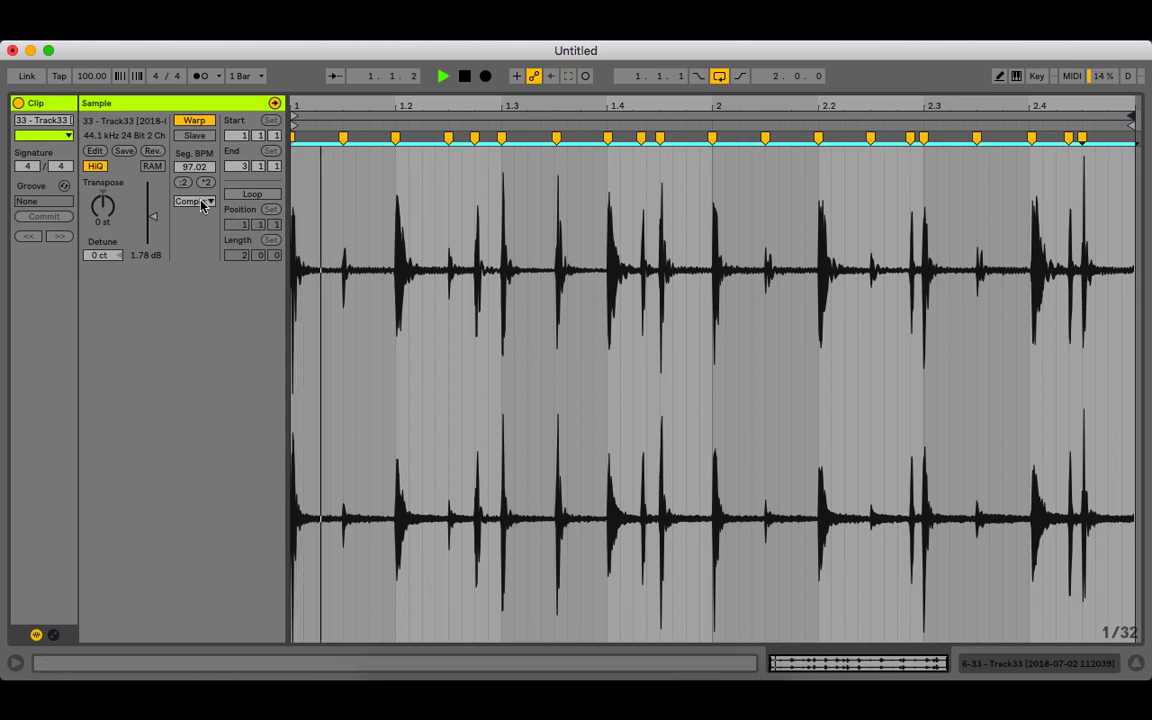
{"action": "left_click", "coordinate": [205, 202]}
{"action": "left_click", "coordinate": [199, 218]}
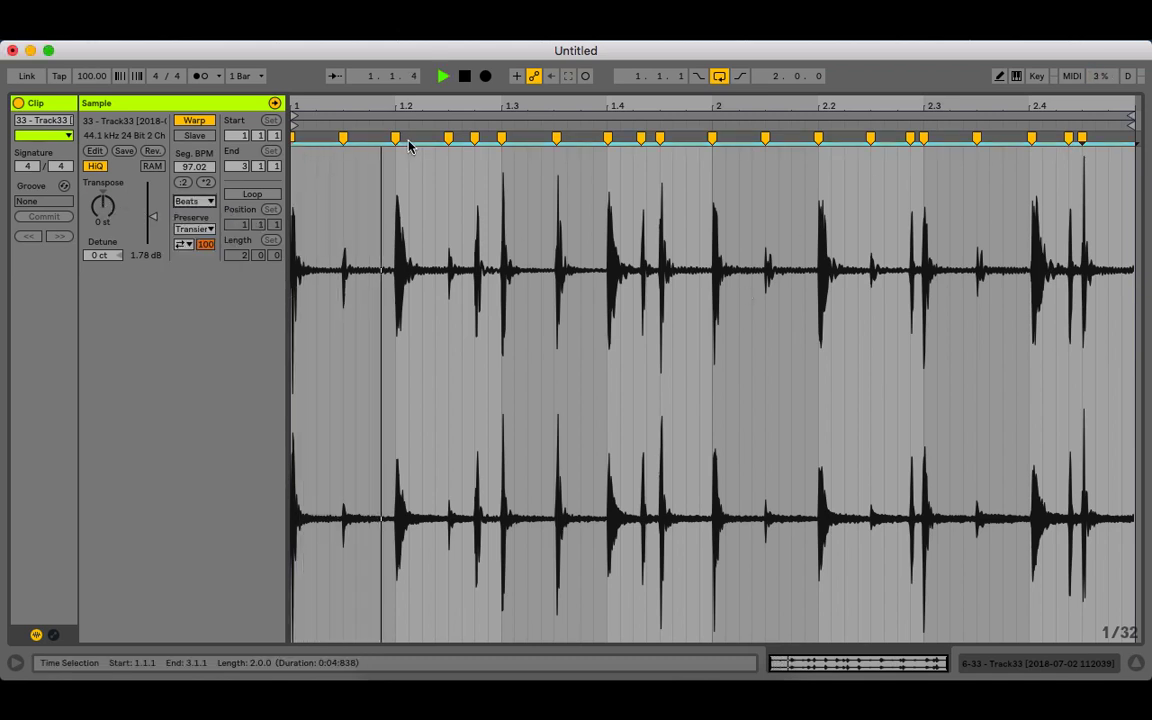
- Move the warp marker of the hit at 1.1.3 to 1.1.4 and play the altered groove
{"action": "left_click_drag", "start_coordinate": [354, 138], "coordinate": [368, 142]}
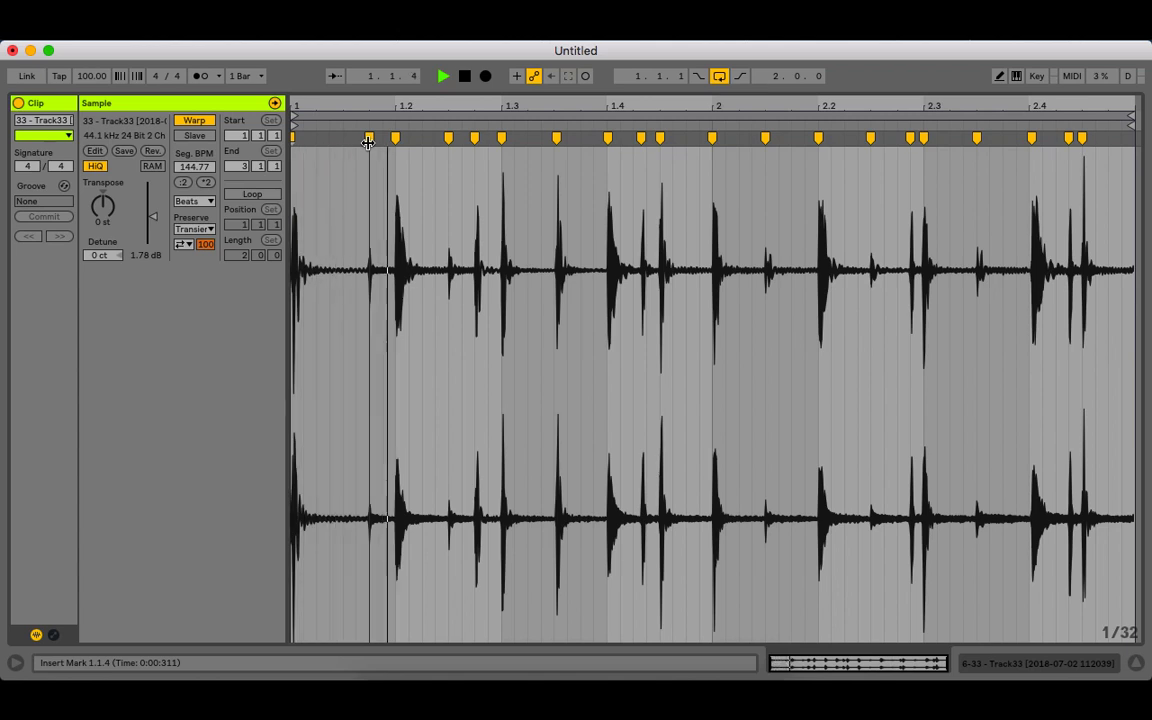
{"action": "key", "text": "space"}
{"action": "key", "text": "space"}
{"action": "key", "text": "space"}
- Try the hit at 1.2.4 against 1.3 during playback, and move its warp marker back to about 1.2.3
{"action": "left_click", "coordinate": [477, 137]}
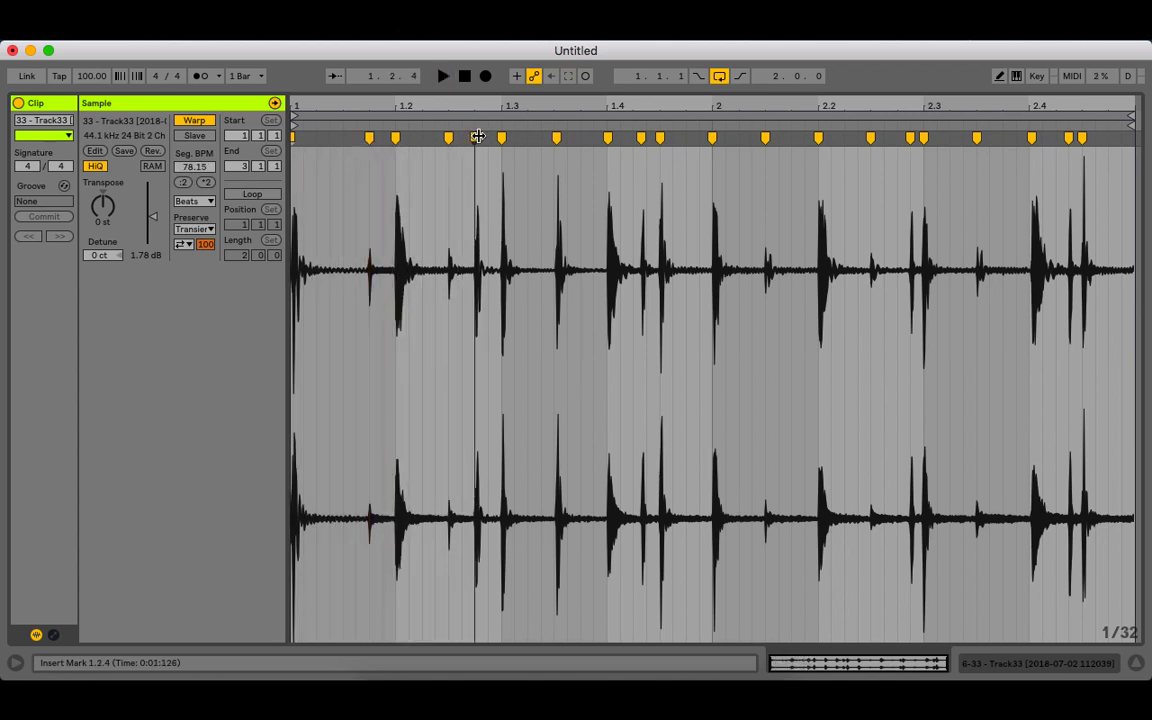
{"action": "left_click_drag", "start_coordinate": [478, 137], "coordinate": [501, 137]}
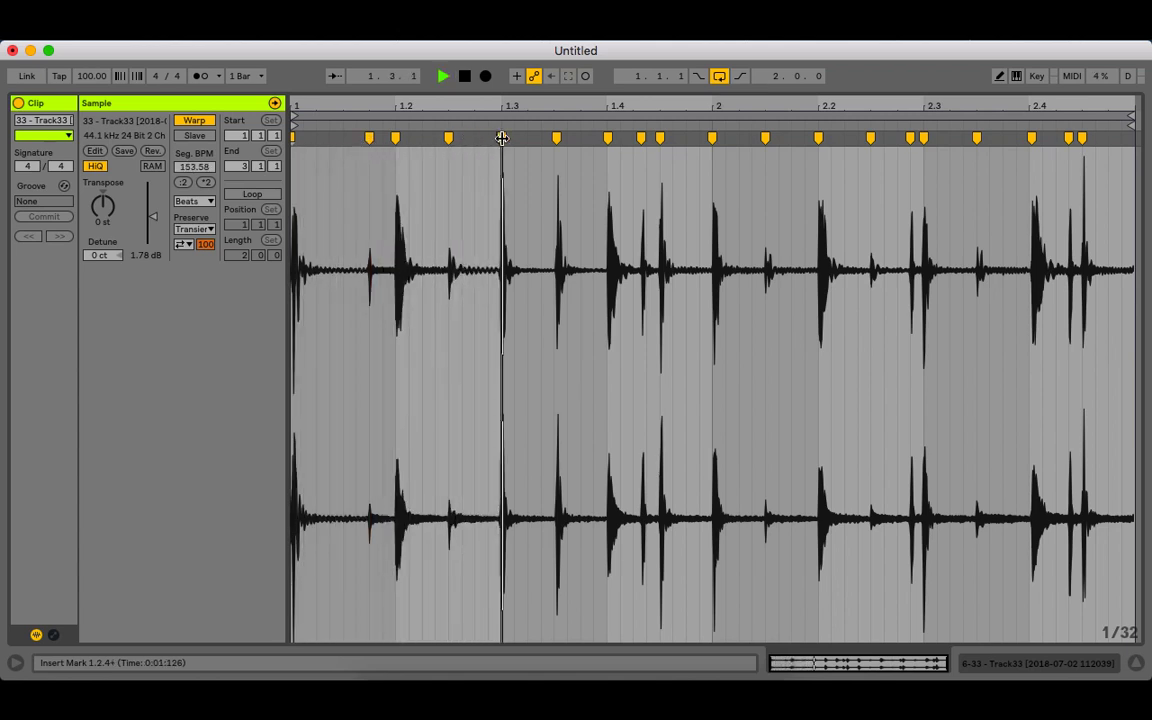
{"action": "left_click_drag", "start_coordinate": [493, 139], "coordinate": [450, 144]}
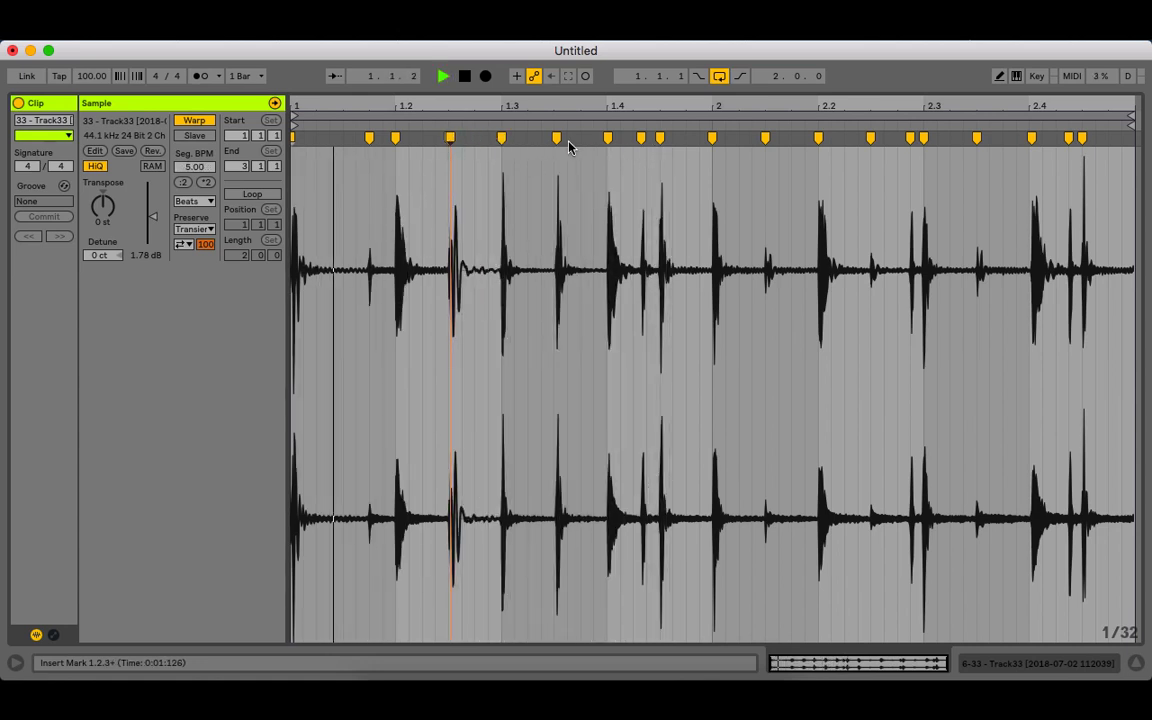
- Move the warp markers at 1.3.3, about 1.4.2 and 2.1.3 to 1.3.4, 1.4.3 and 2.1.2, and play the altered groove
{"action": "left_click_drag", "start_coordinate": [556, 137], "coordinate": [662, 140]}
{"action": "key", "text": "space"}
{"action": "left_click", "coordinate": [713, 139]}
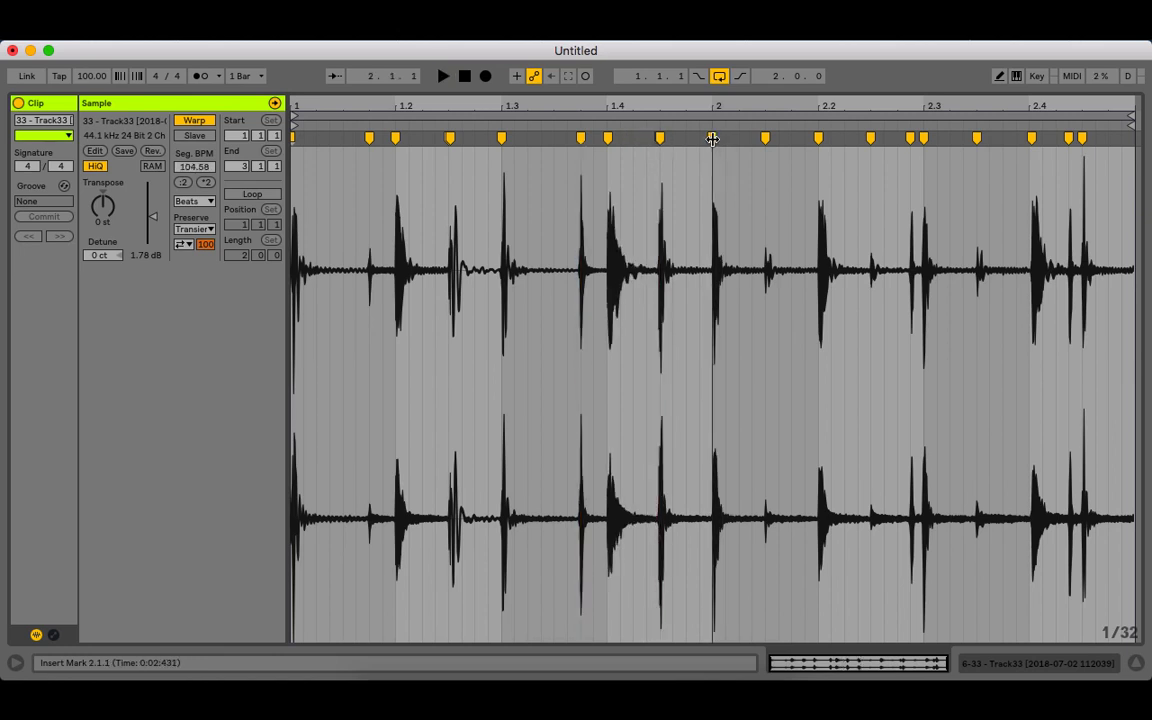
{"action": "left_click_drag", "start_coordinate": [766, 138], "coordinate": [739, 138]}
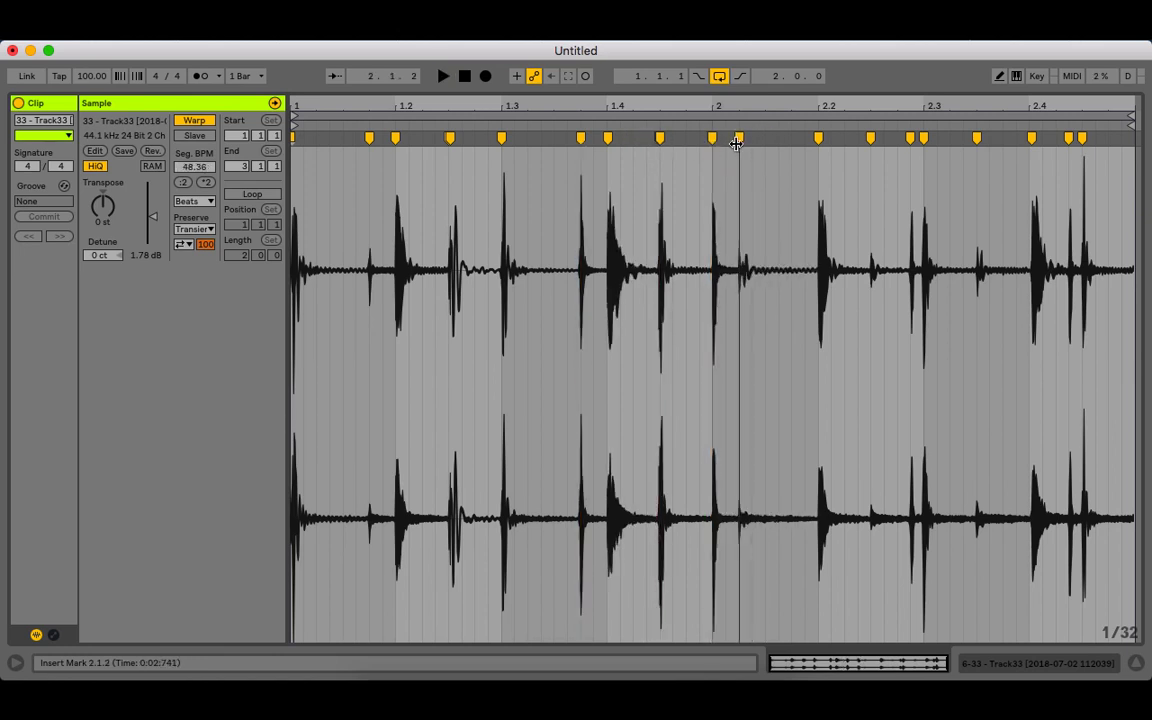
{"action": "key", "text": "space"}
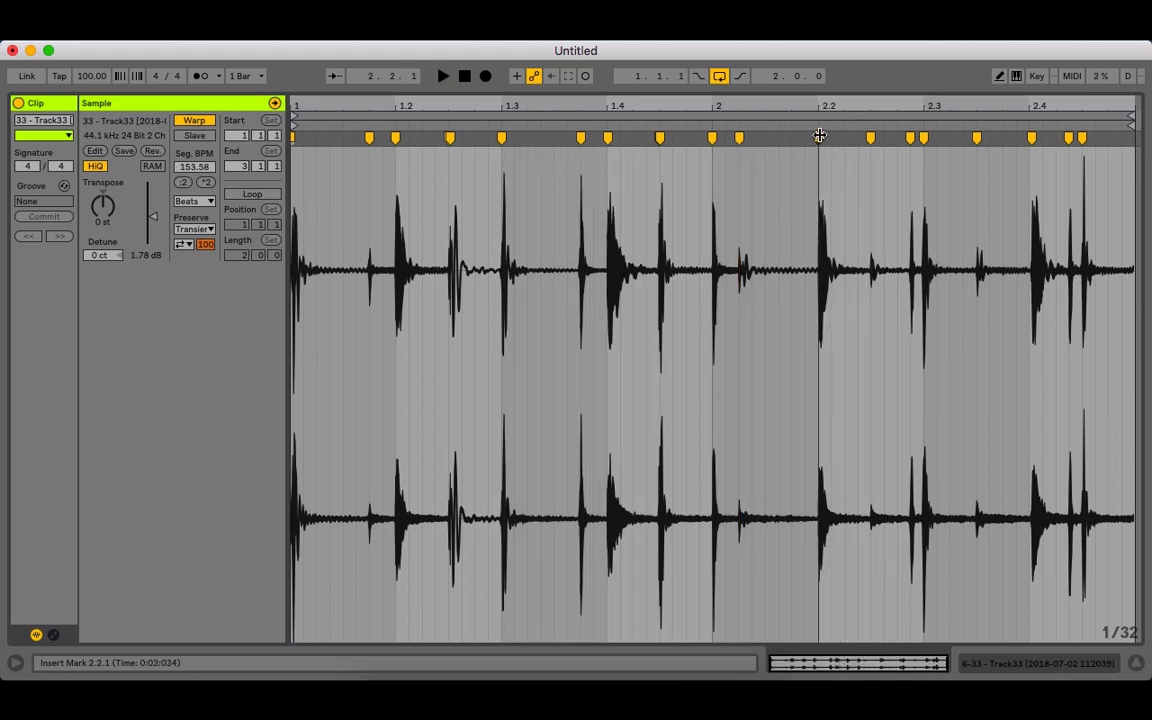
- Try the hit at 2.2.1 one sixteenth earlier at 2.1.4, and move its warp marker back to 2.2.1
{"action": "left_click_drag", "start_coordinate": [818, 138], "coordinate": [790, 138]}
{"action": "mouse_move", "coordinate": [870, 138]}
{"action": "left_mouse_down"}
{"action": "mouse_move", "coordinate": [843, 138]}
{"action": "mouse_move", "coordinate": [869, 138]}
{"action": "left_mouse_up"}
{"action": "left_click_drag", "start_coordinate": [791, 138], "coordinate": [818, 138]}
{"action": "key", "text": "space"}
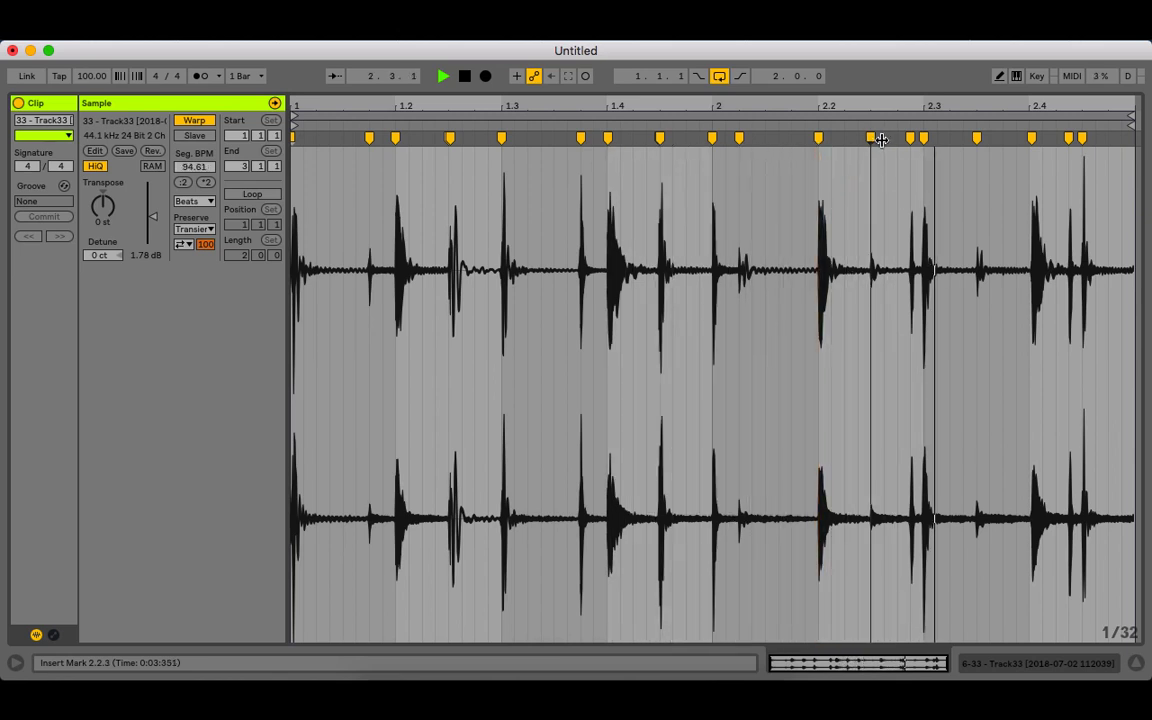
- Move the warp marker at 2.2.3 to 2.2.4, the one just before 2.3 onto 2.3.1, and the one at 2.3.3 to 2.3.4
{"action": "left_click_drag", "start_coordinate": [872, 138], "coordinate": [950, 138]}
{"action": "key", "text": "space"}
{"action": "key", "text": "space"}
{"action": "left_click", "coordinate": [974, 139]}
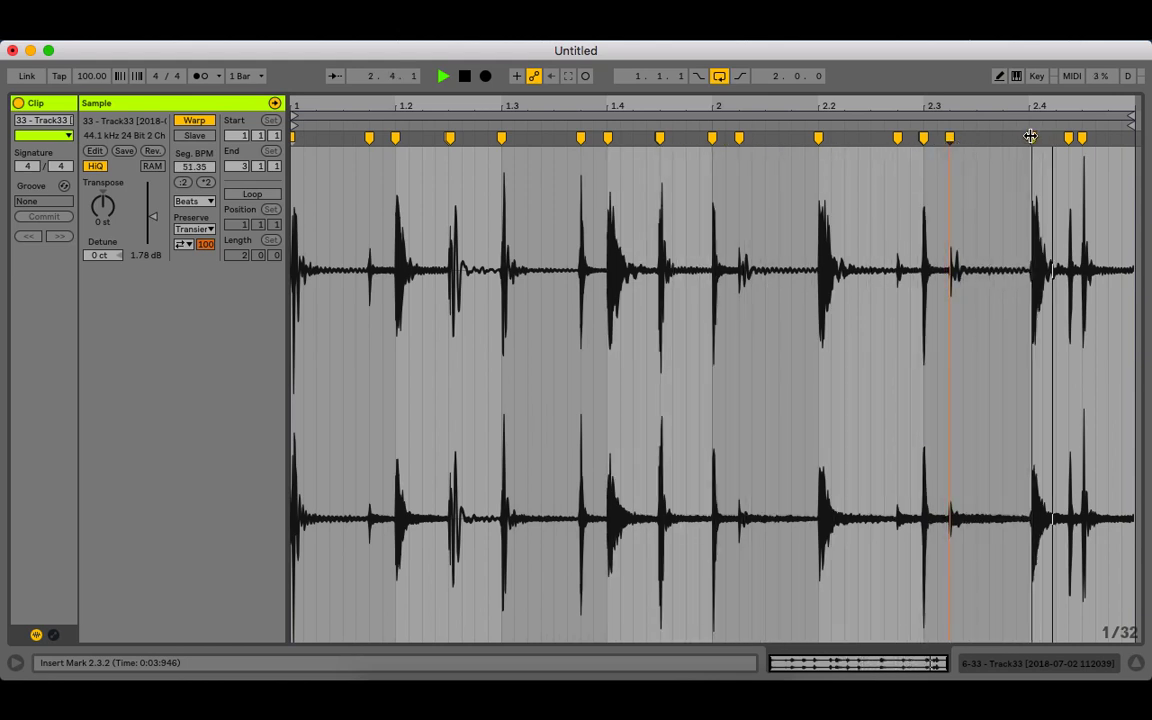
{"action": "left_click_drag", "start_coordinate": [953, 137], "coordinate": [1003, 138]}
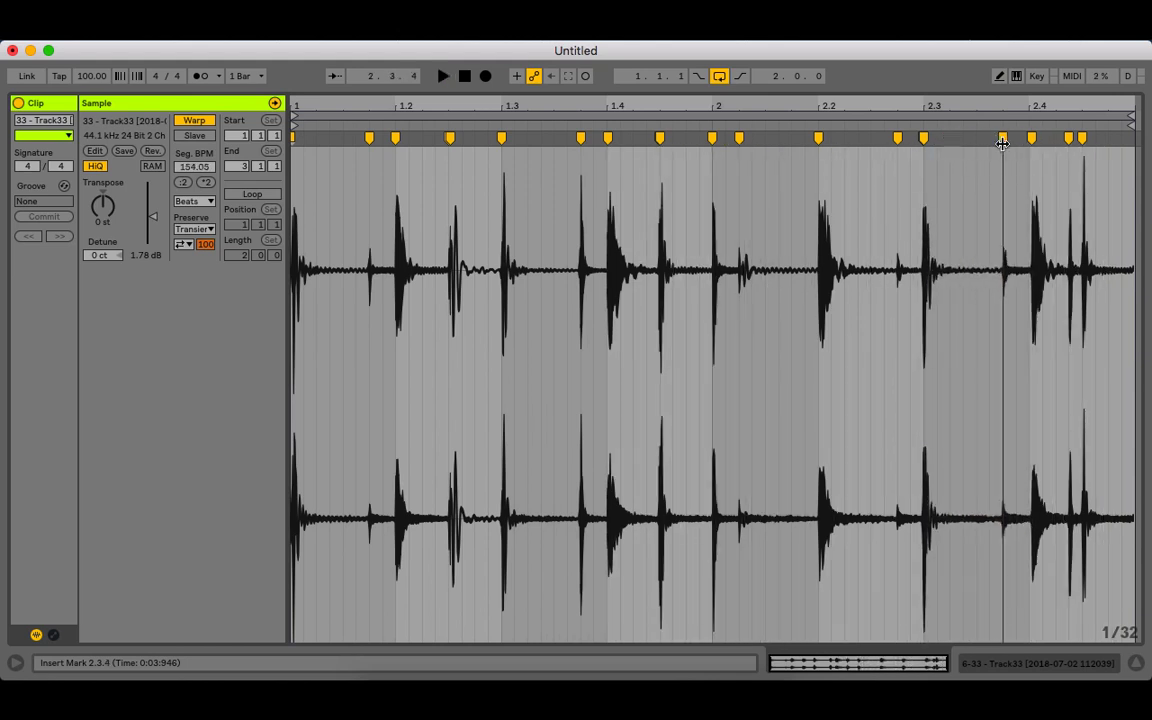
{"action": "key", "text": "space"}
- Move the last two warp markers to 2.4.3 and 2.4.4, and reopen the break clip's detail view
{"action": "mouse_move", "coordinate": [1083, 137]}
{"action": "left_mouse_down"}
{"action": "mouse_move", "coordinate": [1107, 137]}
{"action": "mouse_move", "coordinate": [1082, 134]}
{"action": "left_mouse_up"}
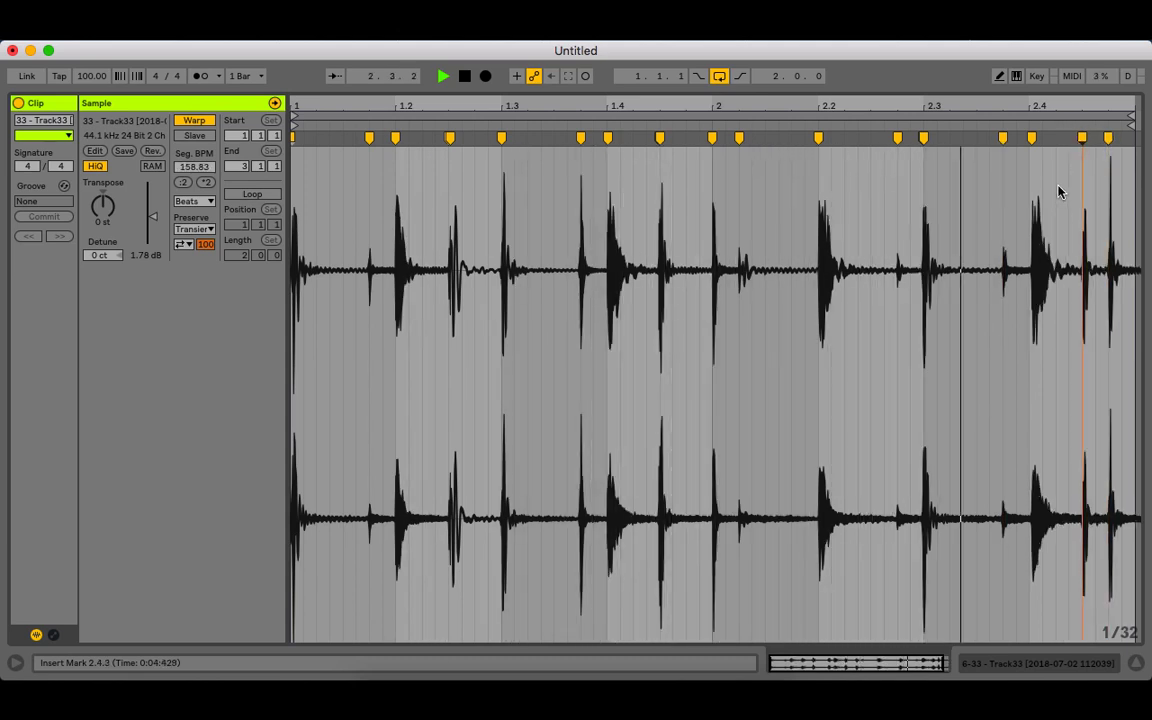
{"action": "left_click", "coordinate": [1137, 663]}
{"action": "double_click", "coordinate": [599, 268]}
{"action": "key", "text": "space"}
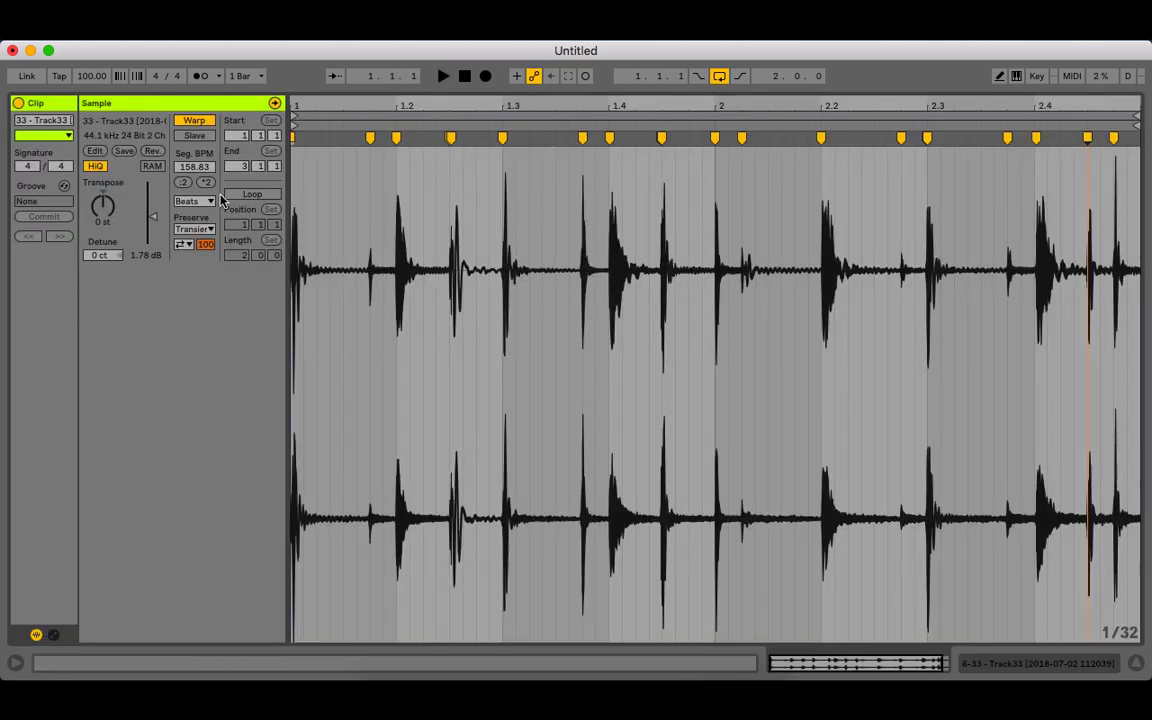
- Try transposing the whole clip by +12 and -12 semitones during playback, and reset the transposition to 0 st
{"action": "left_click_drag", "start_coordinate": [108, 212], "coordinate": [108, 180]}
{"action": "key", "text": "space"}
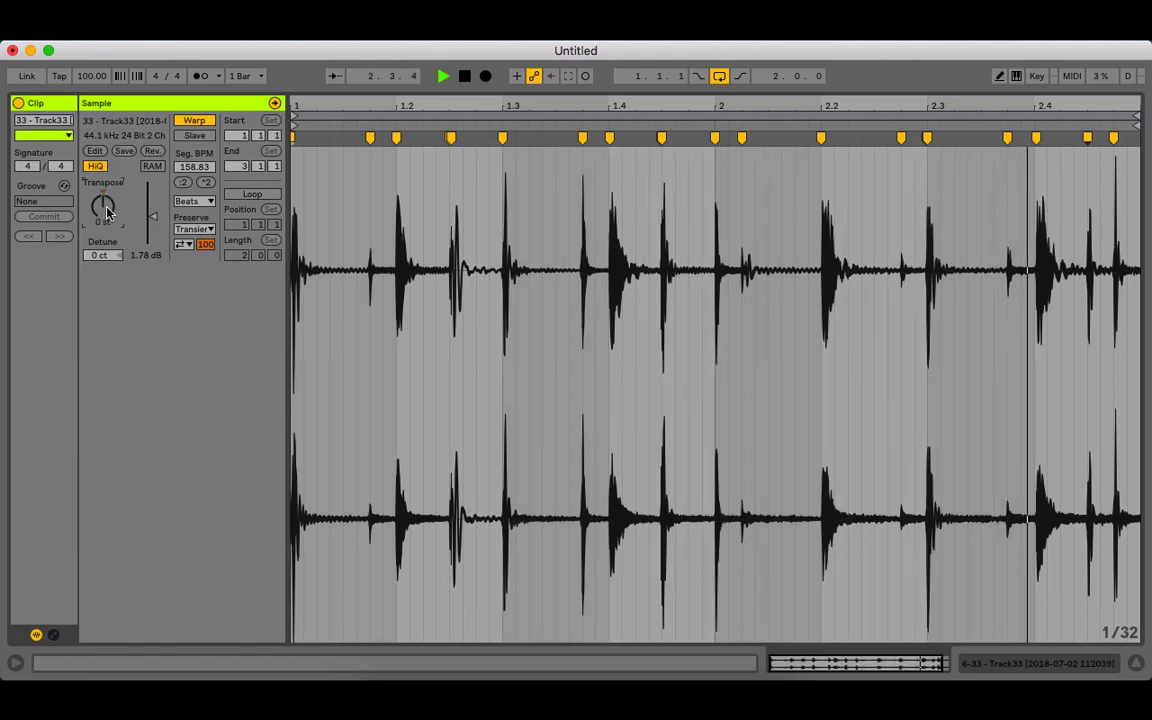
{"action": "left_click_drag", "start_coordinate": [108, 212], "coordinate": [108, 180]}
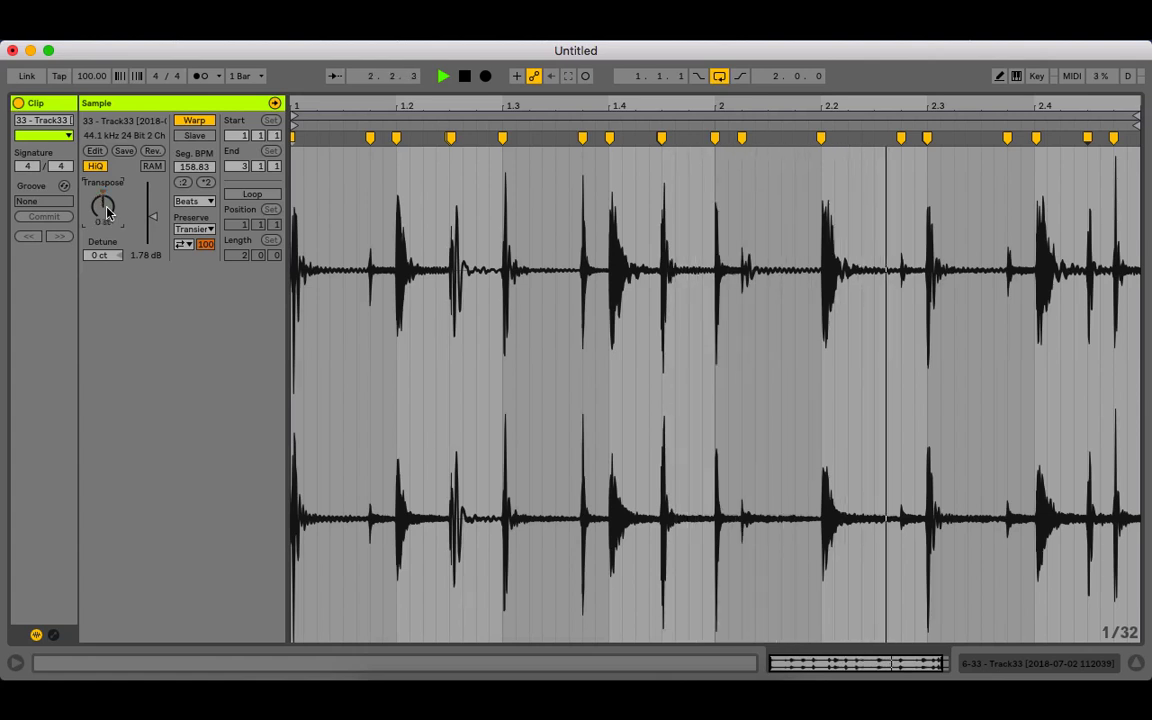
{"action": "type", "text": "12"}
{"action": "key", "text": "Return"}
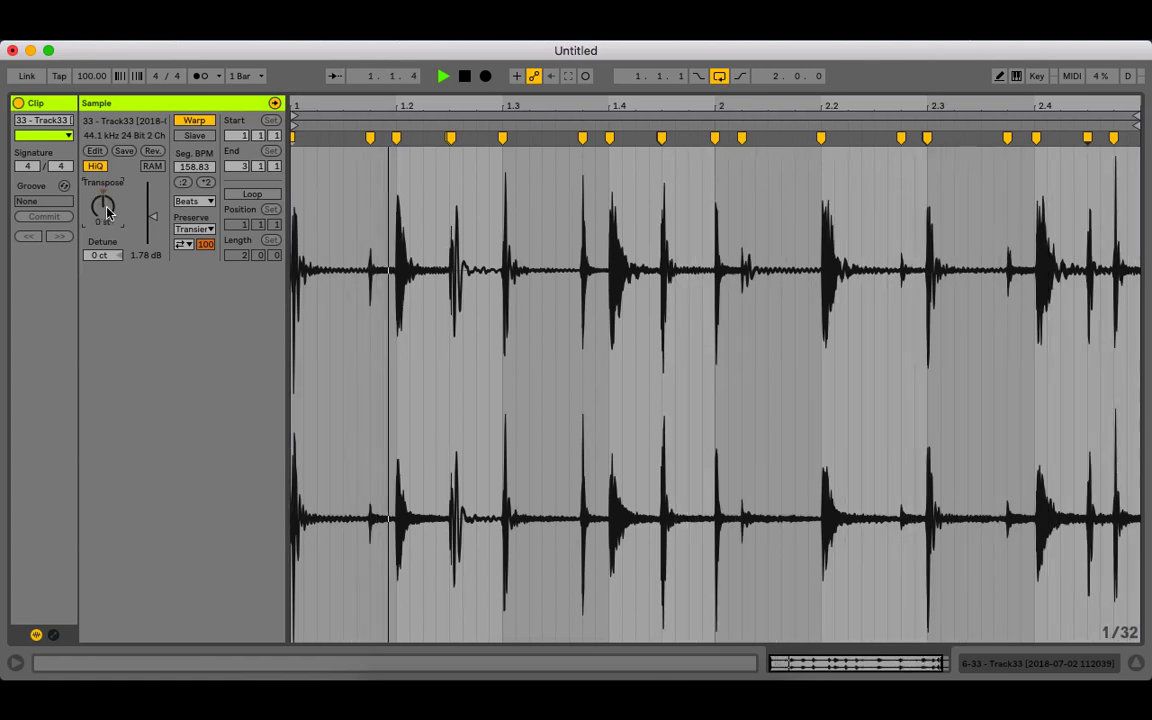
{"action": "type", "text": "-12"}
{"action": "key", "text": "Return"}
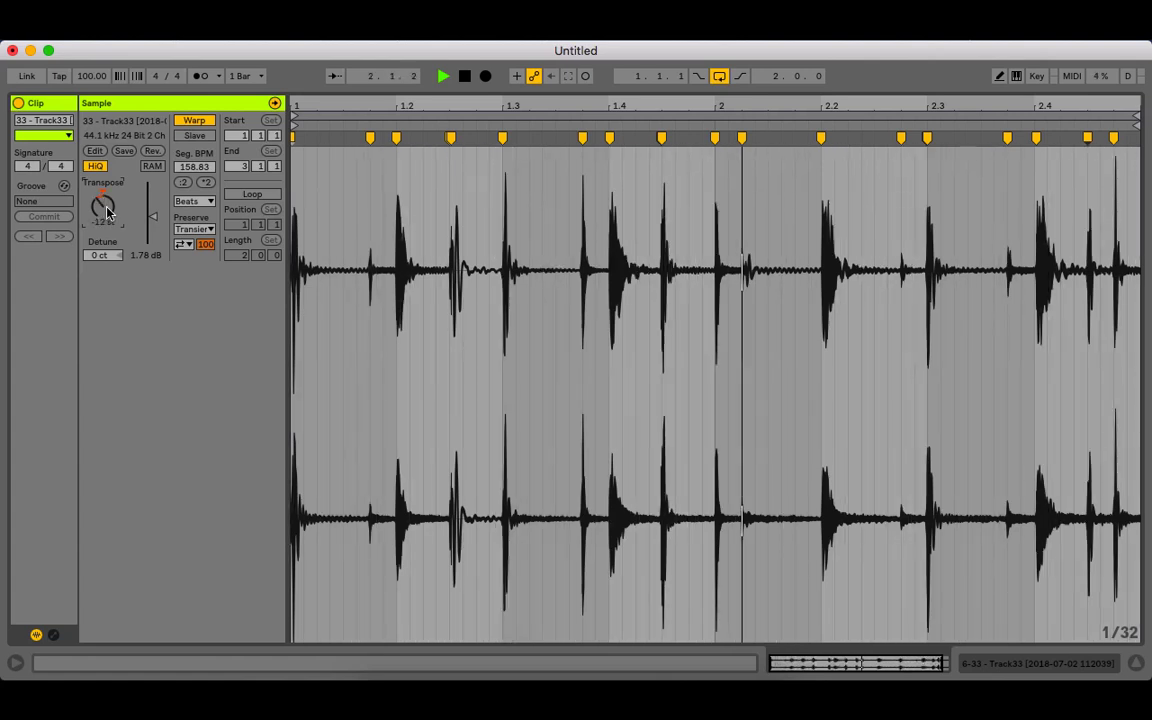
{"action": "double_click", "coordinate": [107, 209]}
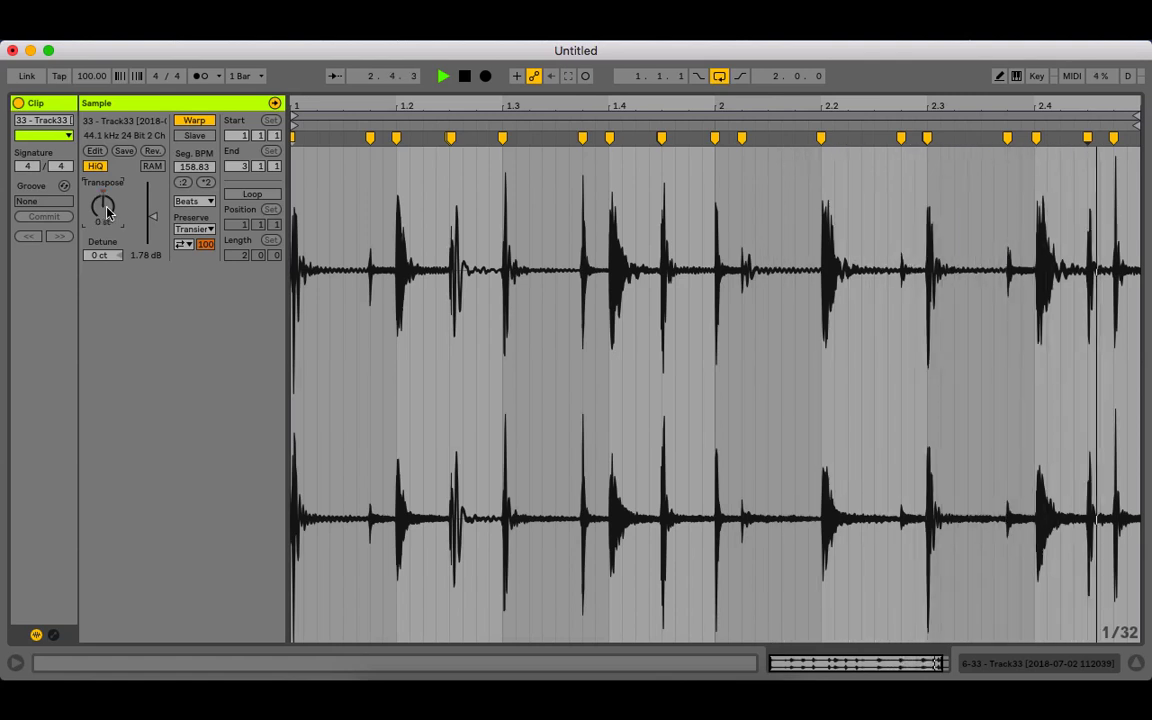
{"action": "key", "text": "space"}
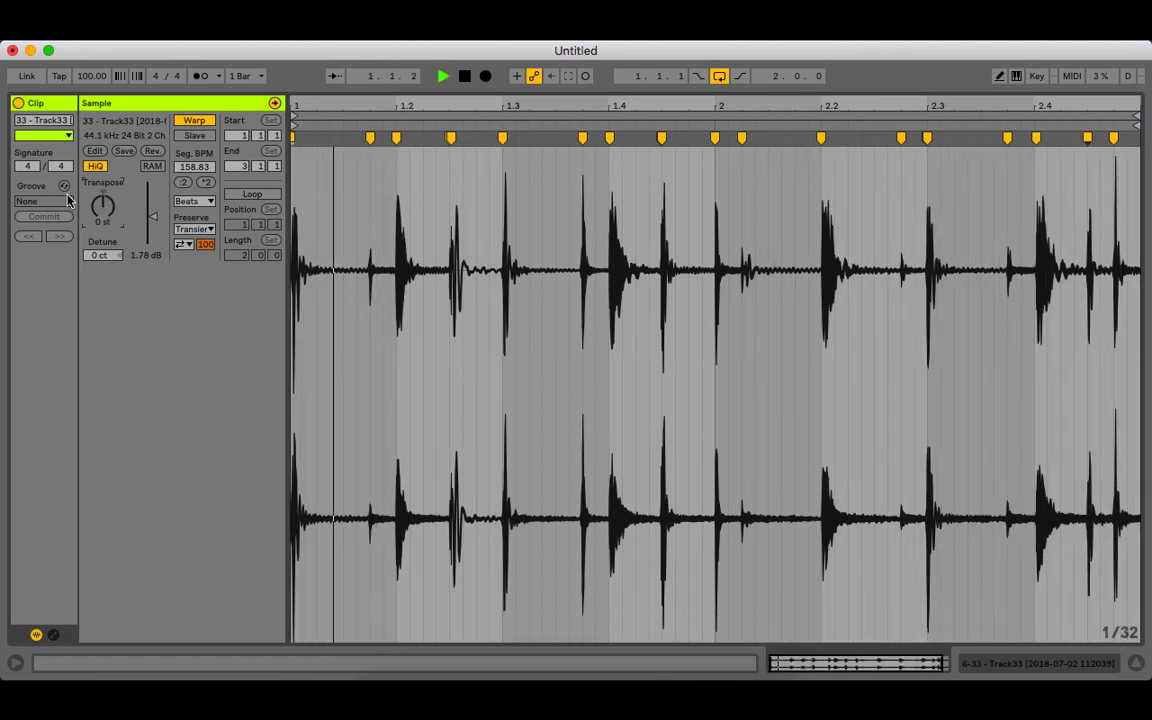
- Show the clip's transposition envelope, raise the first beat from 1.1 to 1.2 to +12 st, and play it
{"action": "left_click", "coordinate": [52, 636]}
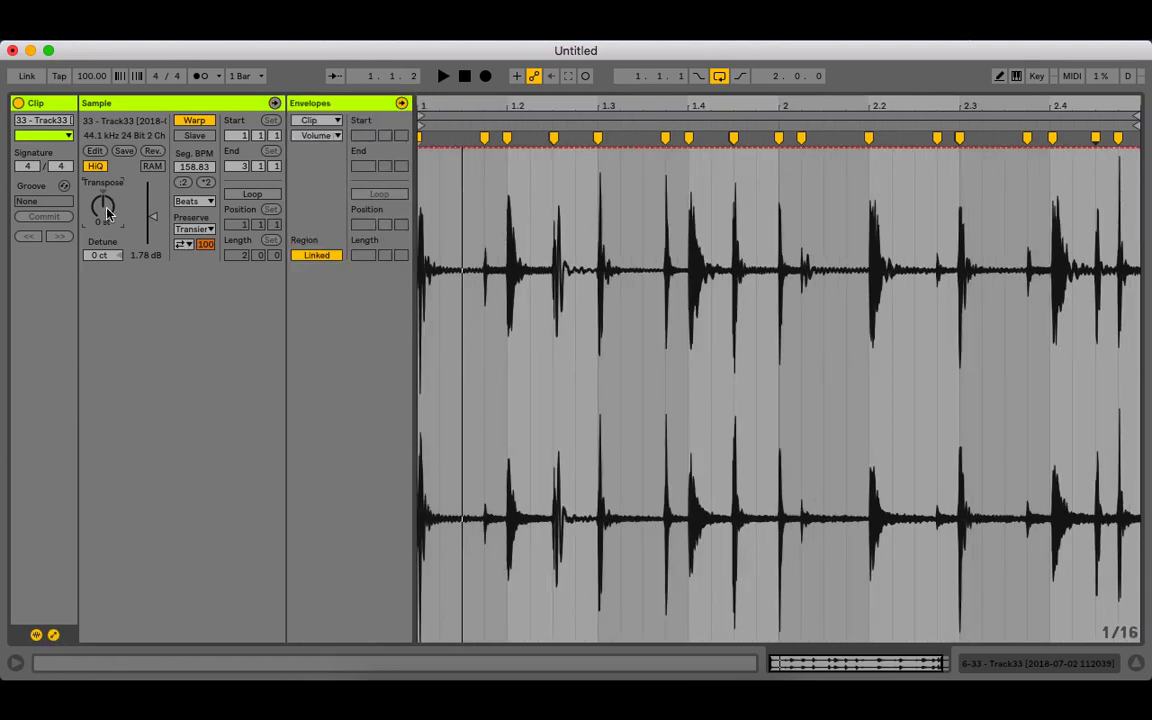
{"action": "left_click", "coordinate": [316, 137]}
{"action": "left_click", "coordinate": [300, 158]}
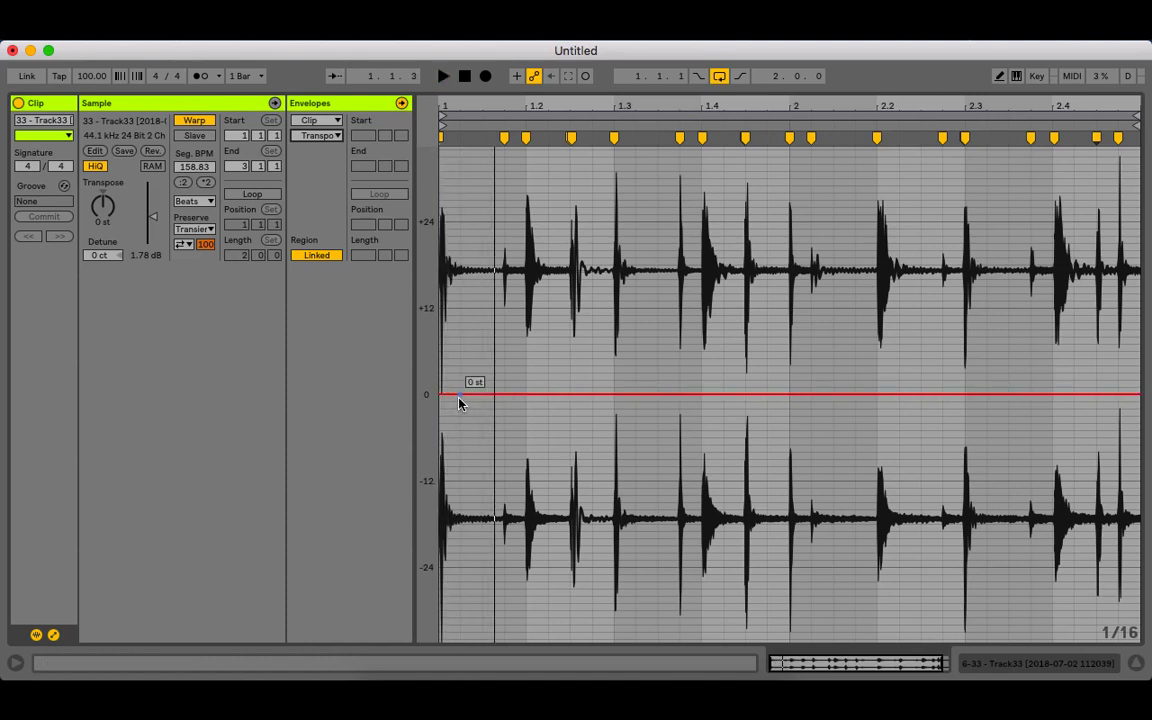
{"action": "mouse_move", "coordinate": [446, 423]}
{"action": "left_mouse_down"}
{"action": "mouse_move", "coordinate": [509, 429]}
{"action": "mouse_move", "coordinate": [514, 417]}
{"action": "mouse_move", "coordinate": [440, 424]}
{"action": "mouse_move", "coordinate": [483, 372]}
{"action": "mouse_move", "coordinate": [483, 309]}
{"action": "left_mouse_up"}
{"action": "left_click", "coordinate": [502, 407]}
{"action": "key", "text": "space"}
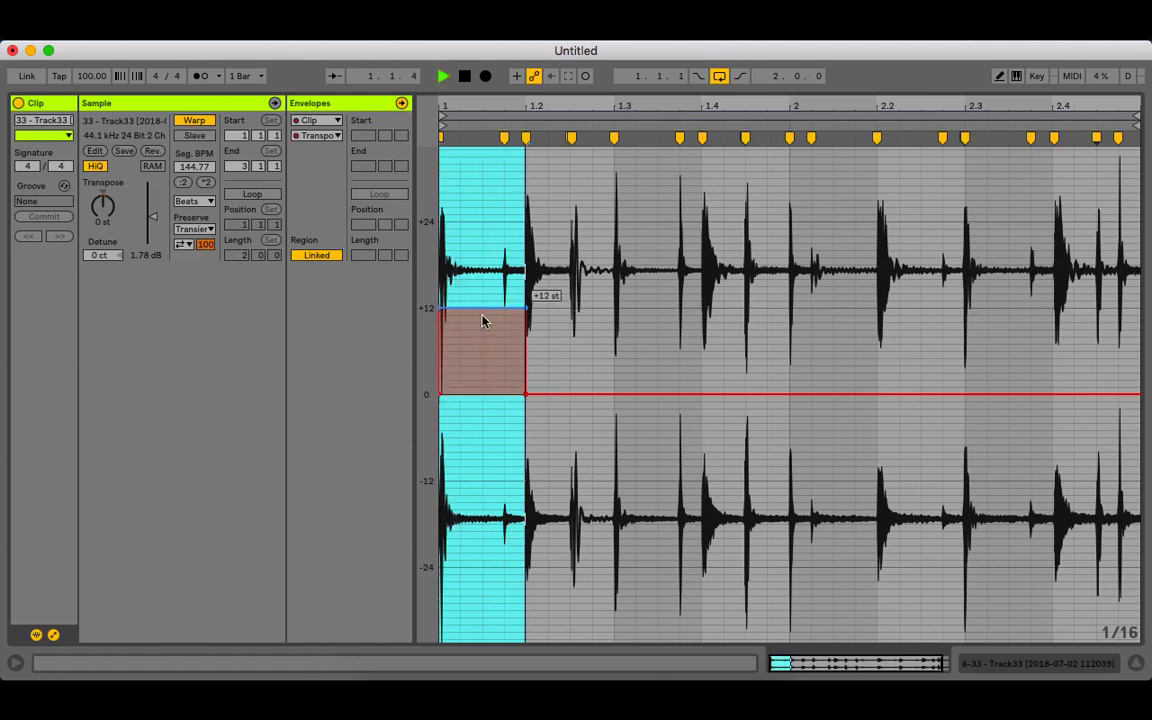
- Try a transposition ramp from +12 st down to 0 across the first beat, and undo it
{"action": "left_click", "coordinate": [525, 309]}
{"action": "key", "text": "space"}
{"action": "key", "text": "space"}
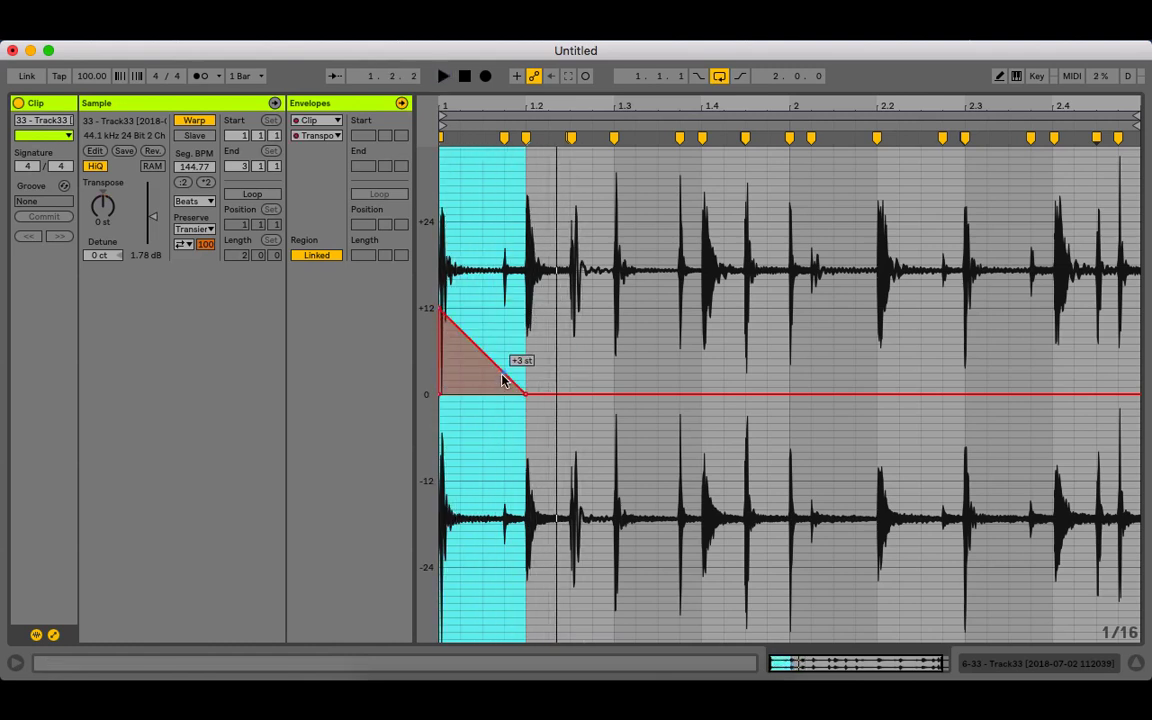
{"action": "key", "text": "super+z"}
- Adjust the first beat's flat transposition segment to +12 st and audition the start of the loop repeatedly
{"action": "mouse_move", "coordinate": [490, 324]}
{"action": "left_mouse_down"}
{"action": "mouse_move", "coordinate": [490, 228]}
{"action": "mouse_move", "coordinate": [490, 365]}
{"action": "mouse_move", "coordinate": [490, 308]}
{"action": "left_mouse_up"}
{"action": "key", "text": "space"}
{"action": "key", "text": "space"}
{"action": "key", "text": "space"}
{"action": "key", "text": "space"}
{"action": "key", "text": "space"}
{"action": "key", "text": "space"}
{"action": "key", "text": "space"}
{"action": "key", "text": "space"}
{"action": "key", "text": "space"}
{"action": "key", "text": "space"}
{"action": "key", "text": "space"}
{"action": "key", "text": "space"}
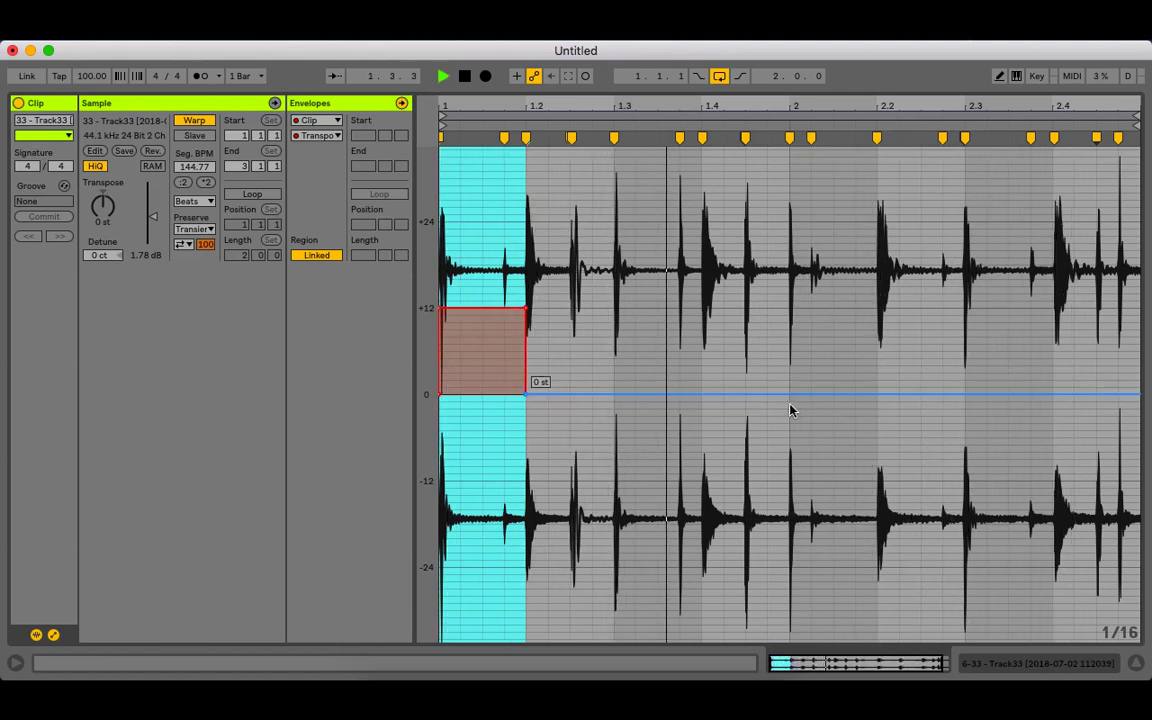
{"action": "key", "text": "space"}
- Try to slope the end of the first beat's transposition segment out to about 1.2.4, and undo the change
{"action": "left_click_drag", "start_coordinate": [526, 393], "coordinate": [591, 393]}
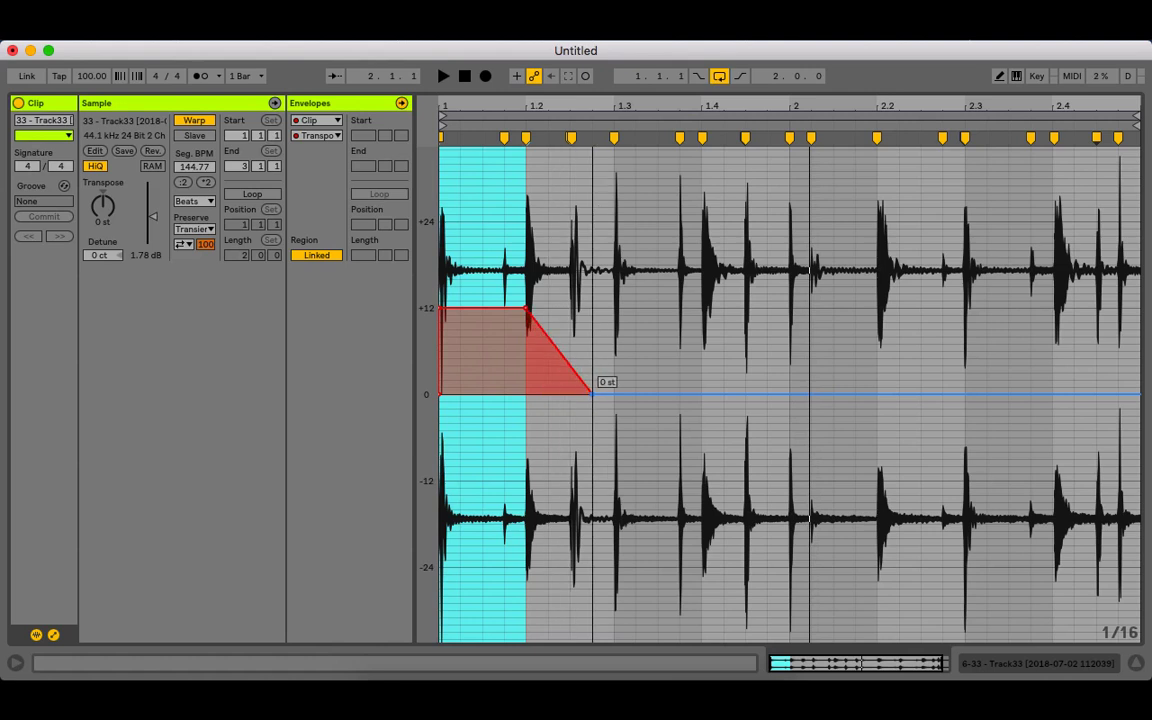
{"action": "key", "text": "super+z"}
{"action": "left_click", "coordinate": [835, 388]}
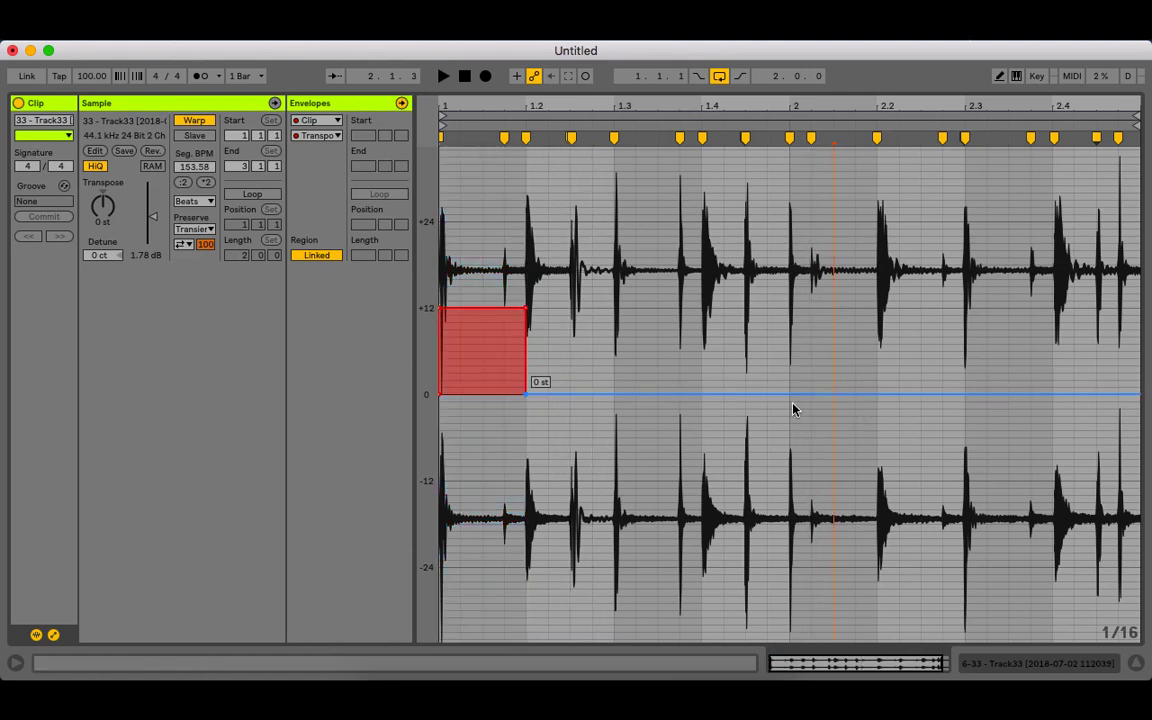
- Lower the transposition envelope between 2.1 and 2.2 to -12 st and play the loop
{"action": "mouse_move", "coordinate": [794, 404]}
{"action": "left_mouse_down"}
{"action": "mouse_move", "coordinate": [838, 404]}
{"action": "mouse_move", "coordinate": [851, 429]}
{"action": "mouse_move", "coordinate": [873, 428]}
{"action": "mouse_move", "coordinate": [860, 411]}
{"action": "mouse_move", "coordinate": [860, 458]}
{"action": "left_mouse_up"}
{"action": "key", "text": "super+z"}
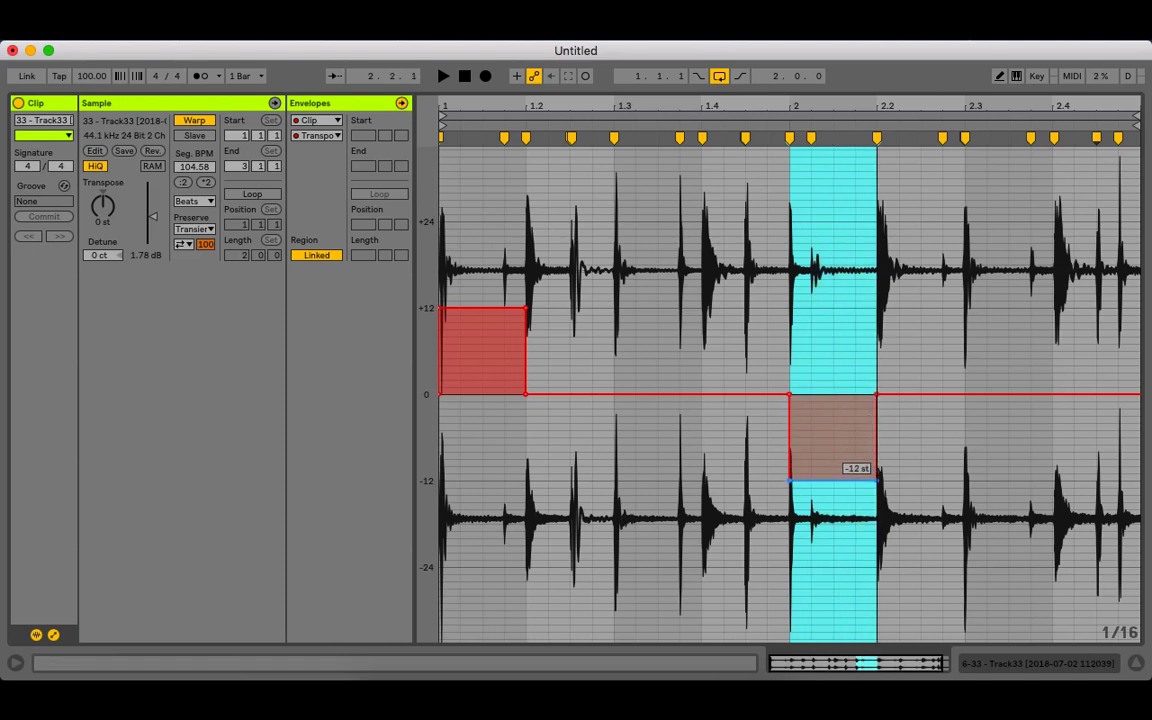
{"action": "key", "text": "space"}
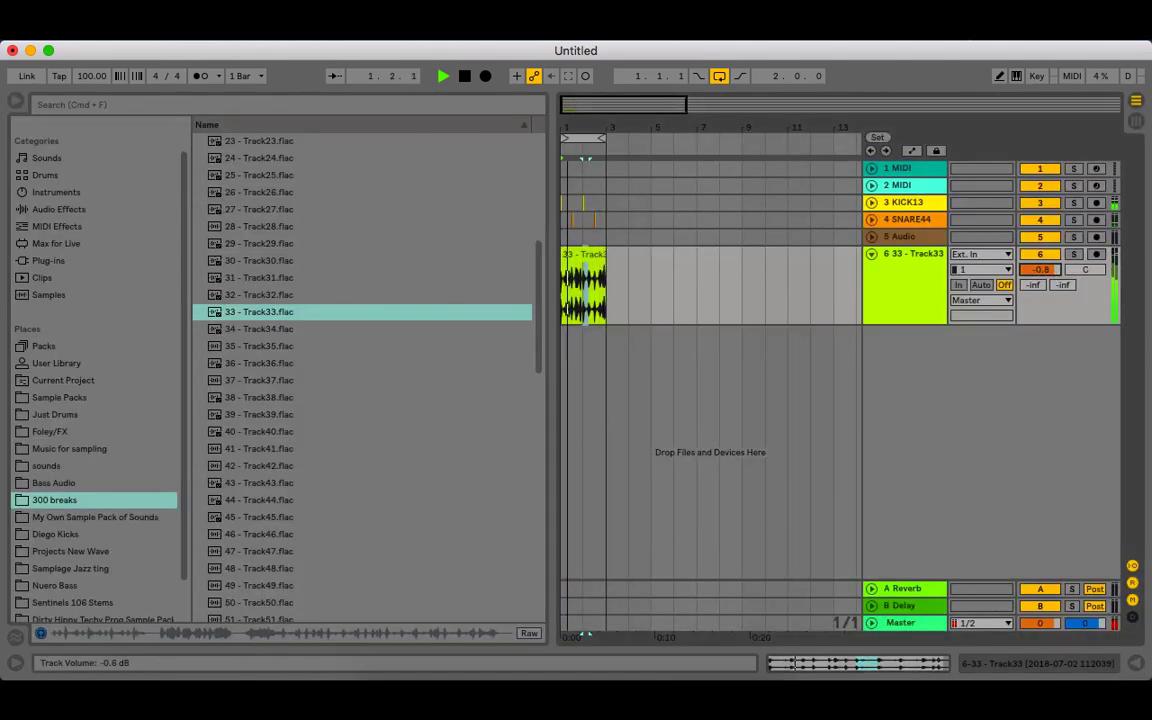
- Lower the drum break track's volume to -9.9 dB and add an EQ Eight to the track
{"action": "left_click_drag", "start_coordinate": [1040, 270], "coordinate": [1040, 290]}
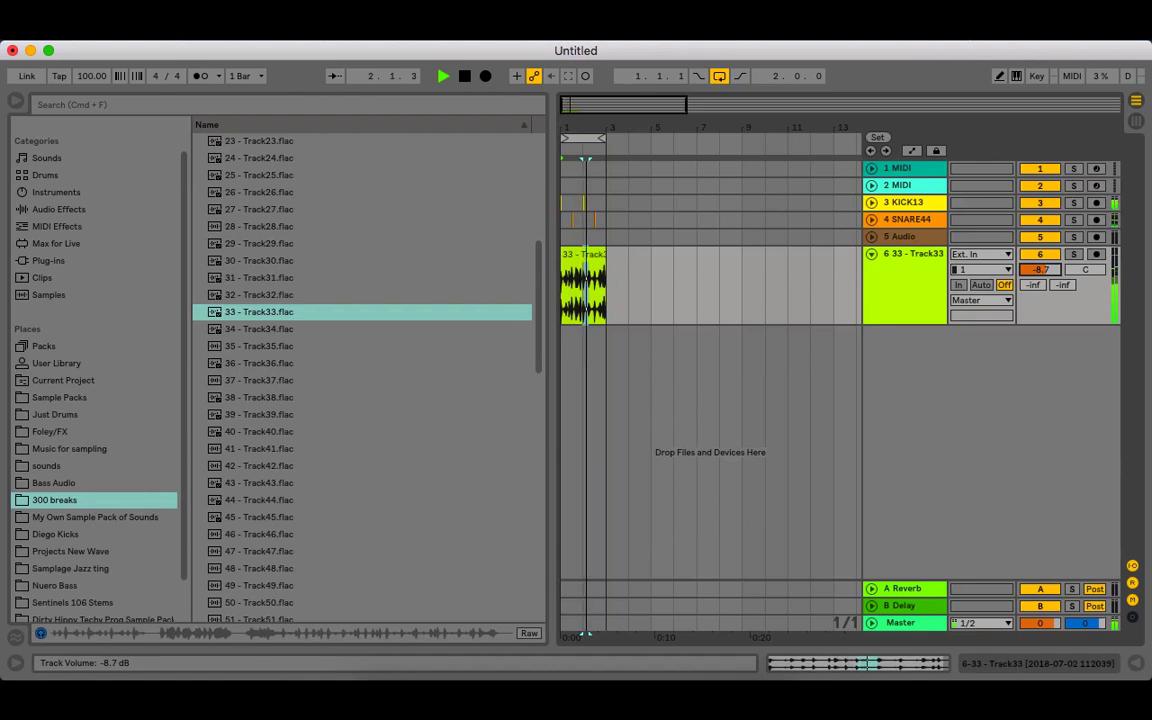
{"action": "double_click", "coordinate": [903, 258]}
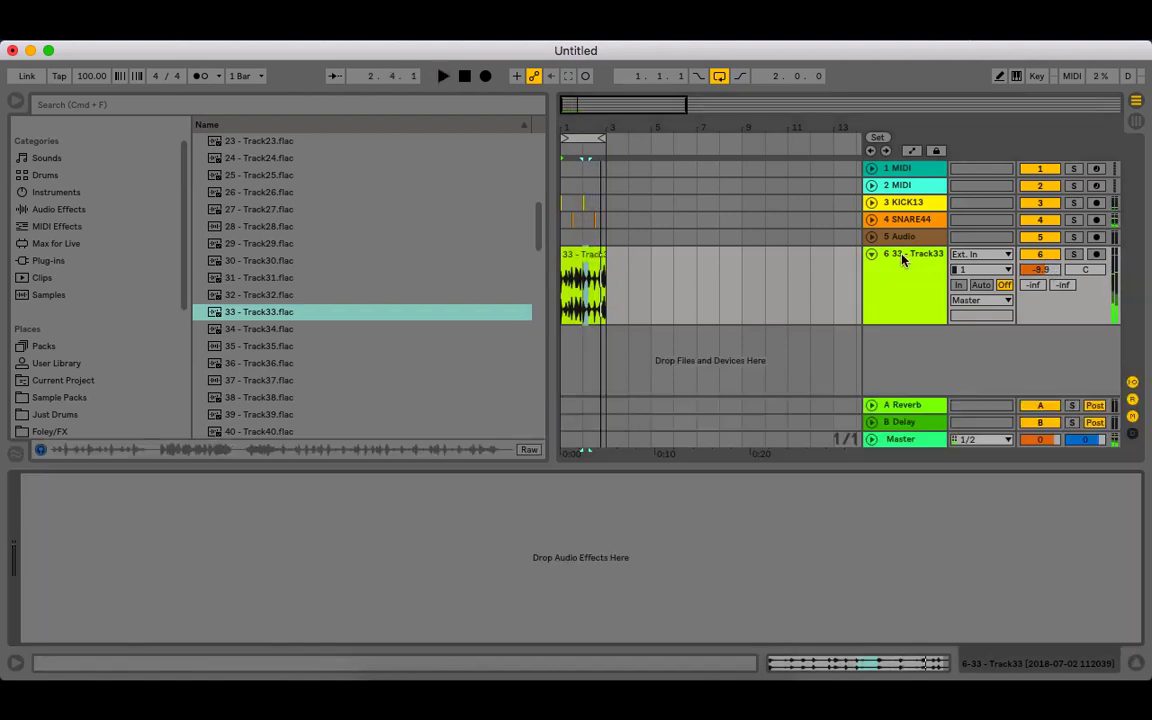
{"action": "left_click", "coordinate": [78, 211]}
{"action": "double_click", "coordinate": [250, 345]}
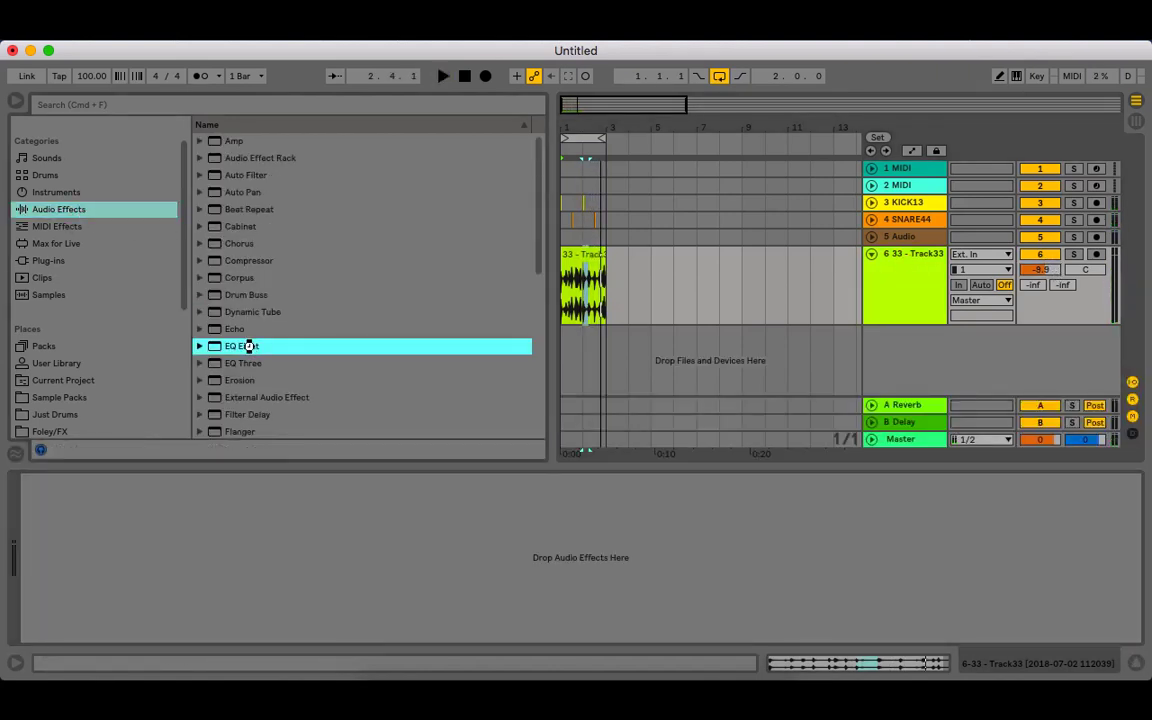
- Shape the EQ with a low cut on band 1, 5.08 dB at 1.32 kHz and -4.59 dB at 6.25 kHz, and solo the break track
{"action": "left_click", "coordinate": [87, 622]}
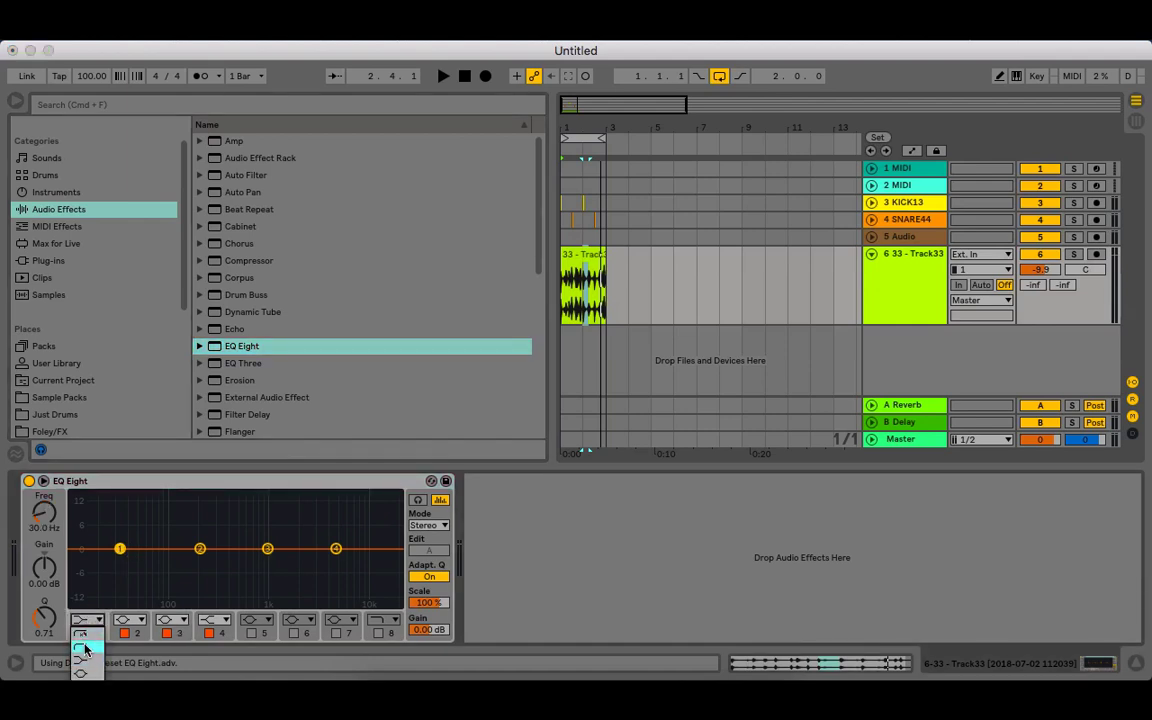
{"action": "left_click", "coordinate": [85, 650]}
{"action": "left_click_drag", "start_coordinate": [118, 552], "coordinate": [330, 538]}
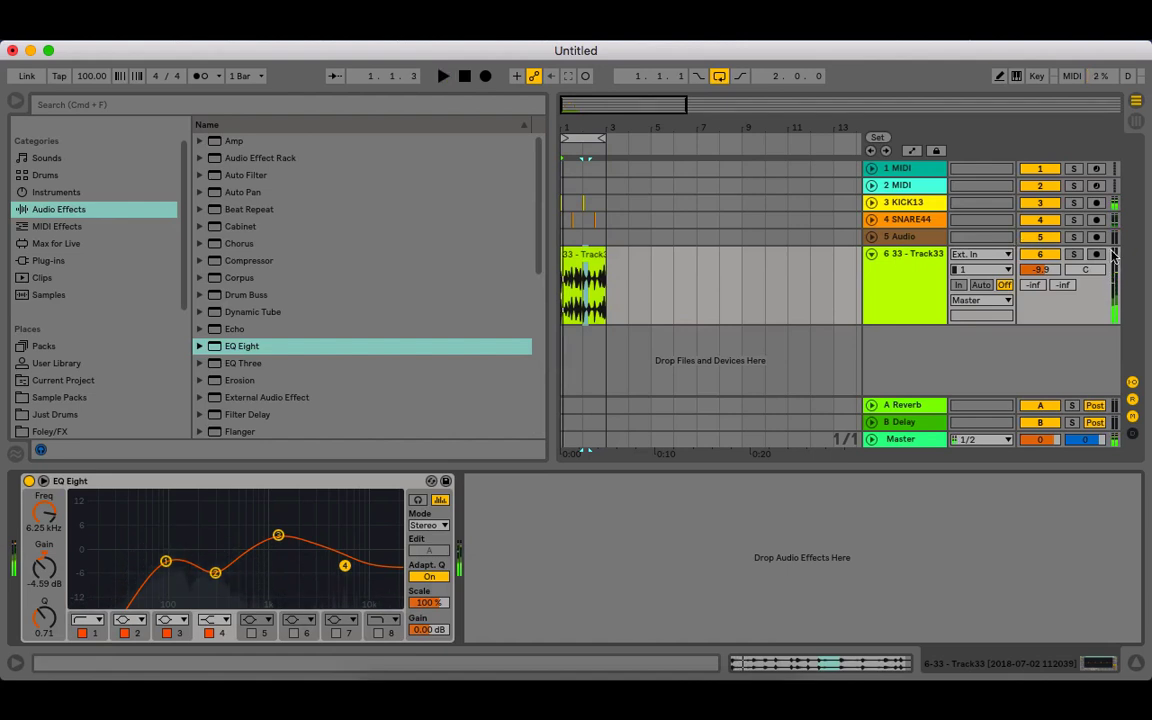
{"action": "left_click", "coordinate": [1072, 253]}
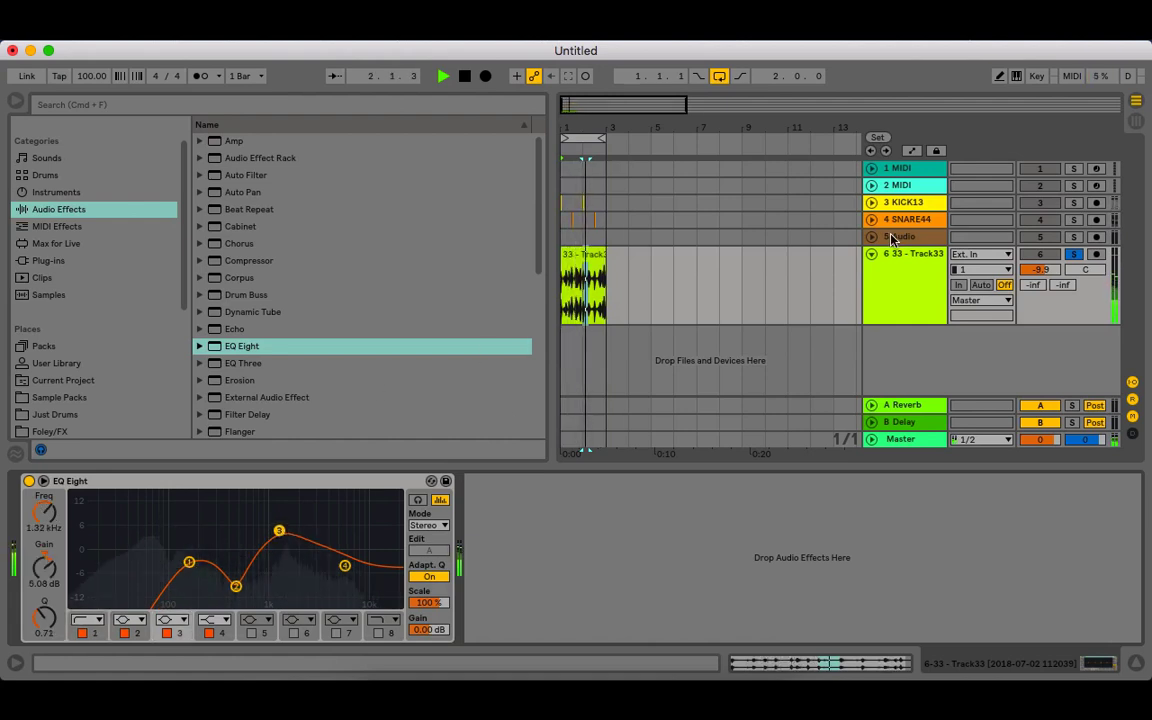
- Add a Pedal after the EQ in Fuzz mode with 34% gain and -4.44 dB output, and compare the sound with it bypassed
{"action": "scroll", "coordinate": [241, 348], "scroll_direction": "down", "scroll_amount": 5}
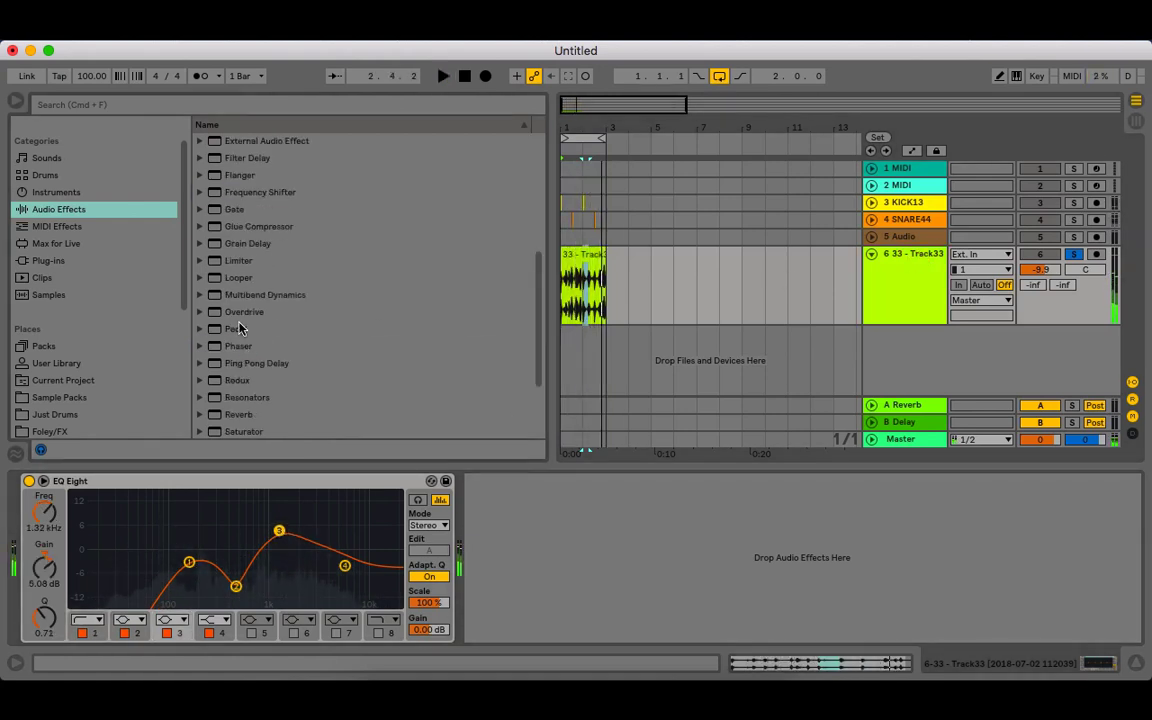
{"action": "double_click", "coordinate": [237, 329]}
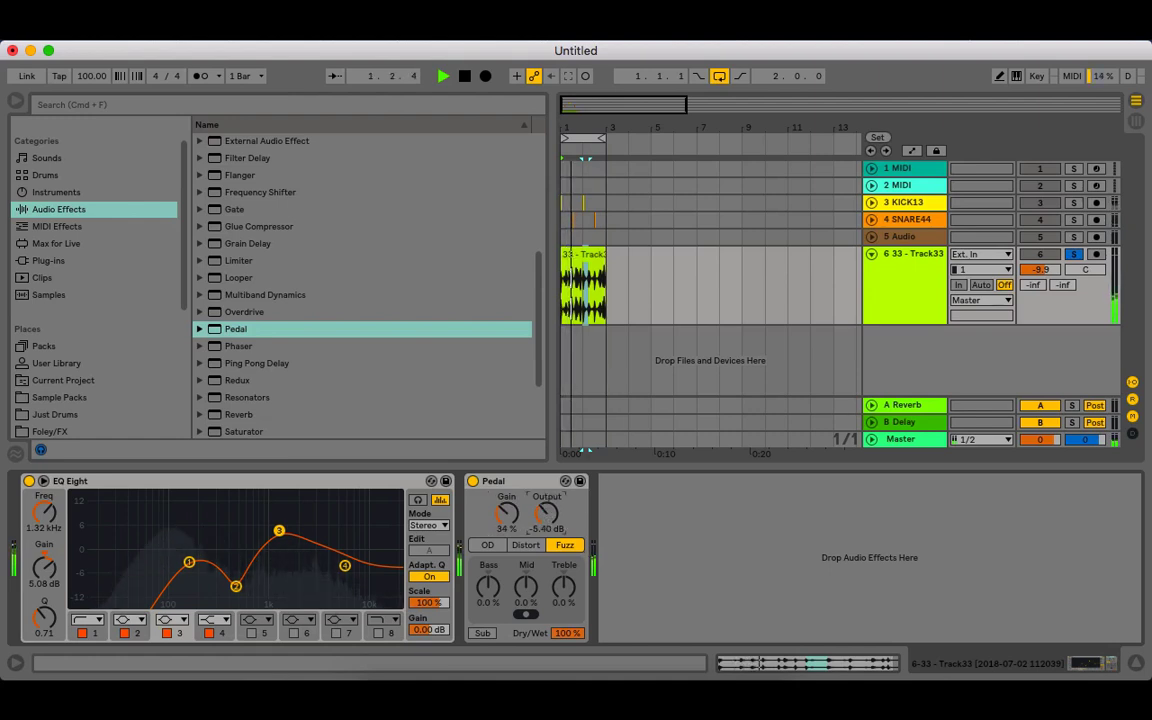
{"action": "left_click", "coordinate": [475, 482]}
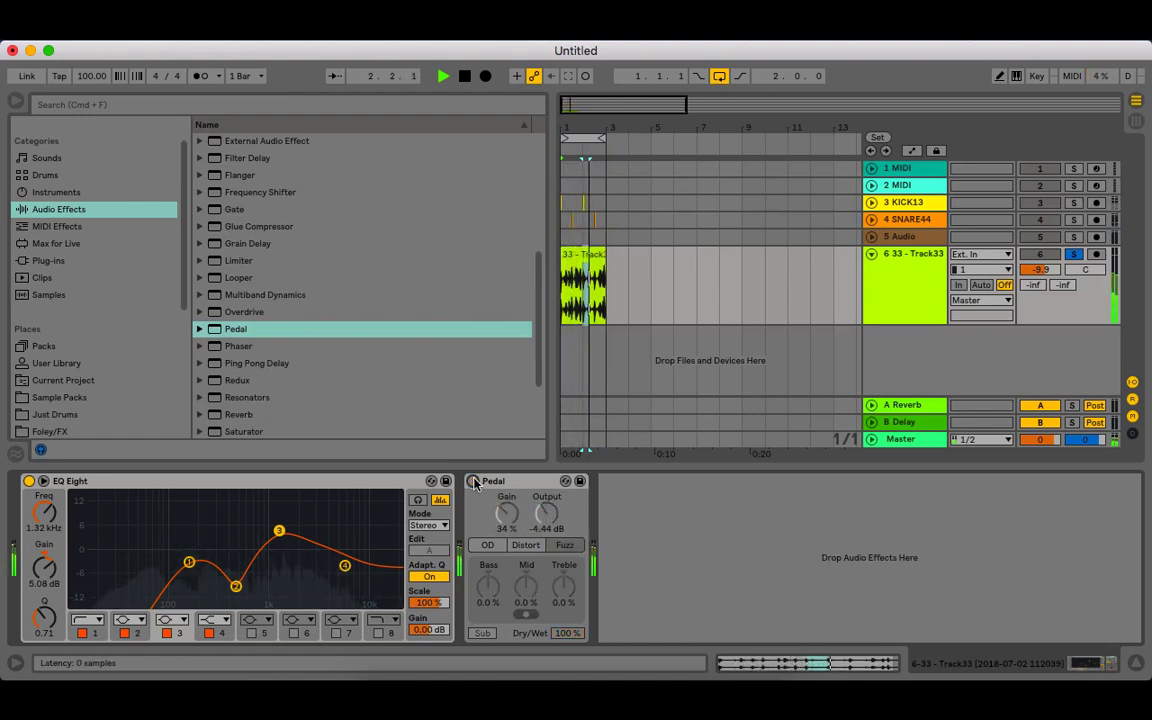
{"action": "left_click", "coordinate": [475, 482]}
- Open the drum break clip's detail view and transpose the whole clip to -3 st
{"action": "left_click", "coordinate": [693, 256]}
{"action": "left_click", "coordinate": [585, 259]}
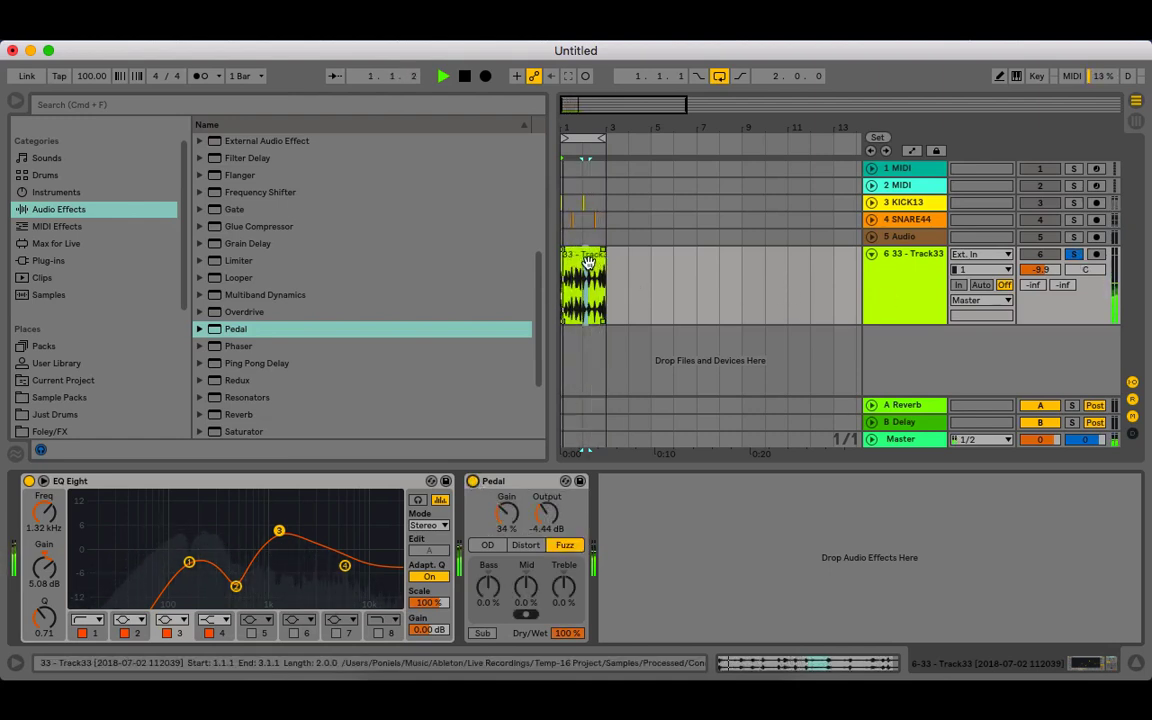
{"action": "double_click", "coordinate": [585, 259]}
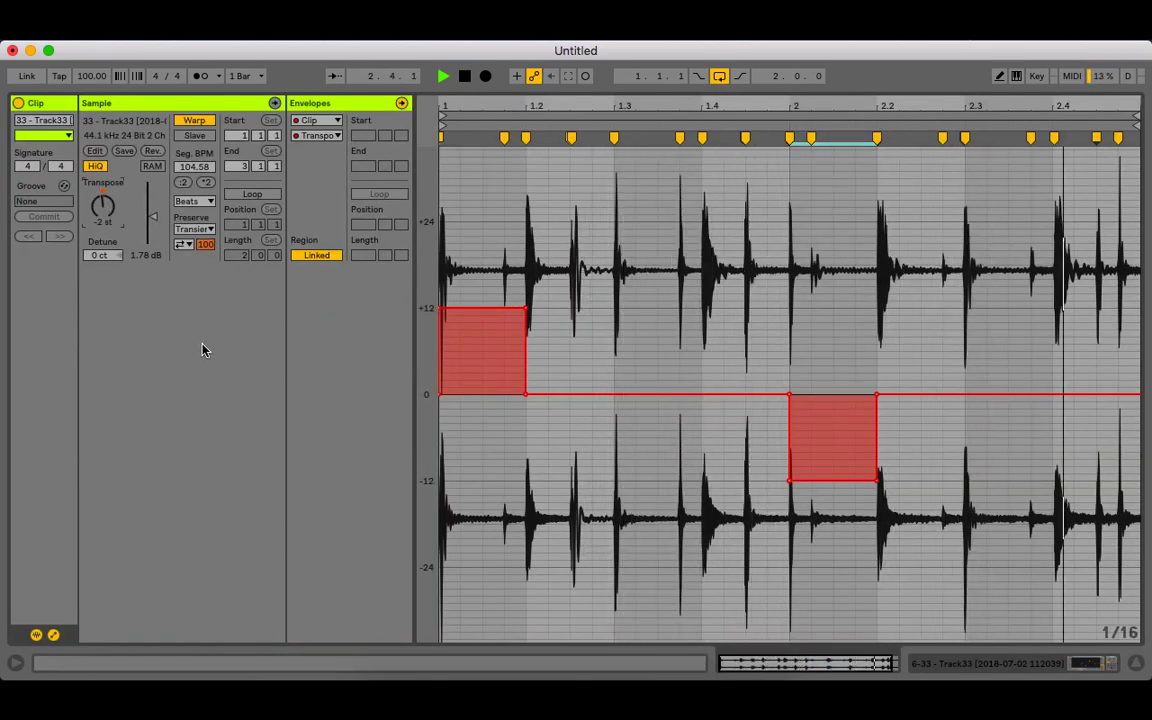
{"action": "key", "text": "Down"}
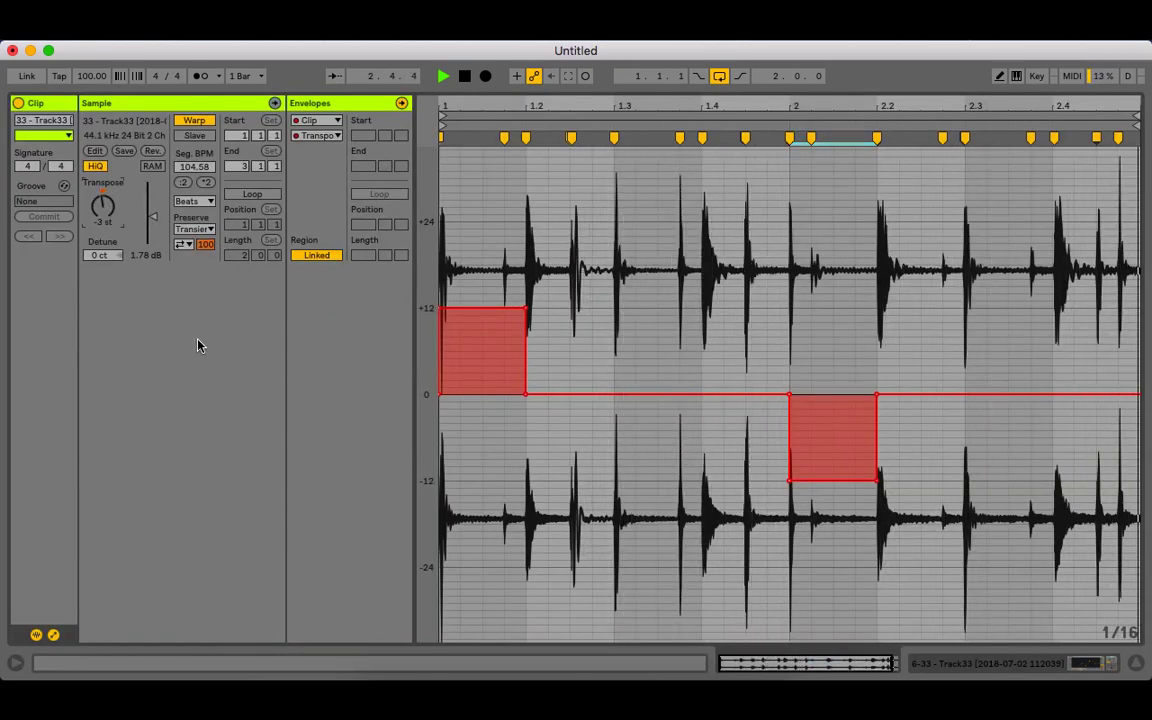
- Unsolo the drum break track and expand the KICK13 track in the arrangement
{"action": "left_click", "coordinate": [1133, 663]}
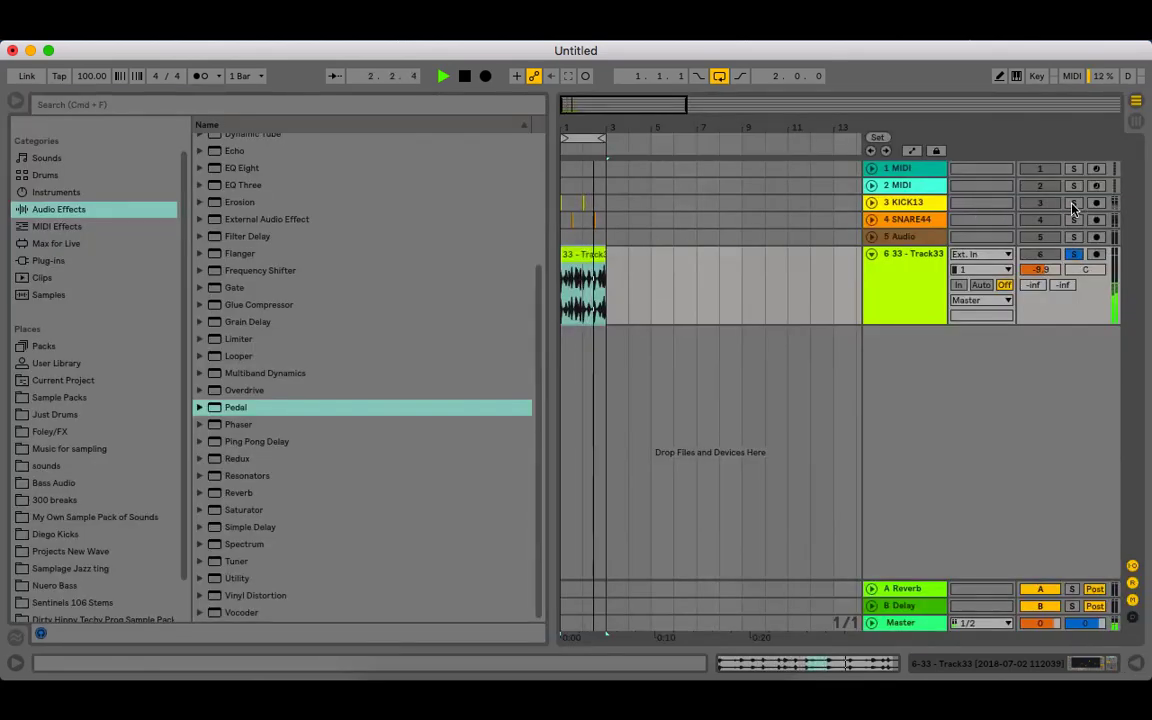
{"action": "left_click", "coordinate": [872, 204]}
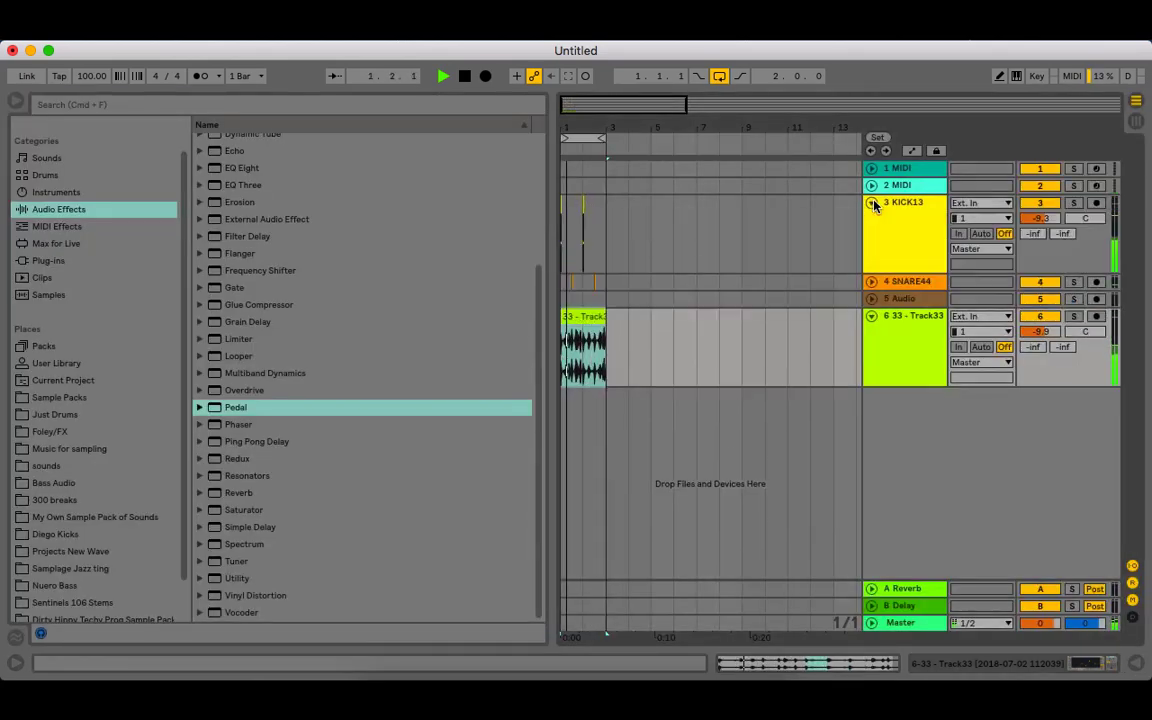
{"action": "key", "text": "space"}
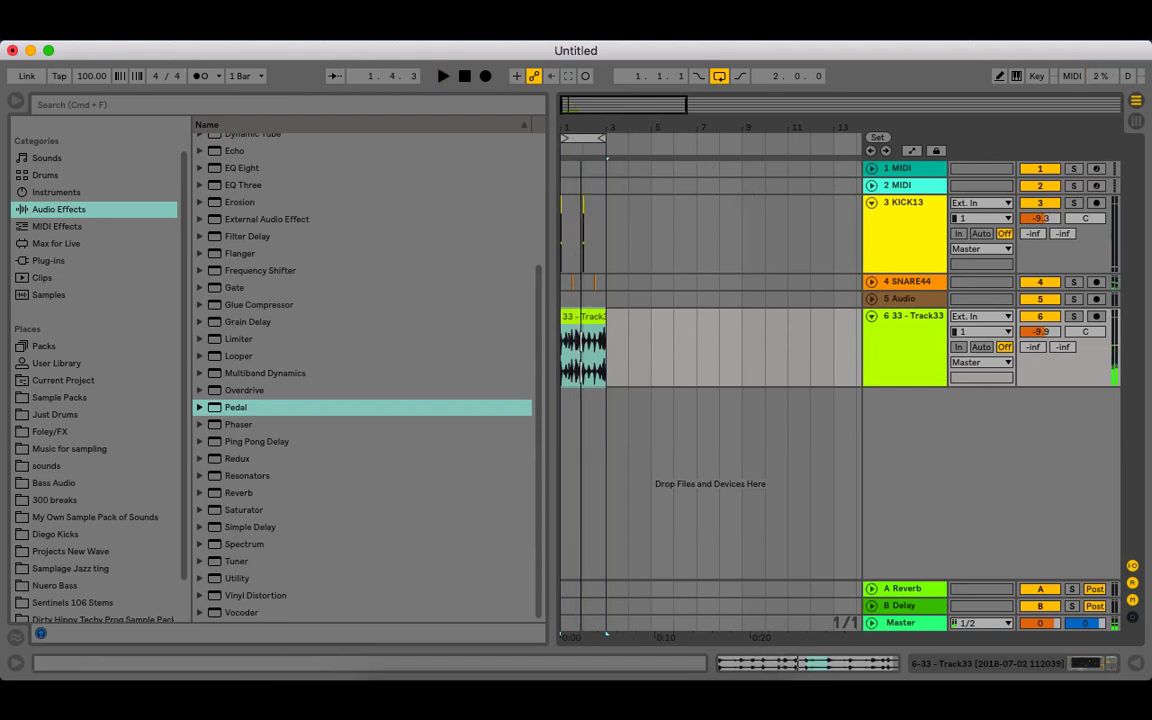
- Copy the kick clip, place the copy at 1.1.4 in the KICK13 track, and play it against the break
{"action": "mouse_move", "coordinate": [581, 128]}
{"action": "left_mouse_down"}
{"action": "mouse_move", "coordinate": [581, 215]}
{"action": "mouse_move", "coordinate": [620, 212]}
{"action": "mouse_move", "coordinate": [598, 216]}
{"action": "left_mouse_up"}
{"action": "left_click", "coordinate": [593, 215]}
{"action": "left_click", "coordinate": [566, 206]}
{"action": "key", "text": "space"}
{"action": "key", "text": "space"}
{"action": "left_click_drag", "start_coordinate": [591, 117], "coordinate": [655, 182]}
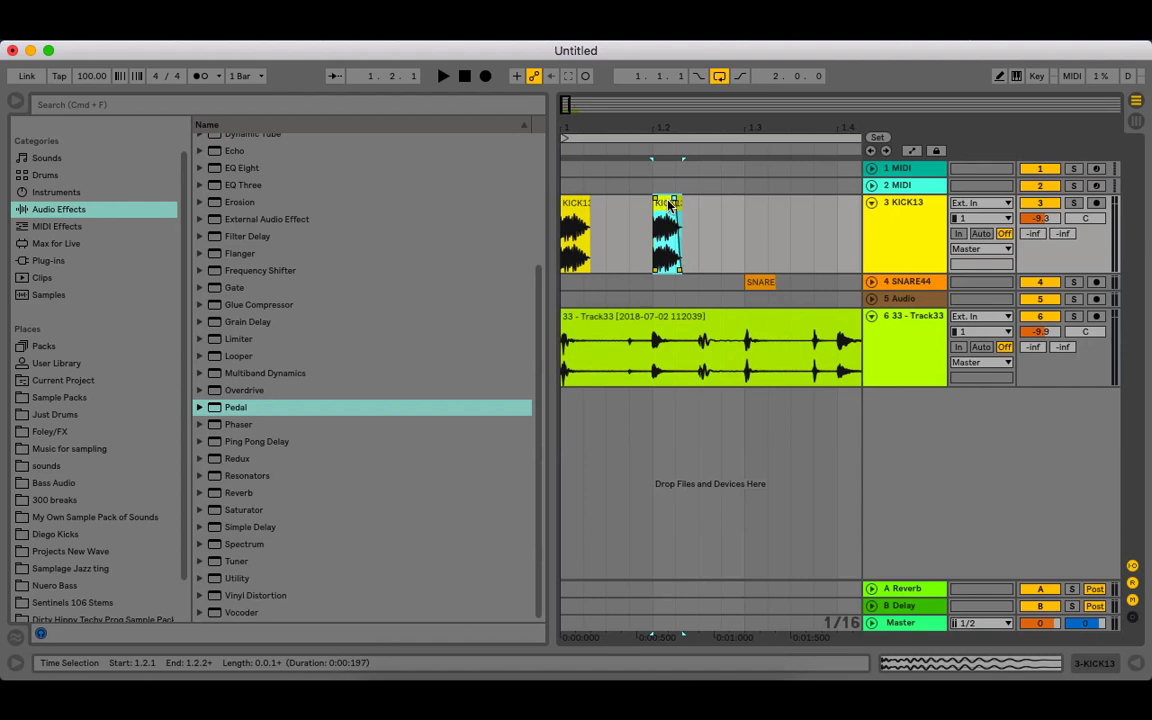
{"action": "left_click_drag", "start_coordinate": [665, 207], "coordinate": [641, 208]}
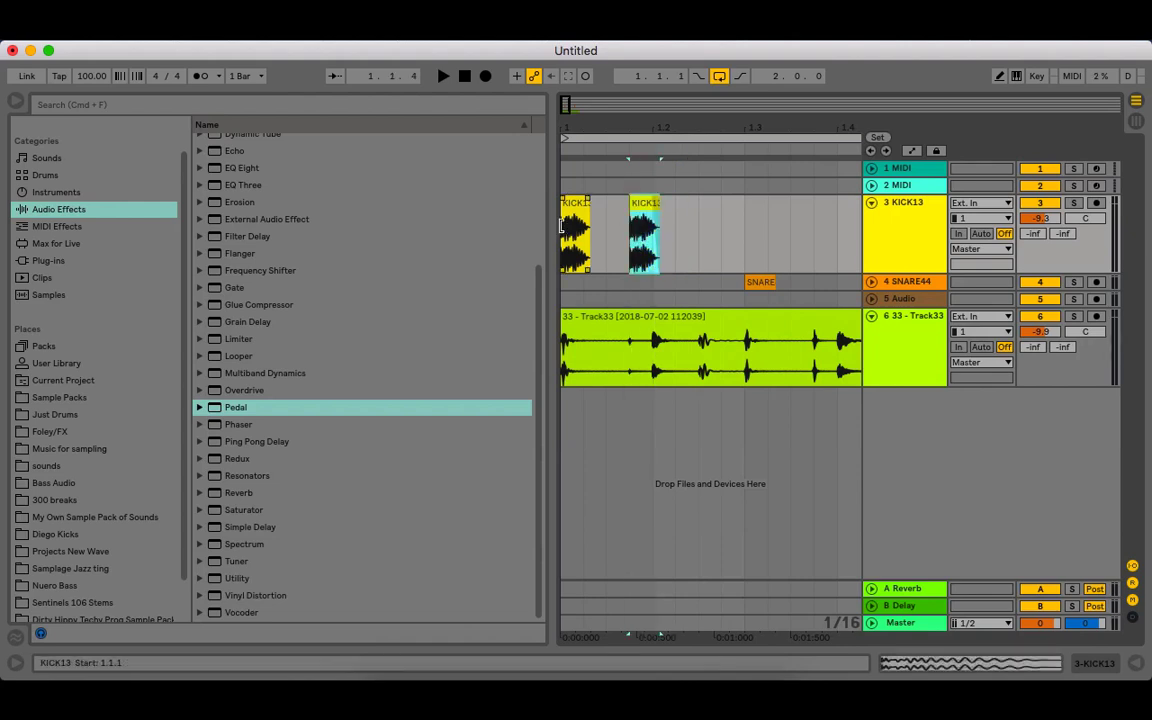
{"action": "left_click", "coordinate": [637, 210]}
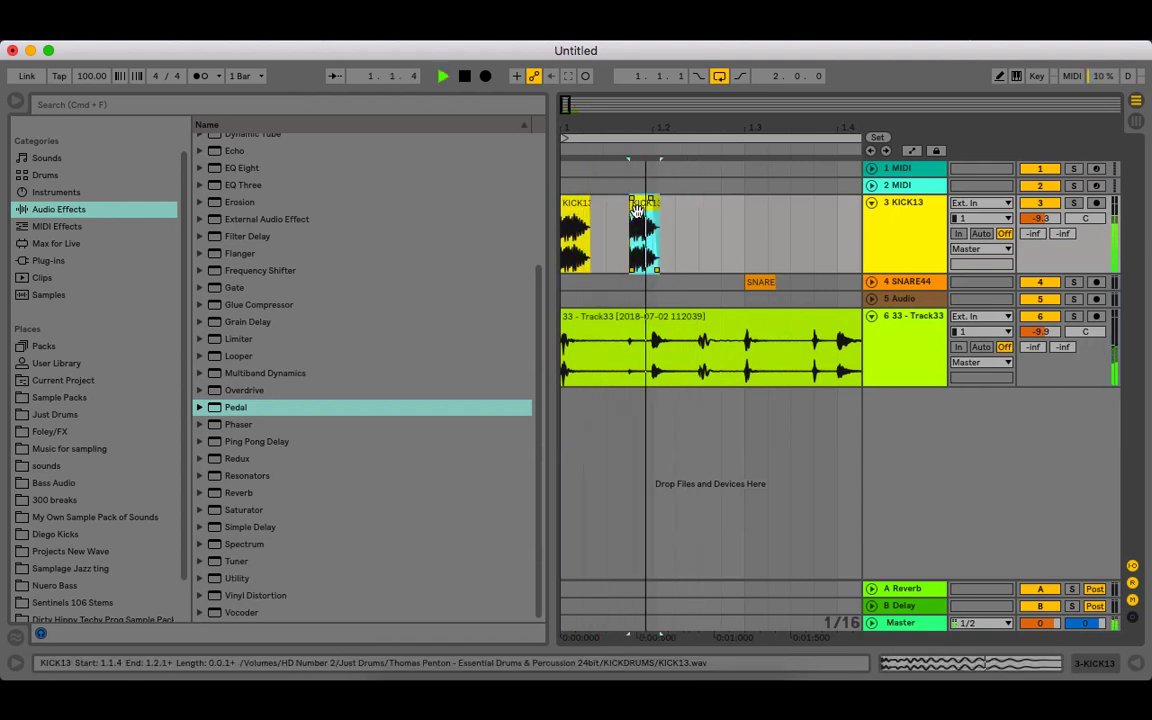
{"action": "key", "text": "space"}
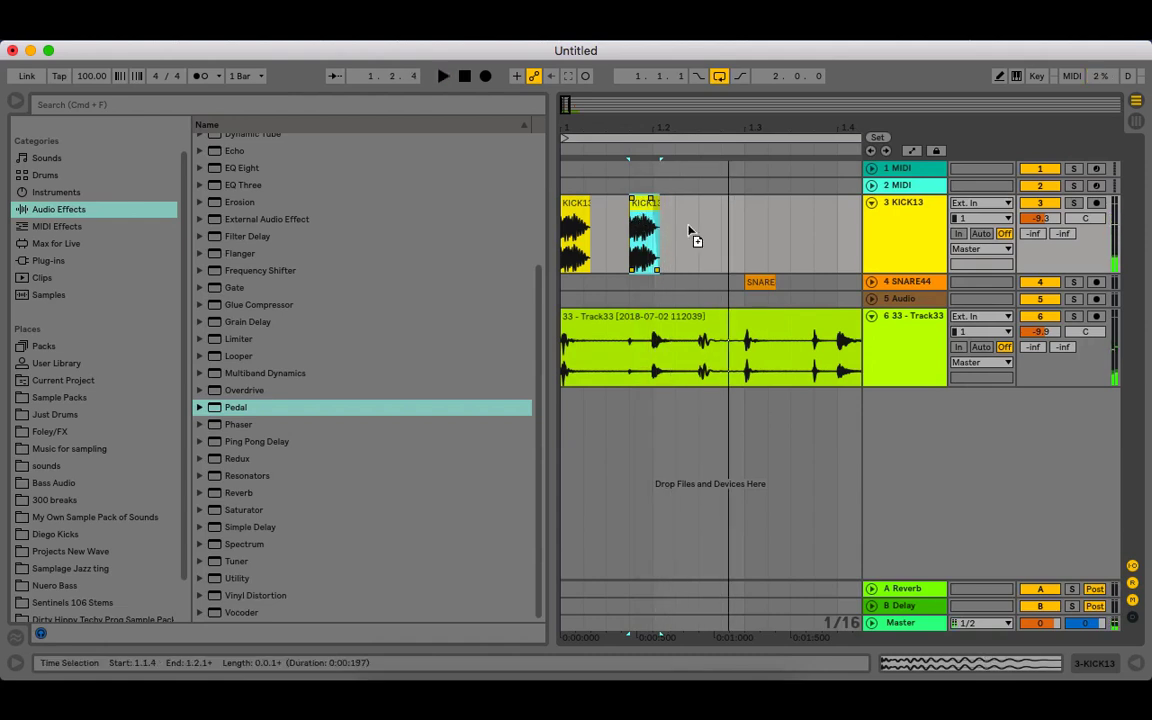
- Copy the kick to 1.2.3 and mute the SNARE44 track
{"action": "left_click_drag", "start_coordinate": [688, 230], "coordinate": [712, 227]}
{"action": "left_click", "coordinate": [578, 228]}
{"action": "key", "text": "space"}
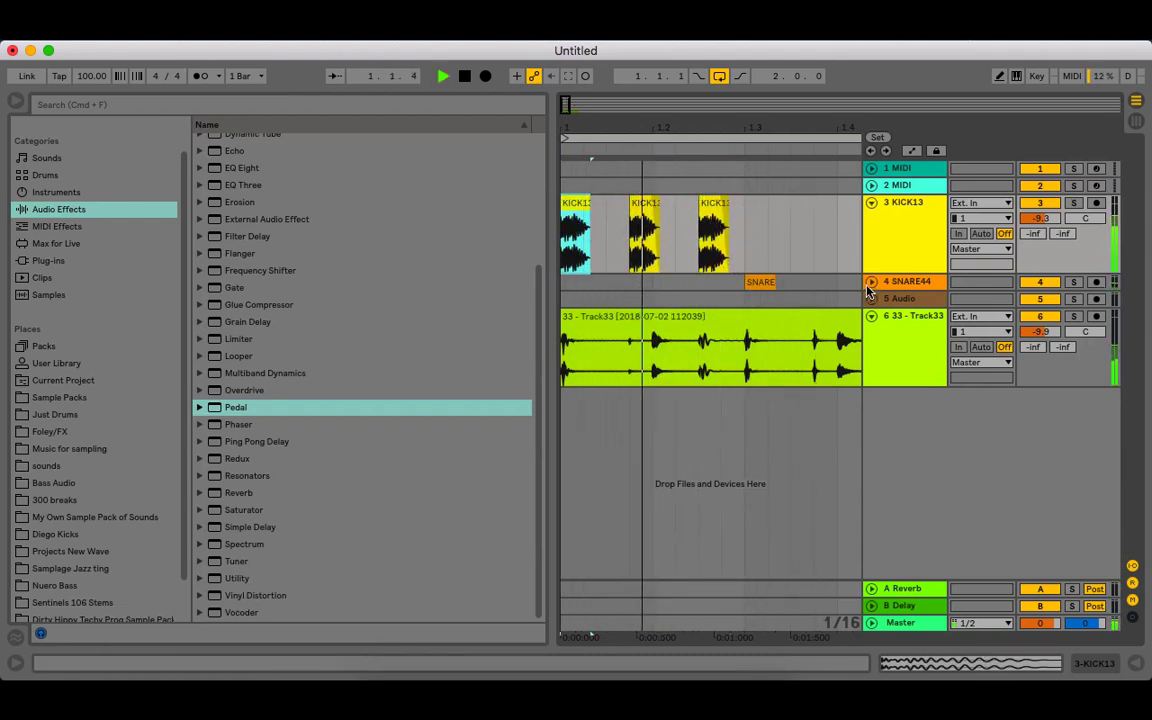
{"action": "key", "text": "space"}
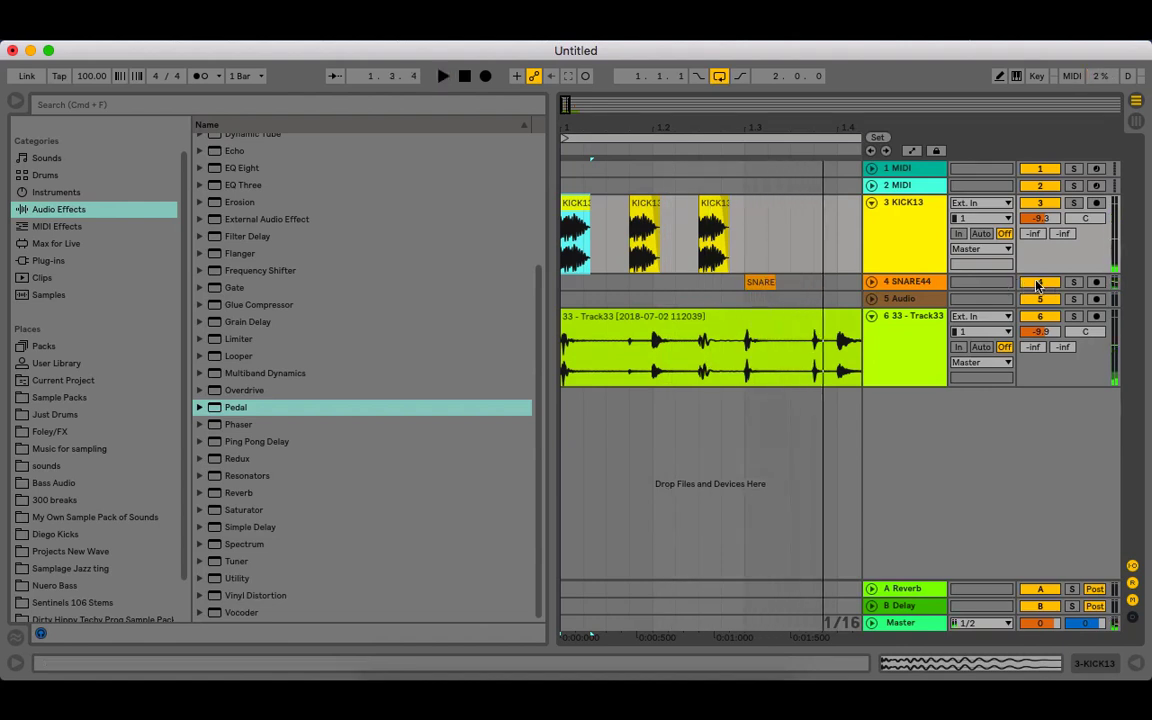
{"action": "key", "text": "space"}
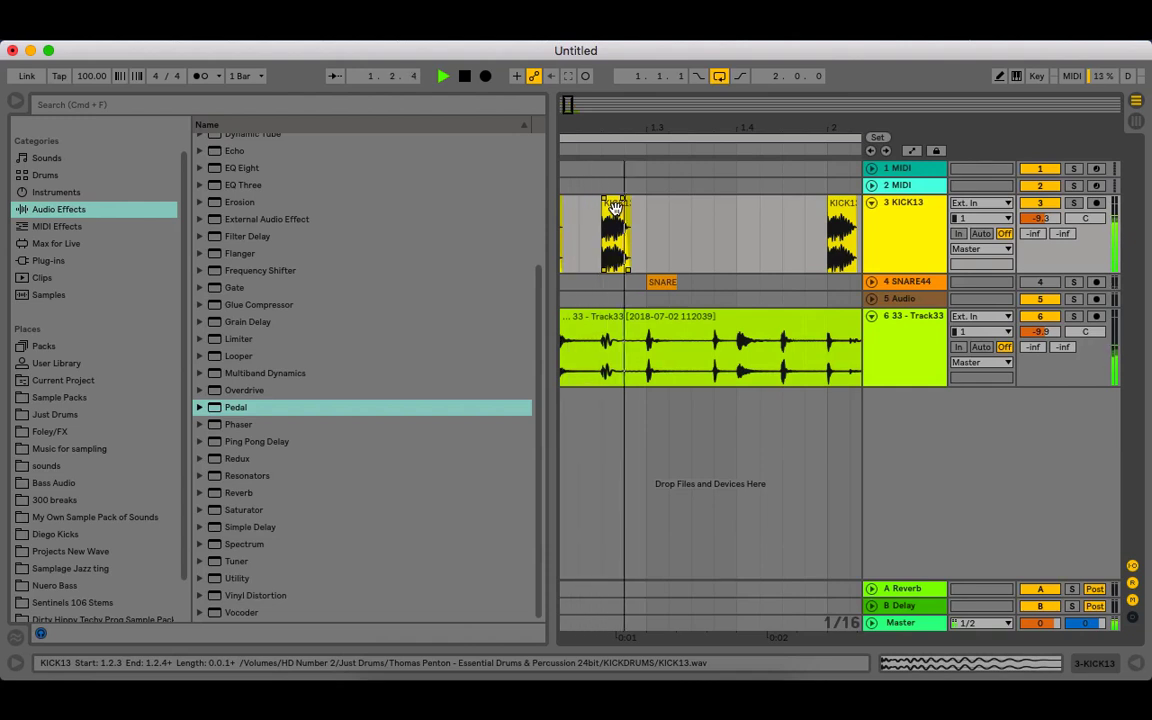
- Add kick copies at 1.3.1, 1.3.4 and 1.4.3 to match the break's hits, and play them back
{"action": "key", "text": "space"}
{"action": "left_click_drag", "start_coordinate": [614, 207], "coordinate": [803, 222]}
{"action": "key", "text": "space"}
{"action": "key", "text": "space"}
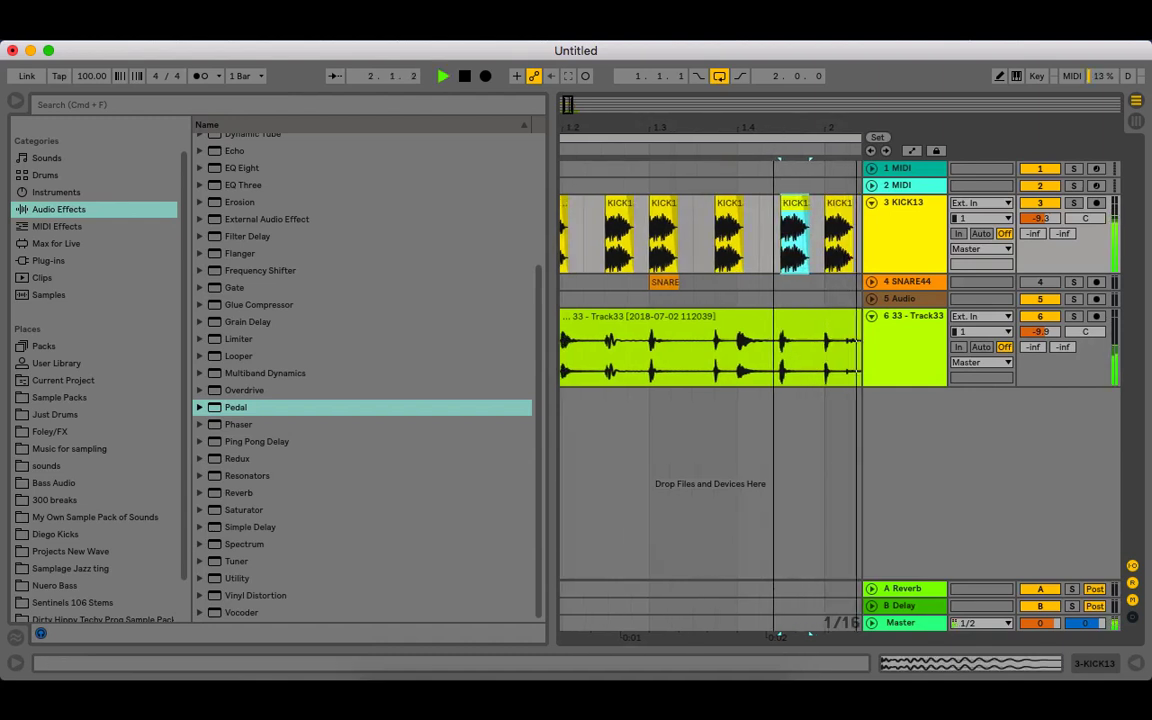
{"action": "scroll", "coordinate": [803, 222], "scroll_direction": "right", "scroll_amount": 5}
{"action": "key", "text": "space"}
{"action": "key", "text": "space"}
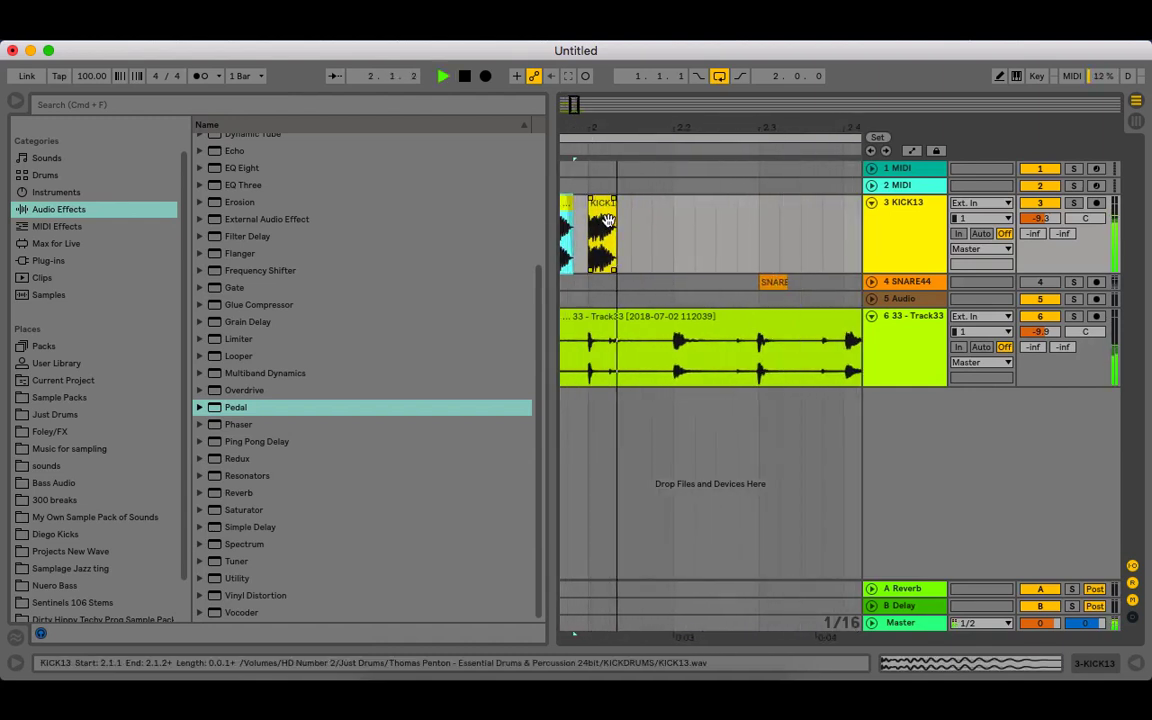
- Add kick copies at 2.2.4 and 2.3.1, and play the loop from the start
{"action": "key", "text": "space"}
{"action": "left_click_drag", "start_coordinate": [607, 220], "coordinate": [771, 226]}
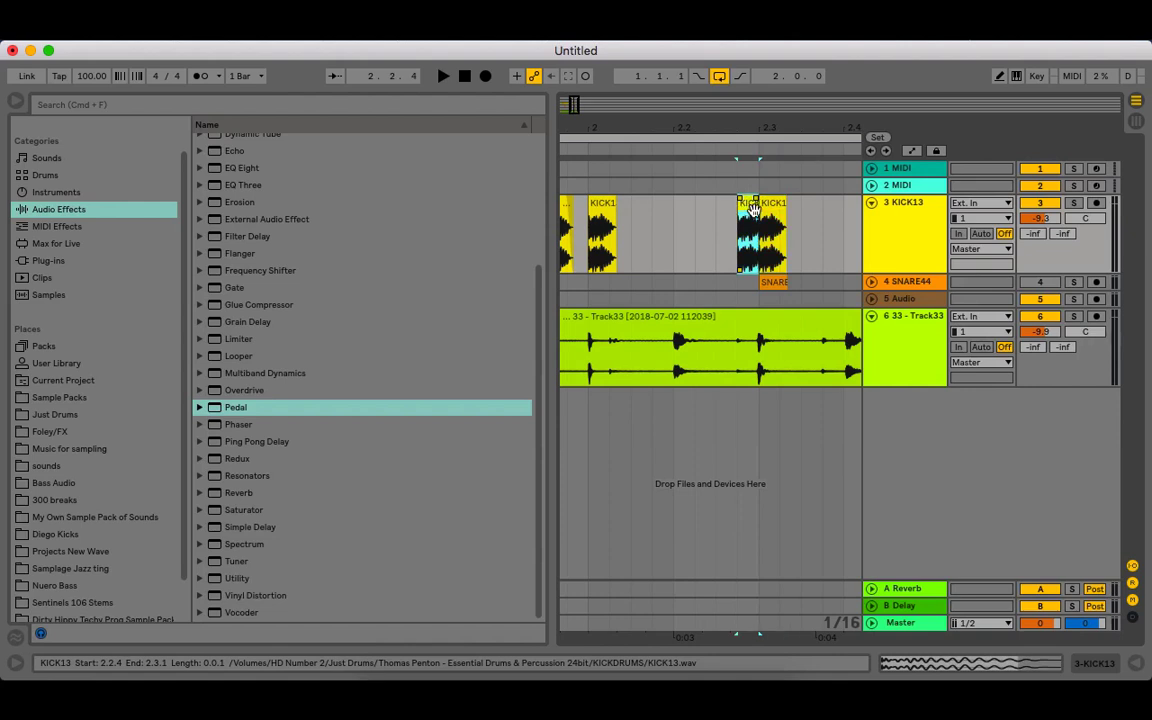
{"action": "mouse_move", "coordinate": [753, 208]}
{"action": "left_mouse_down"}
{"action": "mouse_move", "coordinate": [728, 222]}
{"action": "mouse_move", "coordinate": [735, 205]}
{"action": "mouse_move", "coordinate": [756, 209]}
{"action": "left_mouse_up"}
{"action": "left_click", "coordinate": [673, 229]}
{"action": "key", "text": "space"}
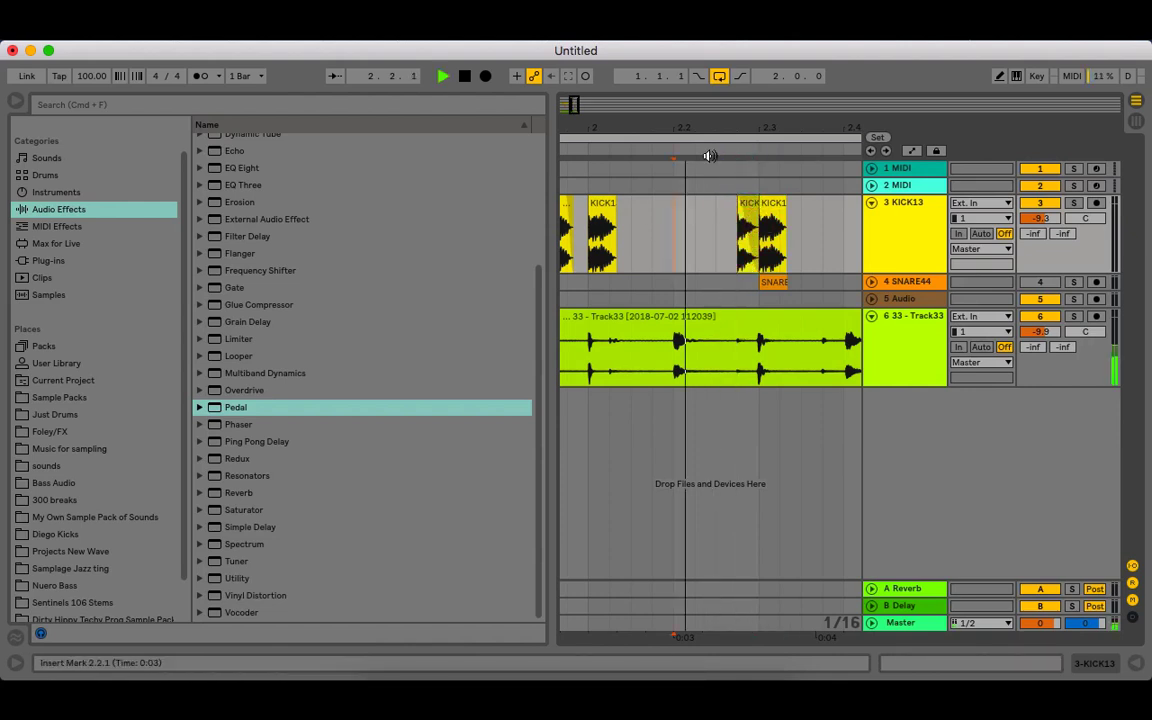
{"action": "left_click_drag", "start_coordinate": [709, 155], "coordinate": [614, 138]}
{"action": "key", "text": "space"}
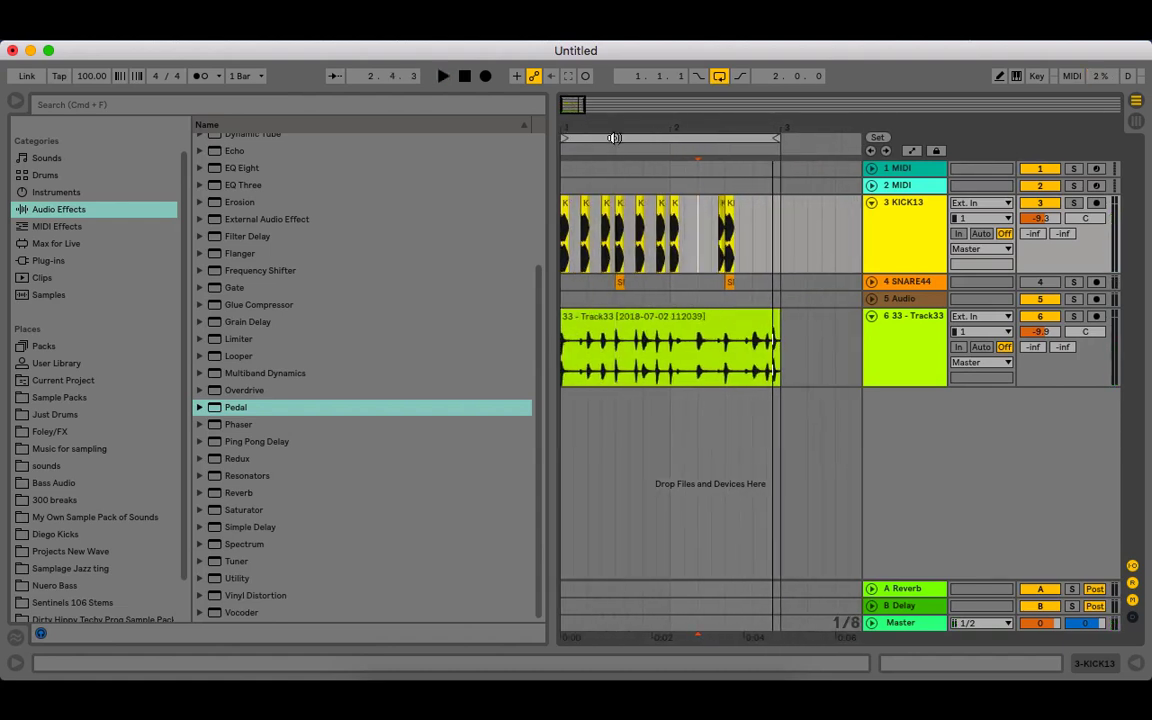
{"action": "left_click", "coordinate": [564, 203]}
{"action": "key", "text": "space"}
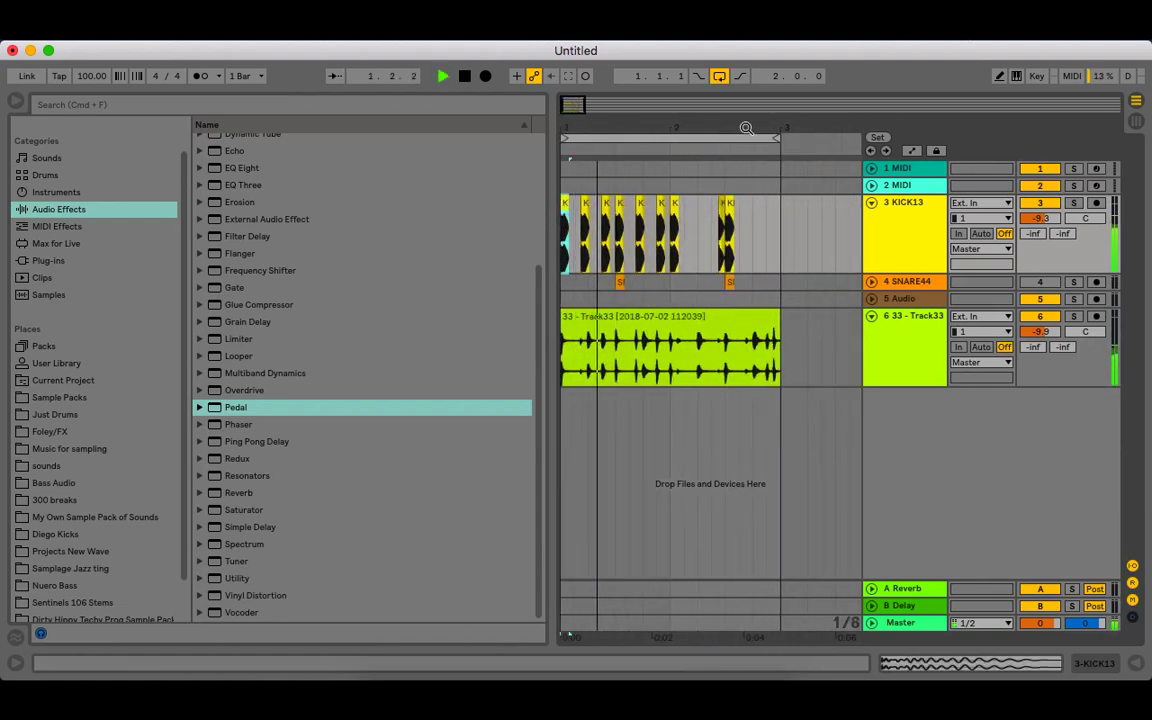
- Copy kicks to 2.4.3 and 2.4.4, trimming the last one to end at 3.1.1
{"action": "left_click_drag", "start_coordinate": [746, 127], "coordinate": [686, 165]}
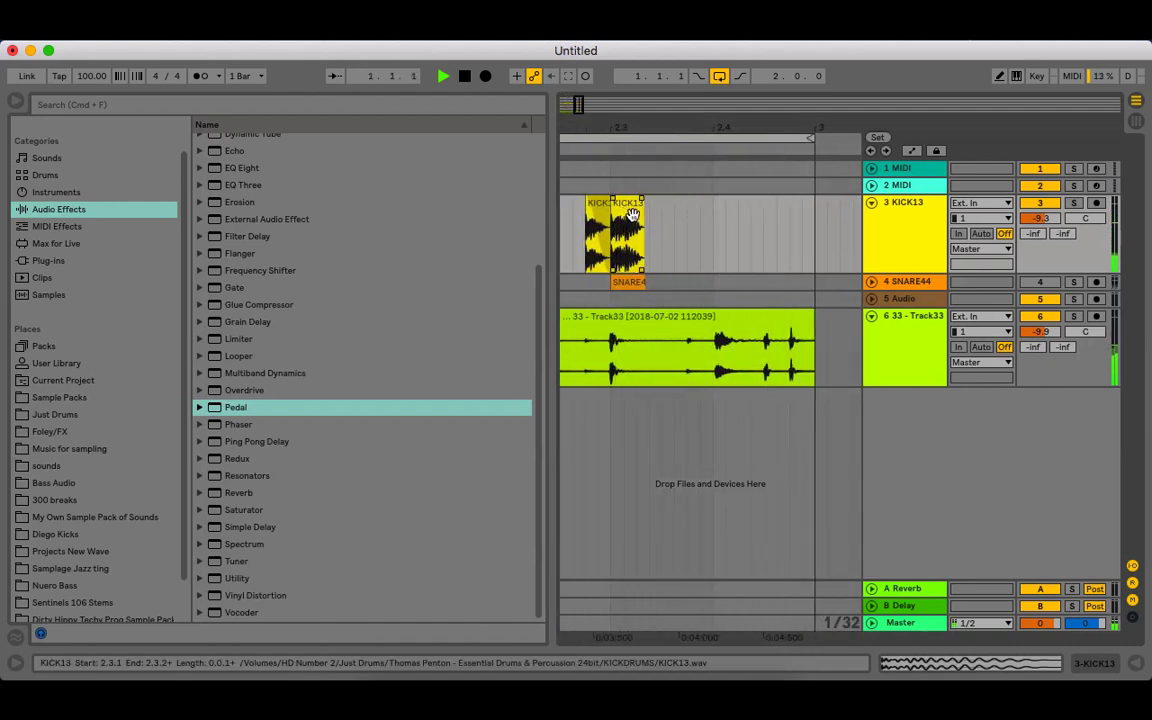
{"action": "left_click_drag", "start_coordinate": [632, 213], "coordinate": [812, 232]}
{"action": "left_click_drag", "start_coordinate": [807, 228], "coordinate": [818, 230]}
{"action": "left_click_drag", "start_coordinate": [597, 207], "coordinate": [773, 222]}
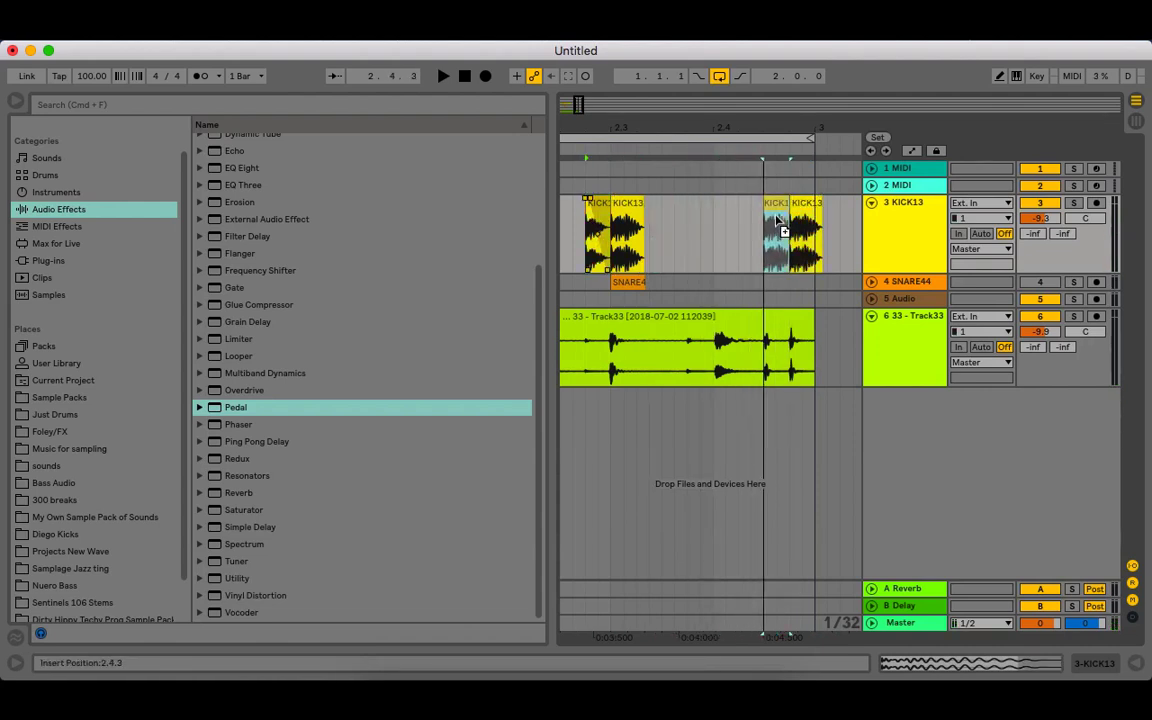
{"action": "key", "text": "space"}
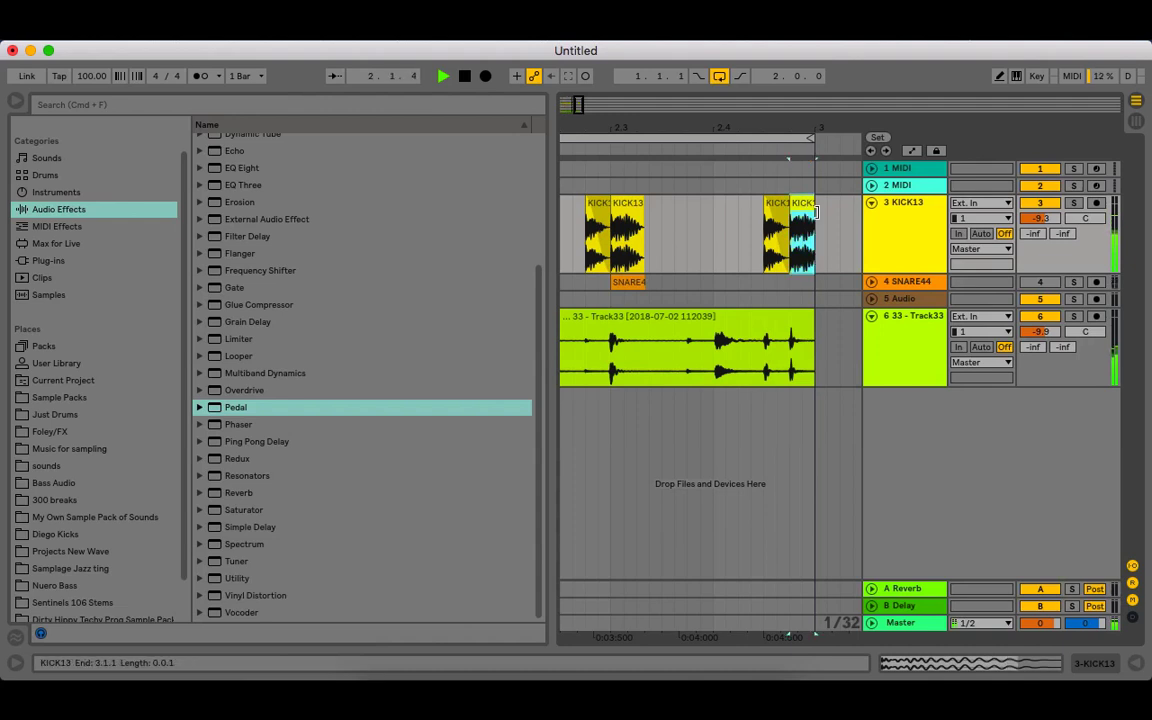
- Lower the KICK13 track volume to -10.0 dB, unmute SNARE44, and collapse the kick and drum break tracks
{"action": "left_click_drag", "start_coordinate": [720, 129], "coordinate": [893, 62]}
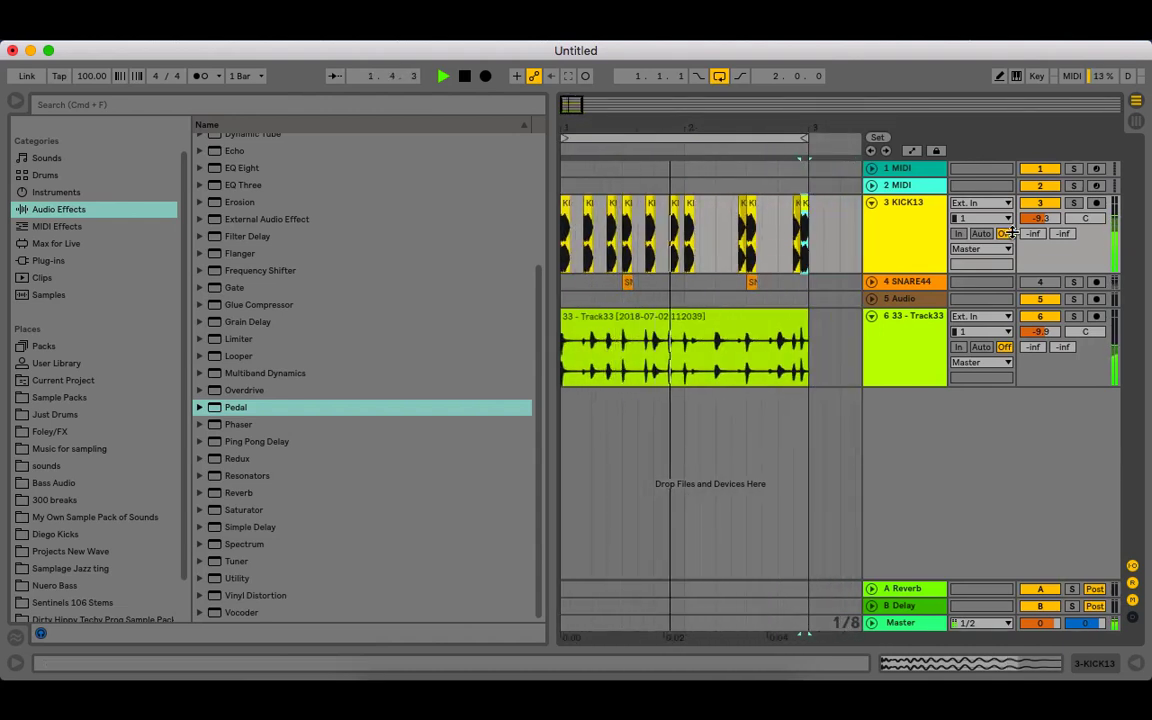
{"action": "left_click_drag", "start_coordinate": [1048, 218], "coordinate": [1048, 225]}
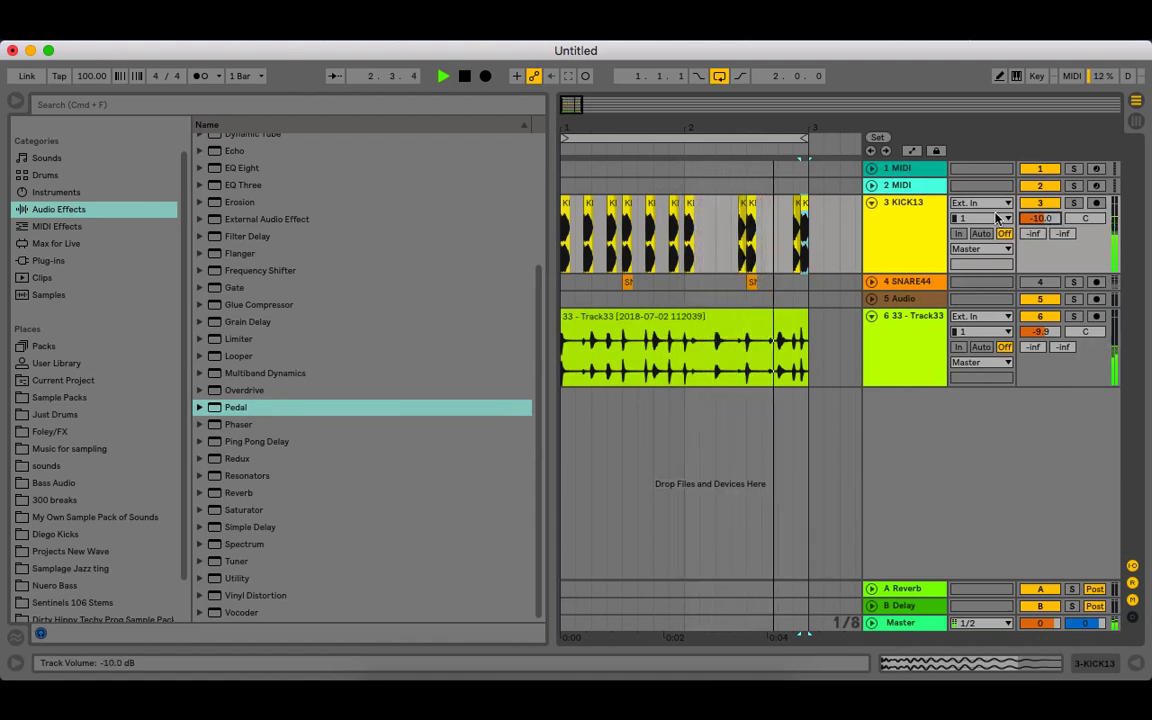
{"action": "left_click", "coordinate": [871, 202]}
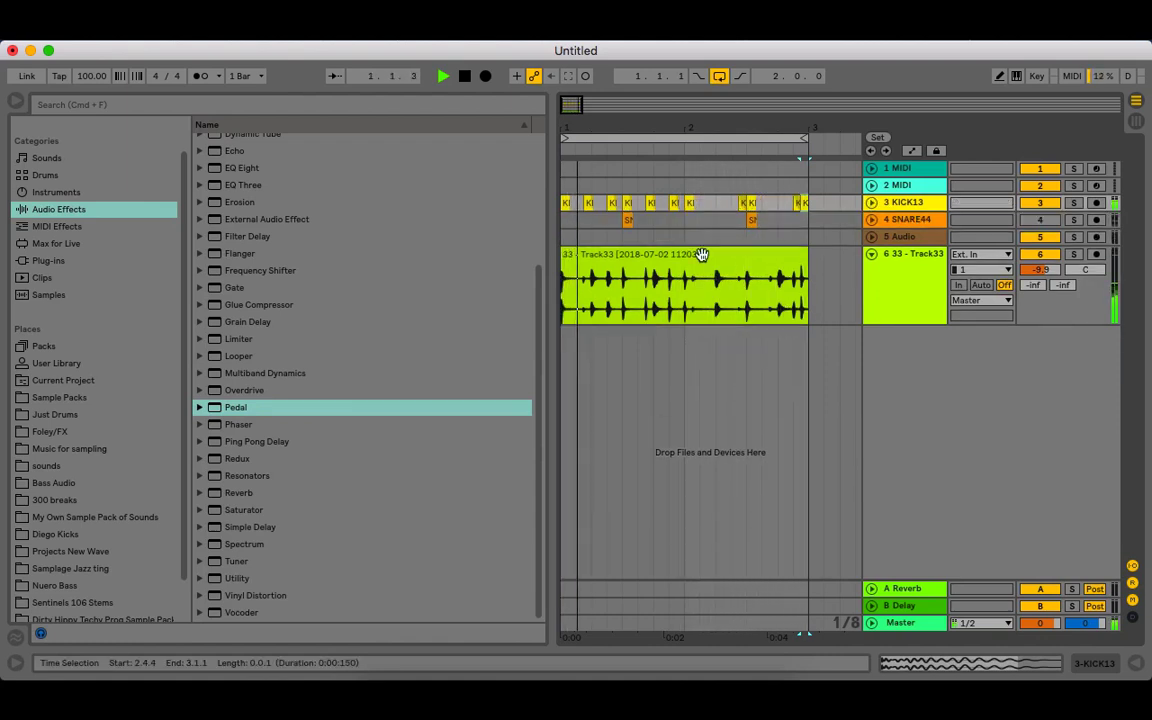
{"action": "left_click", "coordinate": [872, 255]}
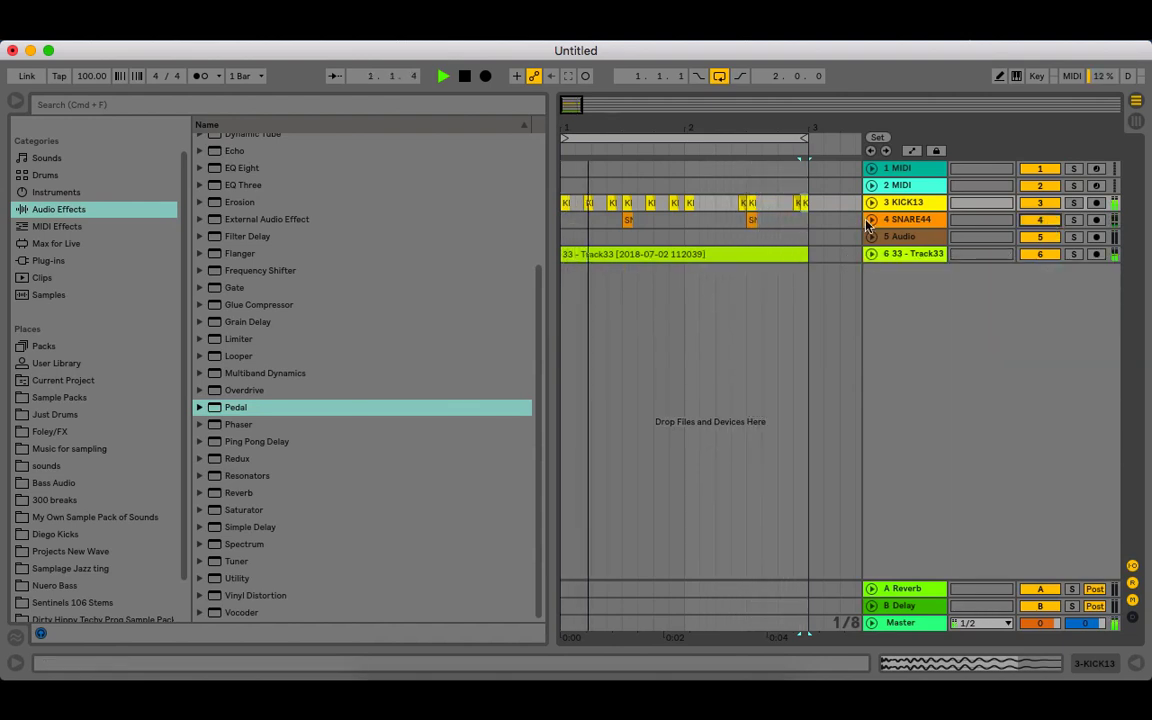
- Move the first snare clip to beat 1.2 and play the loop from the start
{"action": "key", "text": "space"}
{"action": "left_click_drag", "start_coordinate": [630, 221], "coordinate": [602, 228]}
{"action": "key", "text": "space"}
{"action": "key", "text": "space"}
{"action": "left_click", "coordinate": [568, 222]}
{"action": "key", "text": "space"}
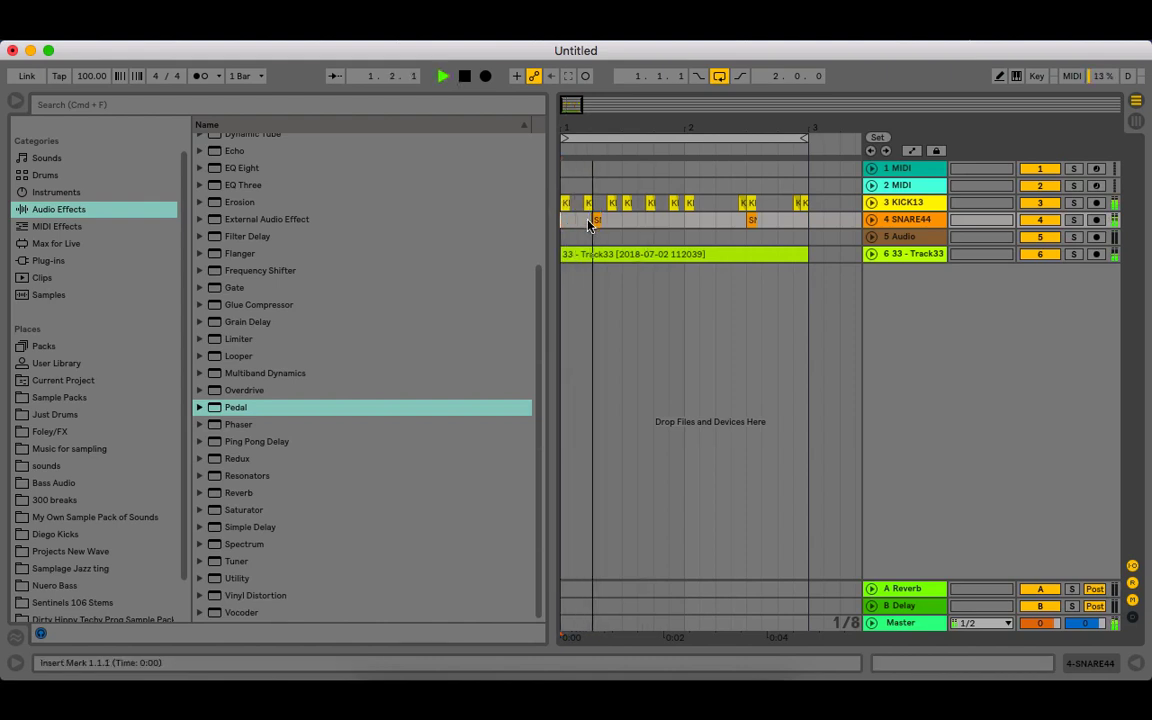
- Move the second snare to beat 1.4 and duplicate the first bar of snares into bar 2
{"action": "key", "text": "space"}
{"action": "left_click_drag", "start_coordinate": [752, 220], "coordinate": [532, 221]}
{"action": "key", "text": "super+d"}
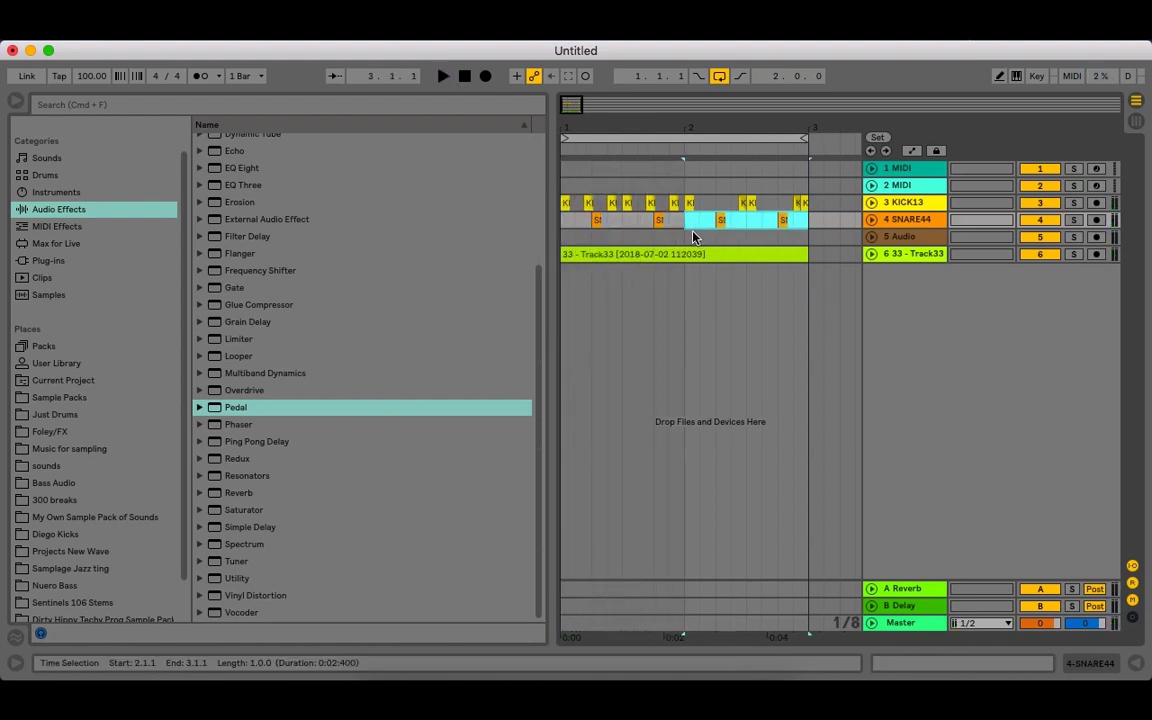
{"action": "key", "text": "space"}
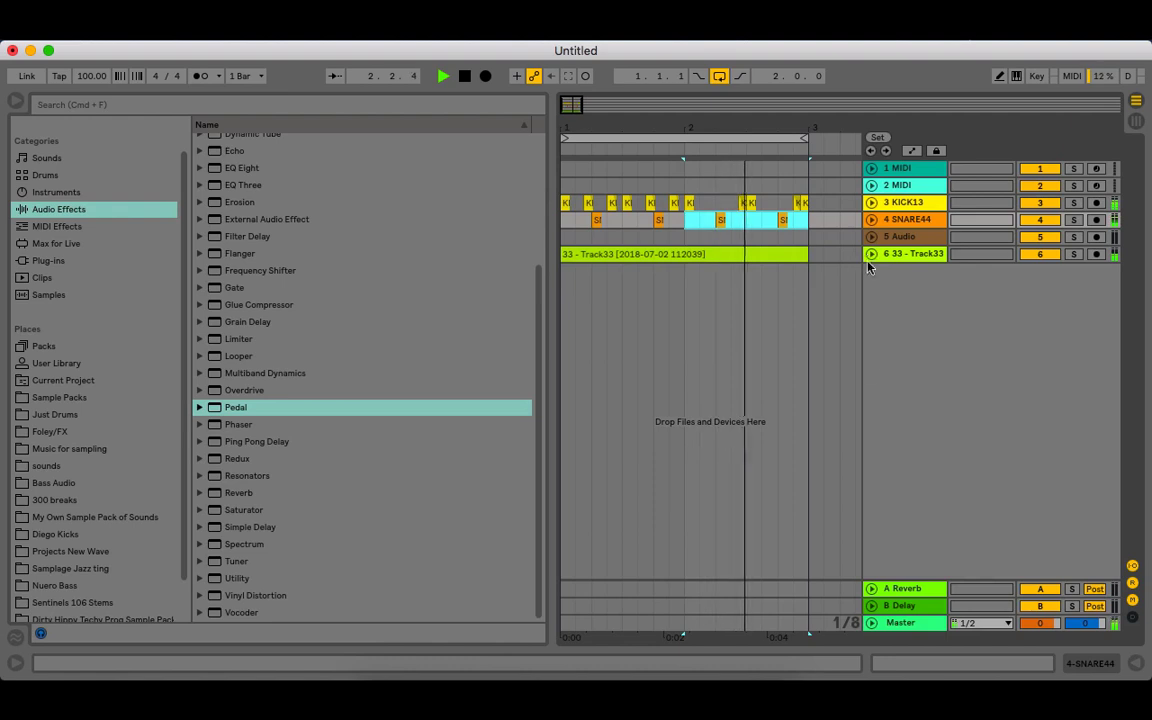
- Add "Charles Mingus - Invisible Lady.mp3" from the Samplage Jazz ting folder to a new audio track starting at bar 1
{"action": "key", "text": "space"}
{"action": "left_click", "coordinate": [83, 571]}
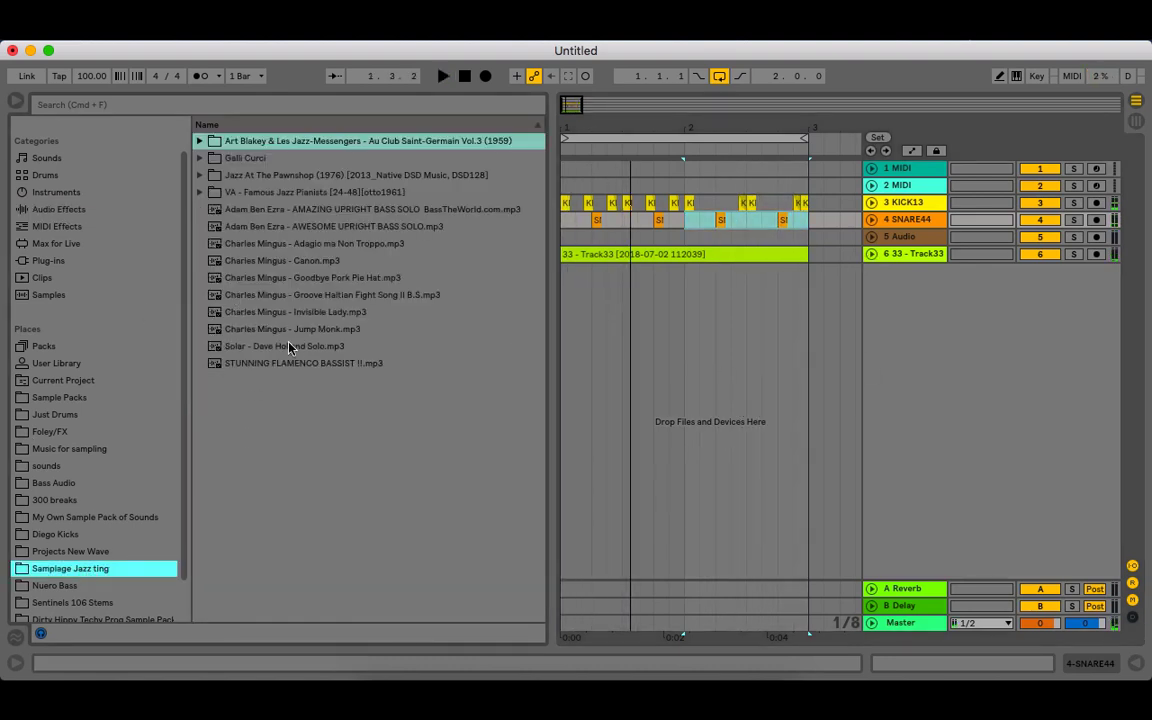
{"action": "left_click", "coordinate": [297, 313]}
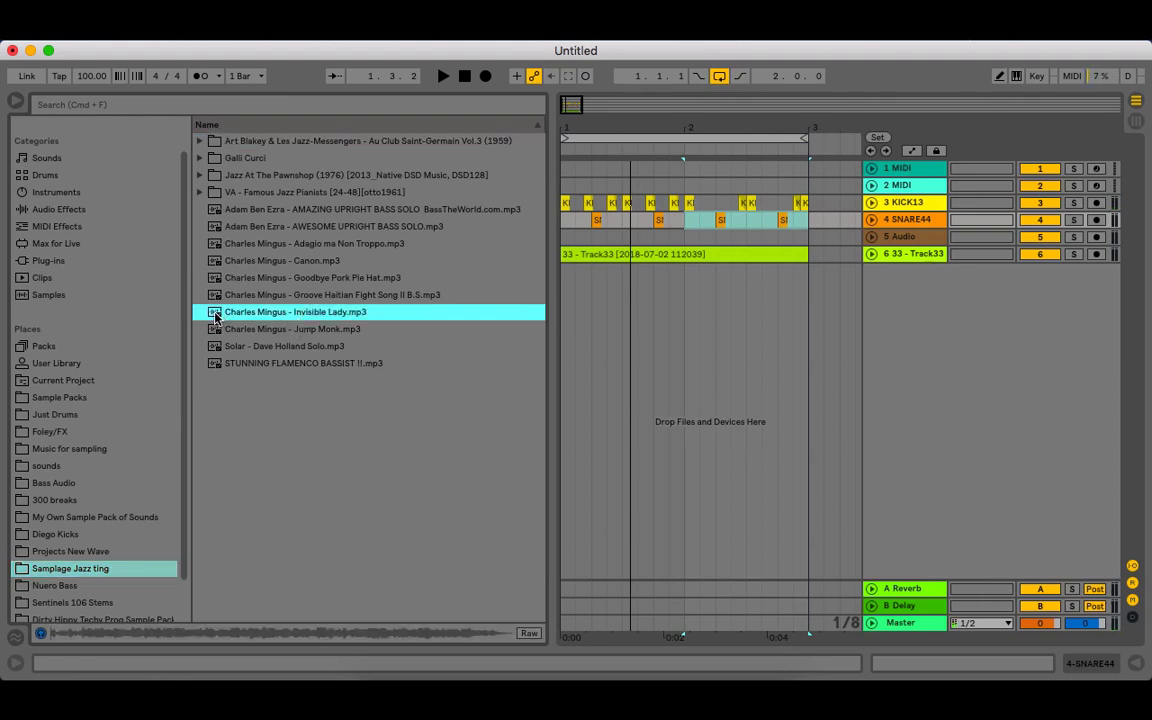
{"action": "left_click_drag", "start_coordinate": [215, 316], "coordinate": [565, 333]}
- Lower the Invisible Lady track to -3.9 dB, solo it, and insert an empty audio track below it
{"action": "left_click_drag", "start_coordinate": [921, 297], "coordinate": [921, 297]}
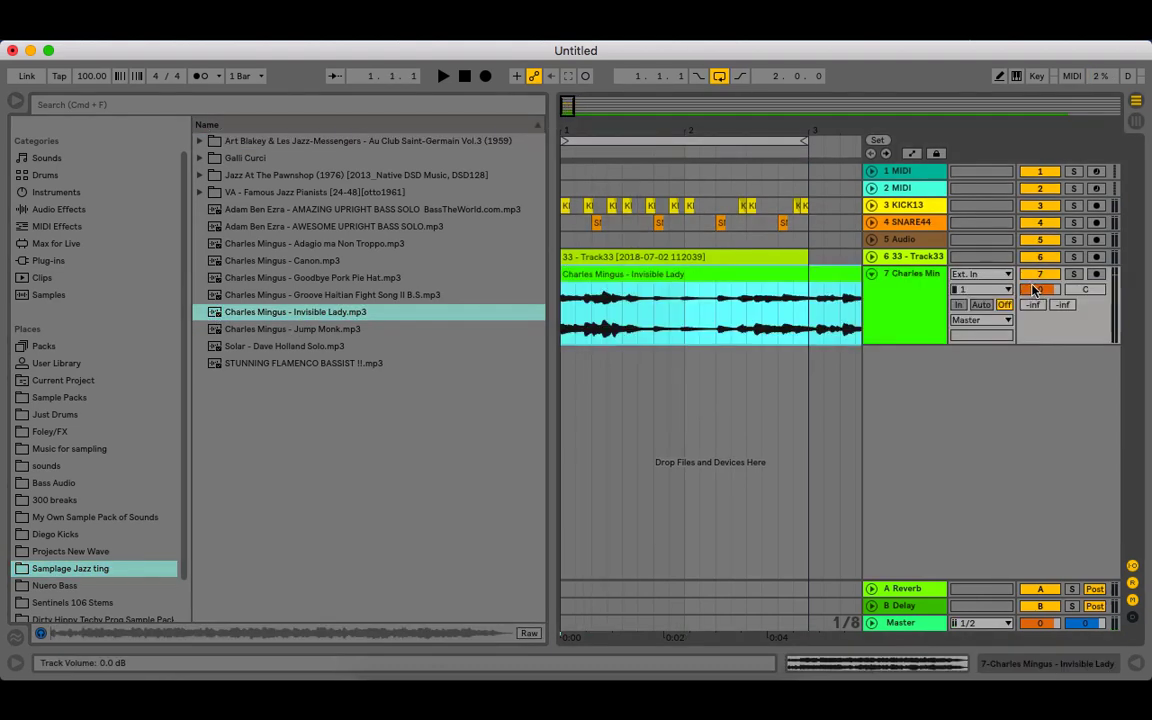
{"action": "right_click", "coordinate": [1019, 372]}
{"action": "key", "text": "Return"}
{"action": "left_click", "coordinate": [60, 209]}
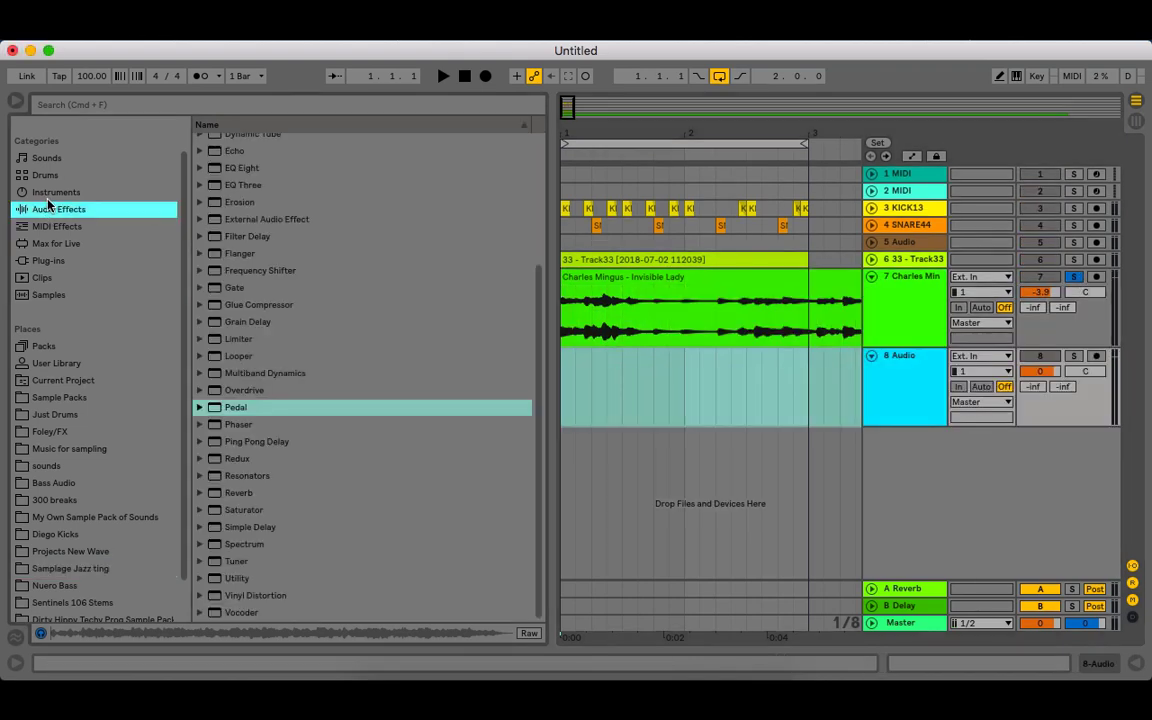
{"action": "left_click", "coordinate": [67, 194]}
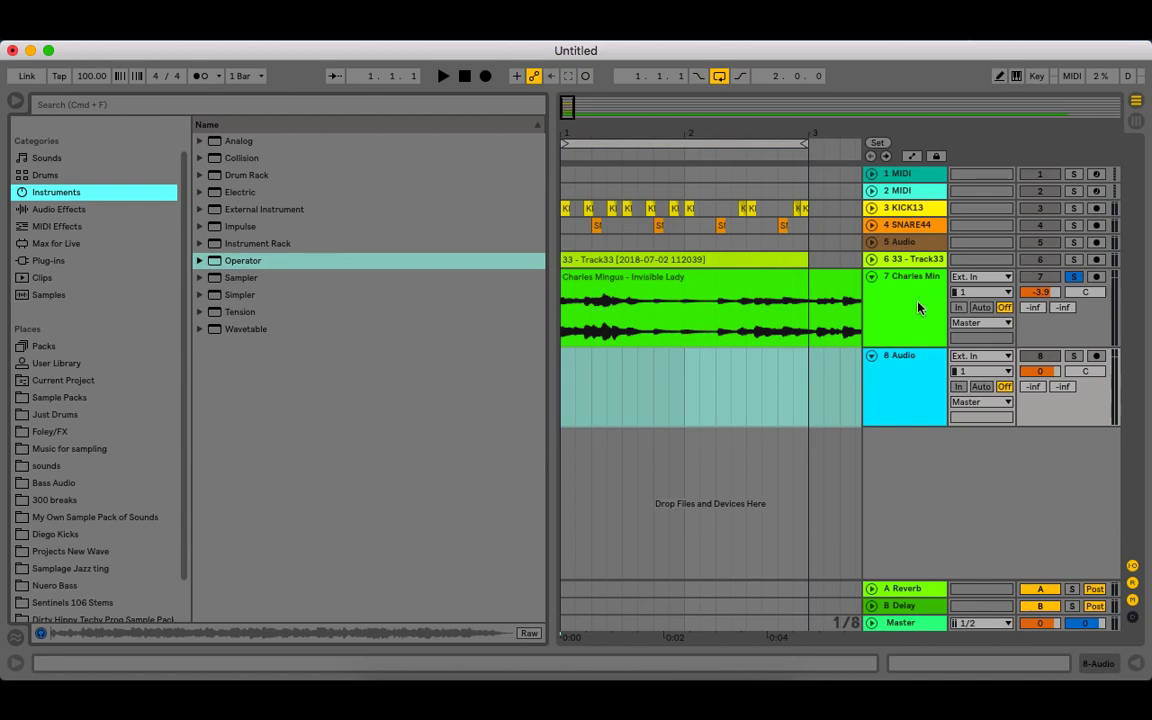
- Reset the Invisible Lady clip's warping to a segment tempo of 100.00 BPM and transpose the clip to -4 st
{"action": "double_click", "coordinate": [665, 292]}
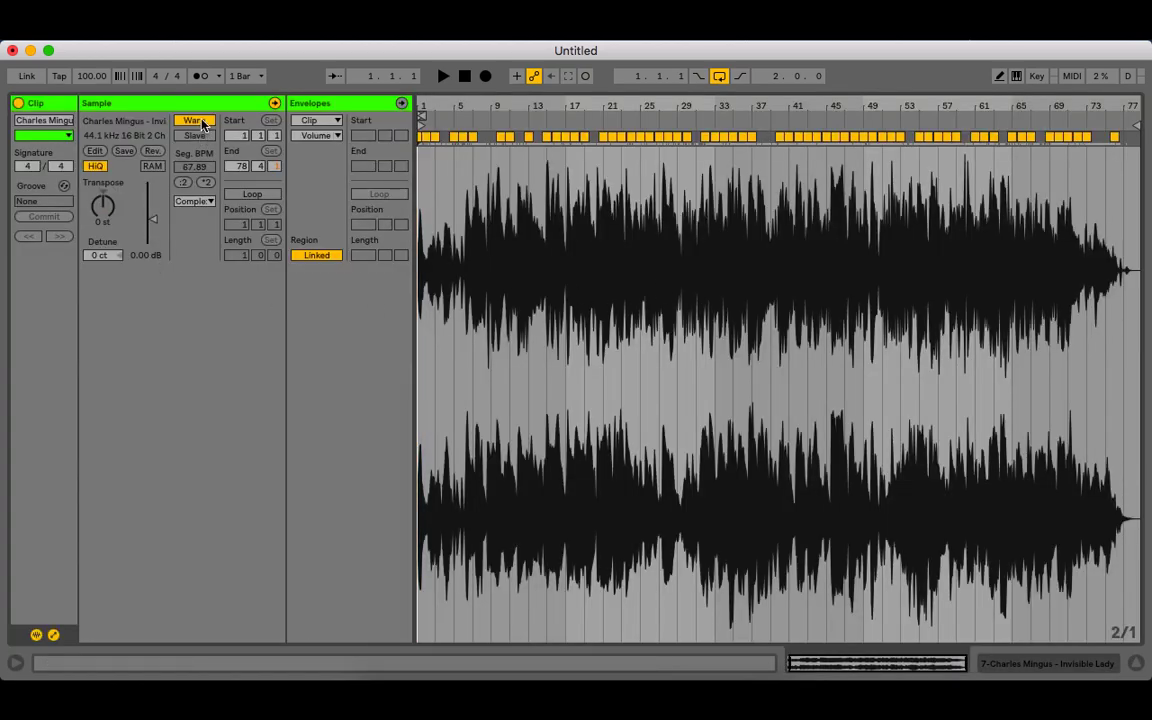
{"action": "left_click", "coordinate": [200, 122]}
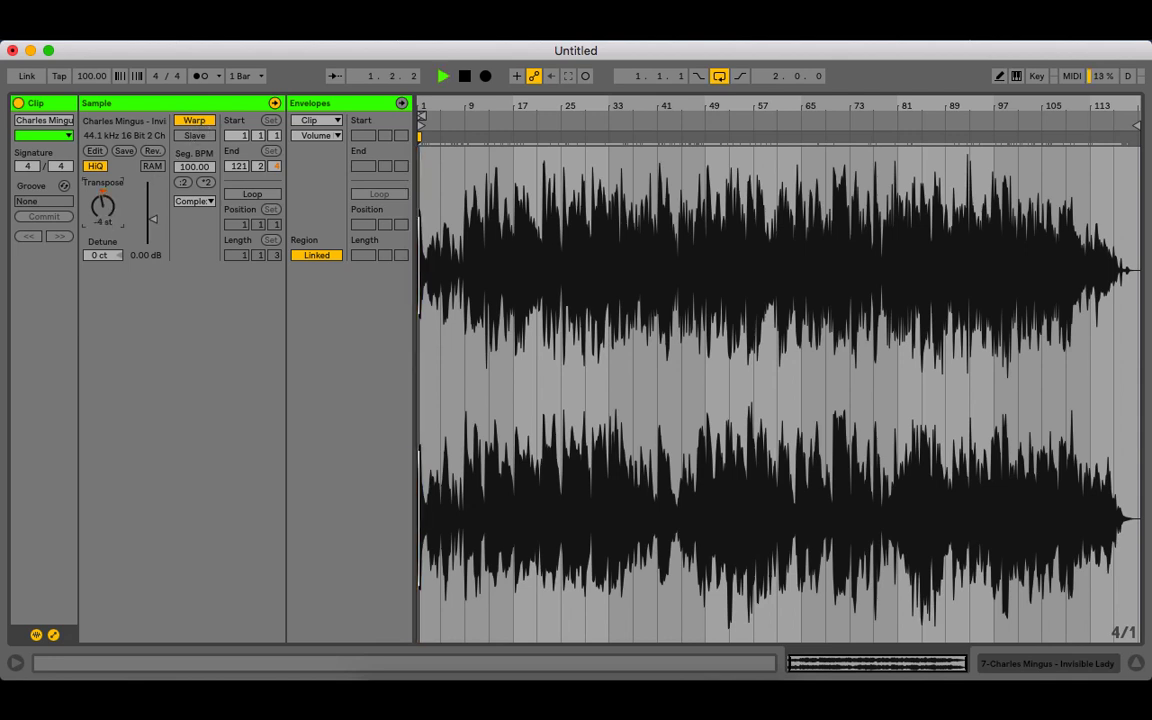
{"action": "left_click", "coordinate": [1137, 662]}
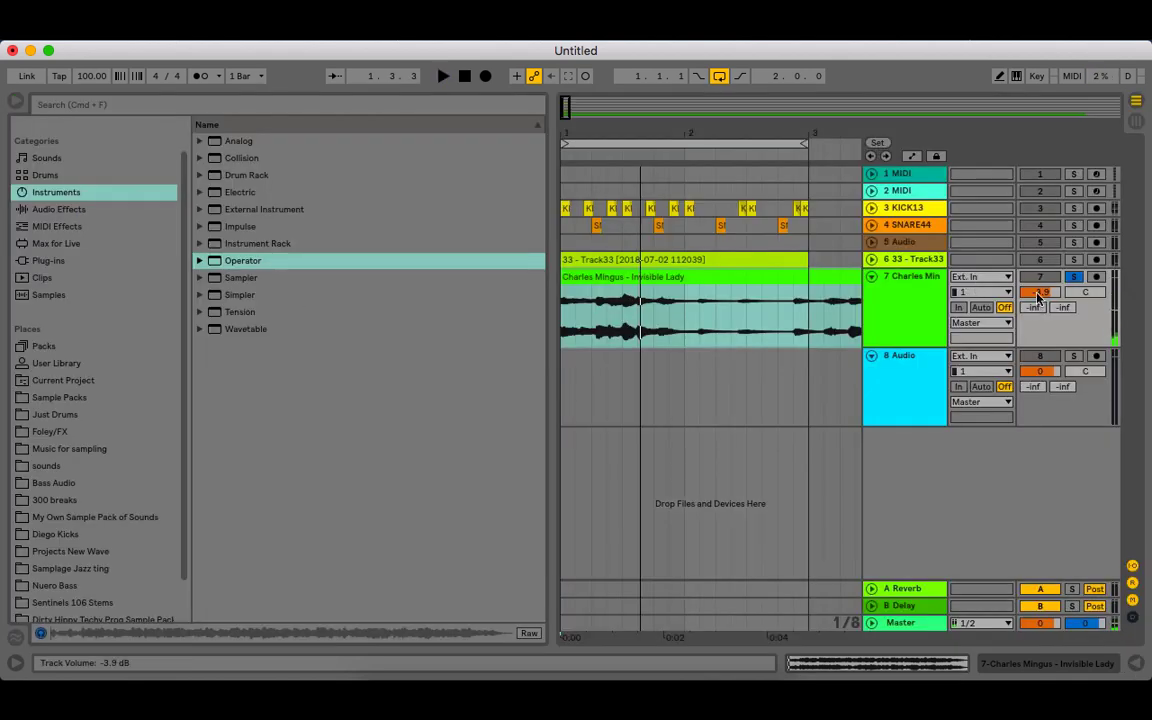
- Unsolo the Invisible Lady track and play the sample together with the drums
{"action": "left_click", "coordinate": [1073, 278]}
{"action": "key", "text": "space"}
{"action": "key", "text": "space"}
{"action": "left_click_drag", "start_coordinate": [607, 134], "coordinate": [648, 150]}
{"action": "key", "text": "space"}
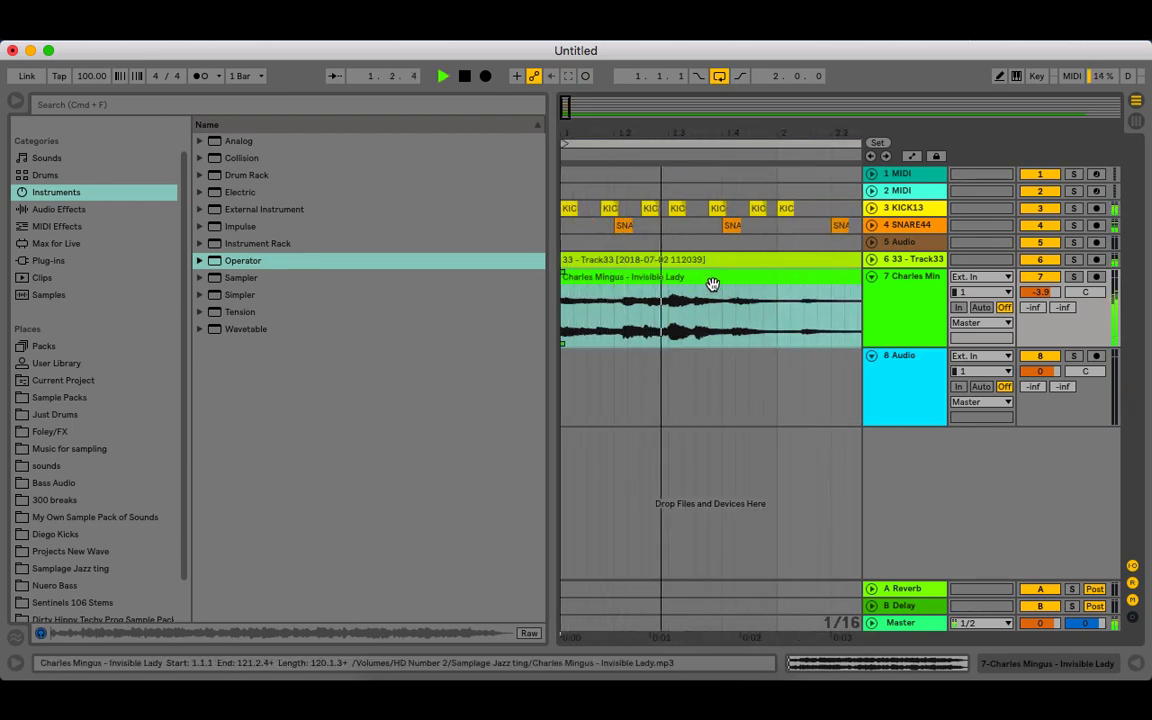
- Lower the Invisible Lady track to -10.0 dB and play the sample together with the drums
{"action": "key", "text": "space"}
{"action": "left_click", "coordinate": [912, 282]}
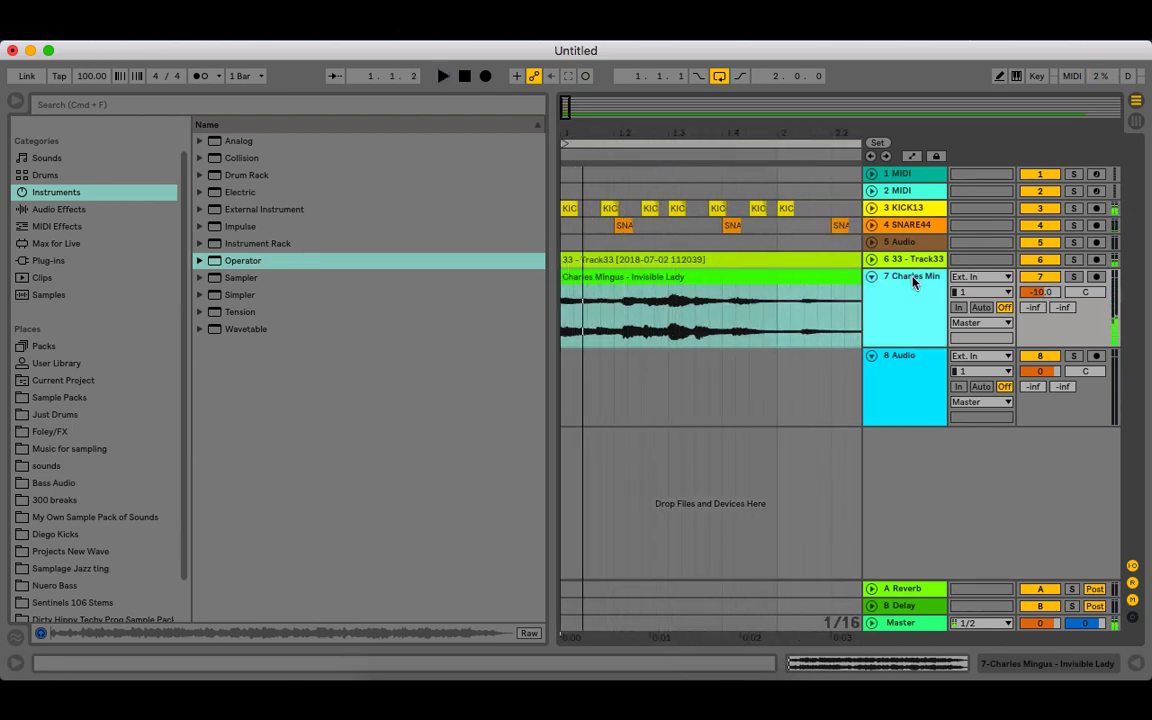
{"action": "double_click", "coordinate": [912, 282]}
{"action": "key", "text": "space"}
{"action": "key", "text": "space"}
{"action": "key", "text": "space"}
{"action": "key", "text": "space"}
{"action": "left_click_drag", "start_coordinate": [564, 312], "coordinate": [626, 303]}
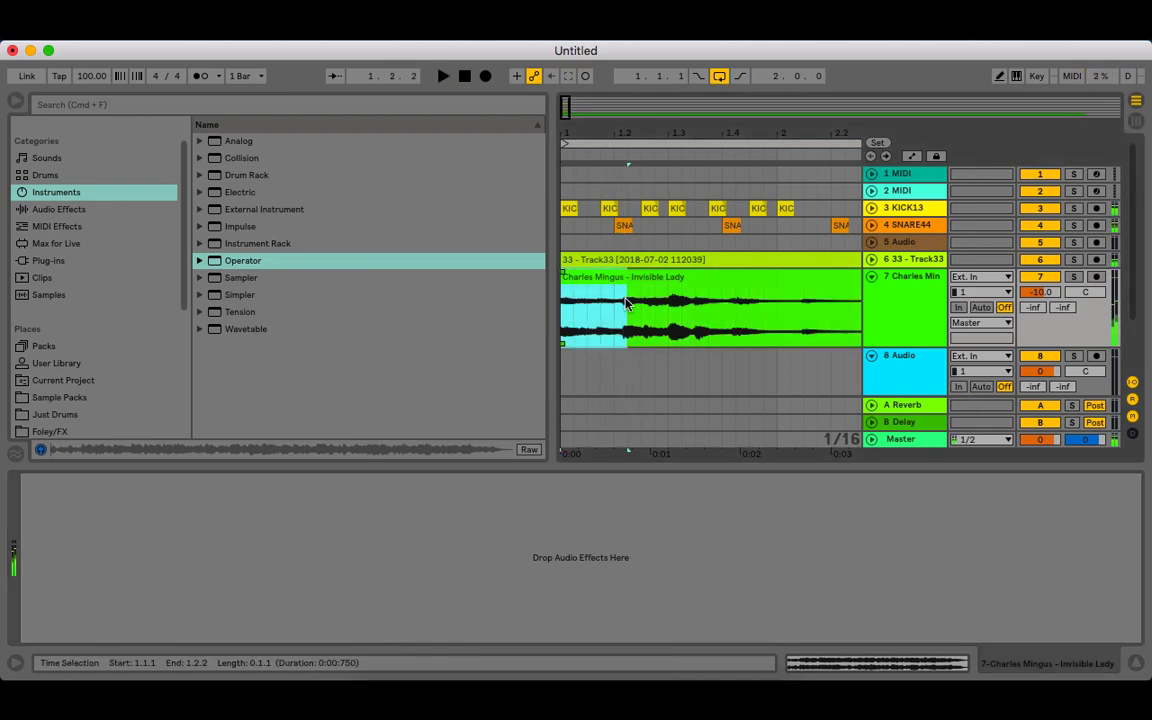
{"action": "left_click", "coordinate": [693, 323]}
{"action": "key", "text": "space"}
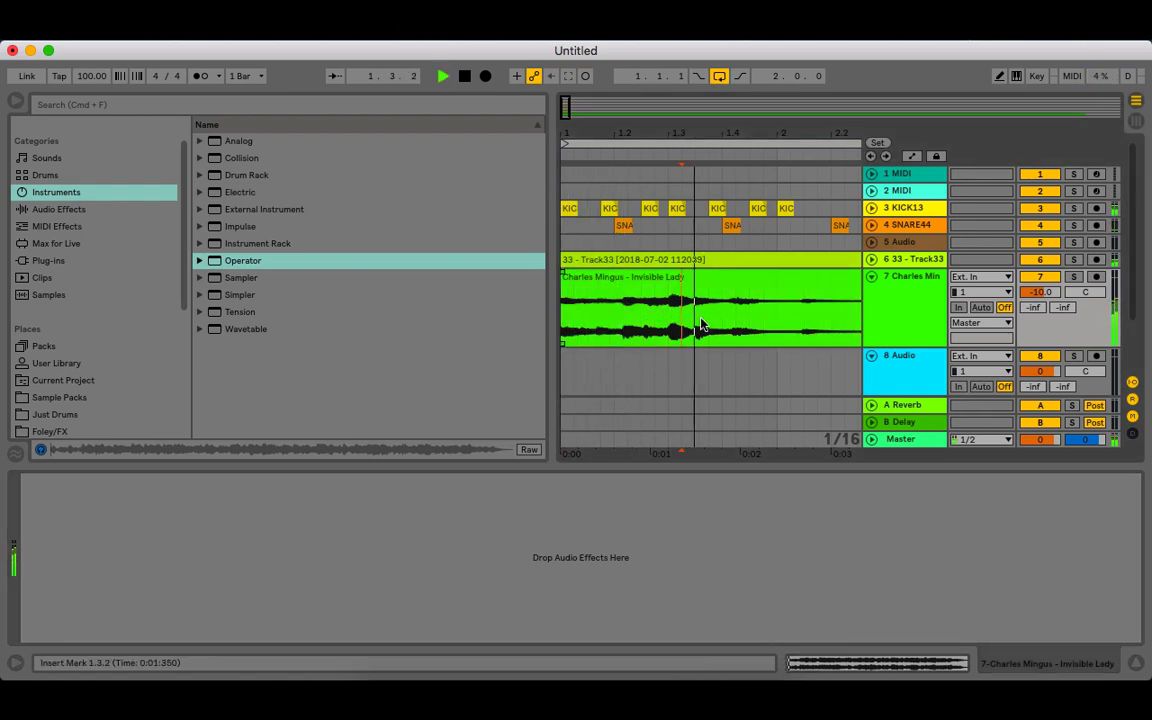
- Solo the Invisible Lady track and load an Operator instrument on a new track below the empty audio track
{"action": "left_click", "coordinate": [1073, 277]}
{"action": "left_click_drag", "start_coordinate": [795, 121], "coordinate": [795, 94]}
{"action": "left_click", "coordinate": [1135, 662]}
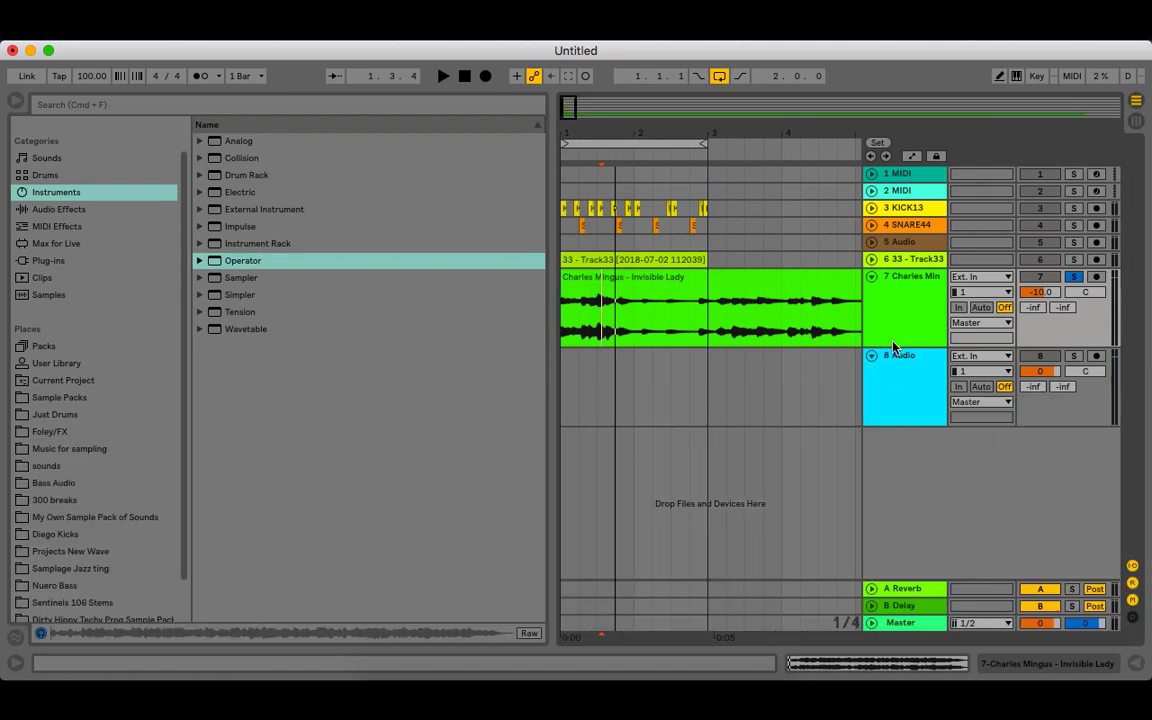
{"action": "left_click", "coordinate": [907, 368]}
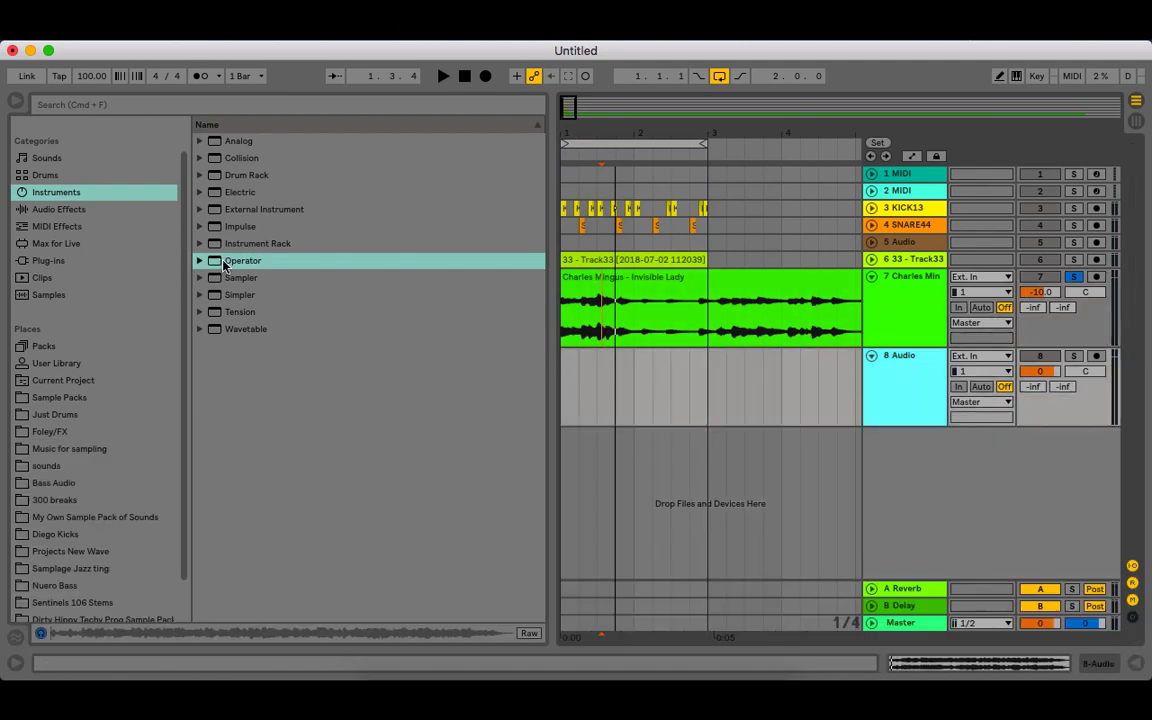
{"action": "left_click_drag", "start_coordinate": [224, 264], "coordinate": [1076, 543]}
{"action": "left_click_drag", "start_coordinate": [1068, 440], "coordinate": [1066, 440]}
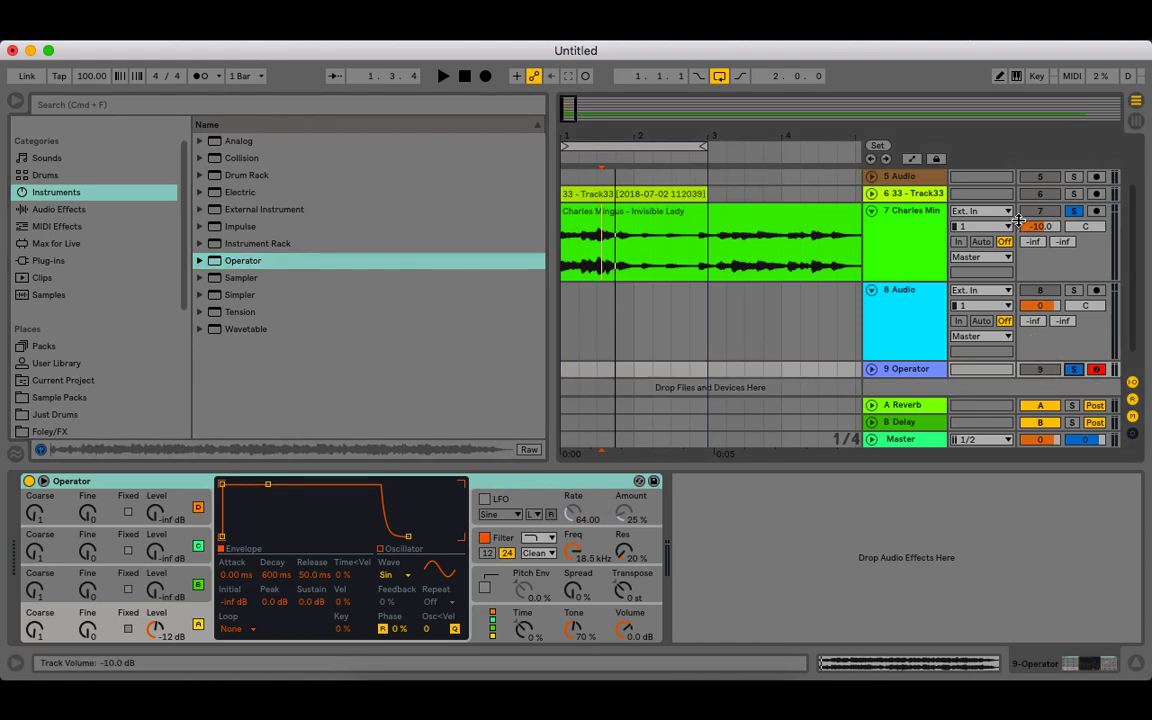
- Play the drum break and insert an empty MIDI clip on the Operator track from 2.1.1 to 3.4.1
{"action": "key", "text": "space"}
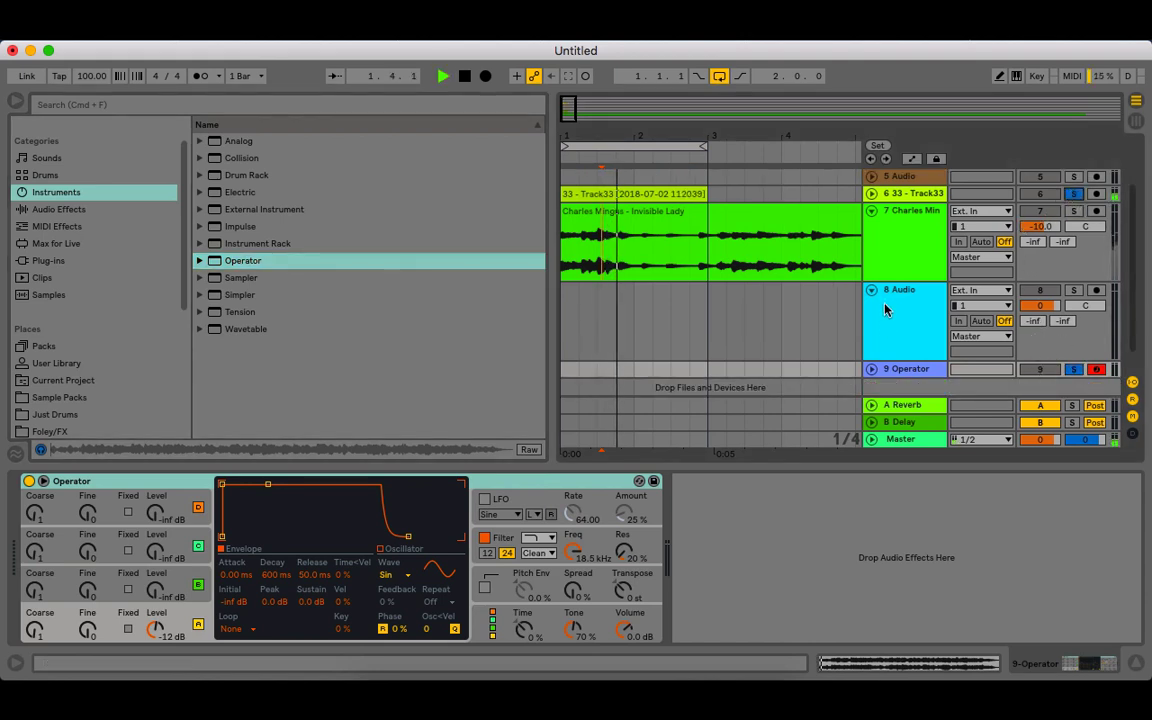
{"action": "left_click_drag", "start_coordinate": [777, 369], "coordinate": [631, 374]}
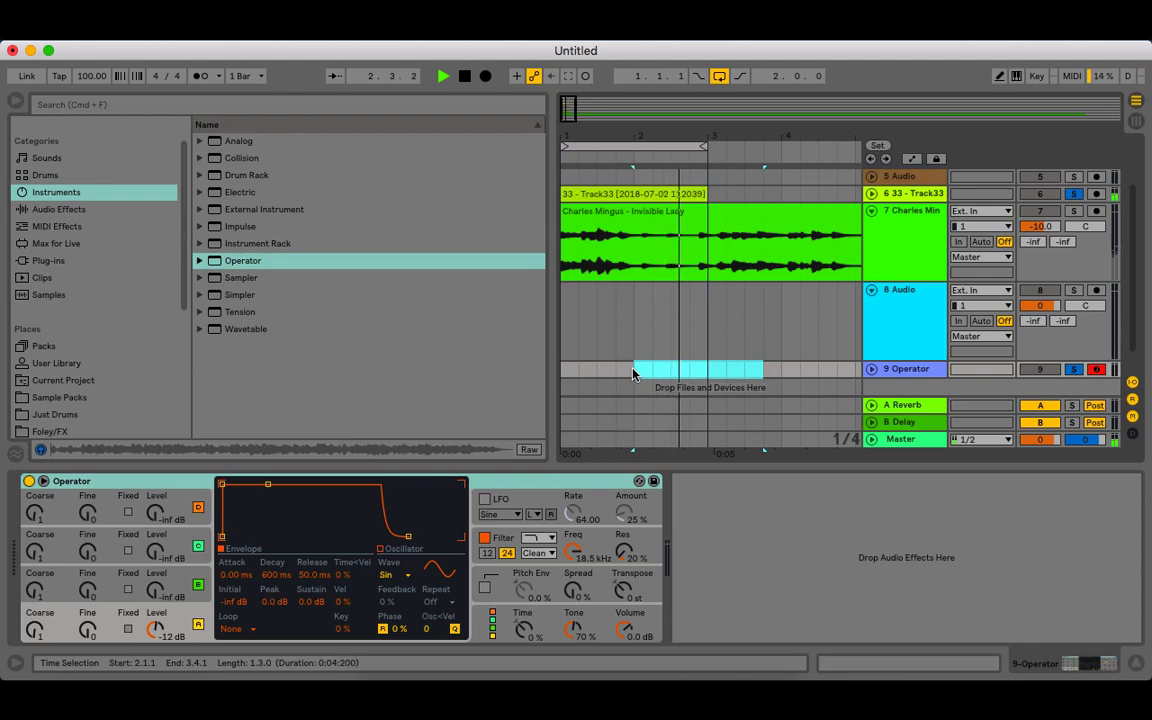
{"action": "key", "text": "super+shift+m"}
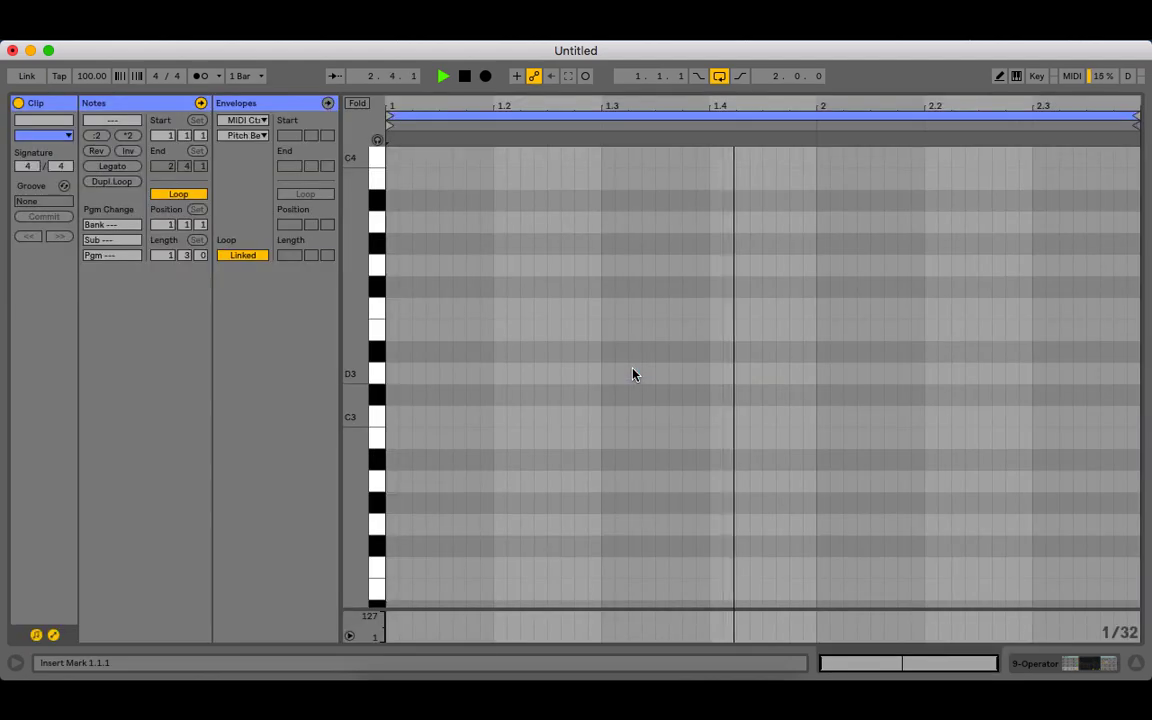
- Audition Operator notes on the piano roll, including B2 and B1, against the soloed drum break
{"action": "left_click", "coordinate": [378, 201]}
{"action": "left_click", "coordinate": [378, 458]}
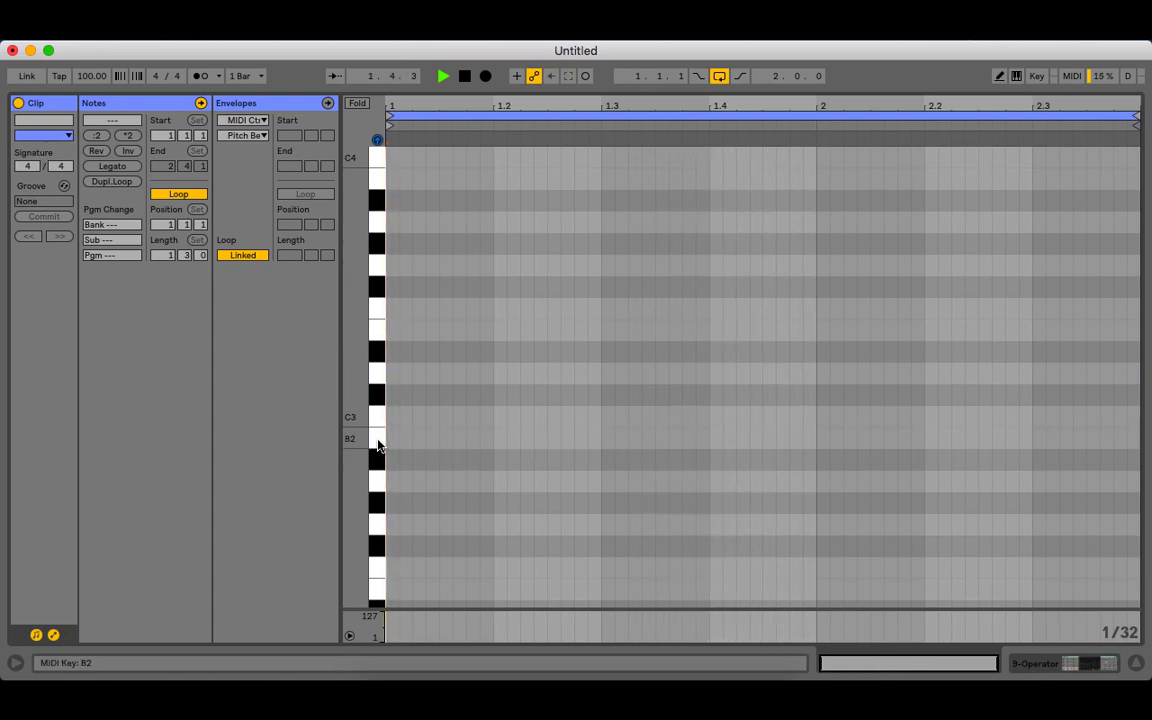
{"action": "scroll", "coordinate": [357, 447], "scroll_direction": "down", "scroll_amount": 4}
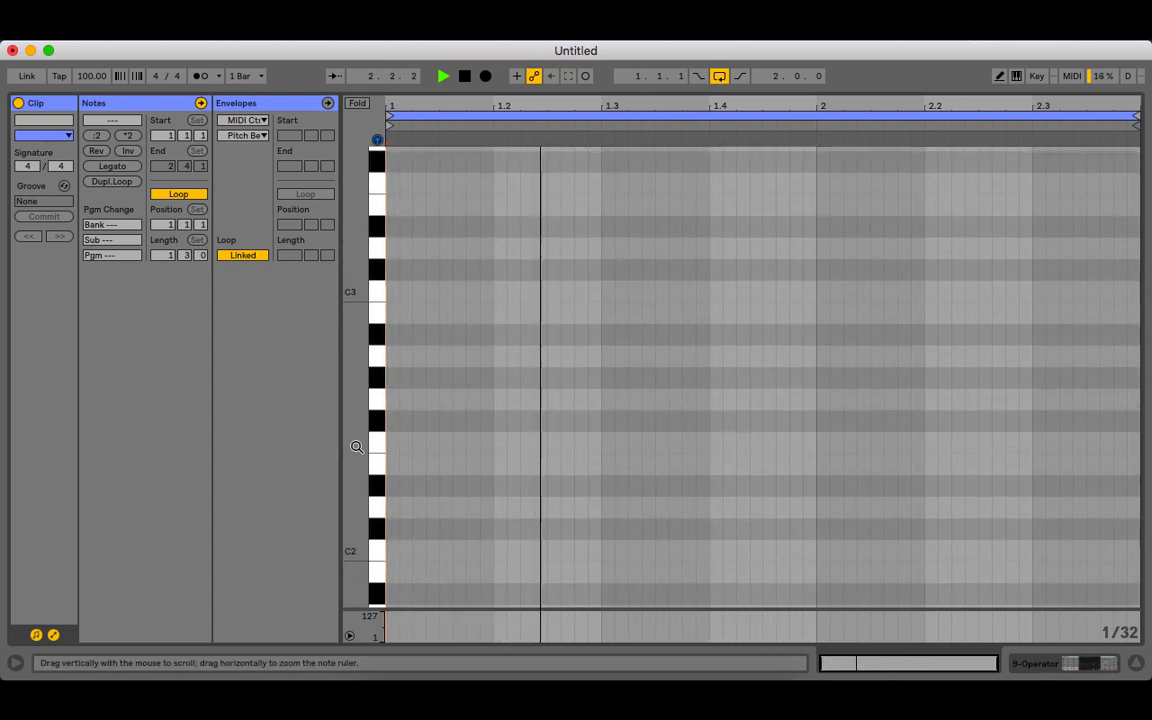
{"action": "left_click", "coordinate": [378, 576]}
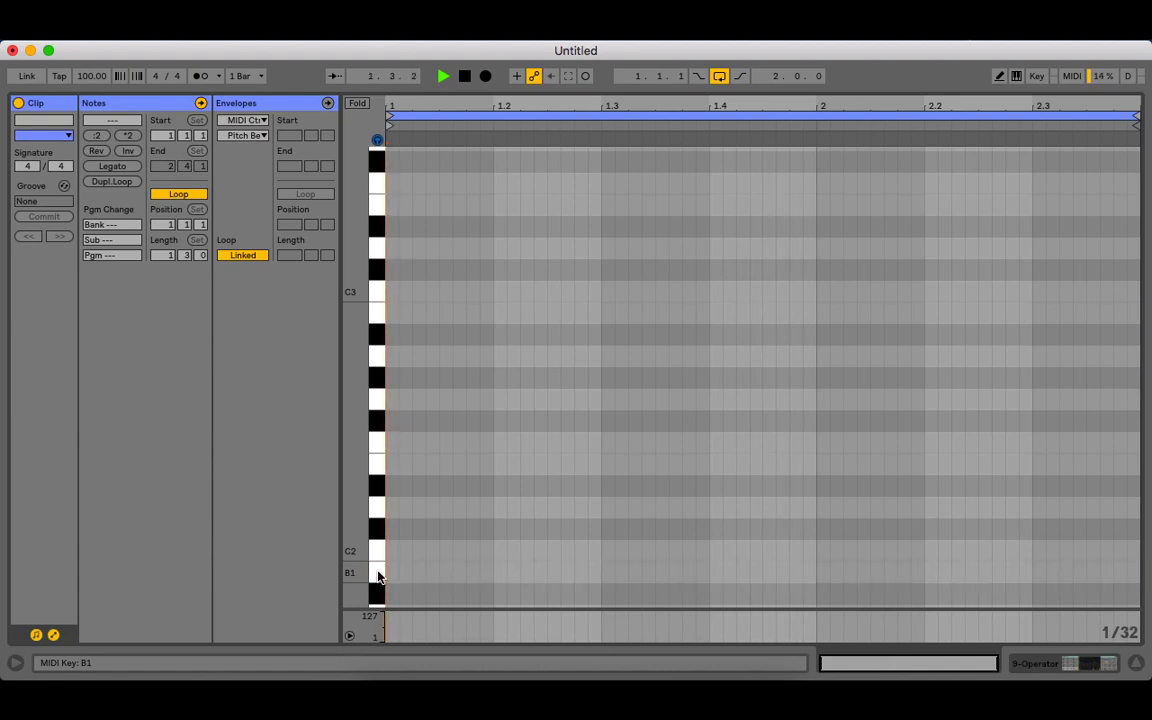
{"action": "left_click", "coordinate": [379, 576]}
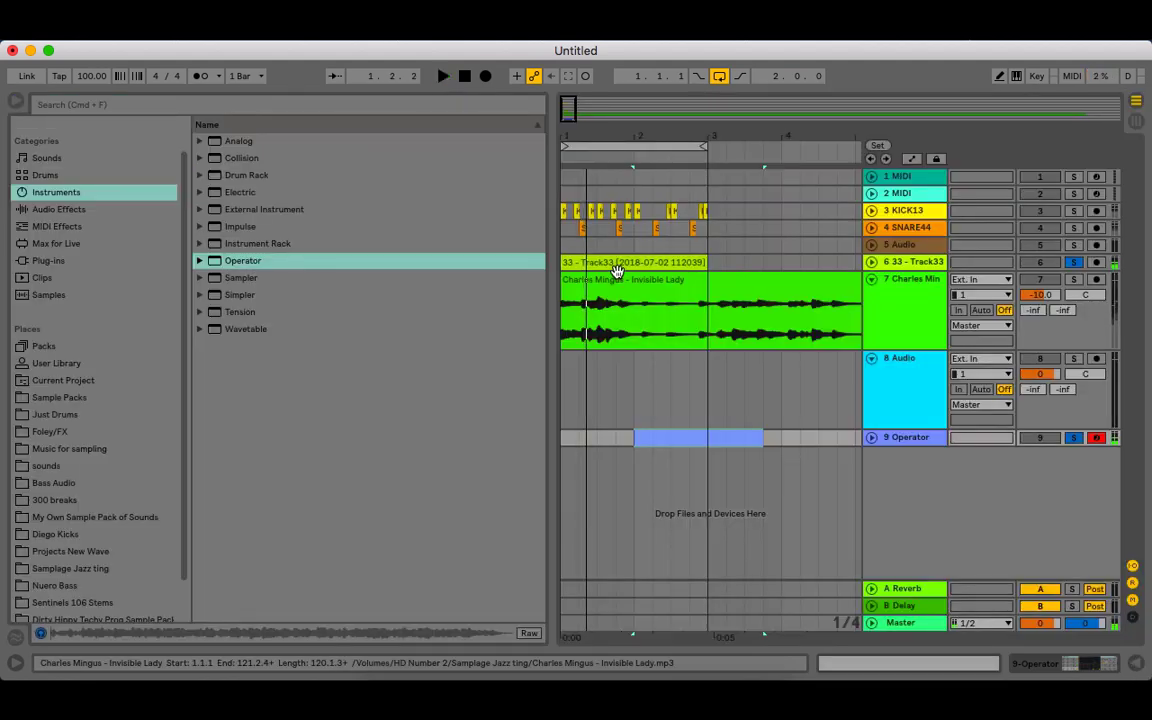
- Solo the Invisible Lady track and turn off the arrangement loop
{"action": "key", "text": "space"}
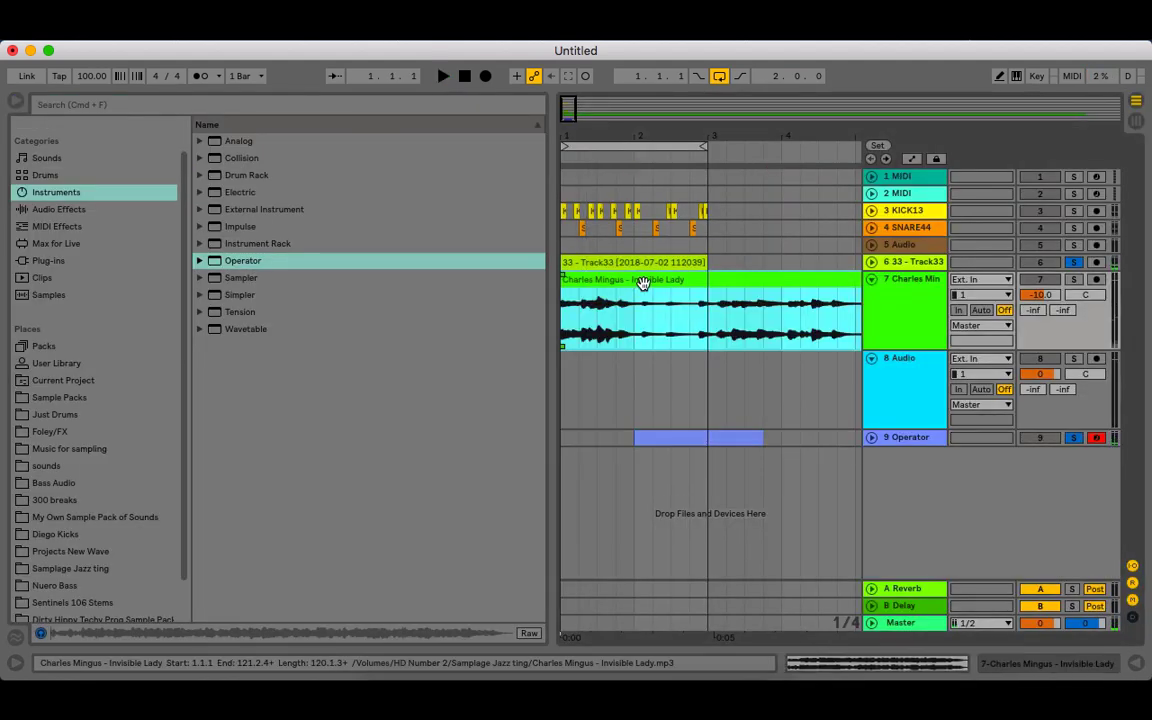
{"action": "left_click", "coordinate": [1074, 278]}
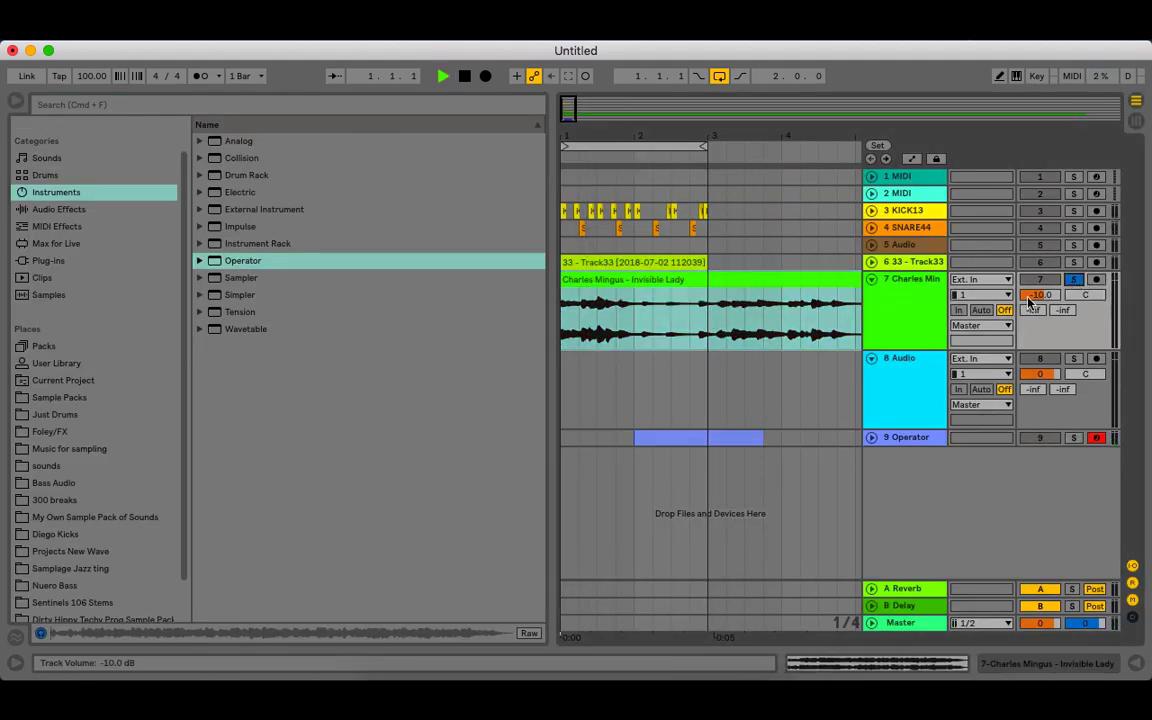
{"action": "double_click", "coordinate": [684, 290]}
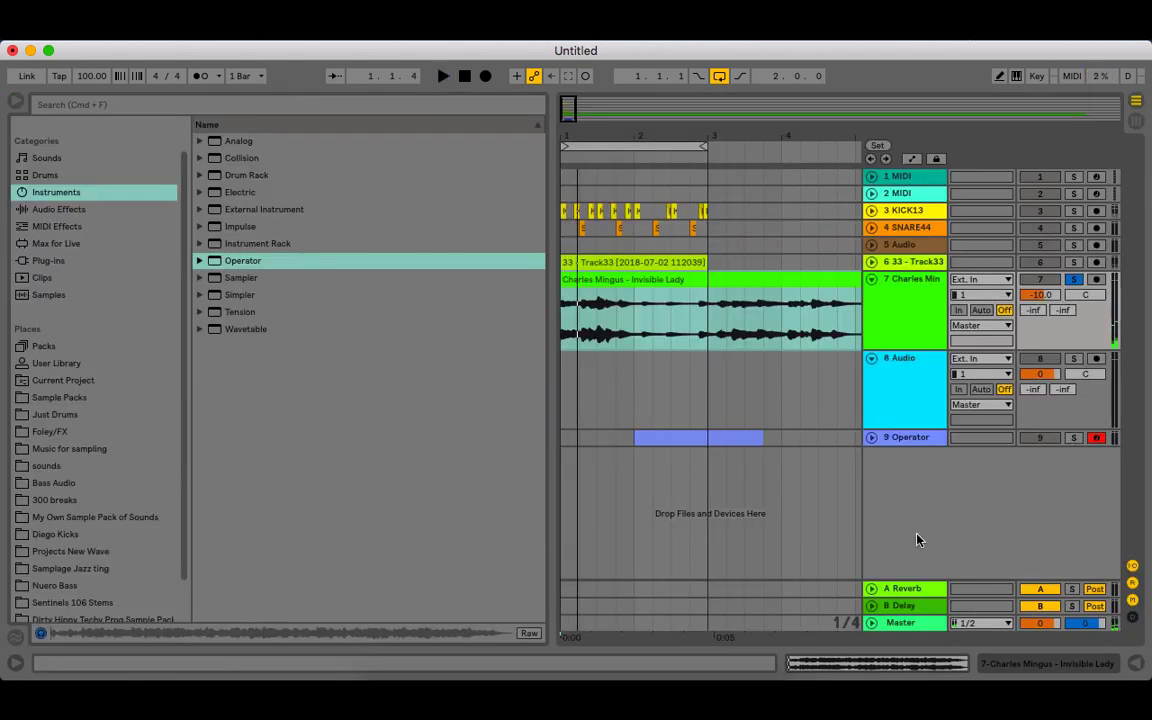
{"action": "key", "text": "space"}
{"action": "left_click_drag", "start_coordinate": [687, 132], "coordinate": [606, 160]}
{"action": "left_click", "coordinate": [720, 78]}
- Play the soloed Invisible Lady sample from 1.4.1 and from its start to find a usable phrase
{"action": "key", "text": "space"}
{"action": "left_click", "coordinate": [608, 323]}
{"action": "key", "text": "space"}
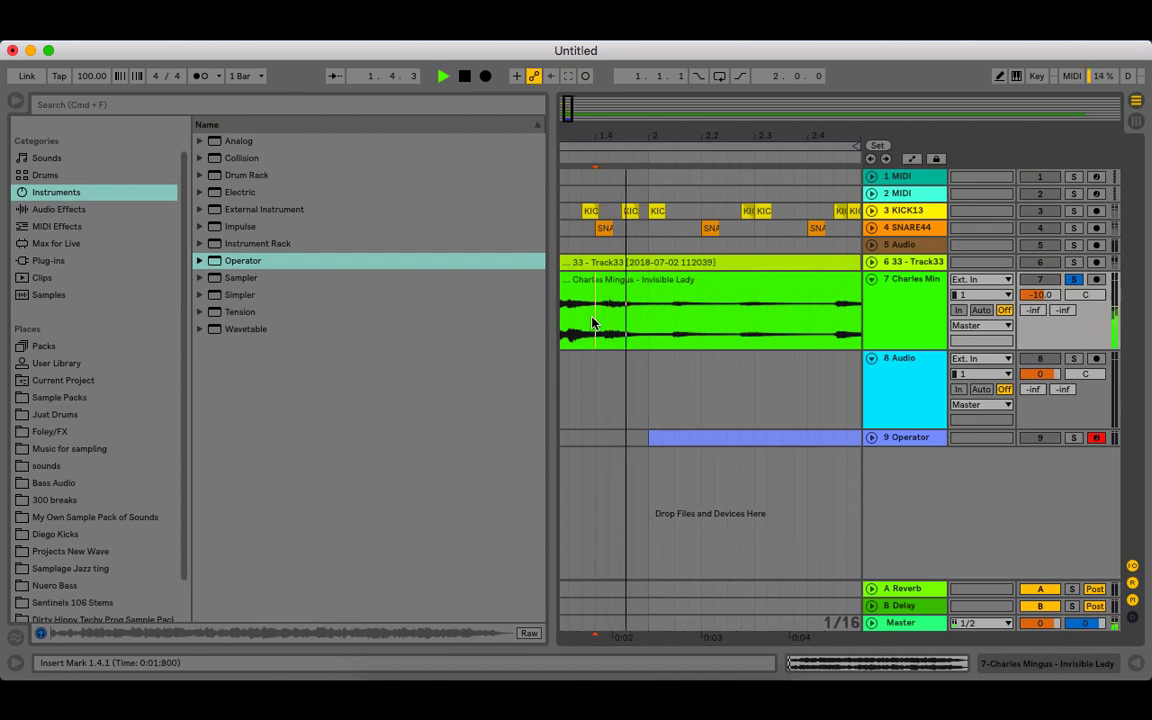
{"action": "left_click", "coordinate": [592, 323]}
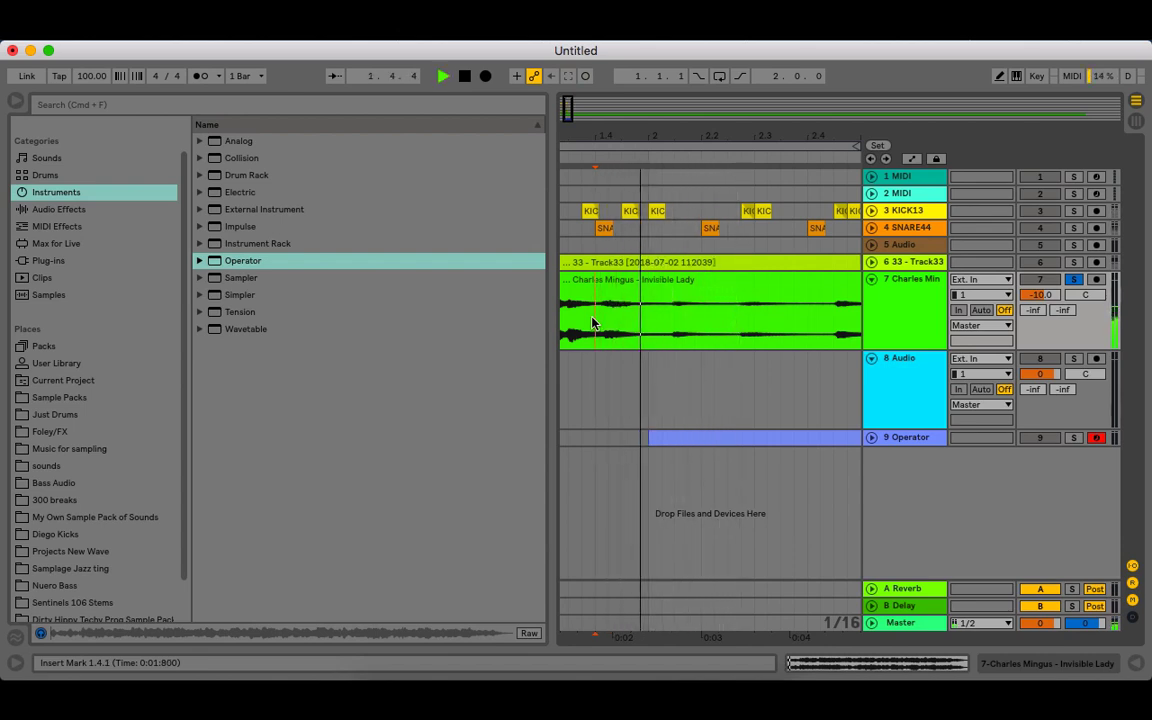
{"action": "key", "text": "space"}
{"action": "scroll", "coordinate": [663, 195], "scroll_direction": "left", "scroll_amount": 3}
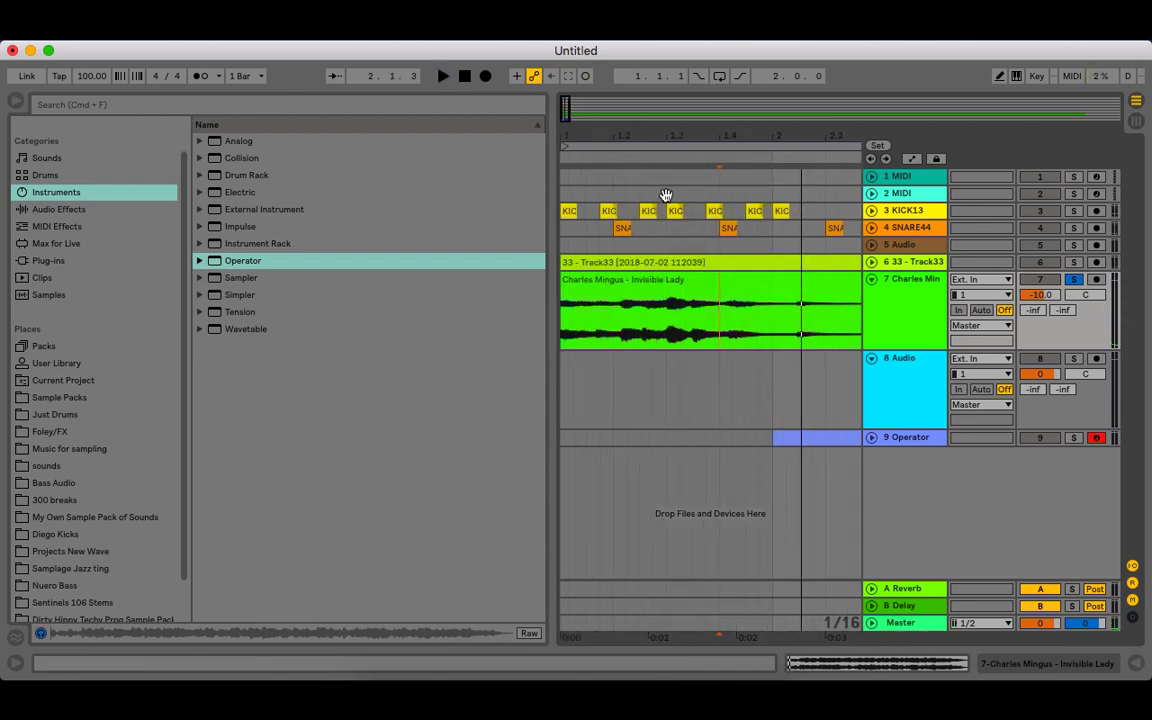
{"action": "left_click", "coordinate": [566, 321]}
{"action": "left_click", "coordinate": [562, 320]}
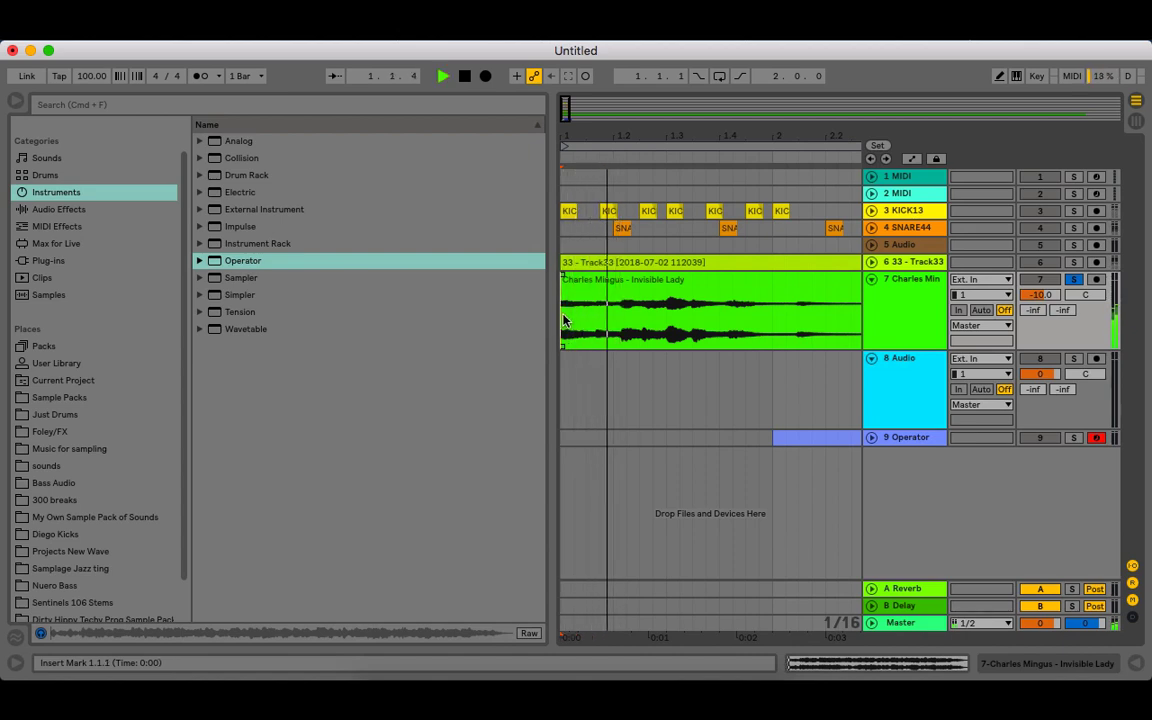
{"action": "key", "text": "space"}
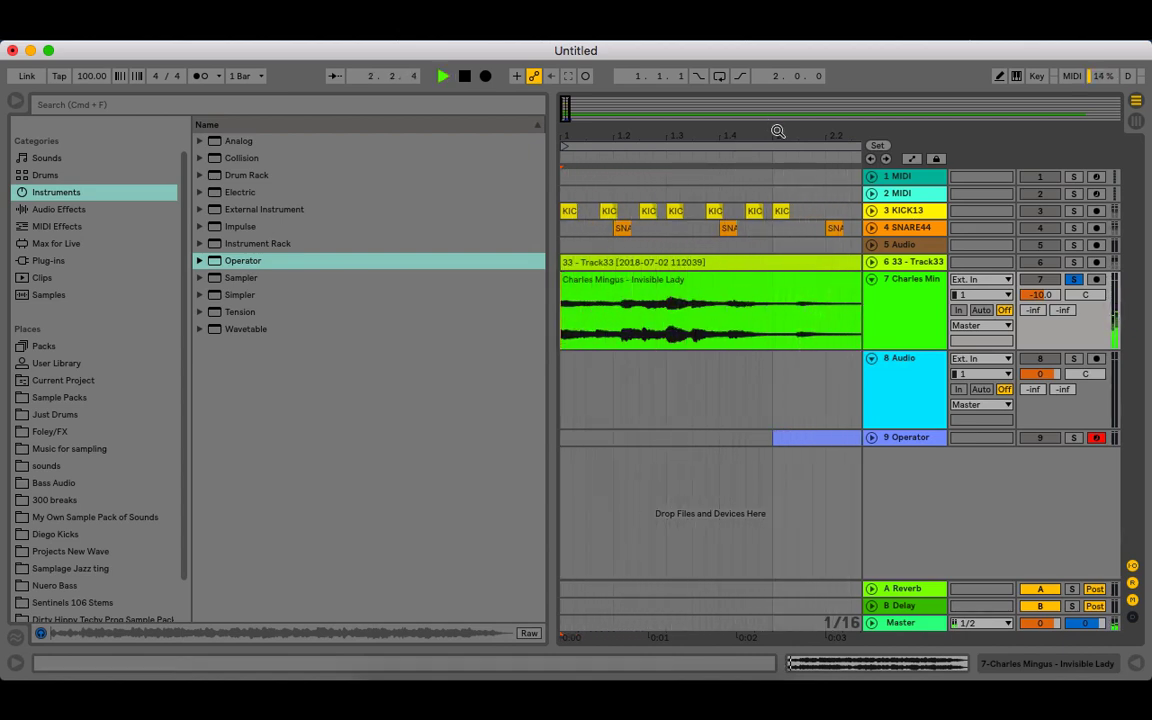
{"action": "left_click_drag", "start_coordinate": [779, 131], "coordinate": [655, 80]}
{"action": "left_click_drag", "start_coordinate": [731, 136], "coordinate": [717, 131]}
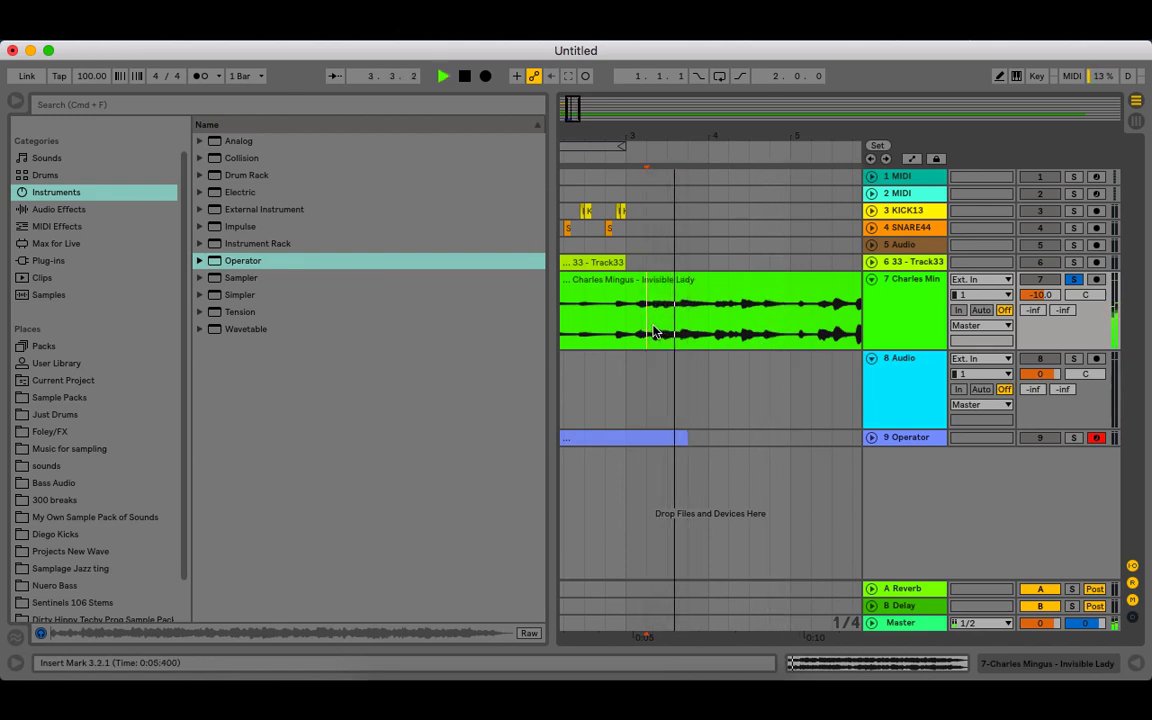
- Audition the individual Invisible Lady notes around bar 7, starting from 7.1.1, 6.4.3 and 7.3.1
{"action": "left_click_drag", "start_coordinate": [652, 143], "coordinate": [652, 136]}
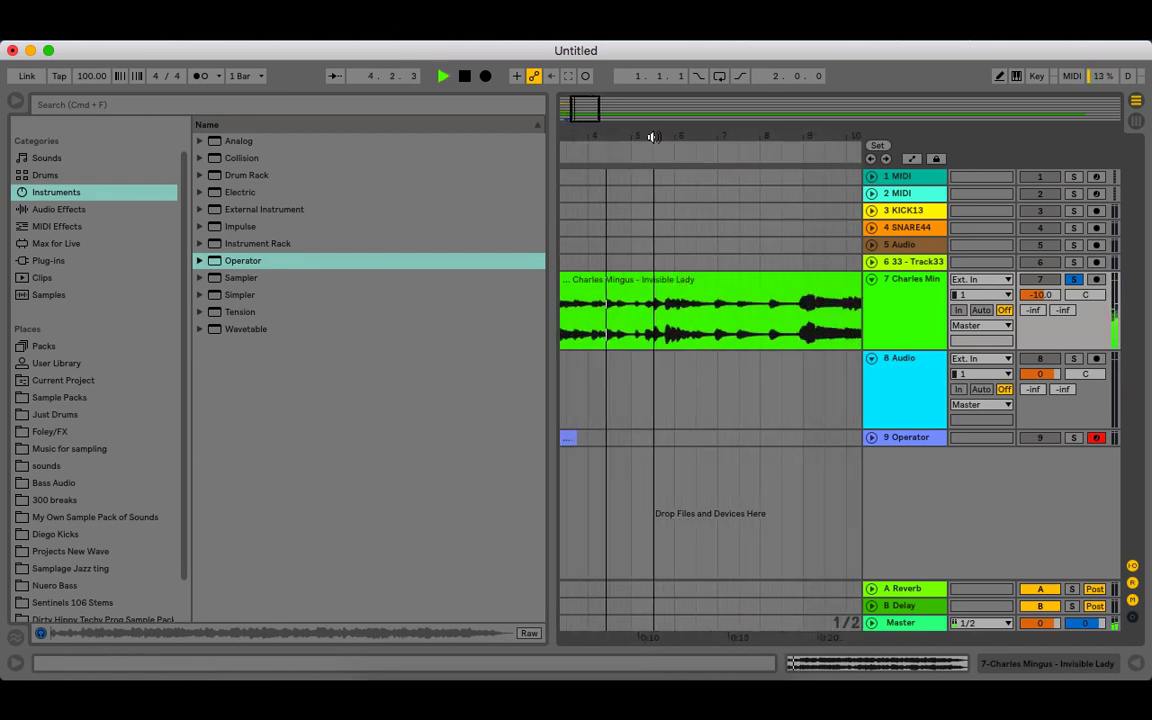
{"action": "left_click", "coordinate": [716, 331]}
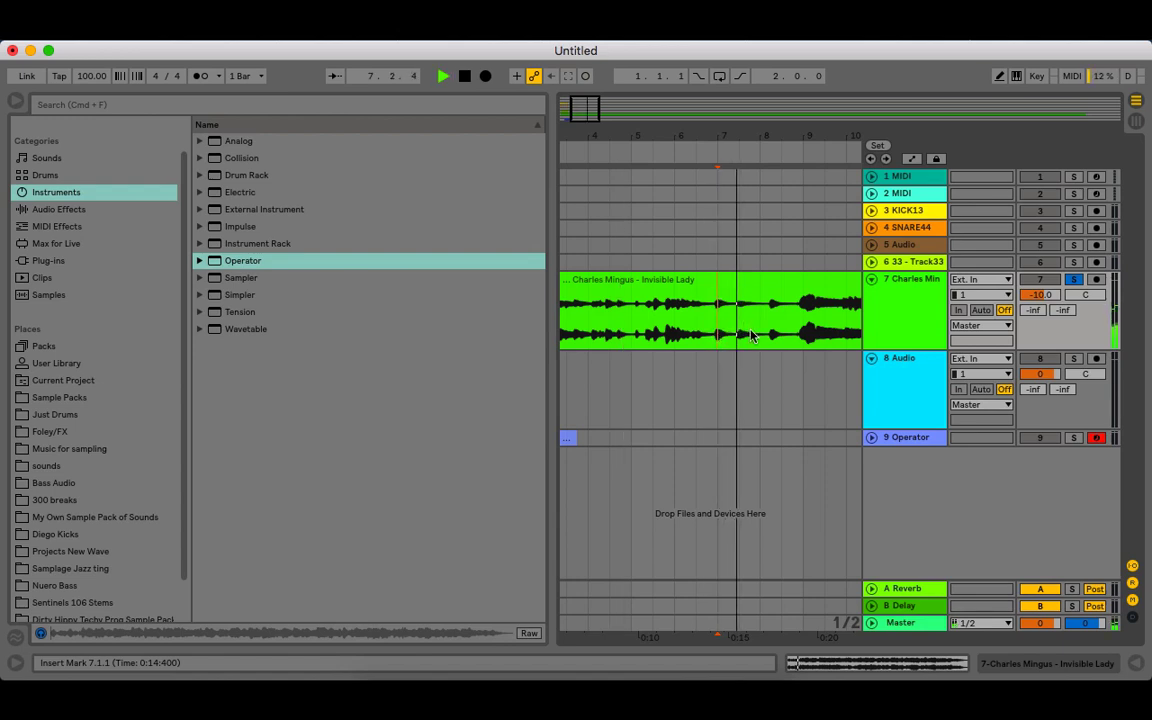
{"action": "key", "text": "space"}
{"action": "left_click_drag", "start_coordinate": [764, 135], "coordinate": [746, 160]}
{"action": "key", "text": "space"}
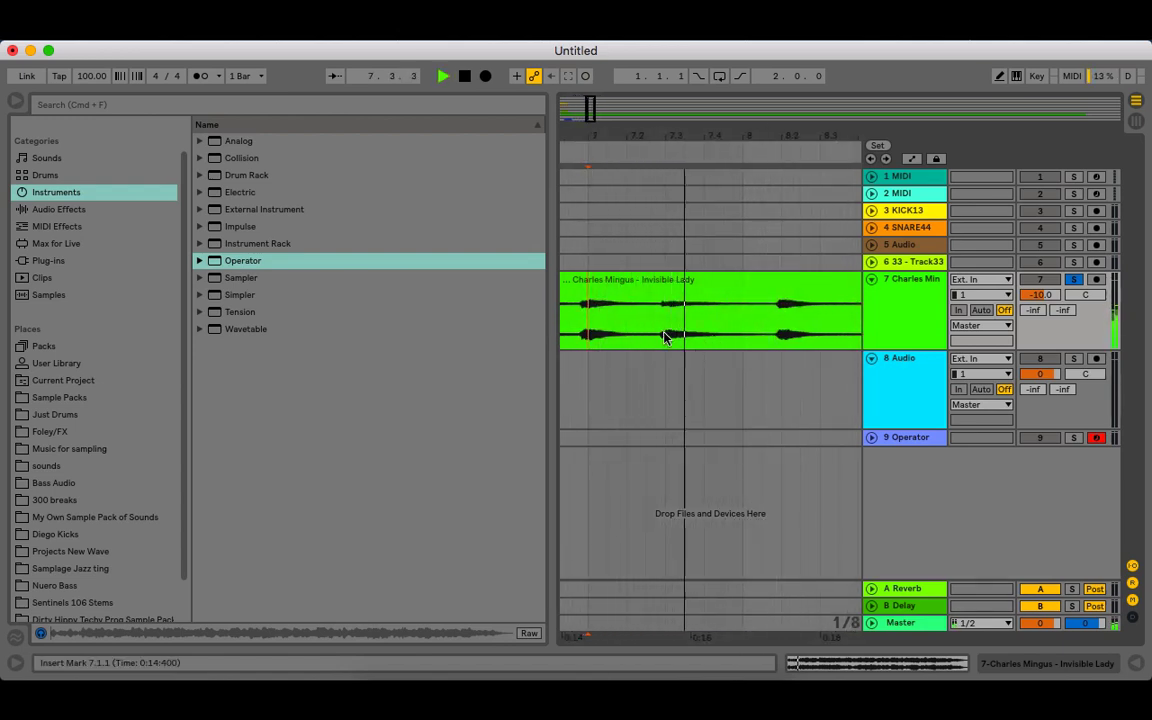
{"action": "left_click", "coordinate": [572, 321]}
{"action": "key", "text": "space"}
{"action": "key", "text": "space"}
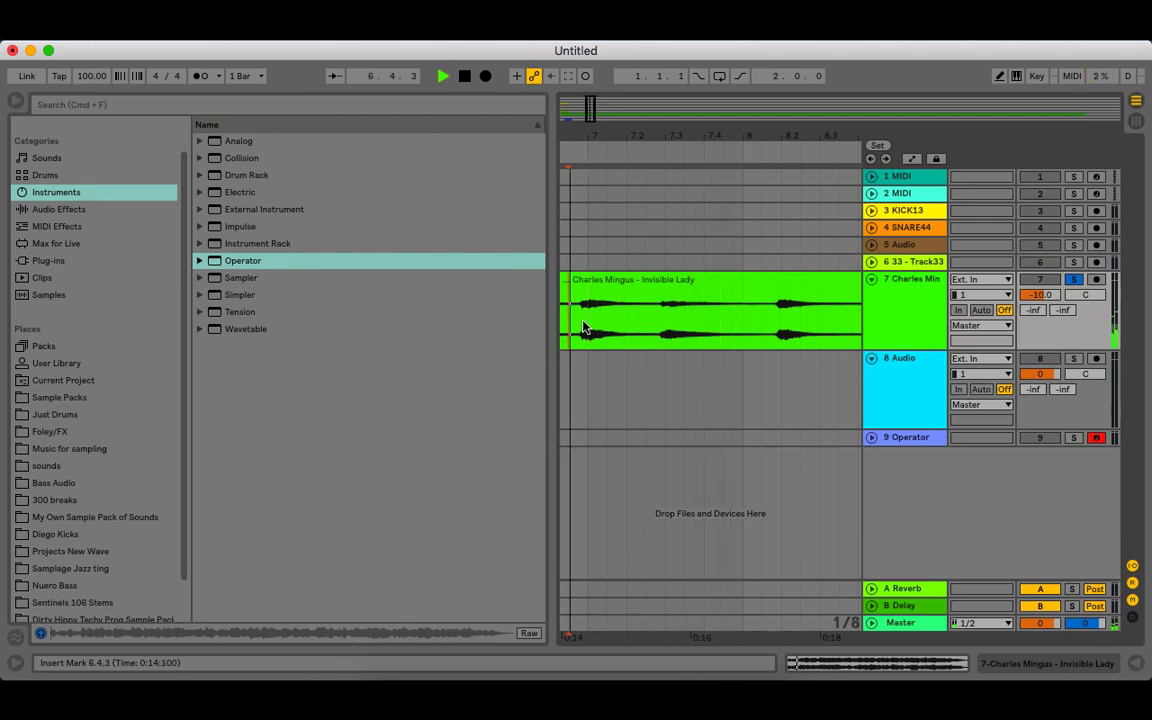
{"action": "left_click", "coordinate": [667, 329]}
{"action": "key", "text": "space"}
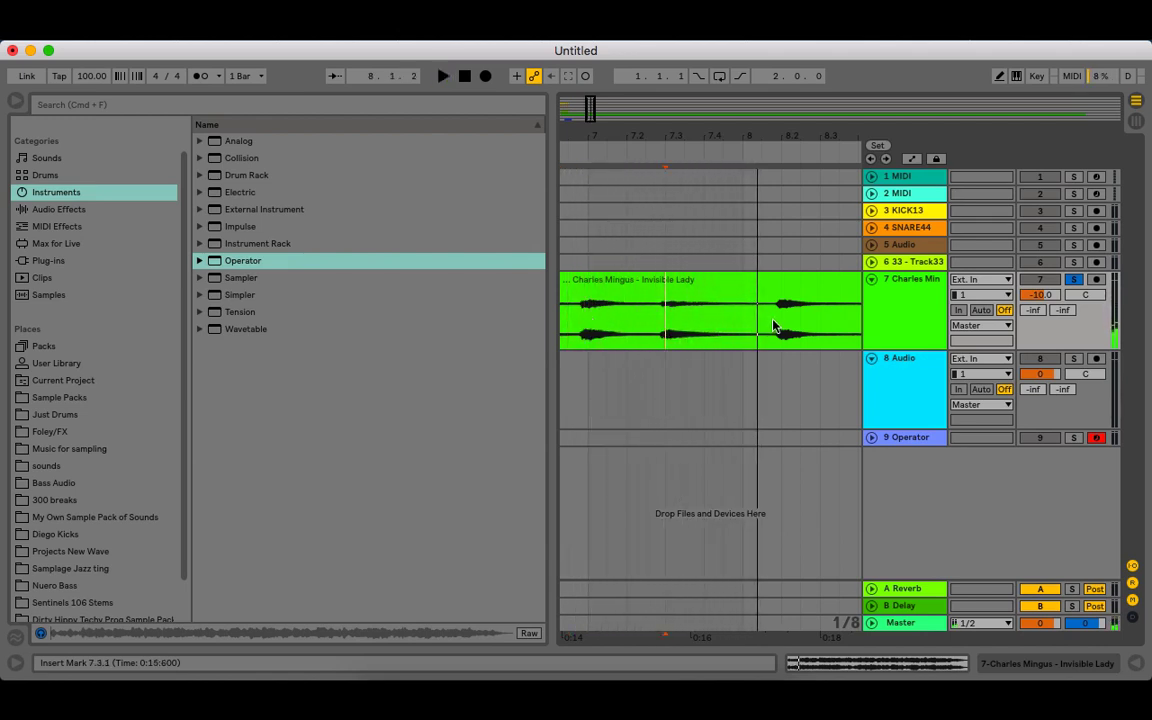
- Split the Invisible Lady clip into a separate slice from about 7.2.4 to 8.1.3 and play it
{"action": "left_click_drag", "start_coordinate": [760, 328], "coordinate": [660, 327]}
{"action": "key", "text": "super+e"}
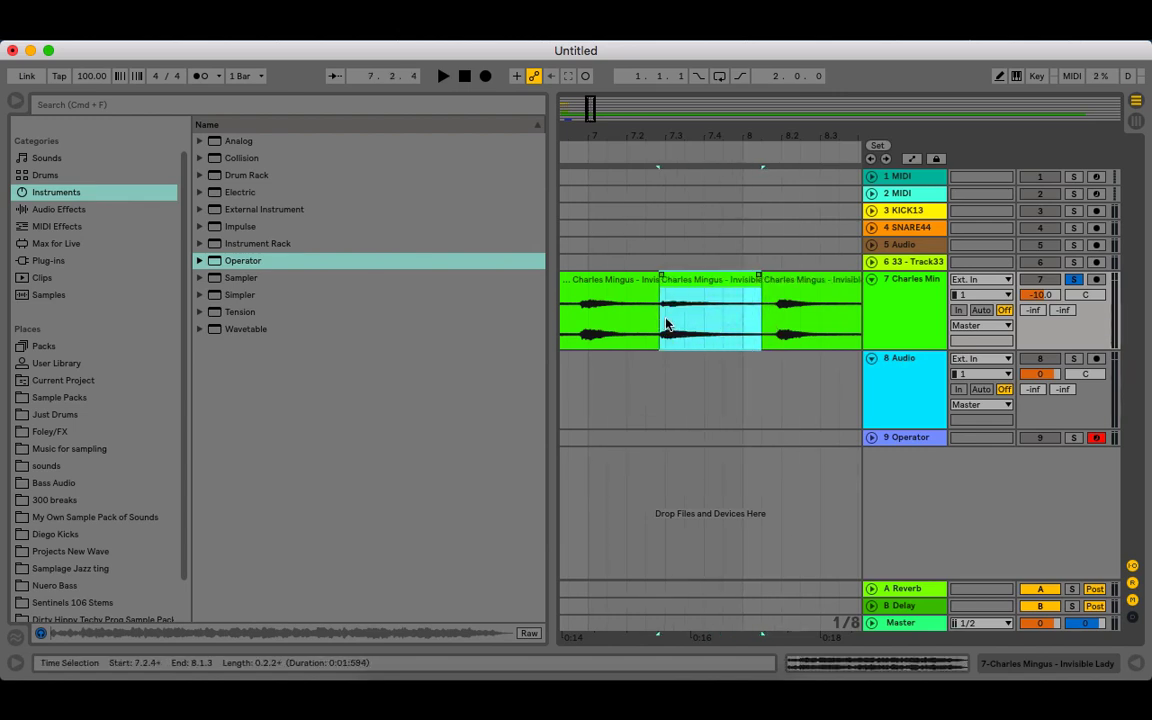
{"action": "key", "text": "space"}
{"action": "key", "text": "space"}
- Delete the part of the sample before the slice, move the slice to 1.1.1, and play it there
{"action": "left_click_drag", "start_coordinate": [769, 157], "coordinate": [722, 160]}
{"action": "left_click", "coordinate": [636, 279]}
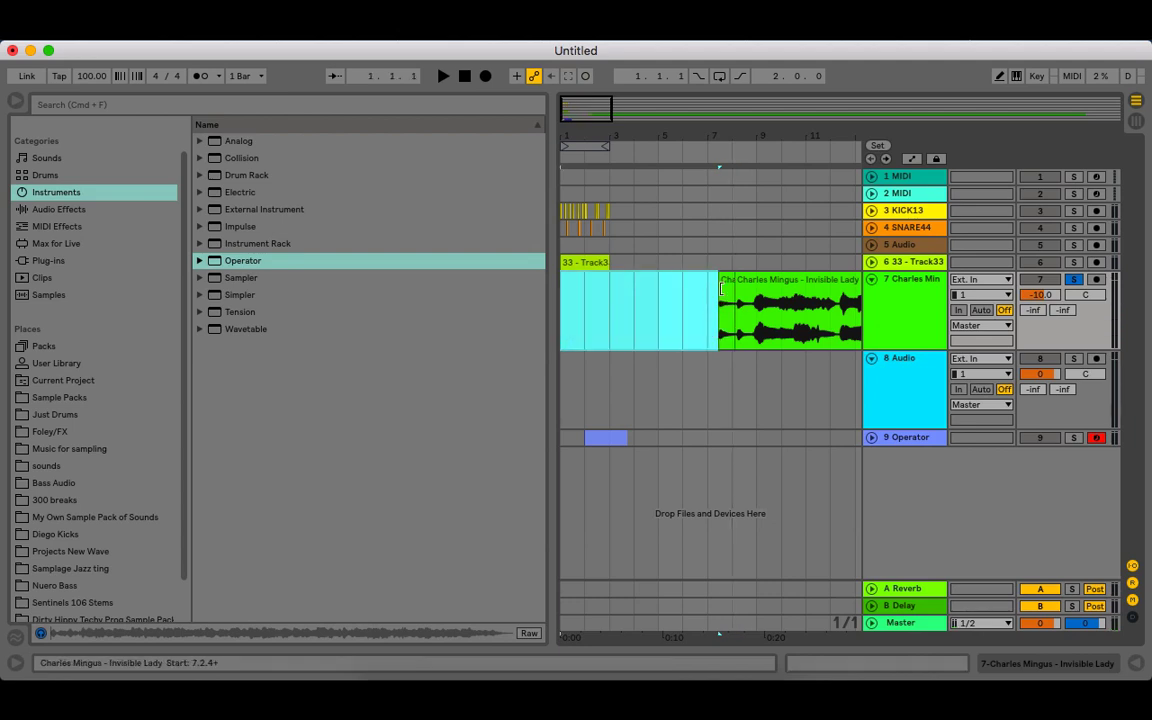
{"action": "left_click_drag", "start_coordinate": [727, 278], "coordinate": [567, 309]}
{"action": "key", "text": "space"}
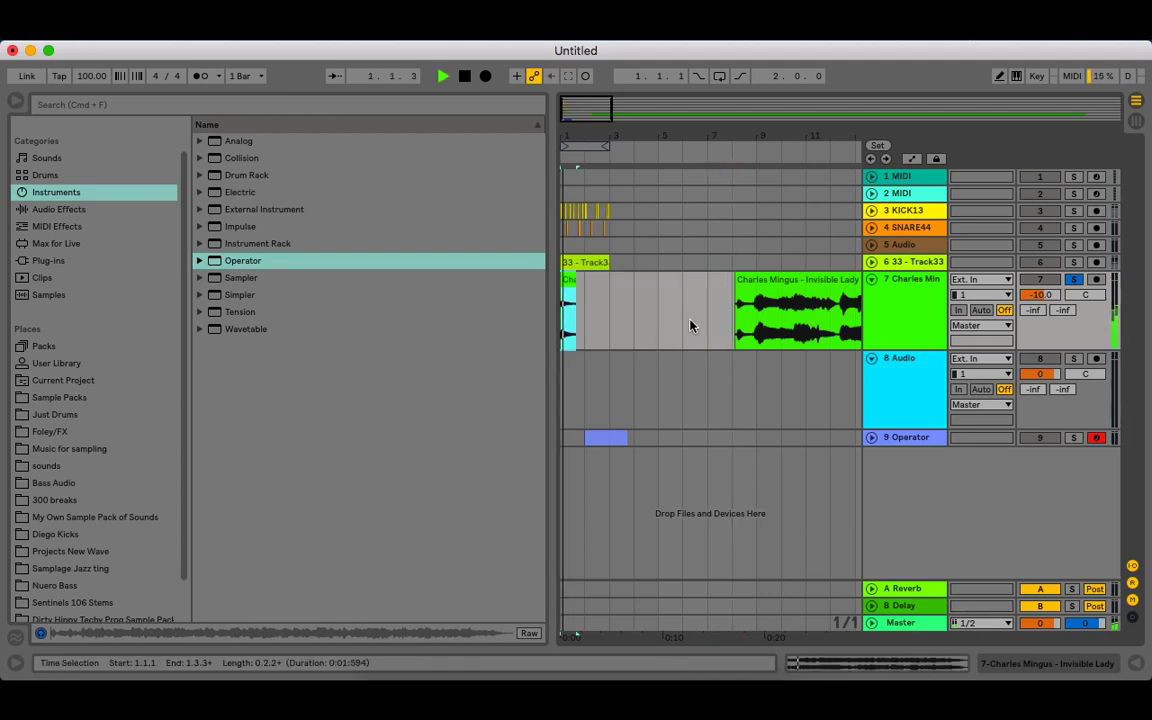
- Audition the remaining Invisible Lady clip from 9.1.1 and 9.2.1 for another phrase
{"action": "left_click", "coordinate": [764, 137]}
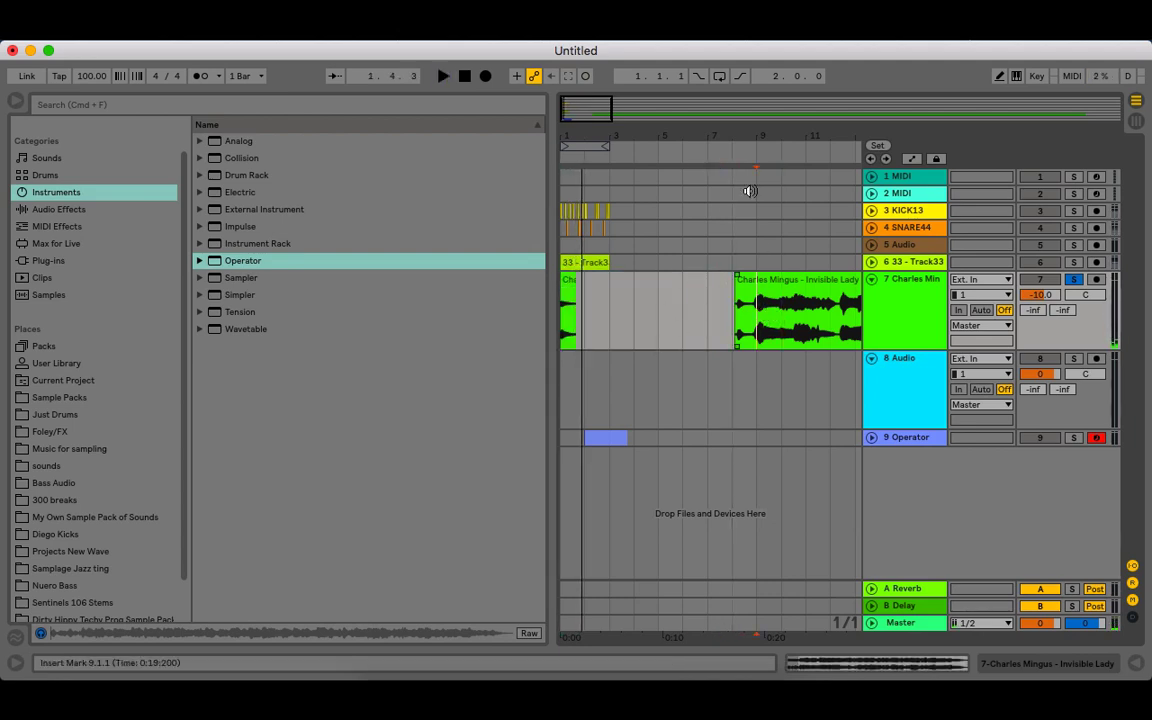
{"action": "left_click_drag", "start_coordinate": [769, 128], "coordinate": [651, 197]}
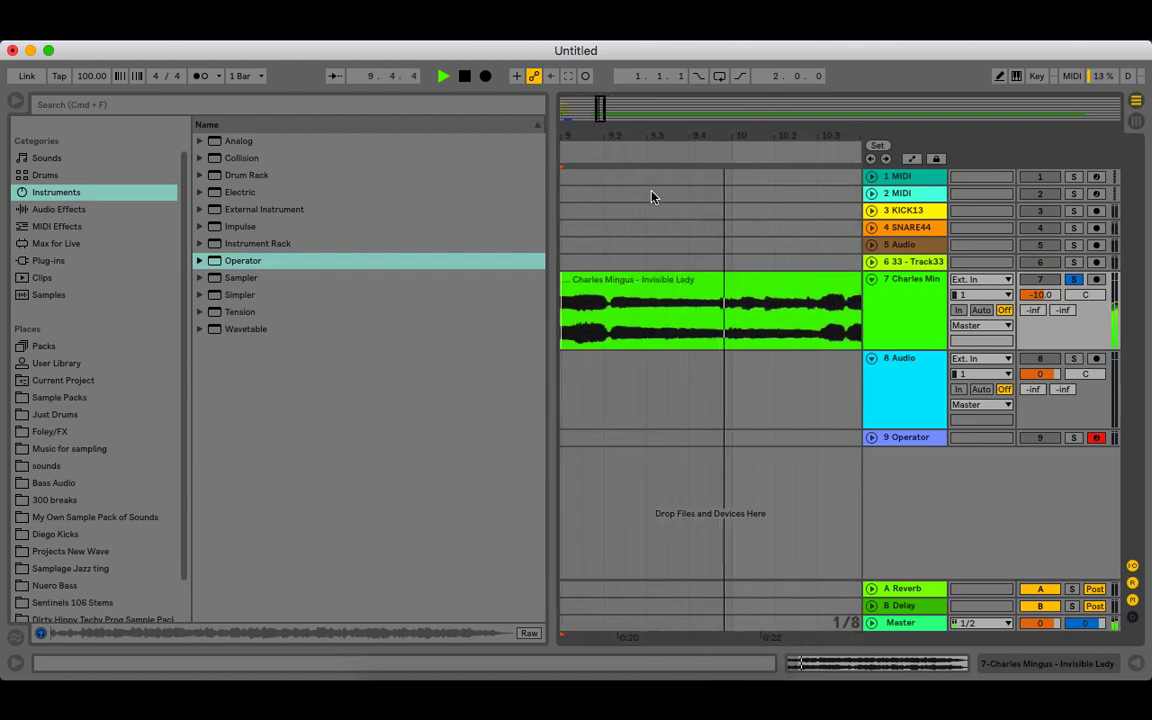
{"action": "left_click", "coordinate": [655, 309]}
{"action": "left_click", "coordinate": [622, 316]}
{"action": "left_click", "coordinate": [610, 324]}
{"action": "key", "text": "space"}
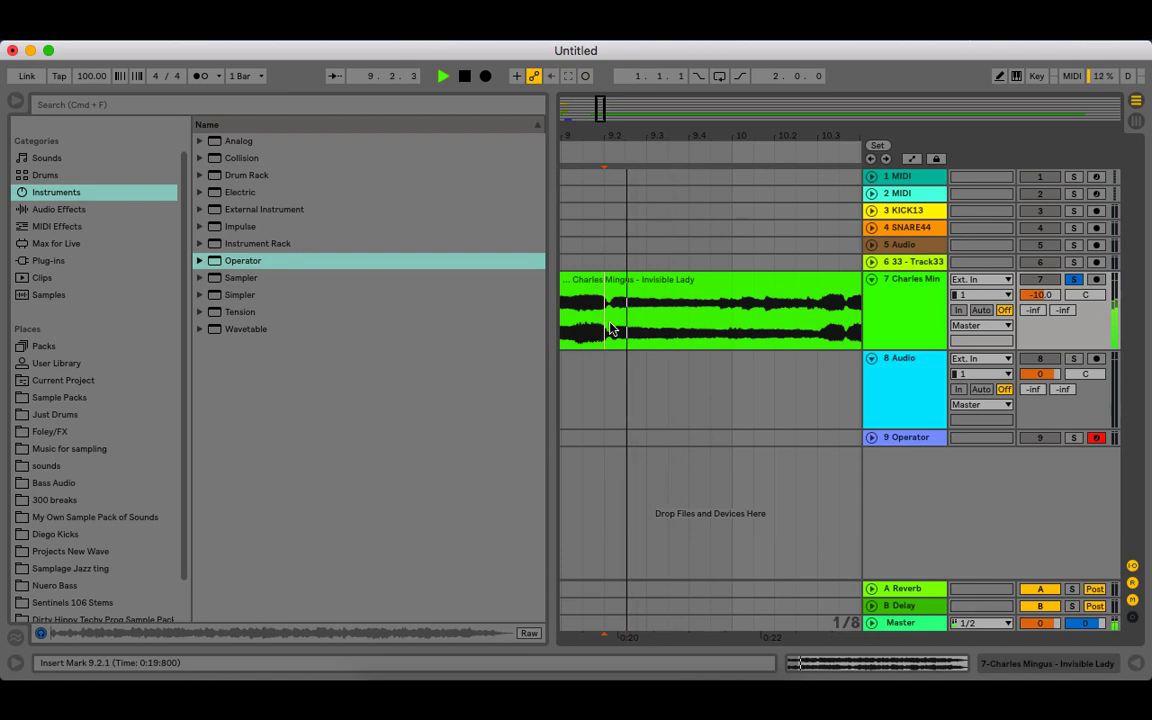
{"action": "mouse_move", "coordinate": [607, 125]}
{"action": "left_mouse_down"}
{"action": "mouse_move", "coordinate": [650, 110]}
{"action": "mouse_move", "coordinate": [650, 98]}
{"action": "mouse_move", "coordinate": [795, 96]}
{"action": "mouse_move", "coordinate": [762, 92]}
{"action": "left_mouse_up"}
{"action": "key", "text": "space"}
{"action": "left_click", "coordinate": [602, 357]}
{"action": "key", "text": "space"}
{"action": "key", "text": "space"}
- Extend the remaining Invisible Lady clip back to the sample's beginning, move it to start near 5.3.4, and play it
{"action": "left_click_drag", "start_coordinate": [733, 317], "coordinate": [658, 317]}
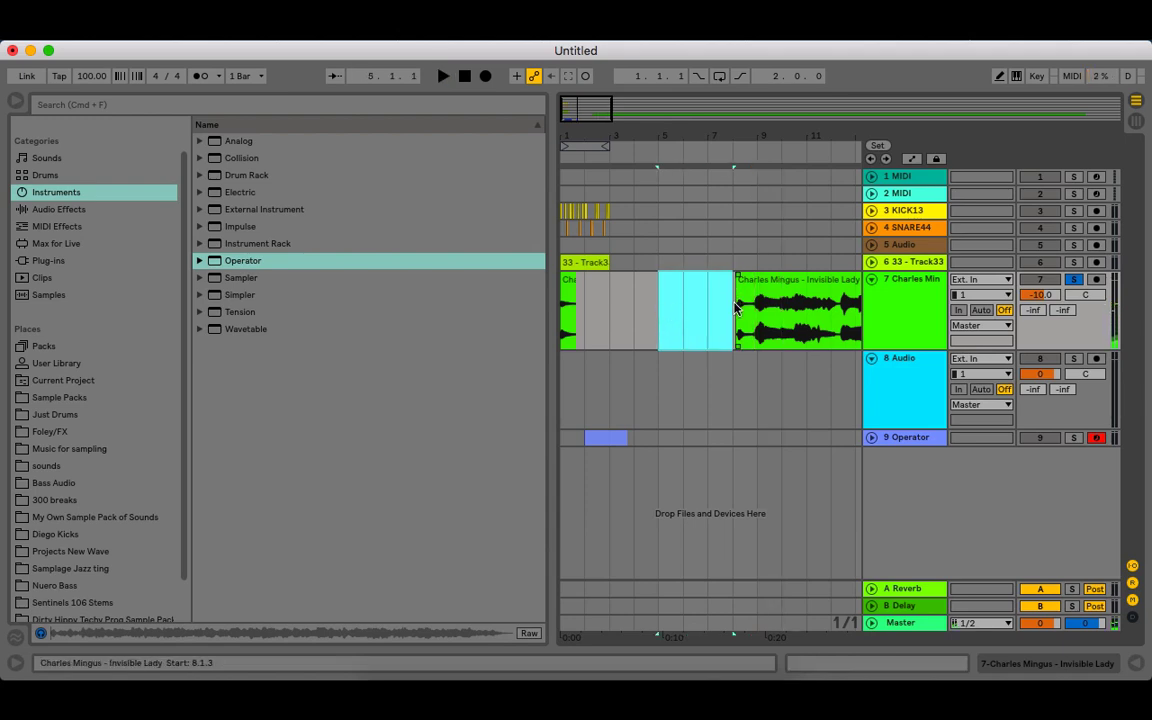
{"action": "left_click_drag", "start_coordinate": [735, 313], "coordinate": [614, 336]}
{"action": "left_click_drag", "start_coordinate": [635, 281], "coordinate": [678, 286]}
{"action": "key", "text": "space"}
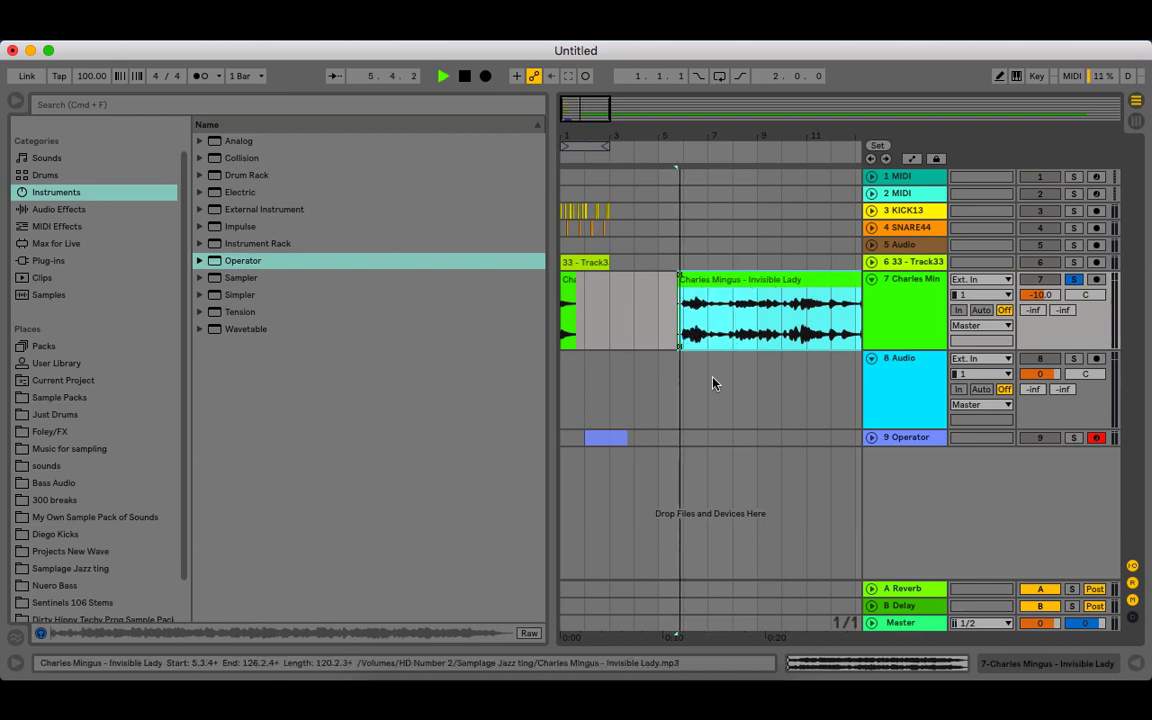
- Audition the soloed slice at 1.1.1 and the remaining Invisible Lady clip from 8.1.1
{"action": "key", "text": "space"}
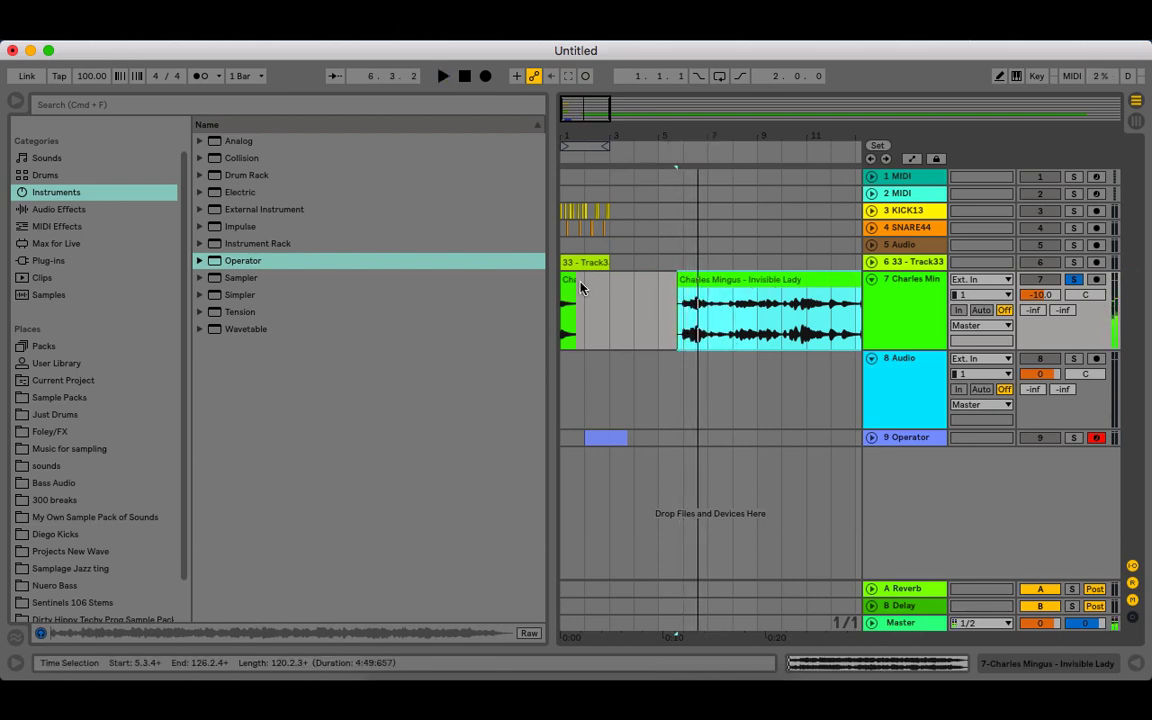
{"action": "left_click", "coordinate": [570, 283]}
{"action": "key", "text": "space"}
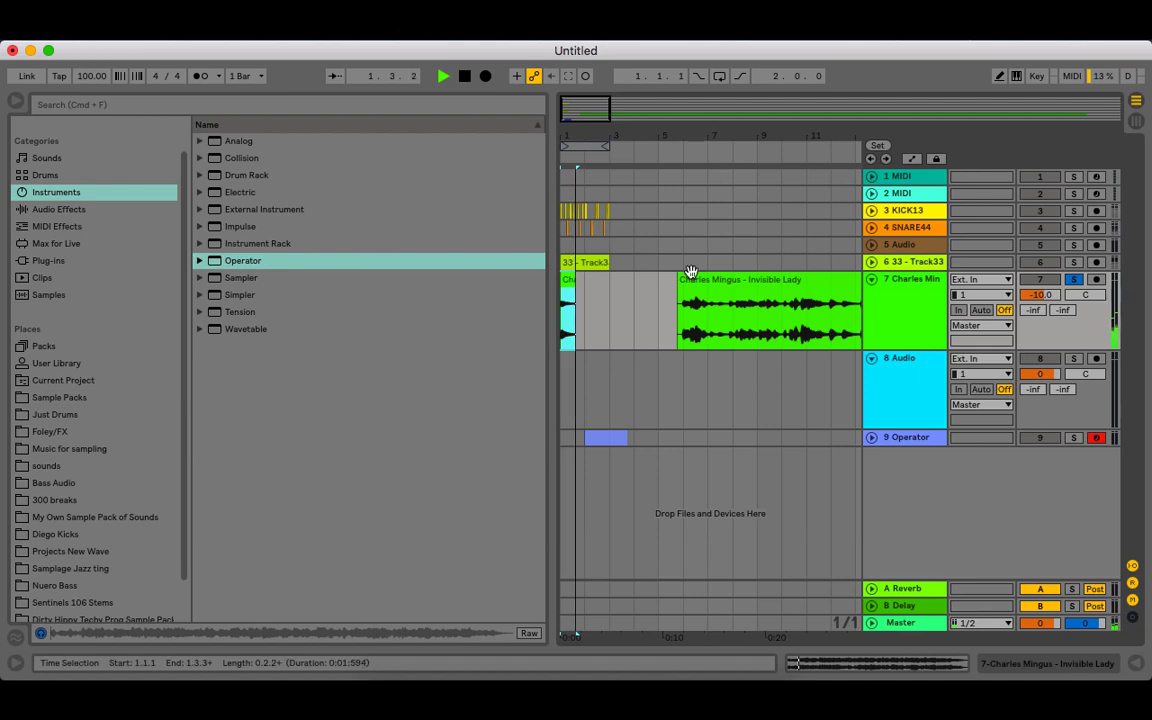
{"action": "left_click", "coordinate": [686, 328]}
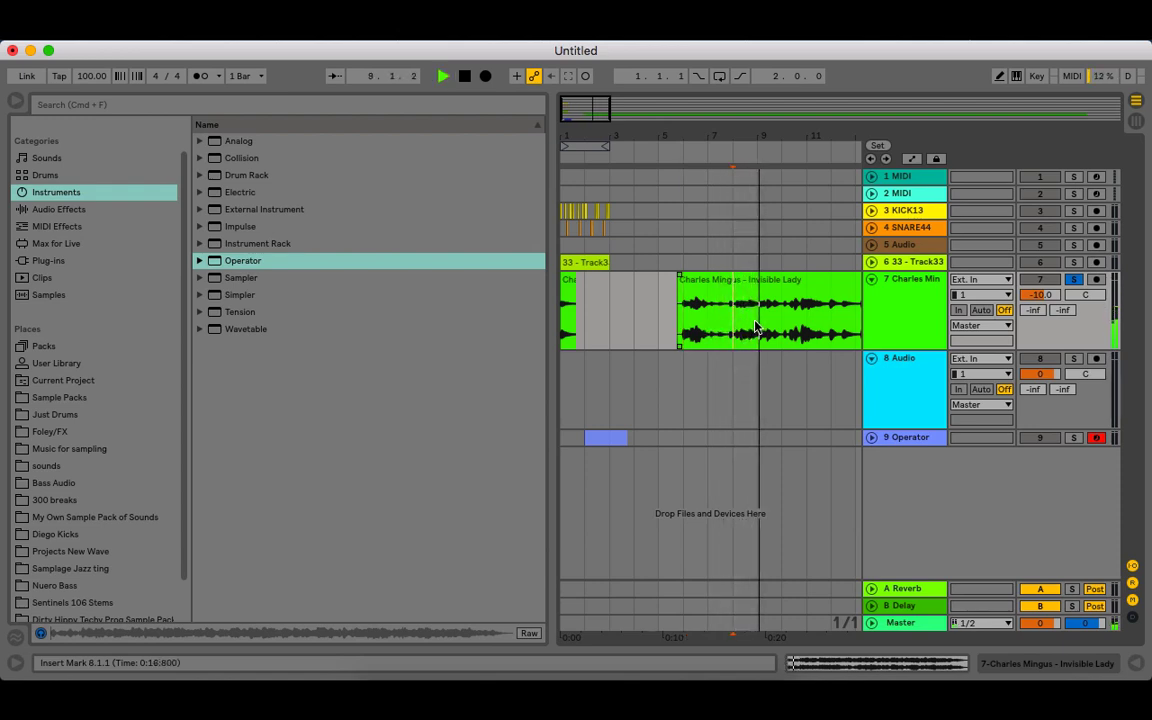
{"action": "key", "text": "space"}
{"action": "left_click", "coordinate": [570, 282]}
{"action": "key", "text": "space"}
{"action": "key", "text": "space"}
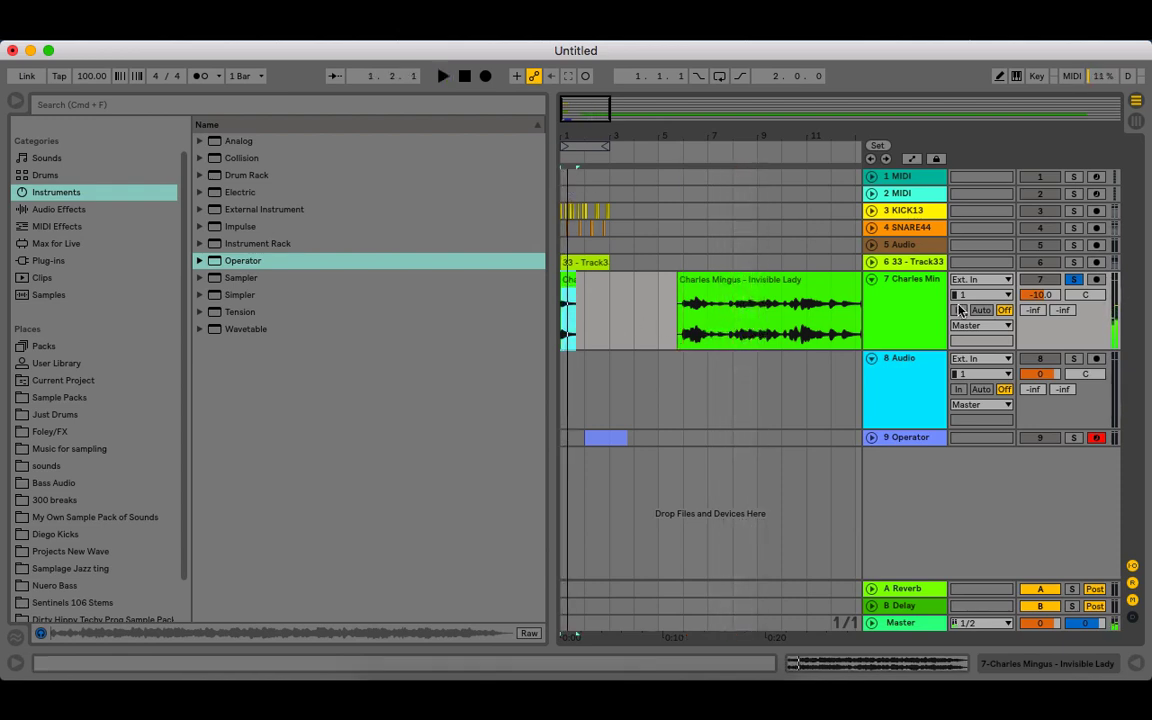
- Unsolo the Invisible Lady track, raise its volume to -3.8, and play its first slice with the drums
{"action": "left_click", "coordinate": [1072, 282]}
{"action": "key", "text": "space"}
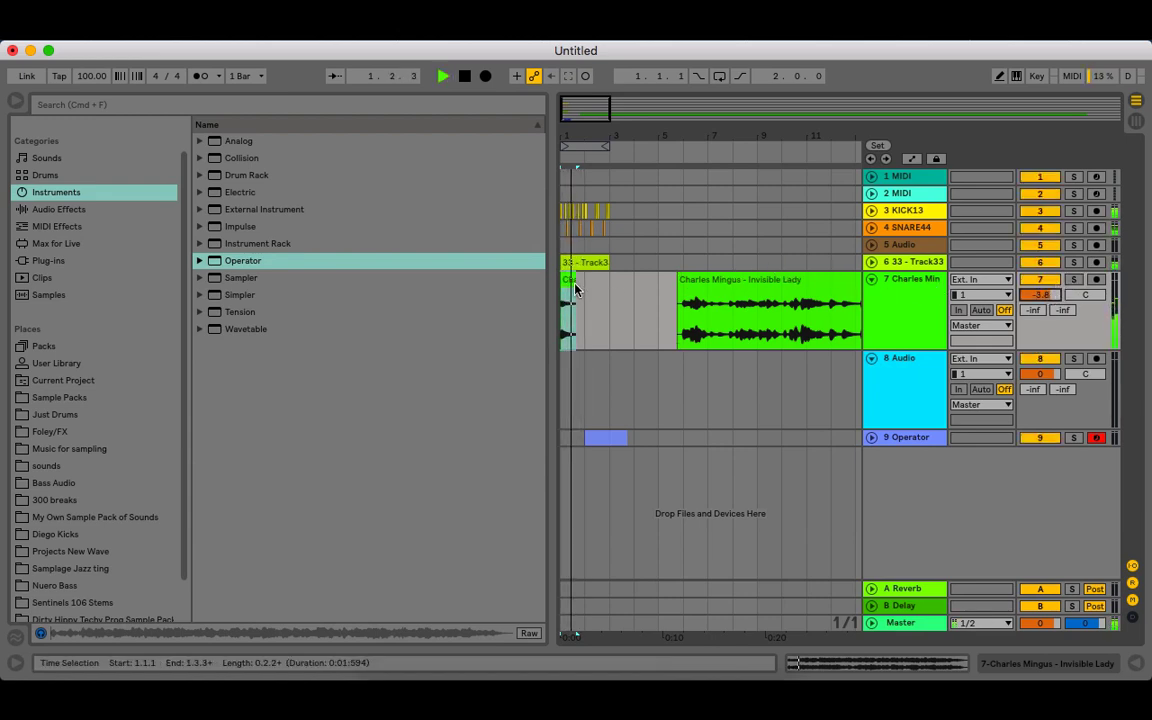
{"action": "key", "text": "space"}
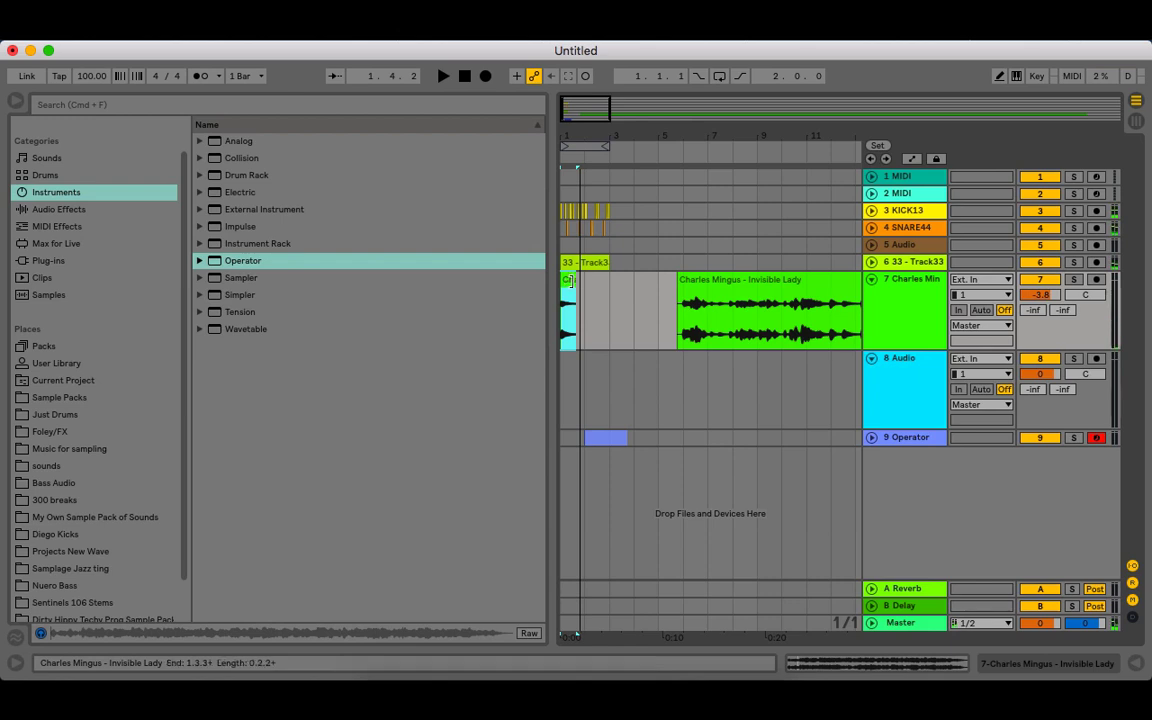
- Extend the first Invisible Lady slice to end at 2.1.1 and play it over the drums
{"action": "left_click_drag", "start_coordinate": [574, 281], "coordinate": [585, 282]}
{"action": "key", "text": "space"}
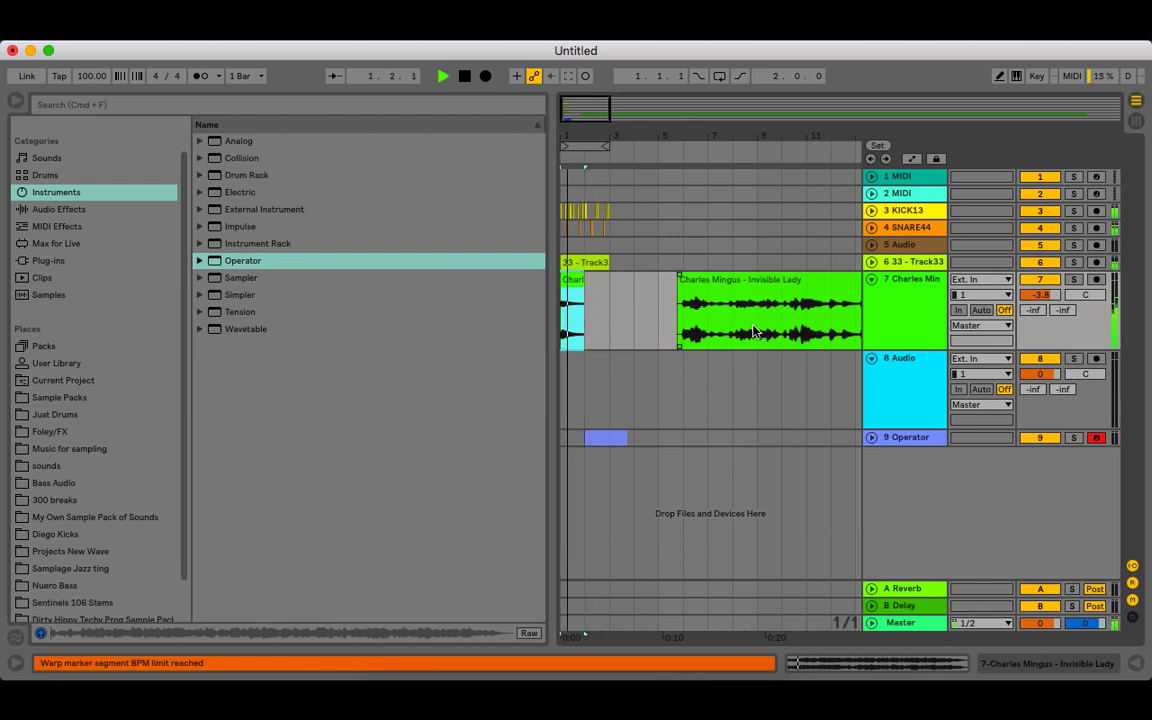
- Split a one-bar slice from 8.1.1 to 9.1.1 in the Invisible Lady clip, move it to 2.1.1, and play it
{"action": "left_click", "coordinate": [741, 323]}
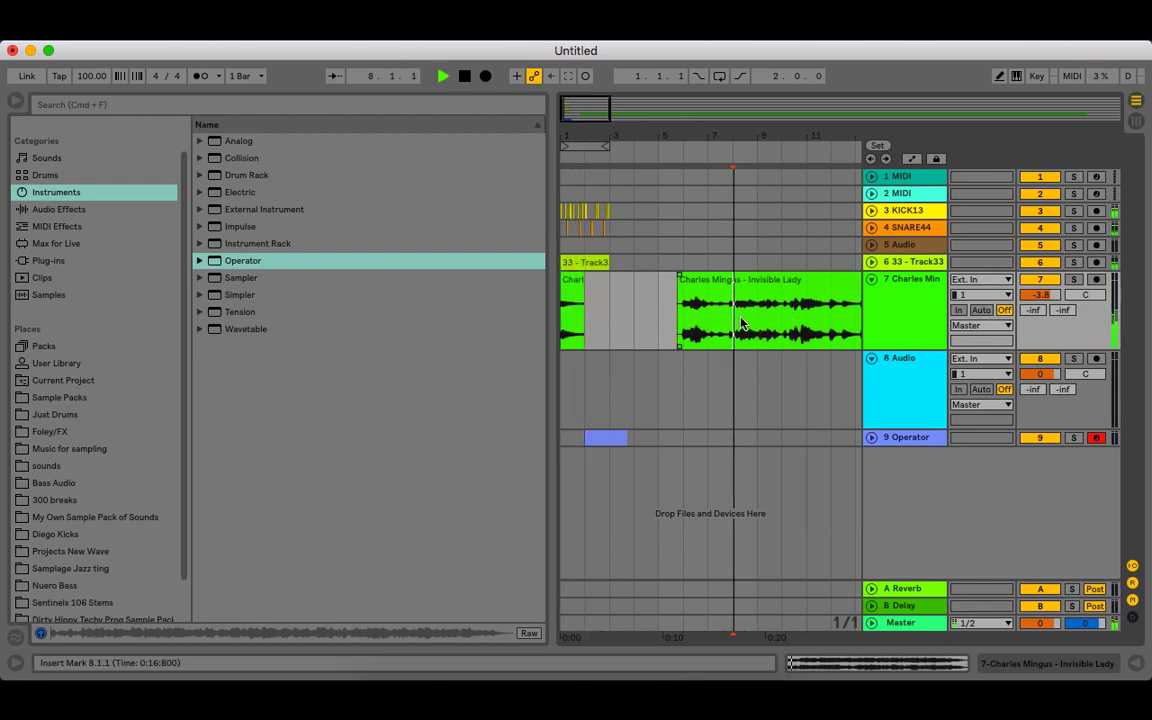
{"action": "left_click_drag", "start_coordinate": [757, 135], "coordinate": [758, 138]}
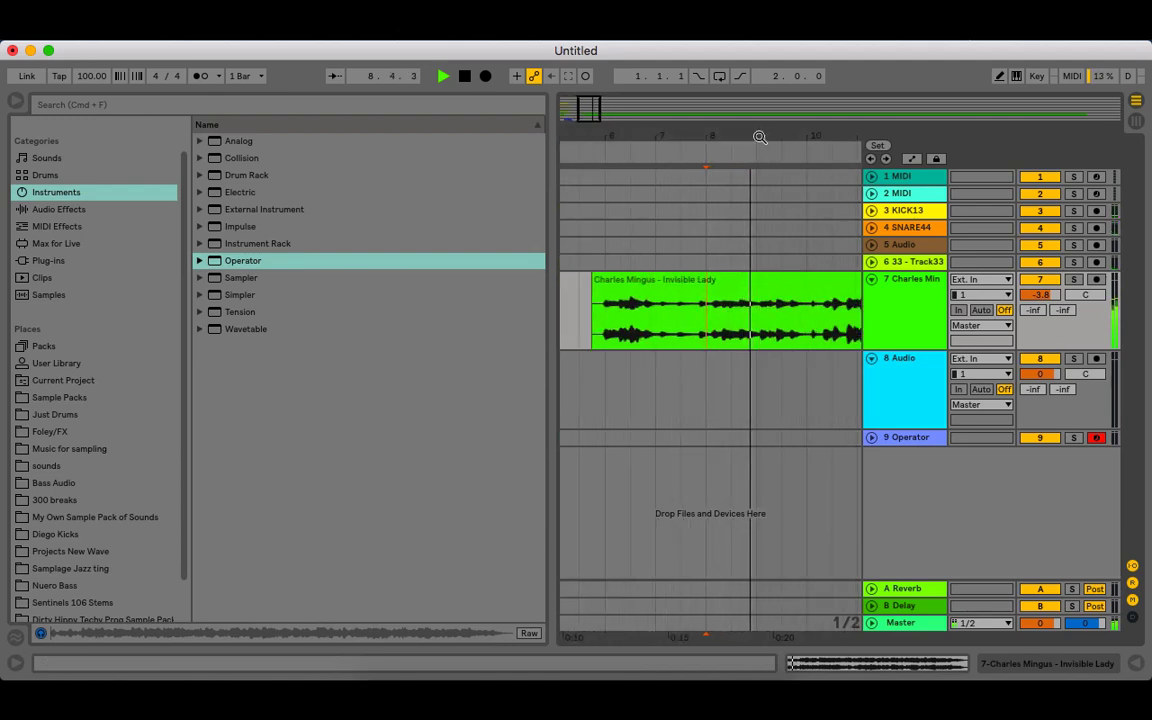
{"action": "key", "text": "space"}
{"action": "key", "text": "space"}
{"action": "left_click_drag", "start_coordinate": [708, 328], "coordinate": [757, 320]}
{"action": "key", "text": "super+e"}
{"action": "key", "text": "space"}
{"action": "left_click_drag", "start_coordinate": [694, 287], "coordinate": [568, 288]}
{"action": "key", "text": "space"}
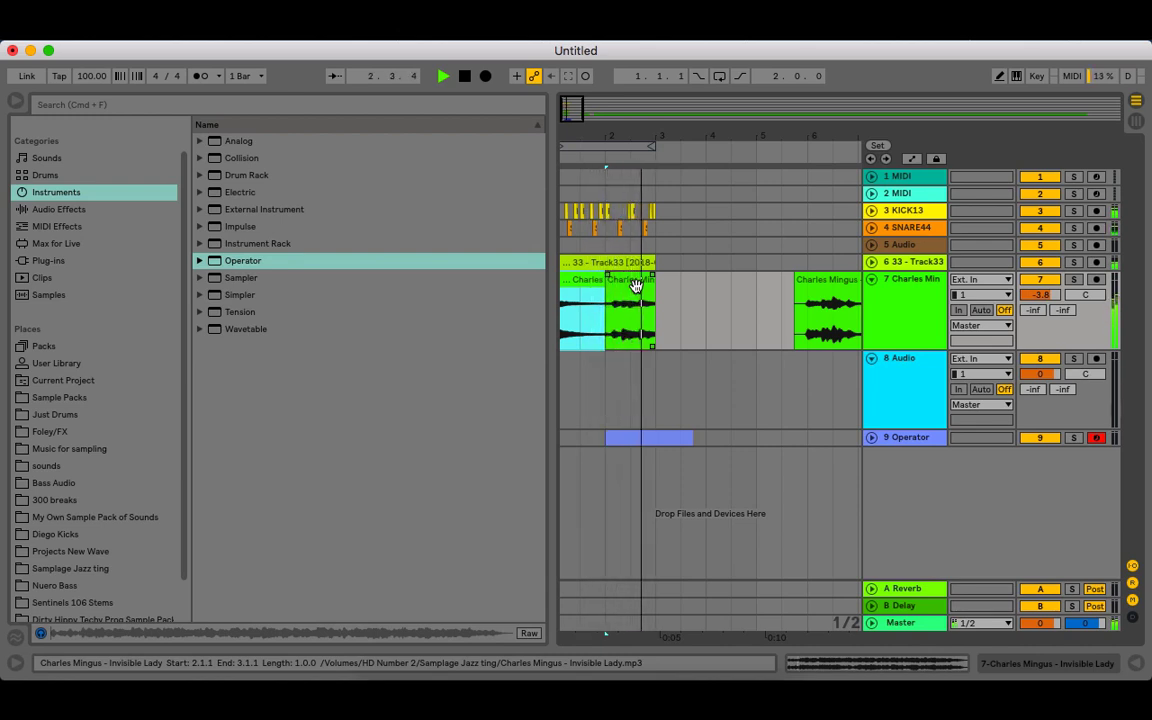
- Move the one-bar slice to 4.1.1 and audition the remaining Invisible Lady clips from 7.3.1 and 12.1.1
{"action": "left_click_drag", "start_coordinate": [636, 286], "coordinate": [738, 290]}
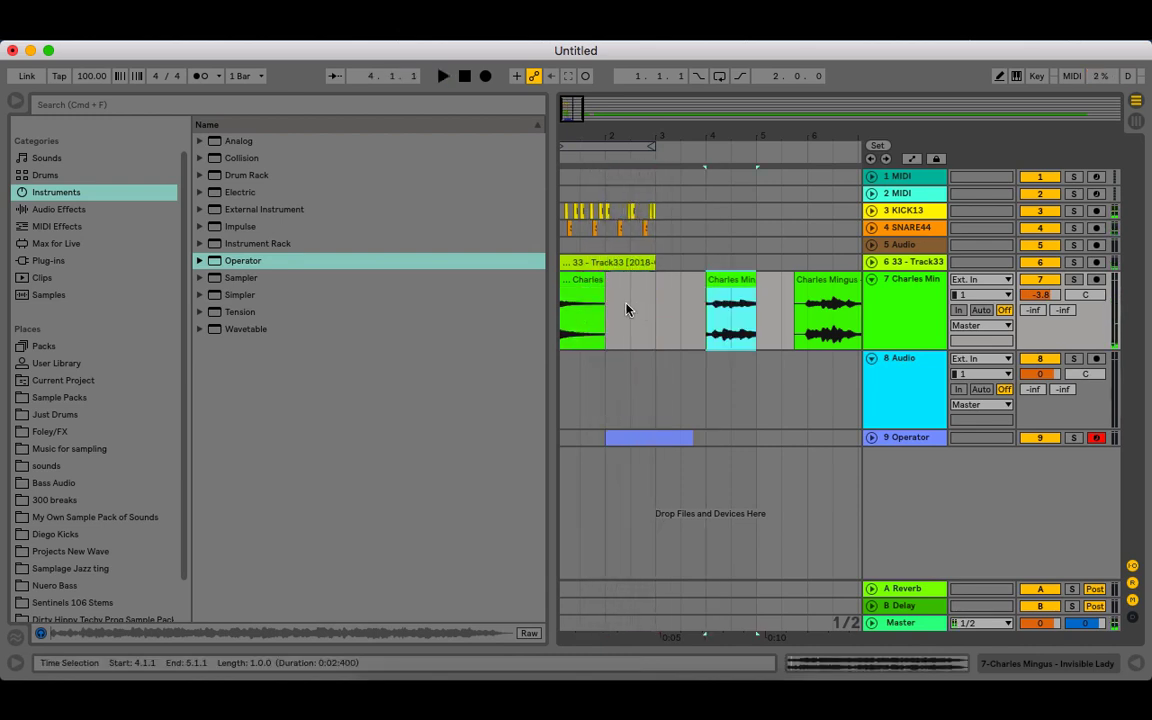
{"action": "left_click", "coordinate": [568, 296]}
{"action": "left_click_drag", "start_coordinate": [806, 137], "coordinate": [750, 112]}
{"action": "left_click", "coordinate": [783, 331]}
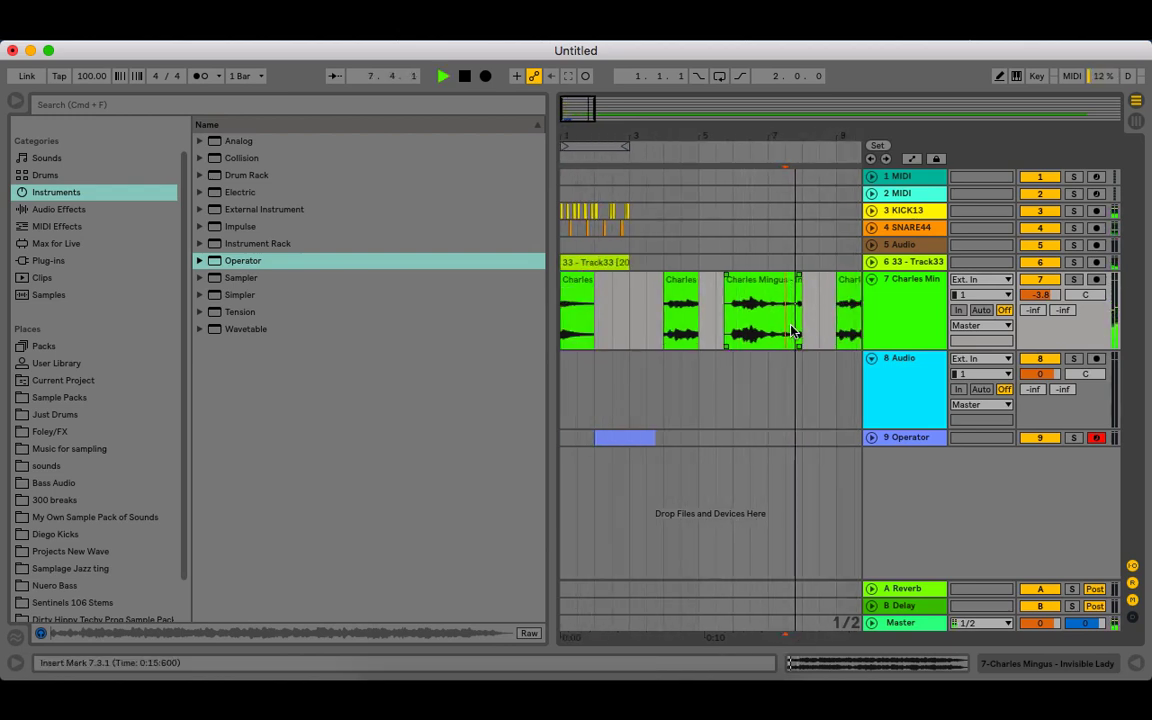
{"action": "left_click", "coordinate": [731, 331]}
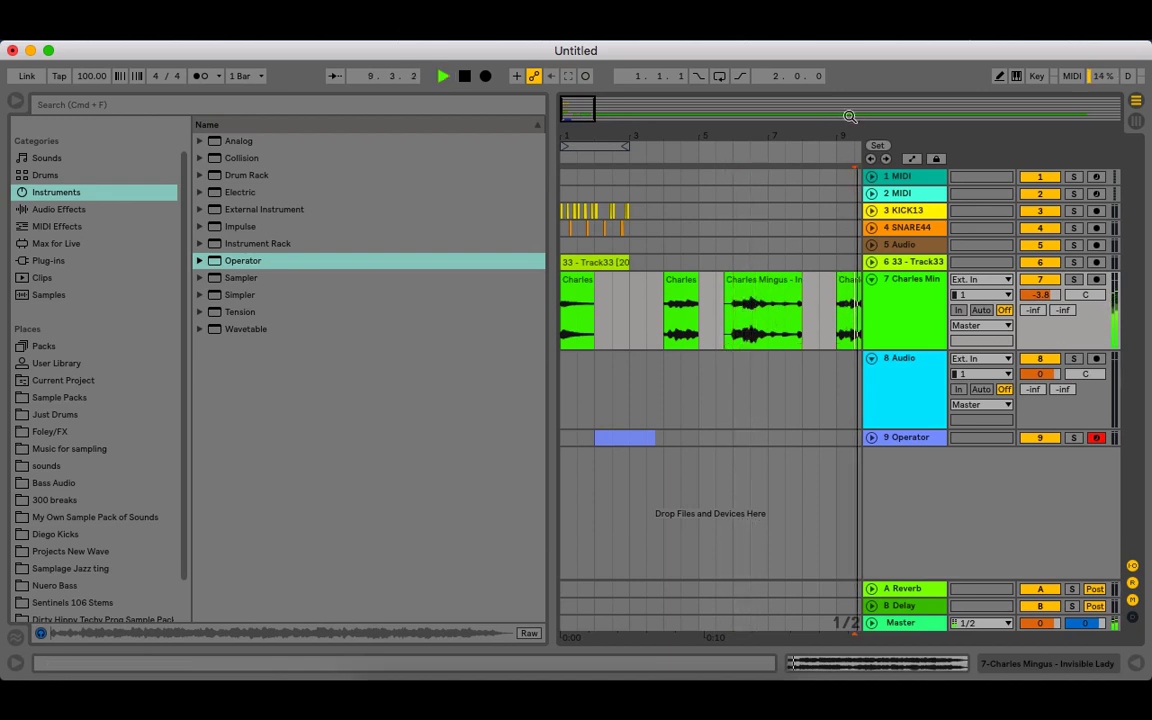
{"action": "left_click_drag", "start_coordinate": [854, 134], "coordinate": [720, 132]}
{"action": "key", "text": "space"}
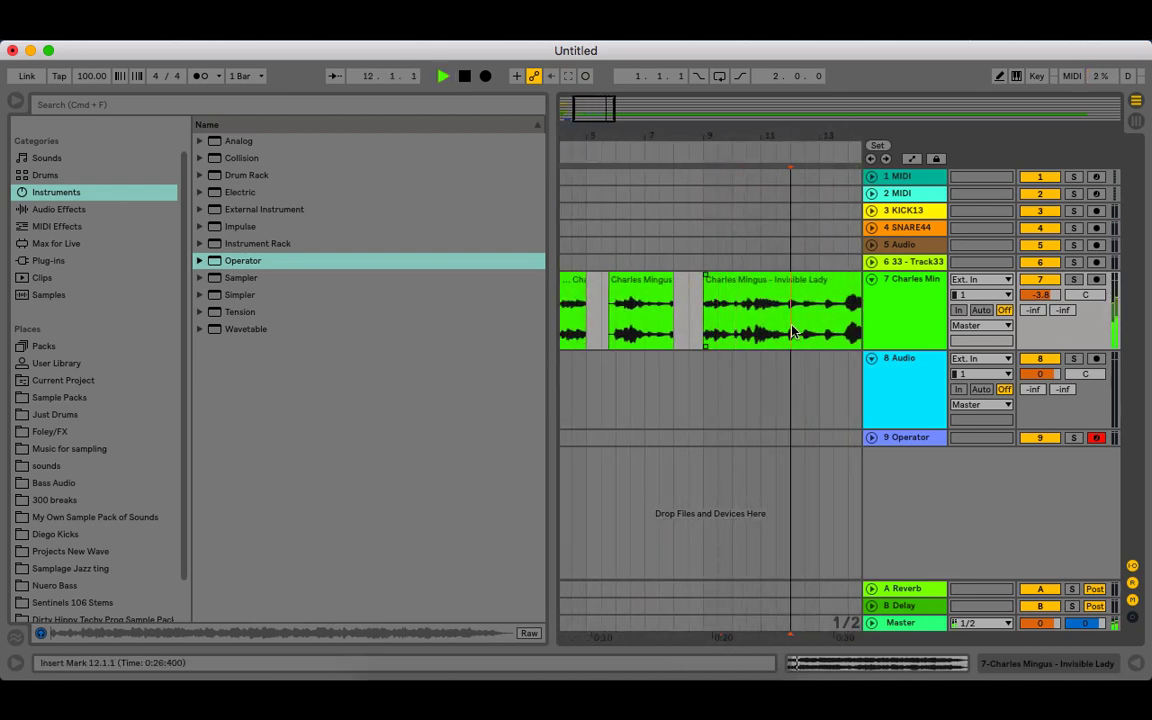
- Split a slice about half a bar long from the Invisible Lady clip after bar 12 and place it near 3.1.1
{"action": "left_click_drag", "start_coordinate": [822, 138], "coordinate": [729, 180]}
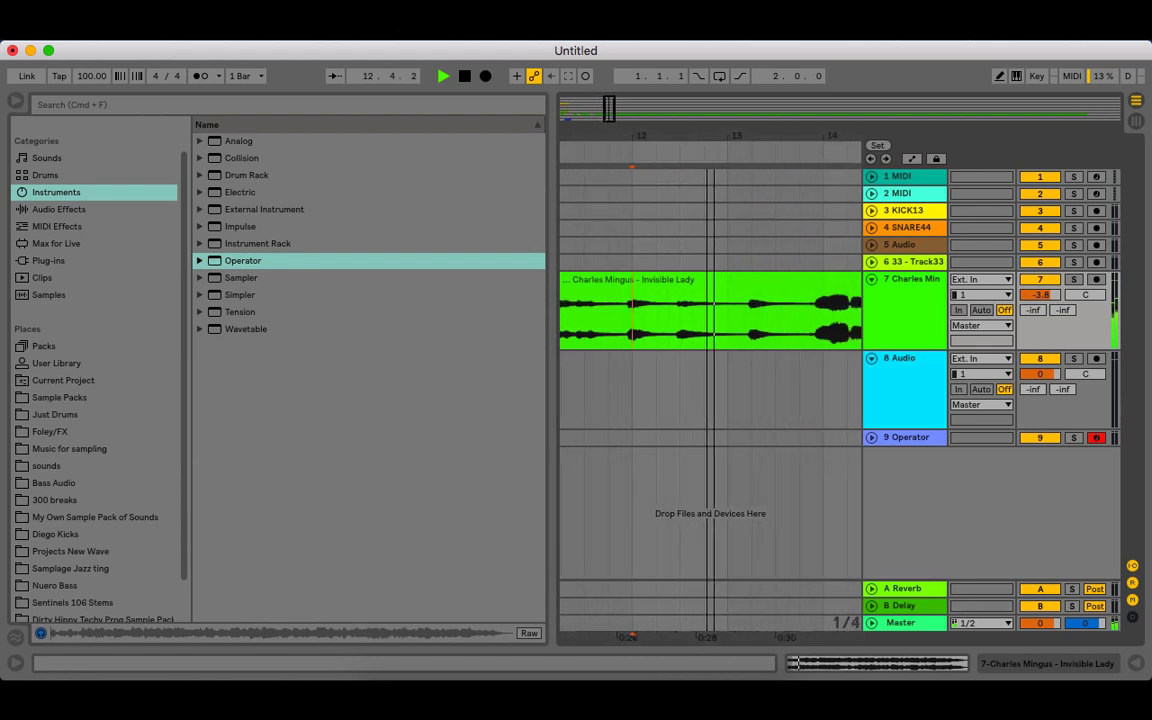
{"action": "left_click", "coordinate": [789, 320]}
{"action": "mouse_move", "coordinate": [789, 320]}
{"action": "left_mouse_down"}
{"action": "mouse_move", "coordinate": [748, 326]}
{"action": "mouse_move", "coordinate": [666, 303]}
{"action": "mouse_move", "coordinate": [568, 301]}
{"action": "mouse_move", "coordinate": [786, 311]}
{"action": "left_mouse_up"}
{"action": "key", "text": "super+e"}
{"action": "left_click_drag", "start_coordinate": [802, 135], "coordinate": [805, 128]}
{"action": "left_click", "coordinate": [727, 292]}
{"action": "left_click_drag", "start_coordinate": [731, 291], "coordinate": [791, 291]}
- Duplicate the two-bar kick, snare and break section so it repeats from 3.1.1 to 5.1.1
{"action": "left_click_drag", "start_coordinate": [672, 257], "coordinate": [546, 204]}
{"action": "key", "text": "super+d"}
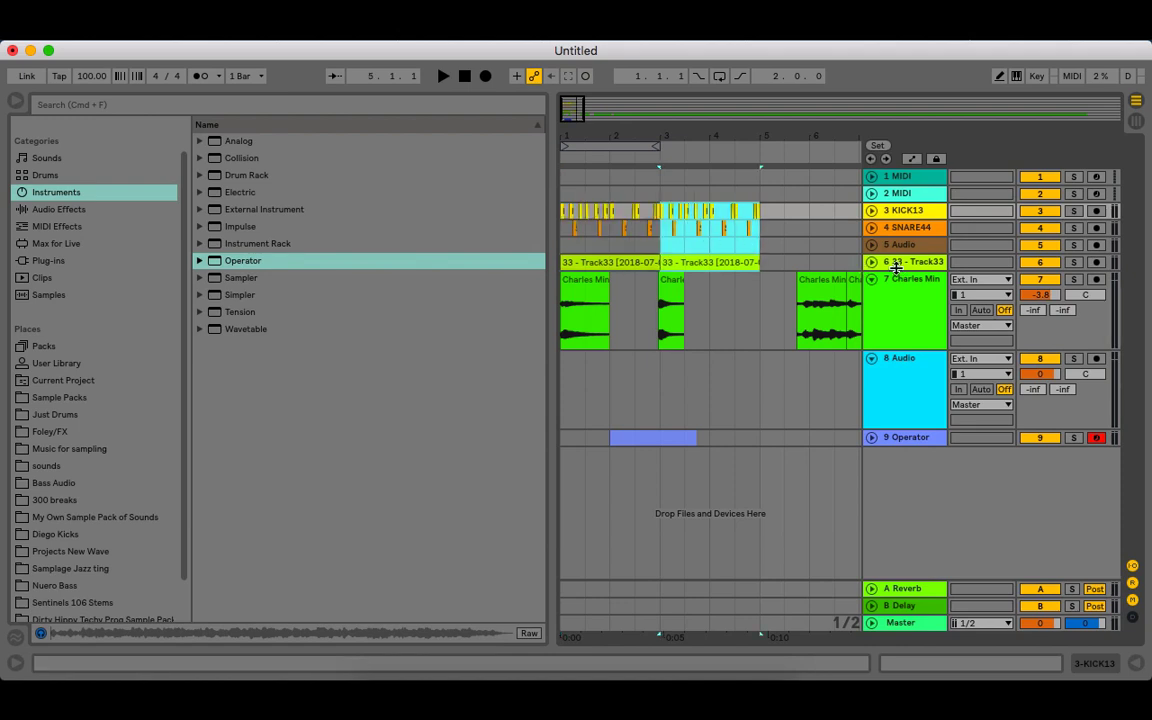
- Lower the Pedal gain on the break track to 19% and compare the sound with the Pedal bypassed
{"action": "double_click", "coordinate": [897, 265]}
{"action": "key", "text": "space"}
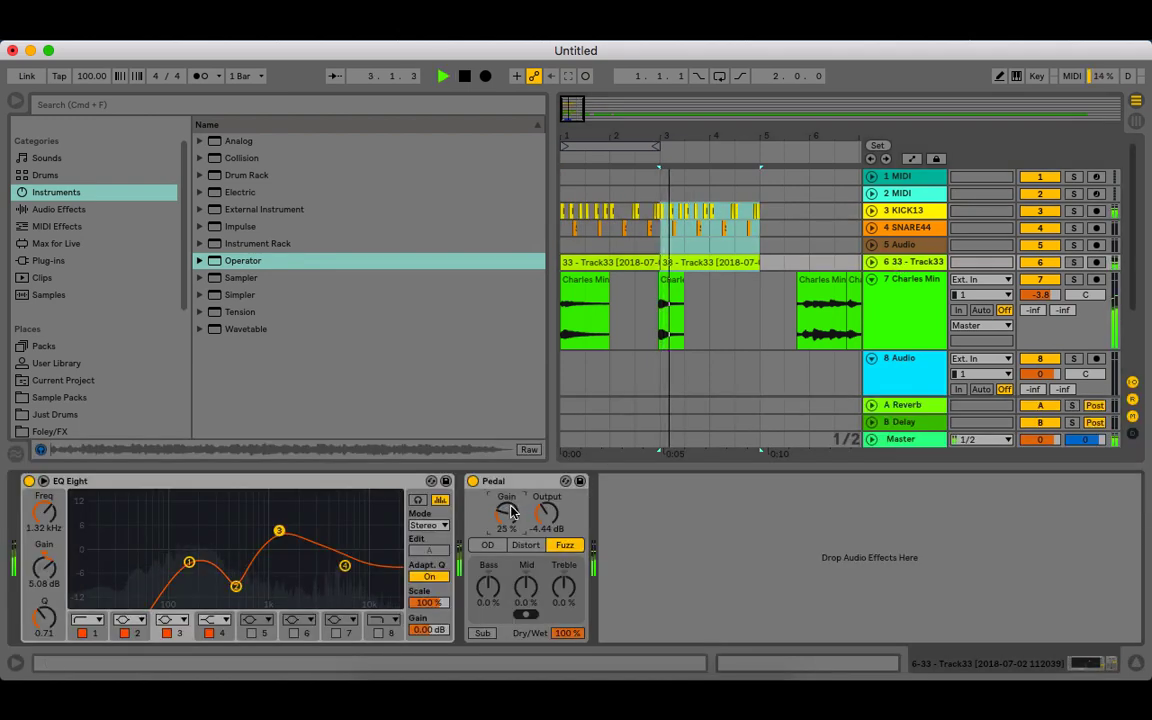
{"action": "left_click_drag", "start_coordinate": [509, 511], "coordinate": [509, 517]}
{"action": "left_click", "coordinate": [473, 482]}
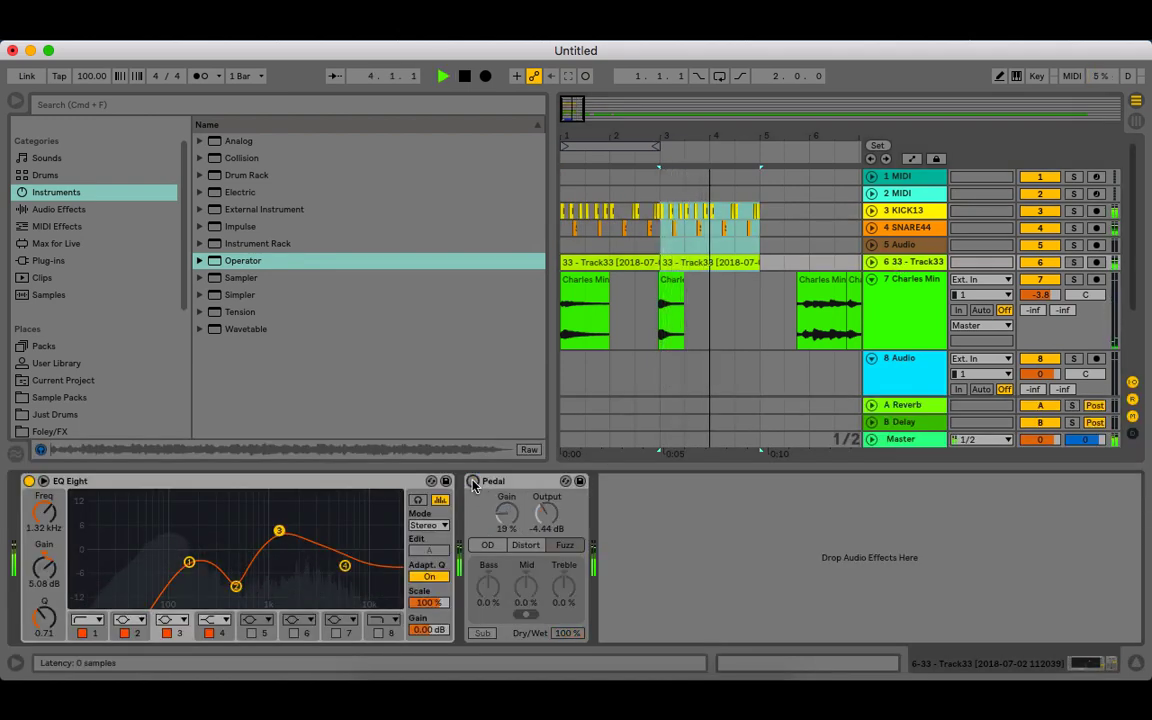
{"action": "left_click", "coordinate": [473, 482]}
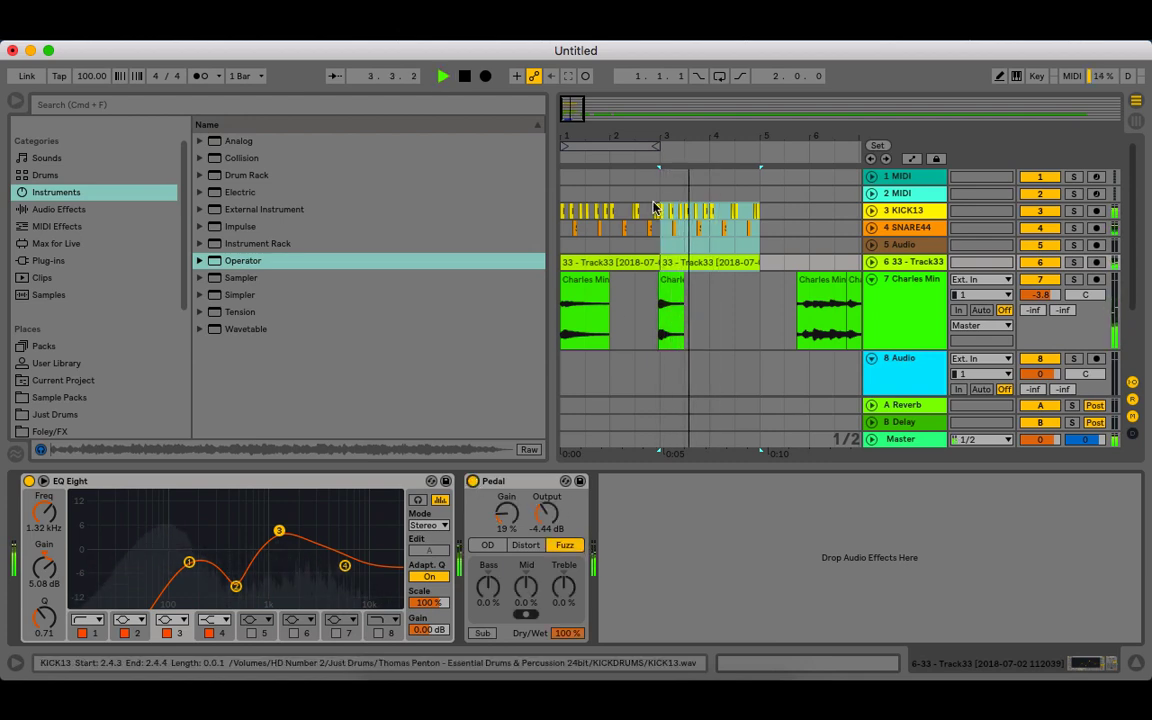
{"action": "key", "text": "space"}
- Extend the loop to four bars and align the half-bar Invisible Lady slice to 3.1.1 while playing the loop
{"action": "left_click_drag", "start_coordinate": [656, 147], "coordinate": [760, 149]}
{"action": "left_click", "coordinate": [591, 284]}
{"action": "key", "text": "space"}
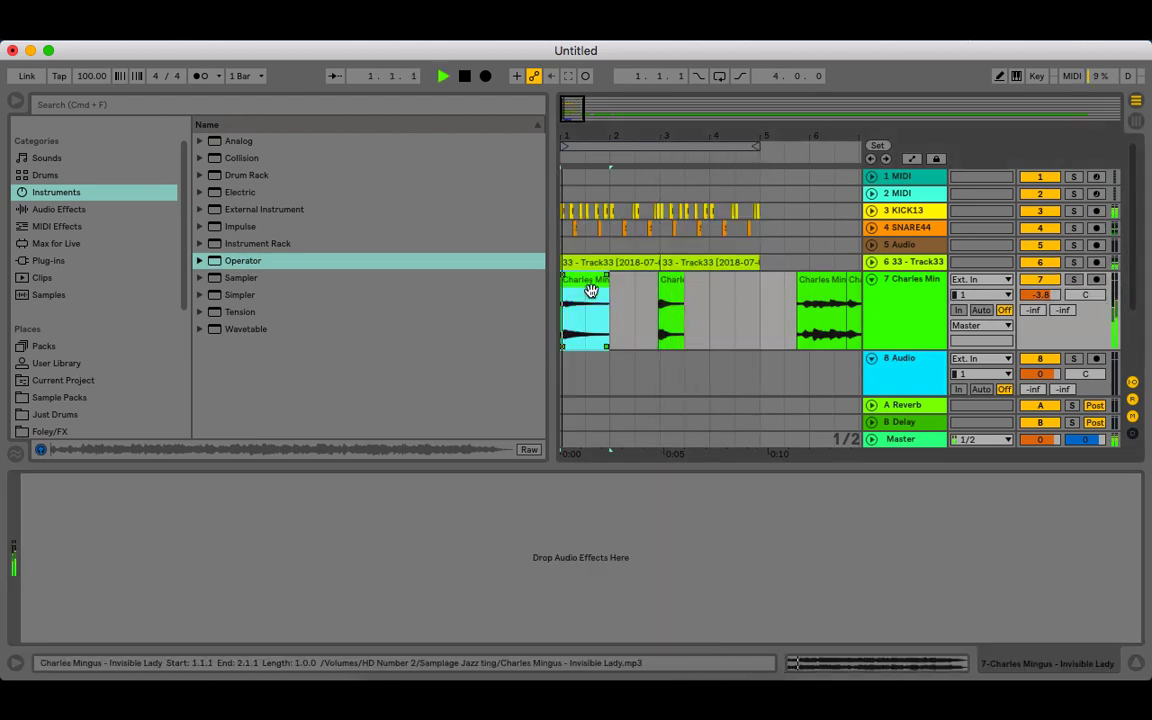
{"action": "left_click_drag", "start_coordinate": [664, 291], "coordinate": [687, 292]}
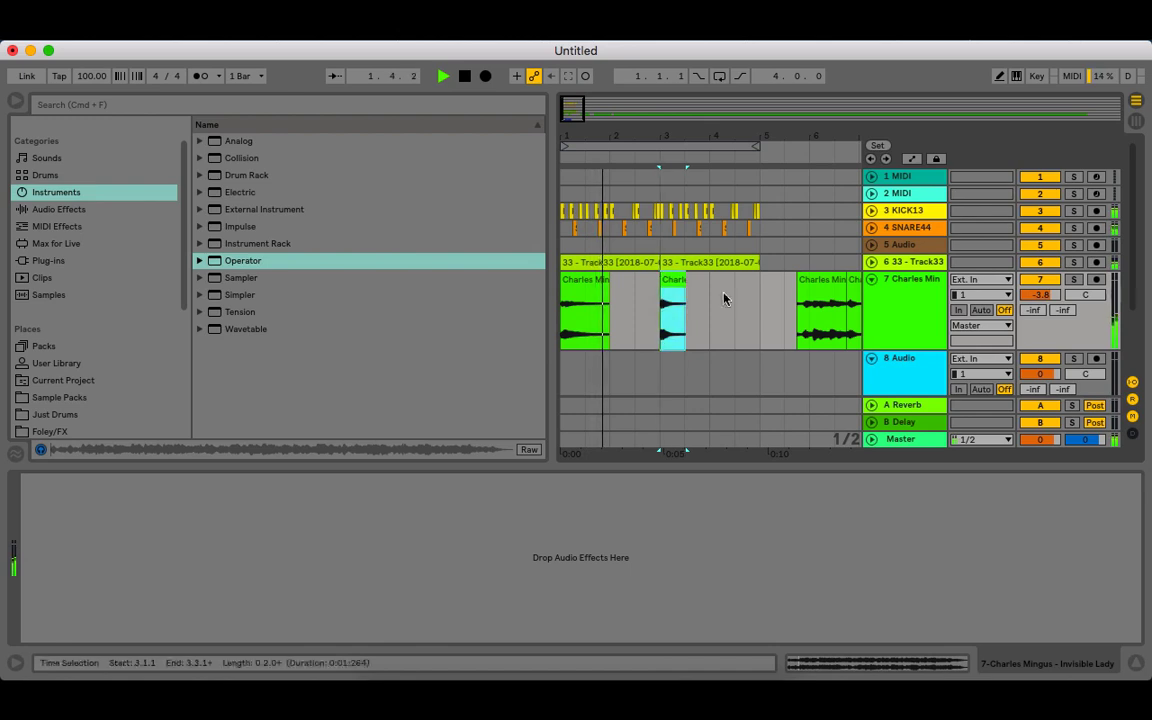
{"action": "key", "text": "space"}
- Add an EQ Eight to the Invisible Lady track
{"action": "left_click", "coordinate": [903, 288]}
{"action": "left_click", "coordinate": [123, 262]}
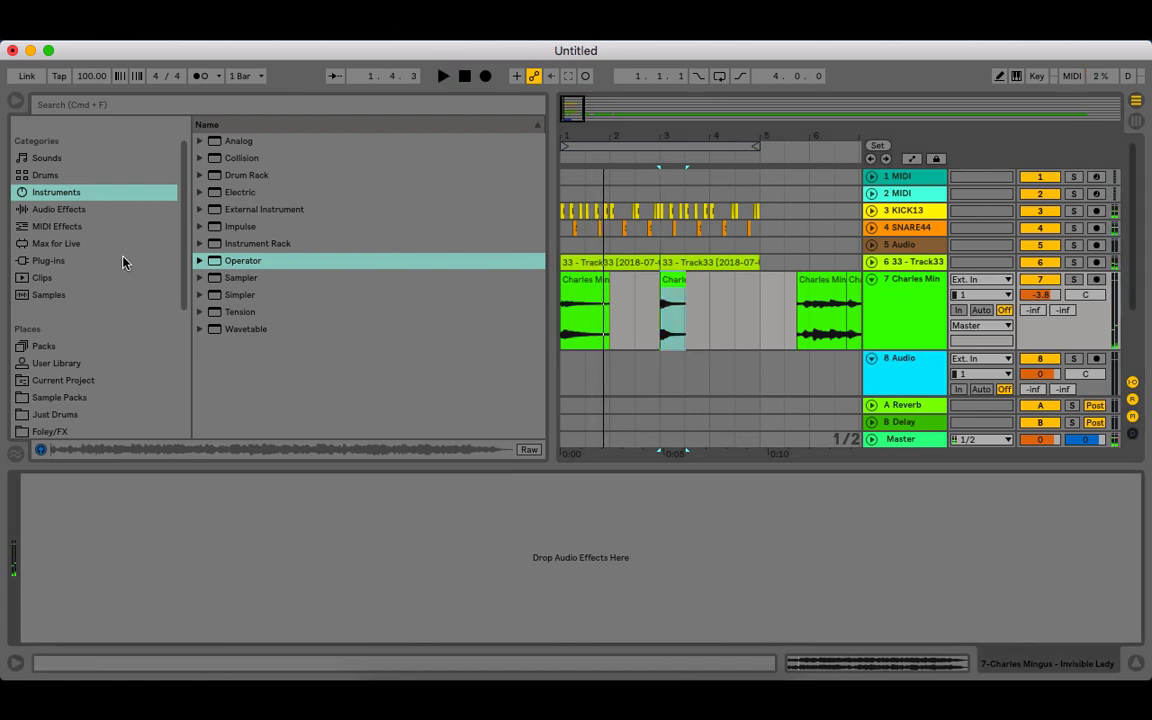
{"action": "left_click", "coordinate": [70, 210]}
{"action": "left_click_drag", "start_coordinate": [244, 168], "coordinate": [175, 557]}
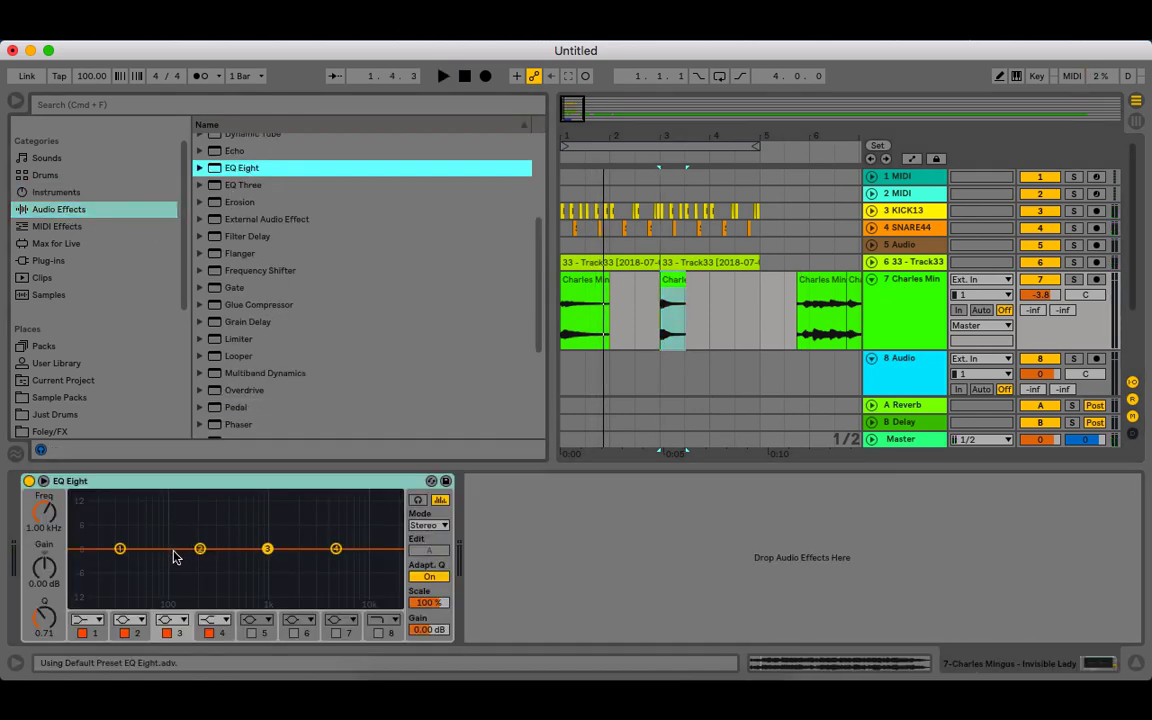
- Set EQ Eight band 1 to a low cut at 163 Hz with Q 0.78 while listening to the loop
{"action": "left_click", "coordinate": [88, 619]}
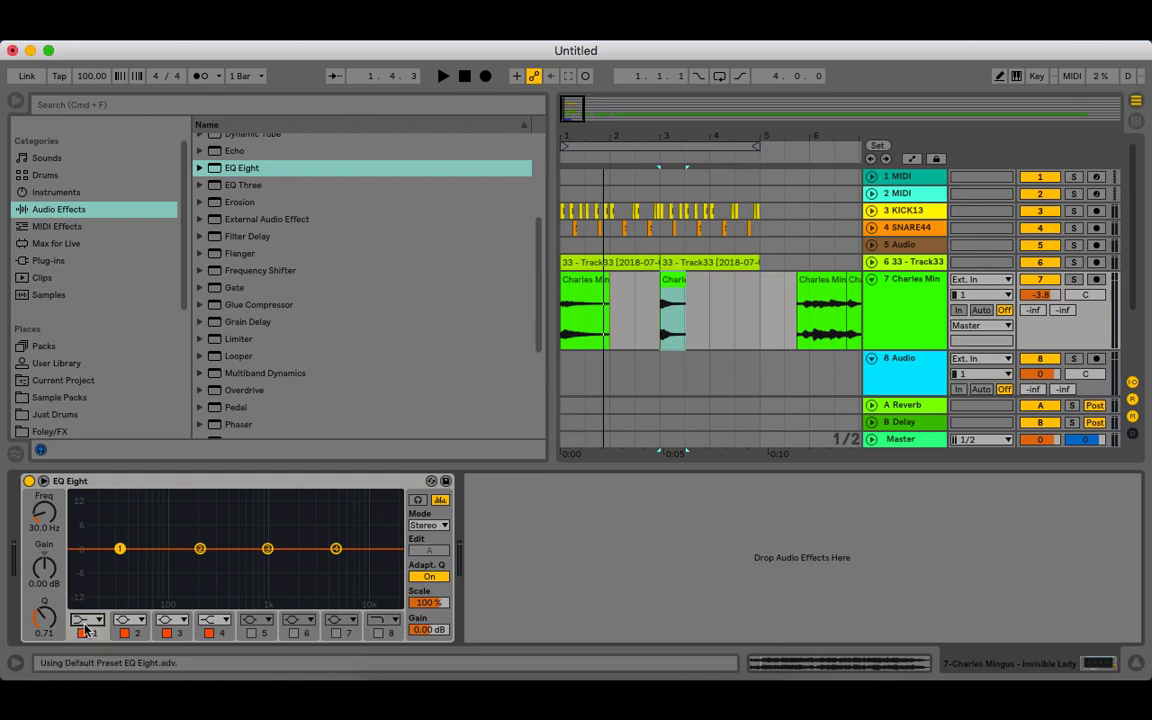
{"action": "left_click", "coordinate": [88, 647]}
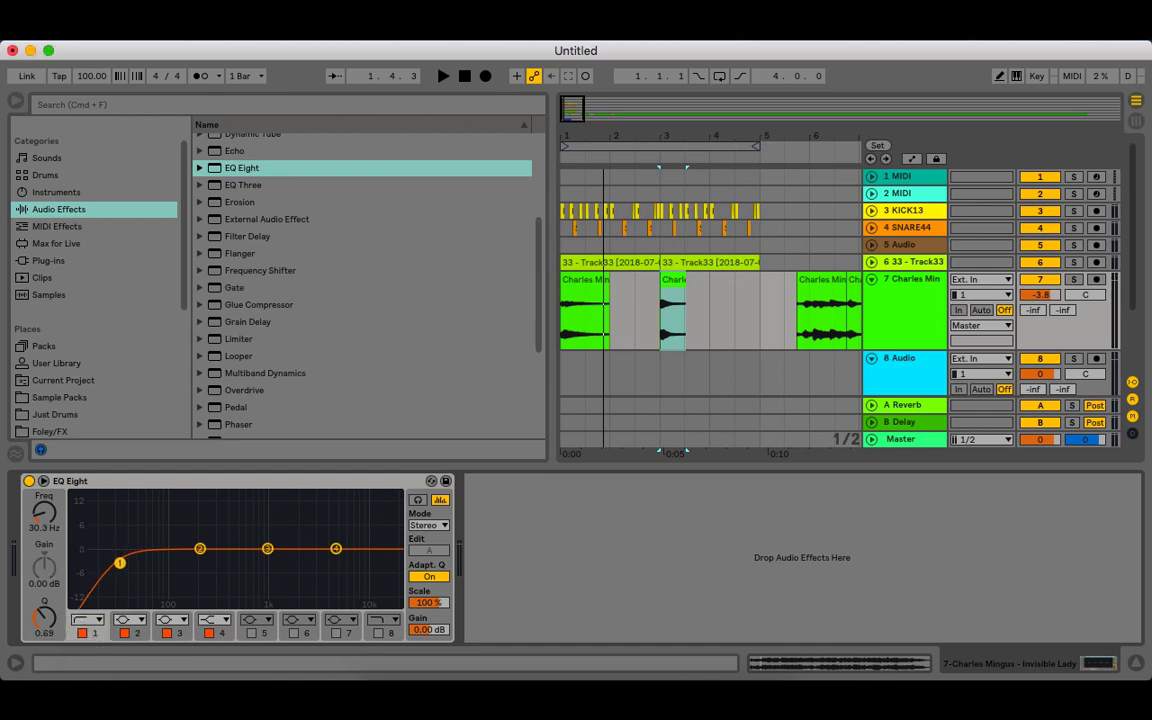
{"action": "key", "text": "space"}
{"action": "left_click_drag", "start_coordinate": [119, 563], "coordinate": [196, 565]}
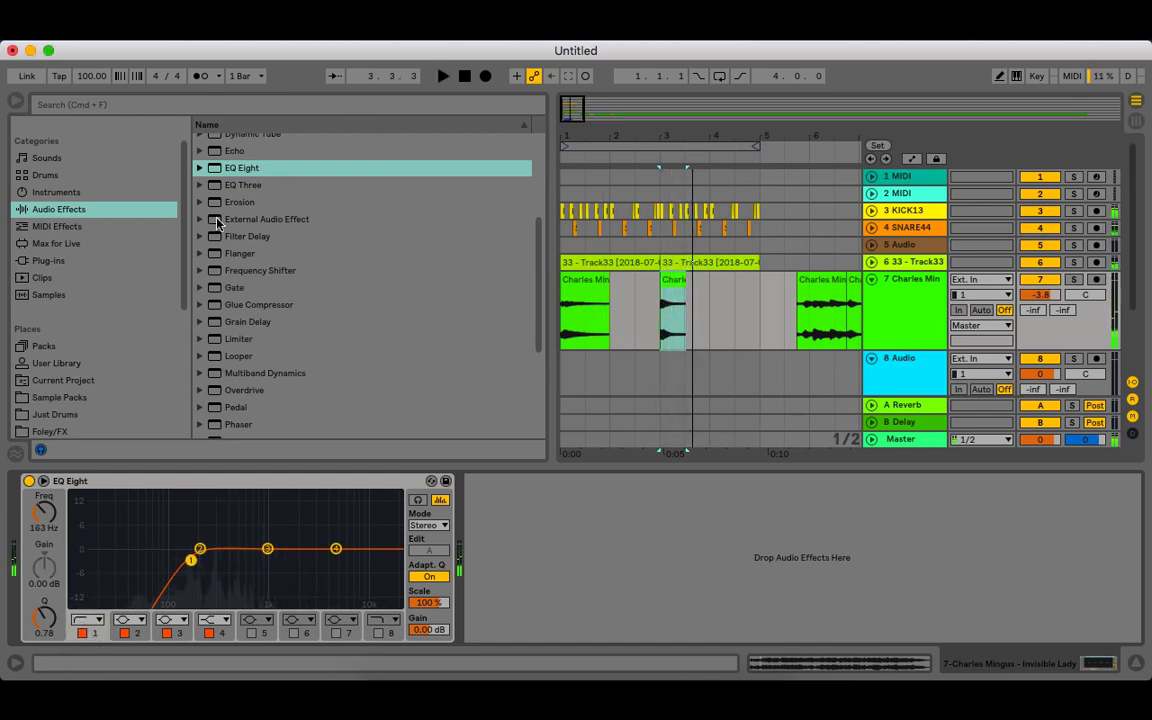
{"action": "key", "text": "space"}
- Try a Reverb after the EQ Eight on the Invisible Lady track, then remove it
{"action": "scroll", "coordinate": [262, 392], "scroll_direction": "down", "scroll_amount": 2}
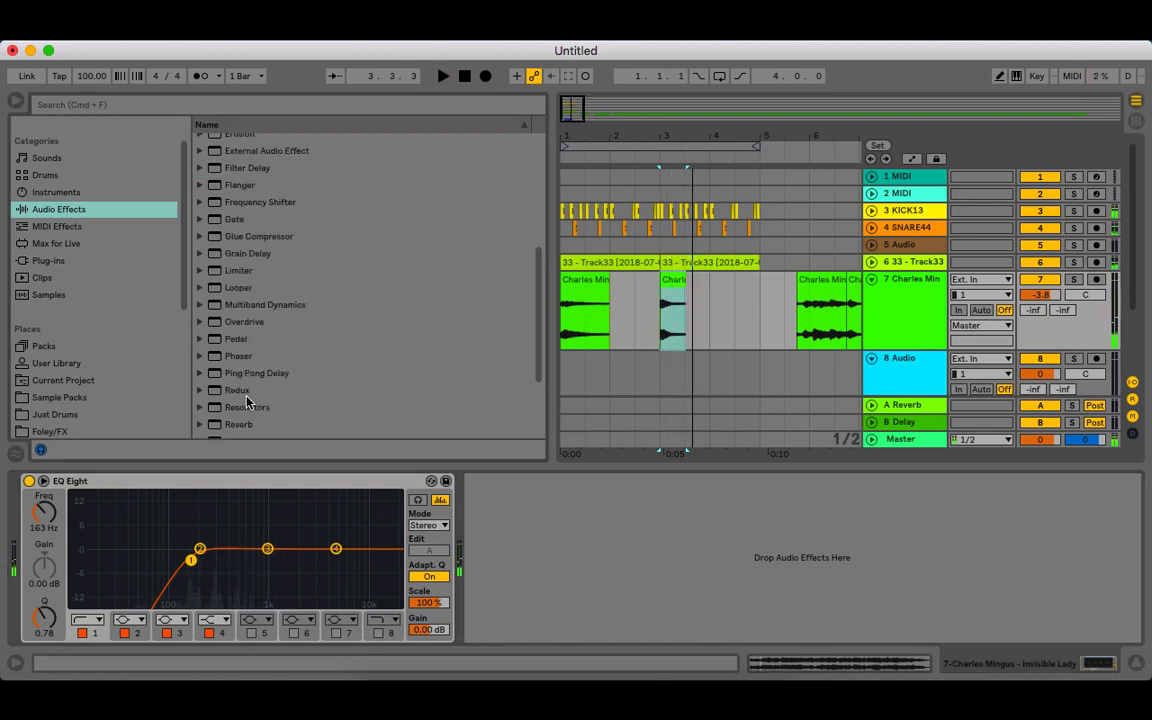
{"action": "double_click", "coordinate": [232, 424]}
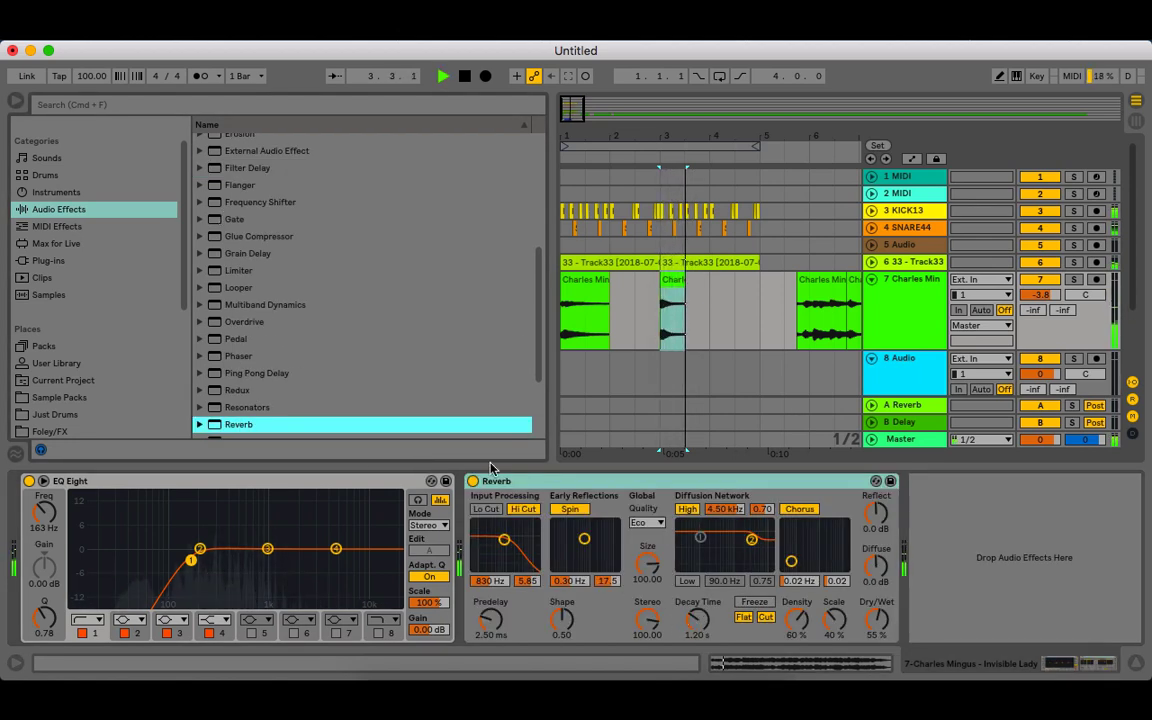
{"action": "left_click", "coordinate": [515, 484]}
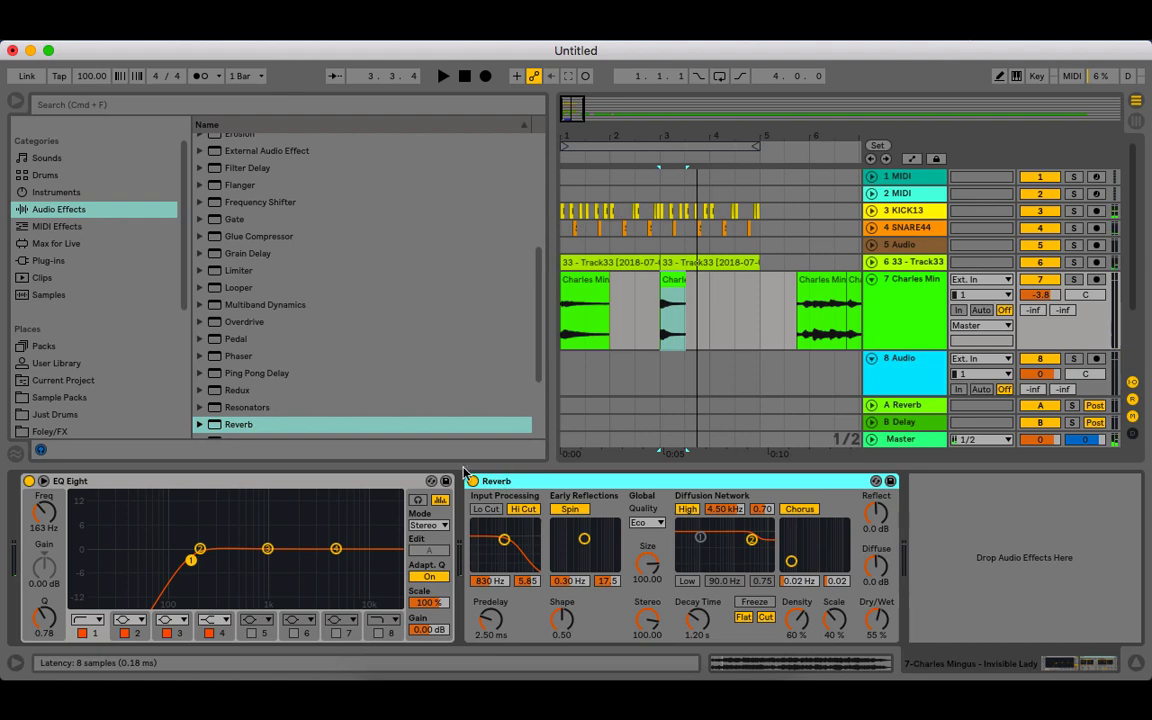
{"action": "key", "text": "Delete"}
- Play the loop from 1.1.1 and reverse the half-bar Invisible Lady slice at 3.1.1
{"action": "left_click", "coordinate": [589, 309]}
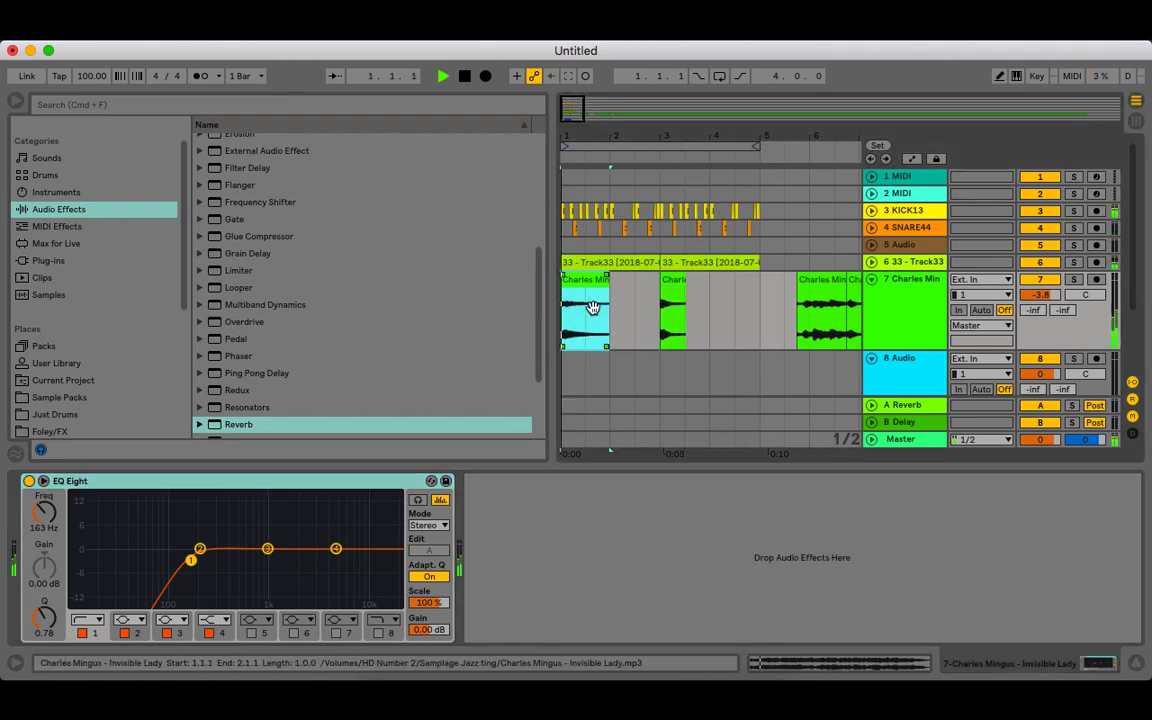
{"action": "double_click", "coordinate": [674, 284]}
{"action": "left_click", "coordinate": [152, 151]}
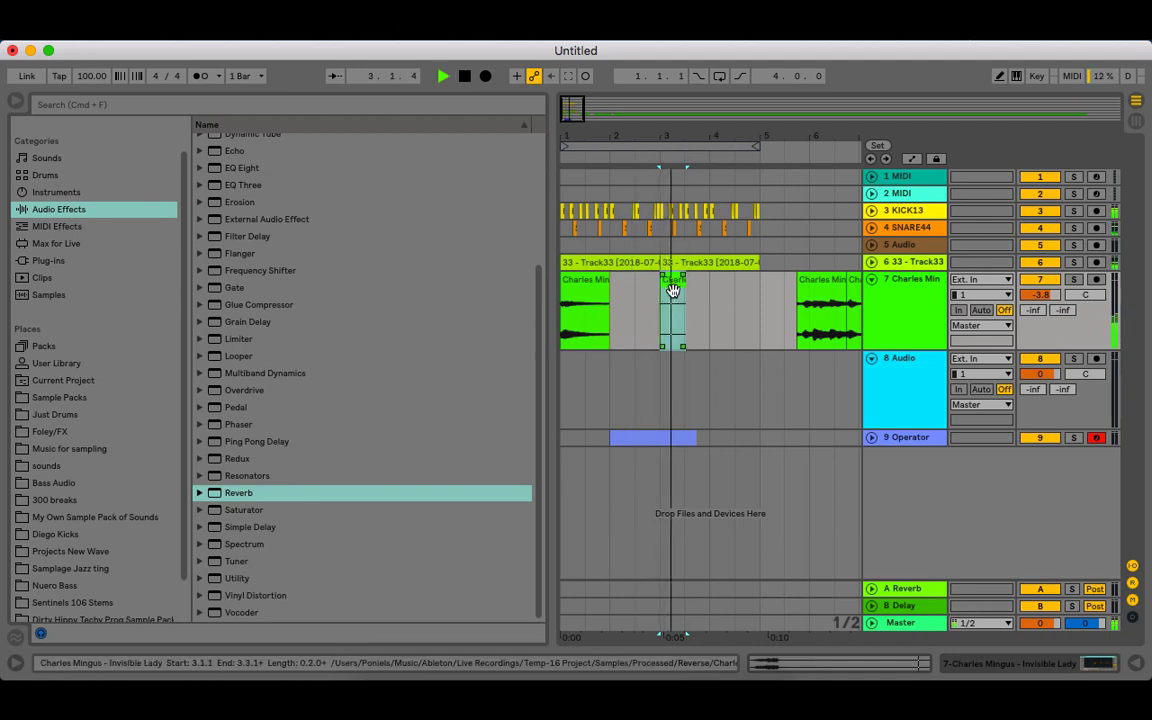
- Undo the reversal and the trial move of the half-bar clip at bar 3 on track 7
{"action": "left_click_drag", "start_coordinate": [673, 290], "coordinate": [648, 284]}
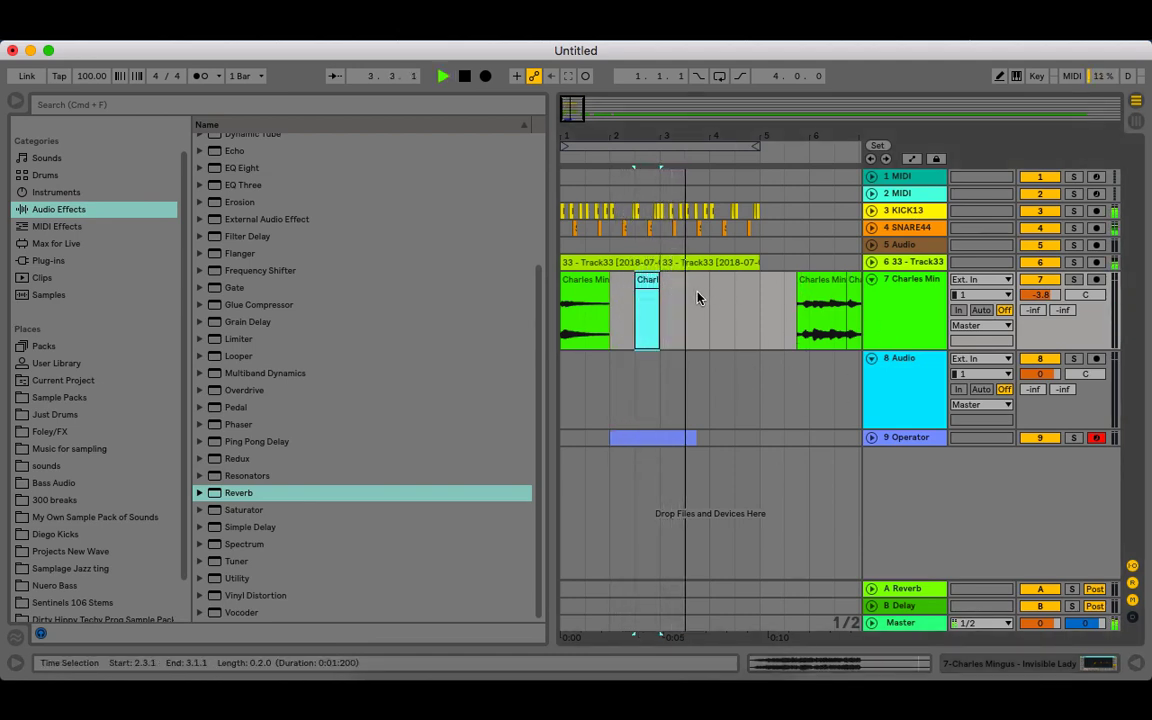
{"action": "key", "text": "super+z"}
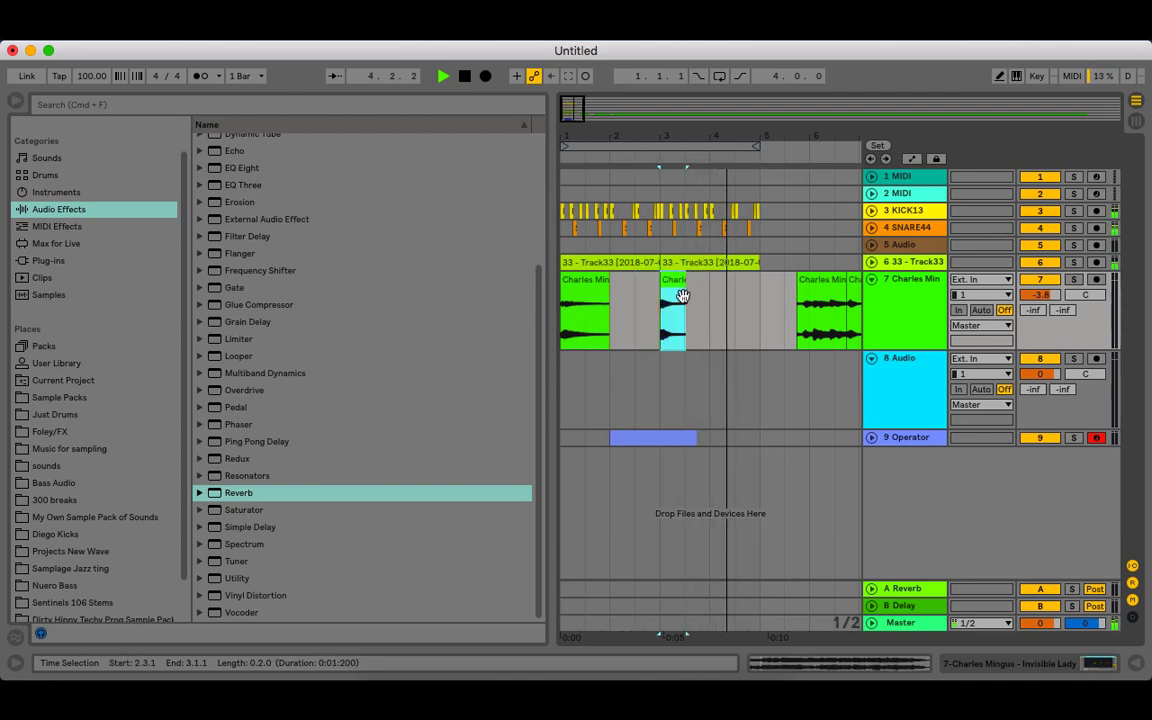
{"action": "key", "text": "space"}
- Trim the bar 3 clip on track 7 to end at 3.3.1, consolidate it and reverse the sample
{"action": "left_click", "coordinate": [685, 288]}
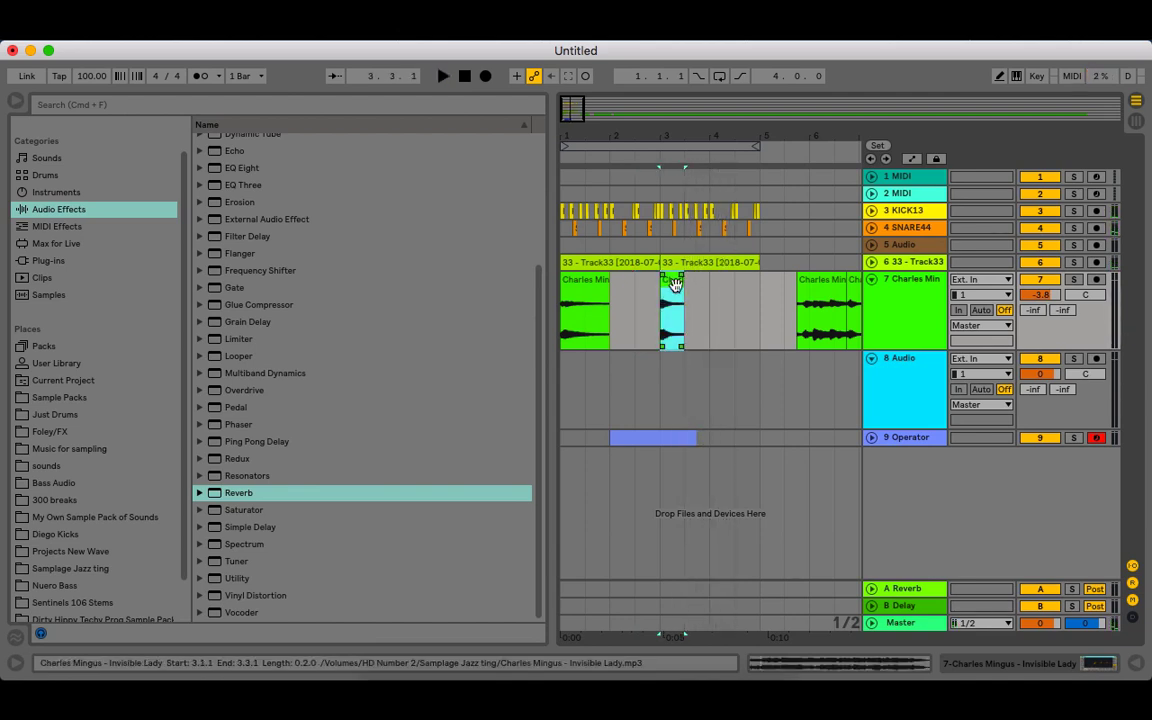
{"action": "key", "text": "super+j"}
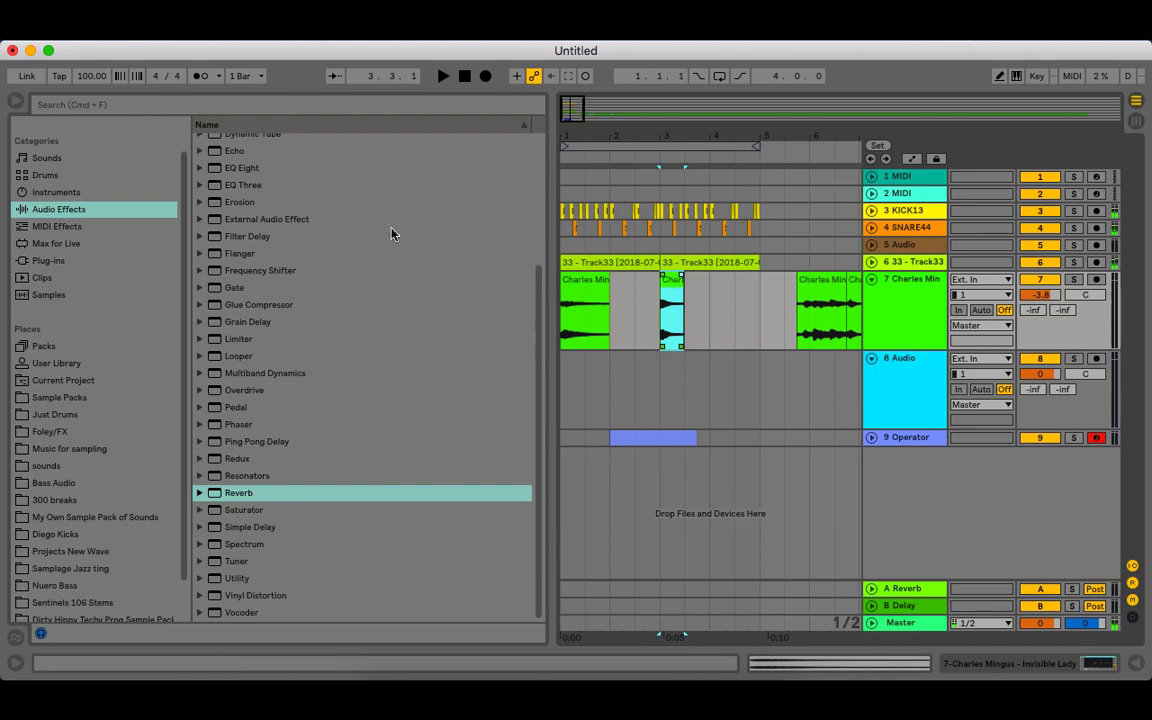
{"action": "double_click", "coordinate": [673, 283]}
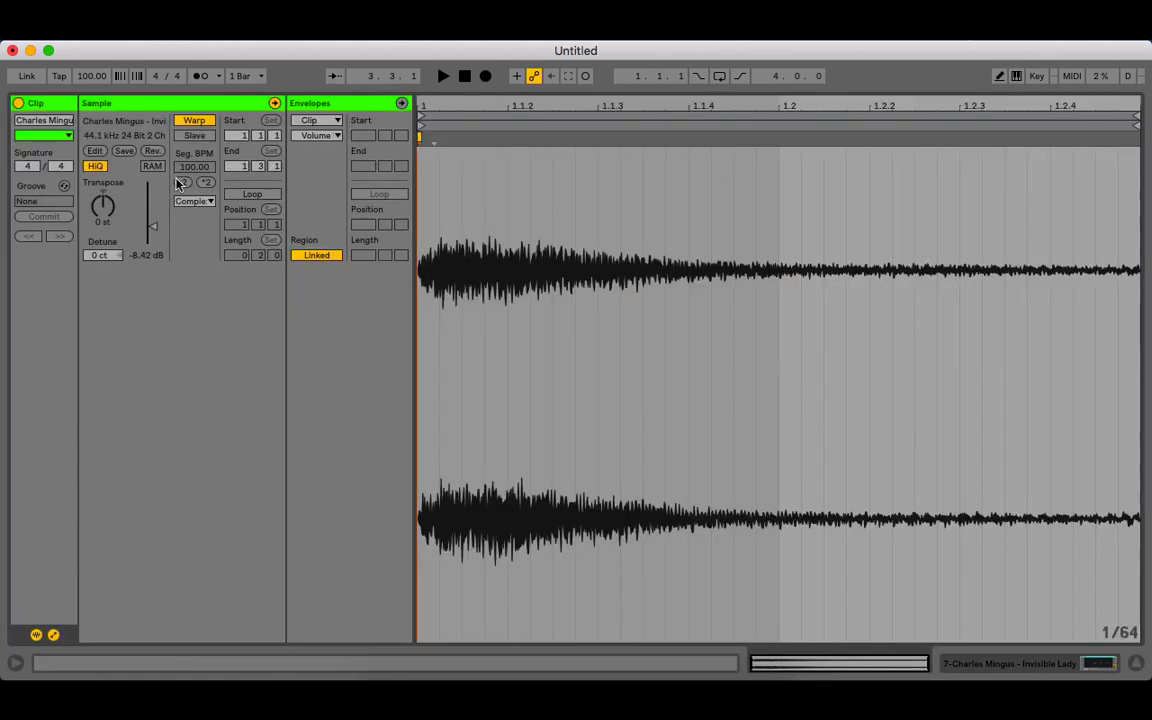
{"action": "left_click", "coordinate": [146, 151]}
{"action": "key", "text": "space"}
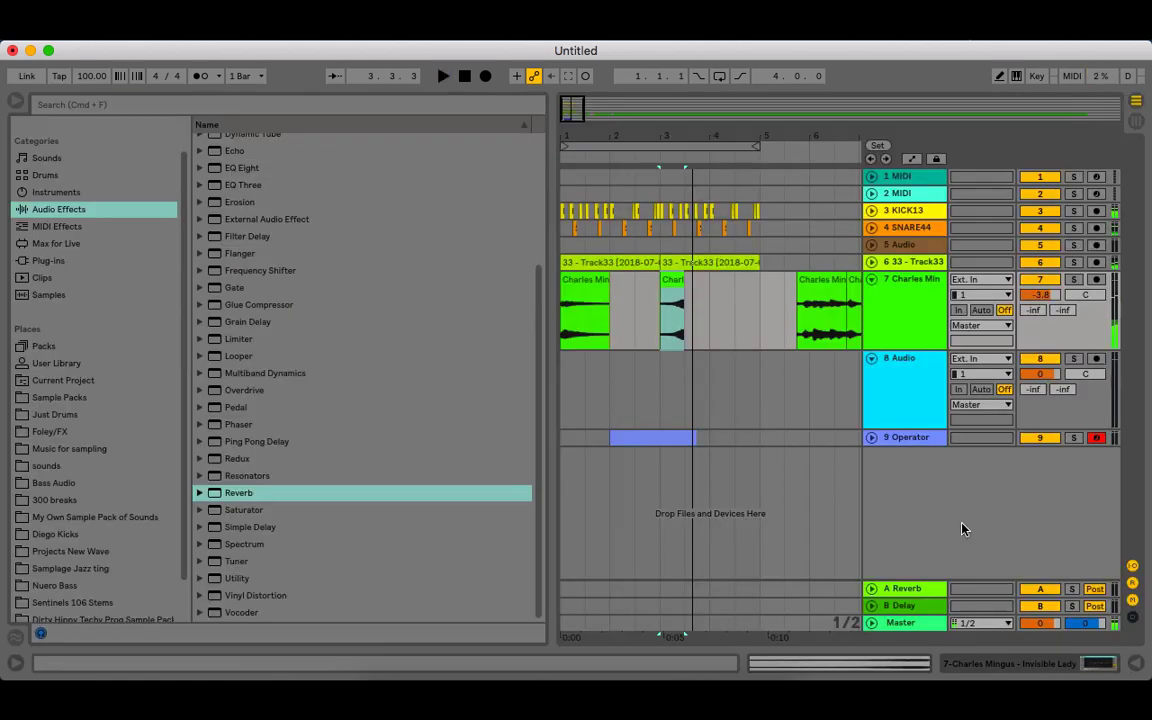
- Move the reversed clip on track 7 to start at 2.3.1 and lengthen the first clip to meet it
{"action": "left_click", "coordinate": [603, 279]}
{"action": "key", "text": "space"}
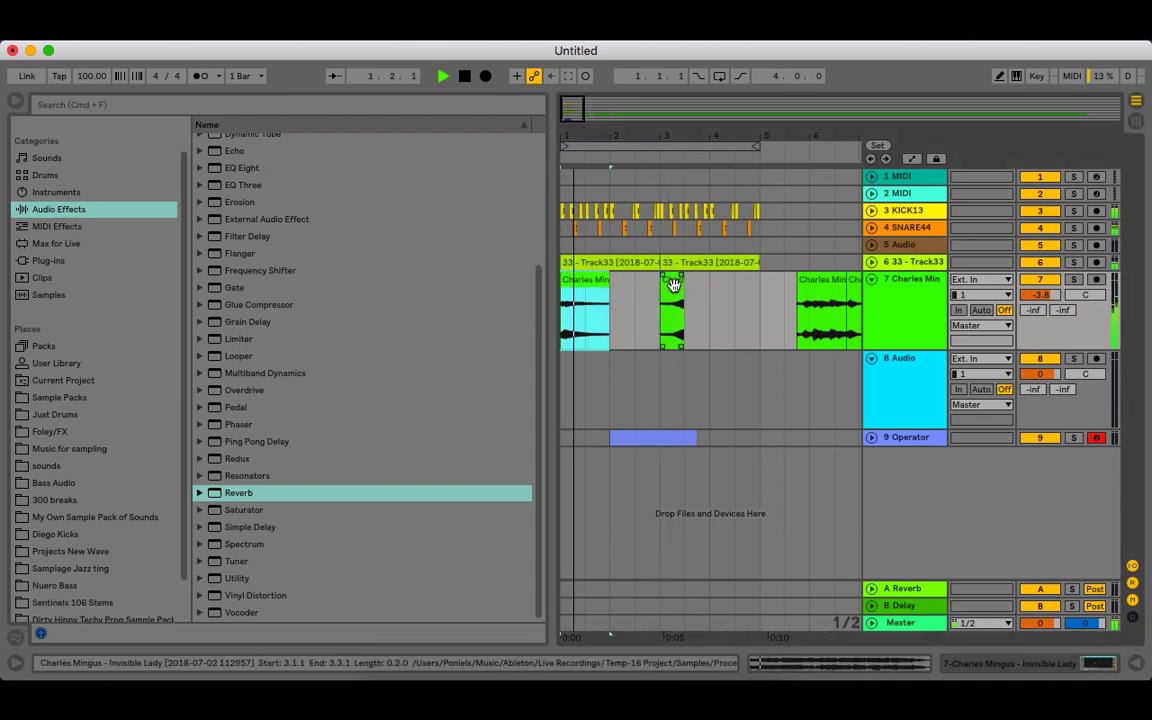
{"action": "left_click_drag", "start_coordinate": [674, 281], "coordinate": [634, 285]}
{"action": "left_click", "coordinate": [597, 285]}
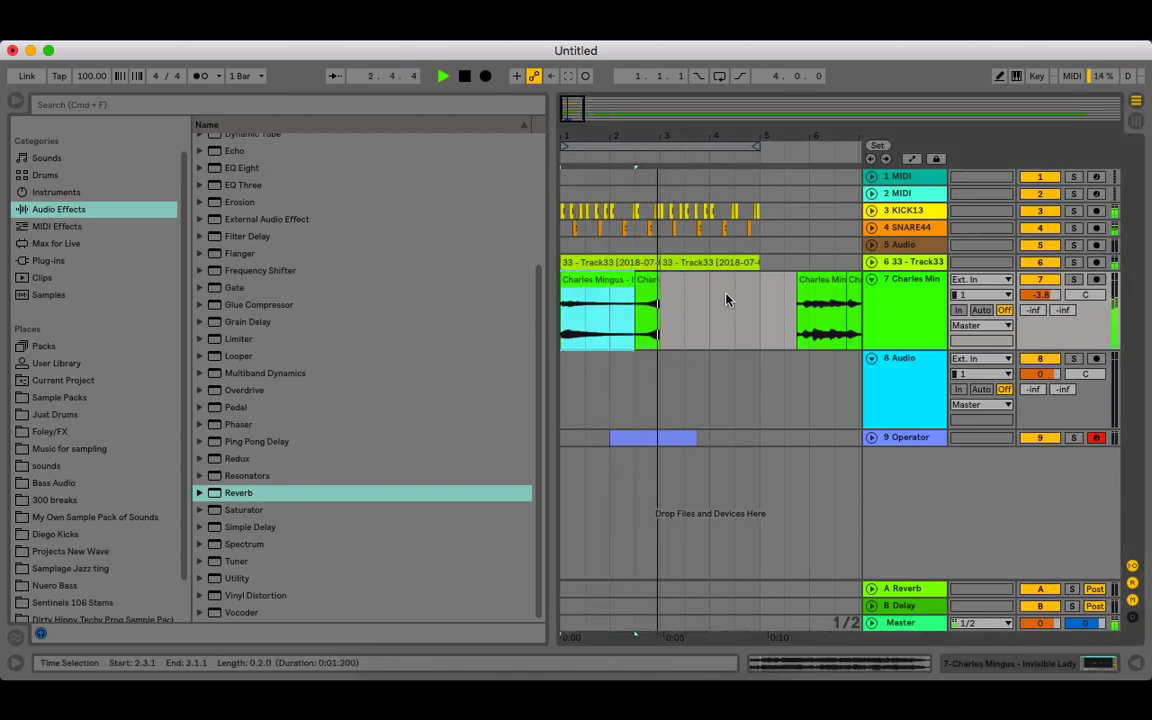
{"action": "key", "text": "space"}
- Listen through the remaining Charles Mingus clips on track 7, from the one before bar 6 up to bar 12
{"action": "left_click_drag", "start_coordinate": [810, 282], "coordinate": [808, 306]}
{"action": "key", "text": "space"}
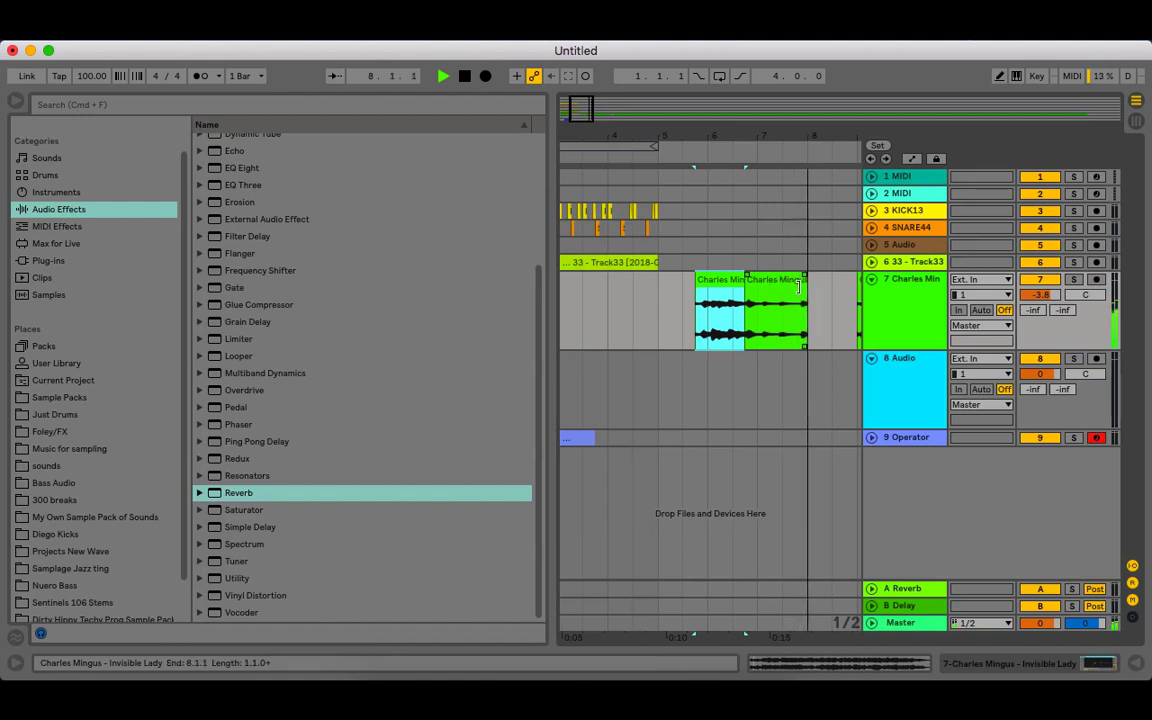
{"action": "left_click_drag", "start_coordinate": [804, 283], "coordinate": [678, 306]}
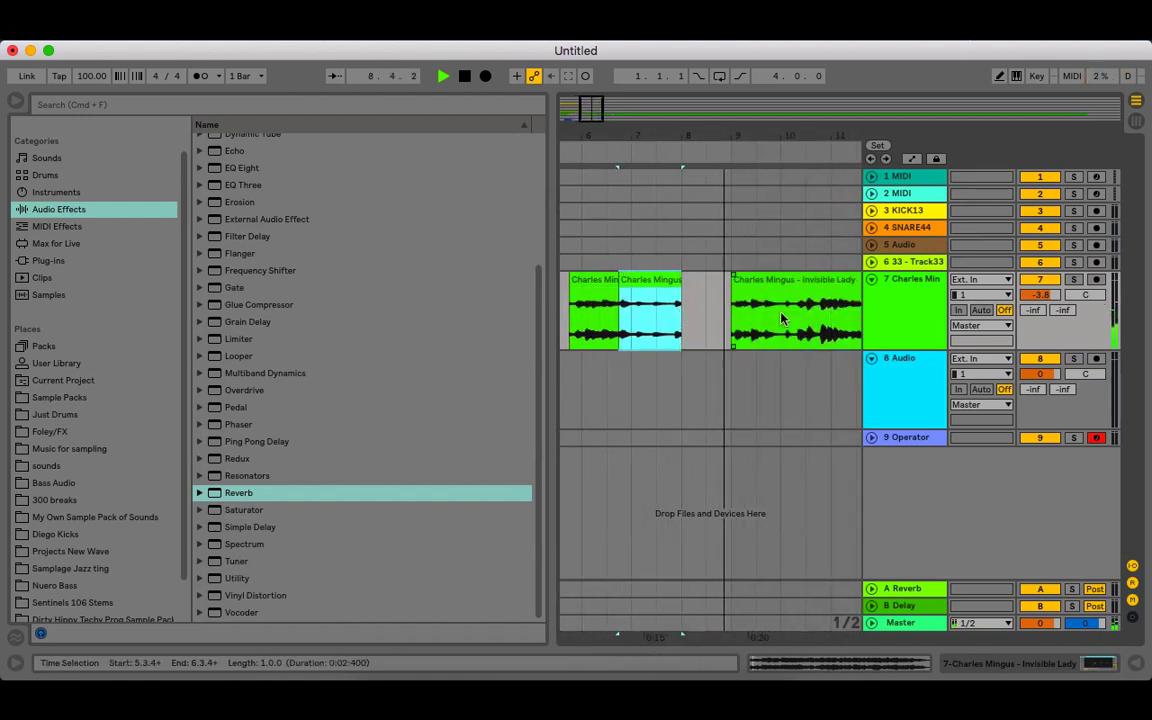
{"action": "left_click", "coordinate": [707, 320]}
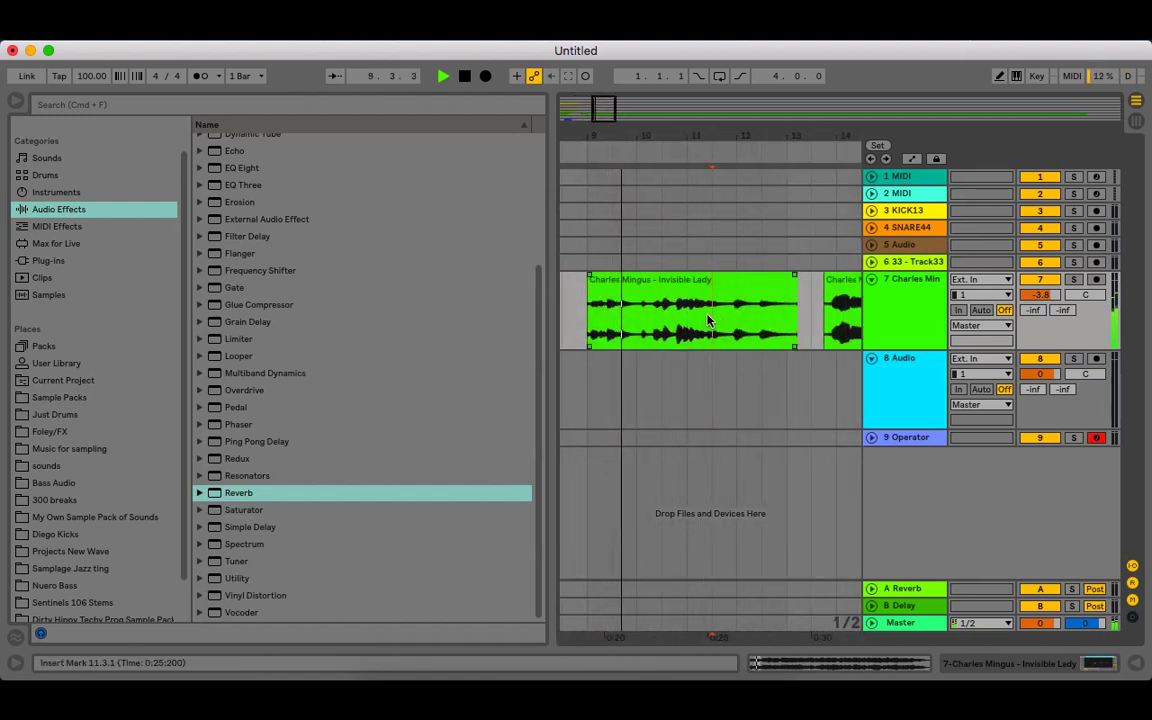
{"action": "left_click", "coordinate": [686, 321]}
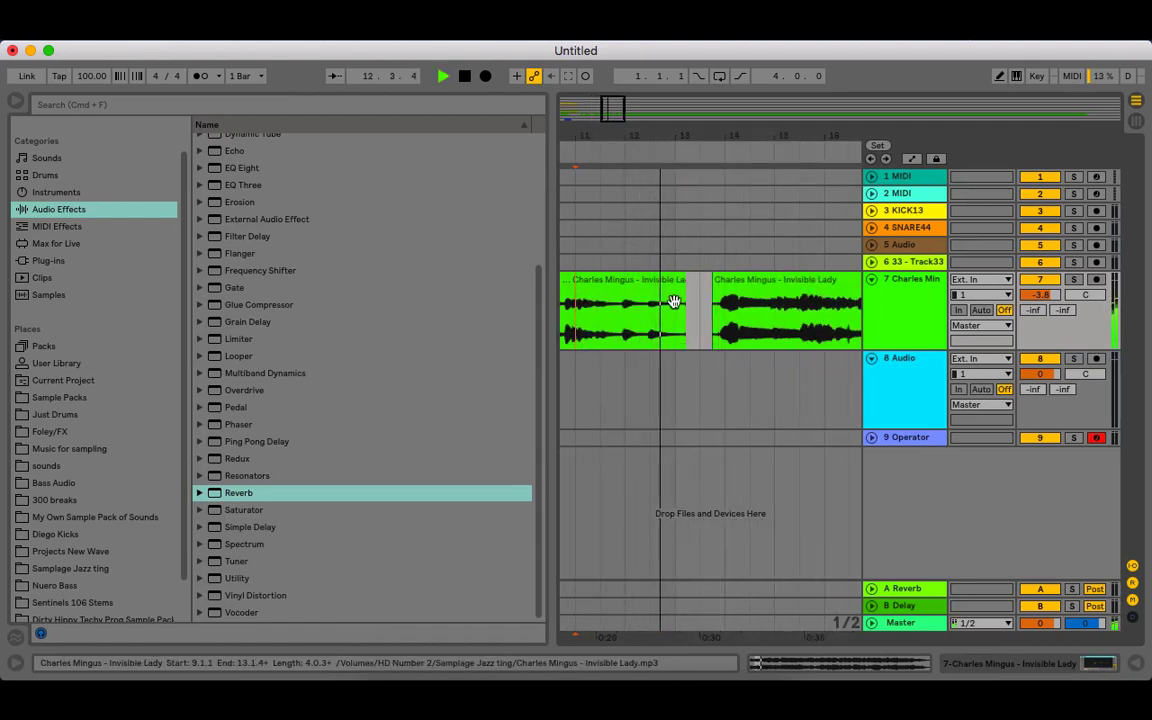
{"action": "left_click", "coordinate": [629, 318]}
{"action": "key", "text": "space"}
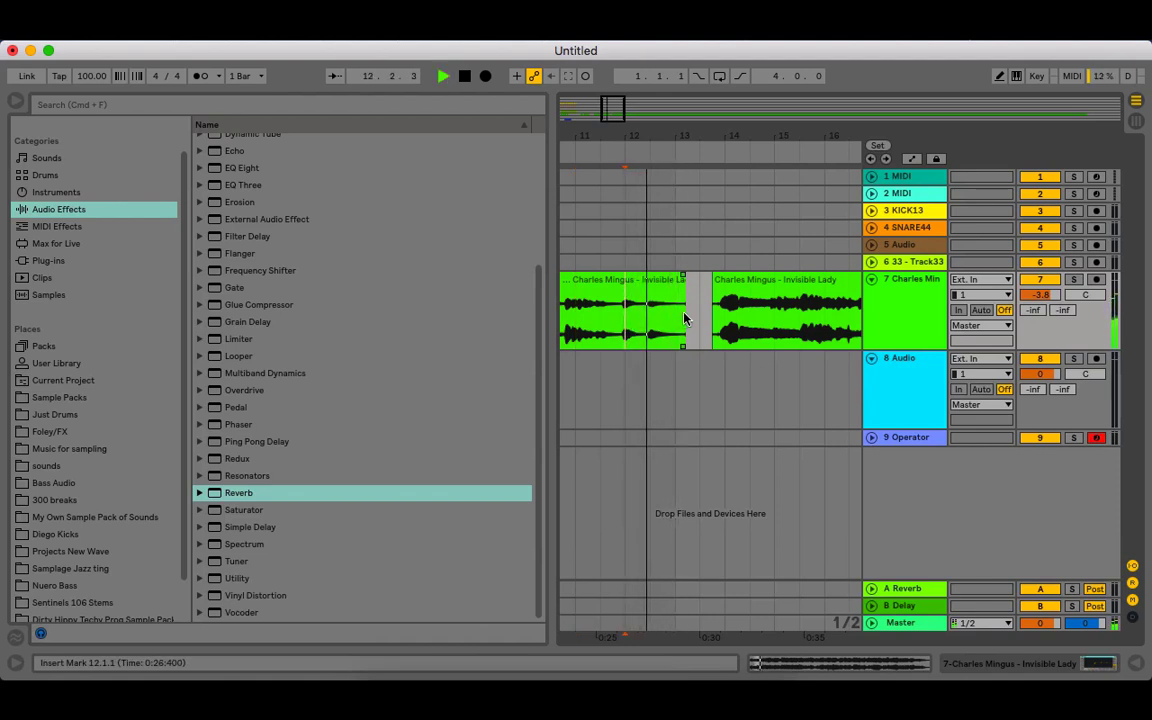
- Extend the end of the clip starting at bar 9 to meet the next clip and listen from bar 12
{"action": "left_click_drag", "start_coordinate": [681, 298], "coordinate": [712, 298]}
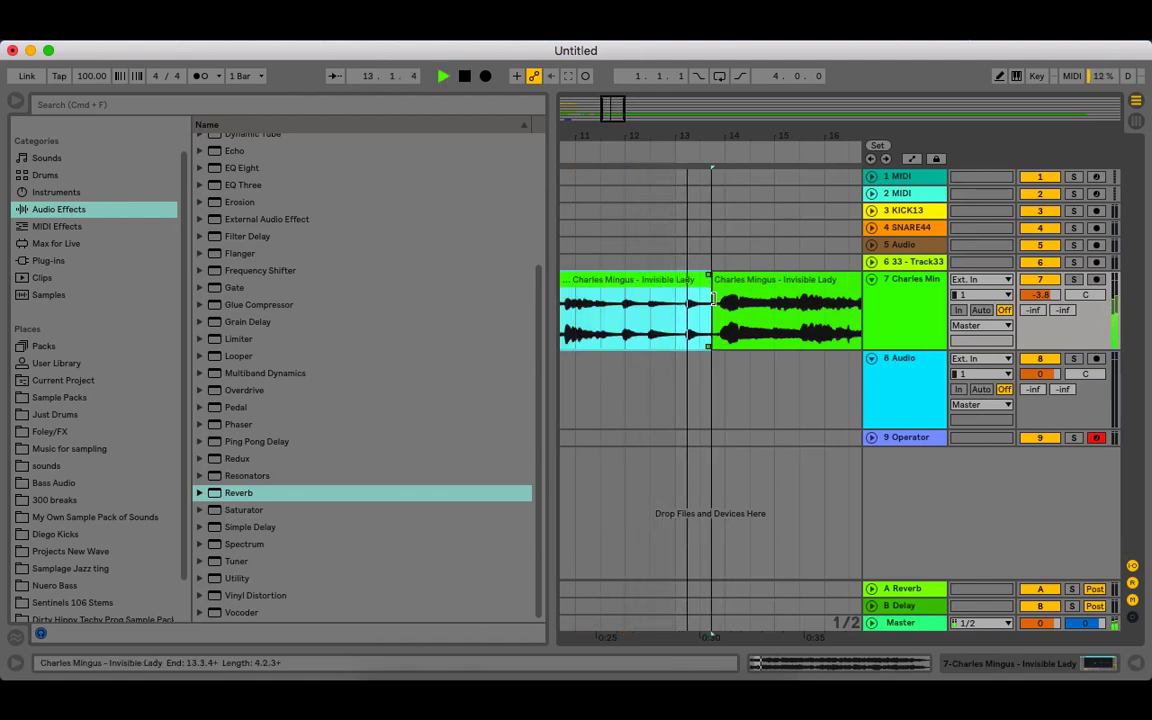
{"action": "left_click", "coordinate": [623, 323]}
{"action": "key", "text": "space"}
{"action": "key", "text": "space"}
{"action": "key", "text": "space"}
- Split out the phrase from about 11.4.3 to 12.3.1 on track 7, trim it to about half a bar and consolidate it
{"action": "left_click_drag", "start_coordinate": [638, 140], "coordinate": [634, 175]}
{"action": "key", "text": "space"}
{"action": "key", "text": "space"}
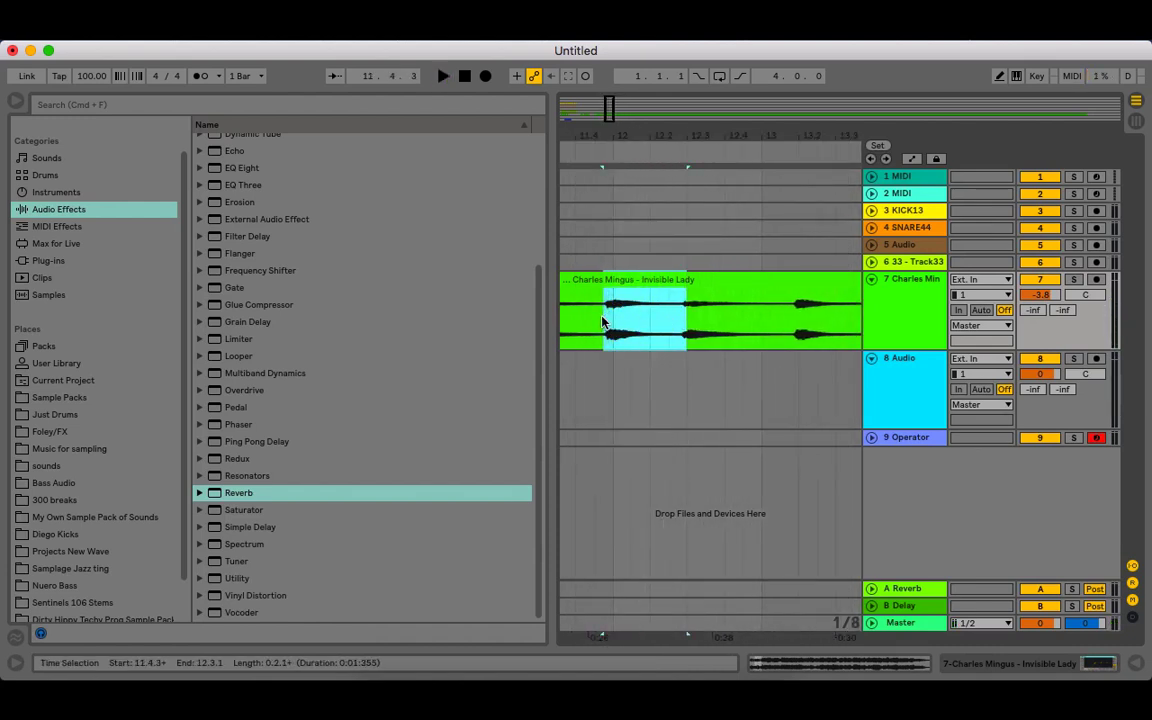
{"action": "key", "text": "super+e"}
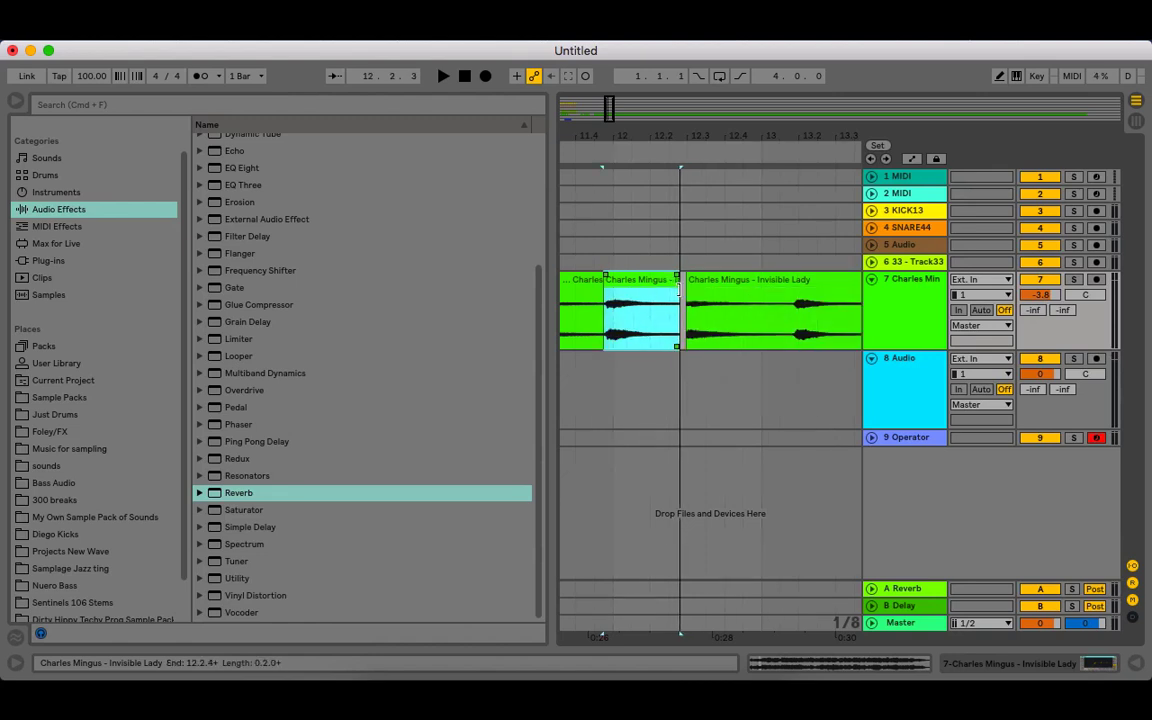
{"action": "key", "text": "super+j"}
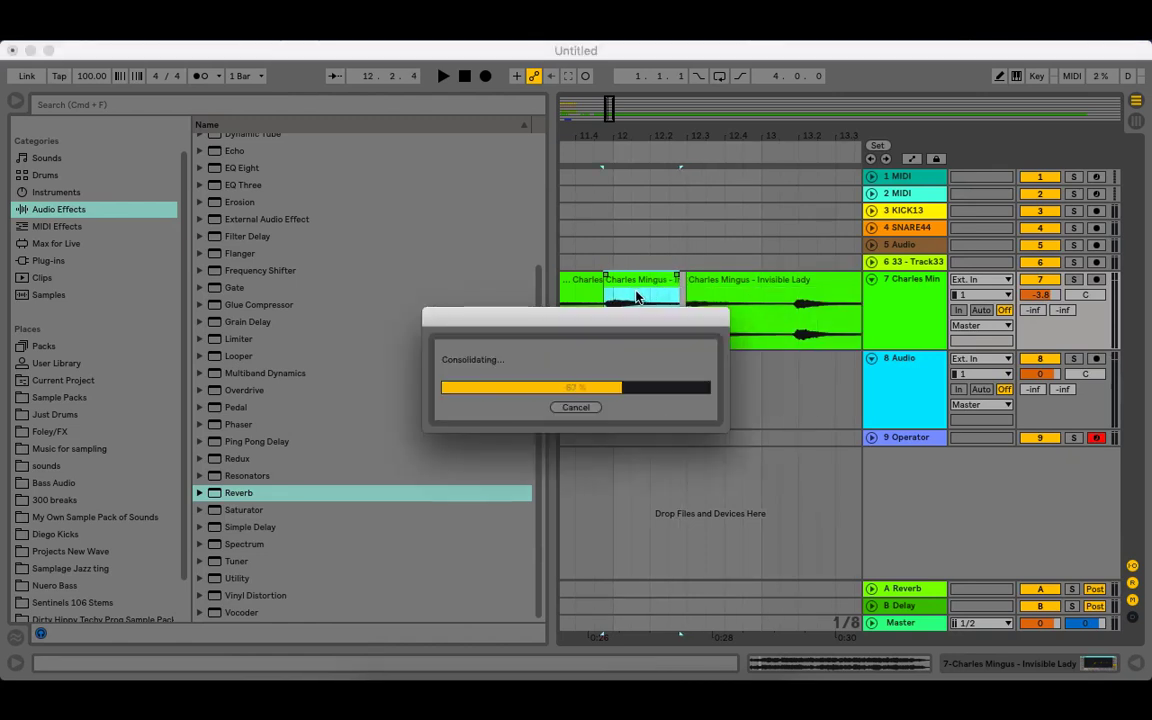
- Cut the consolidated phrase clip and paste it at 4.1.1 on track 7
{"action": "key", "text": "Delete"}
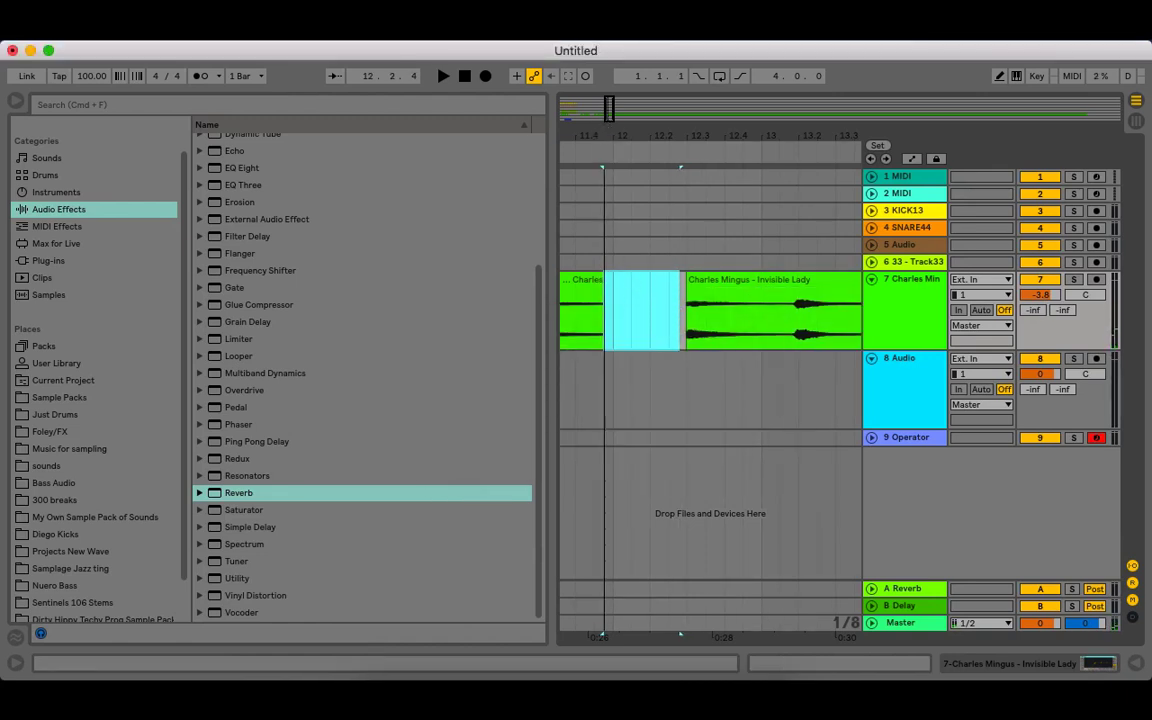
{"action": "left_click_drag", "start_coordinate": [605, 135], "coordinate": [893, 167]}
{"action": "right_click", "coordinate": [605, 135]}
{"action": "left_click", "coordinate": [590, 261]}
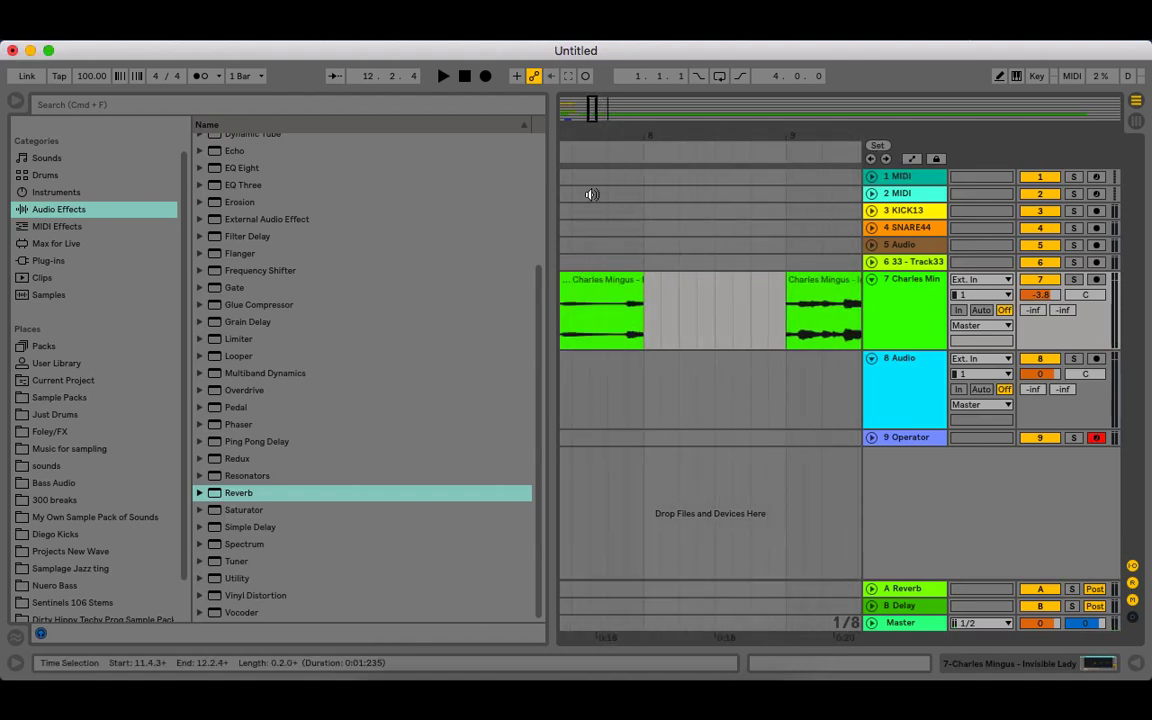
{"action": "left_click_drag", "start_coordinate": [590, 135], "coordinate": [476, 235]}
{"action": "key", "text": "super+v"}
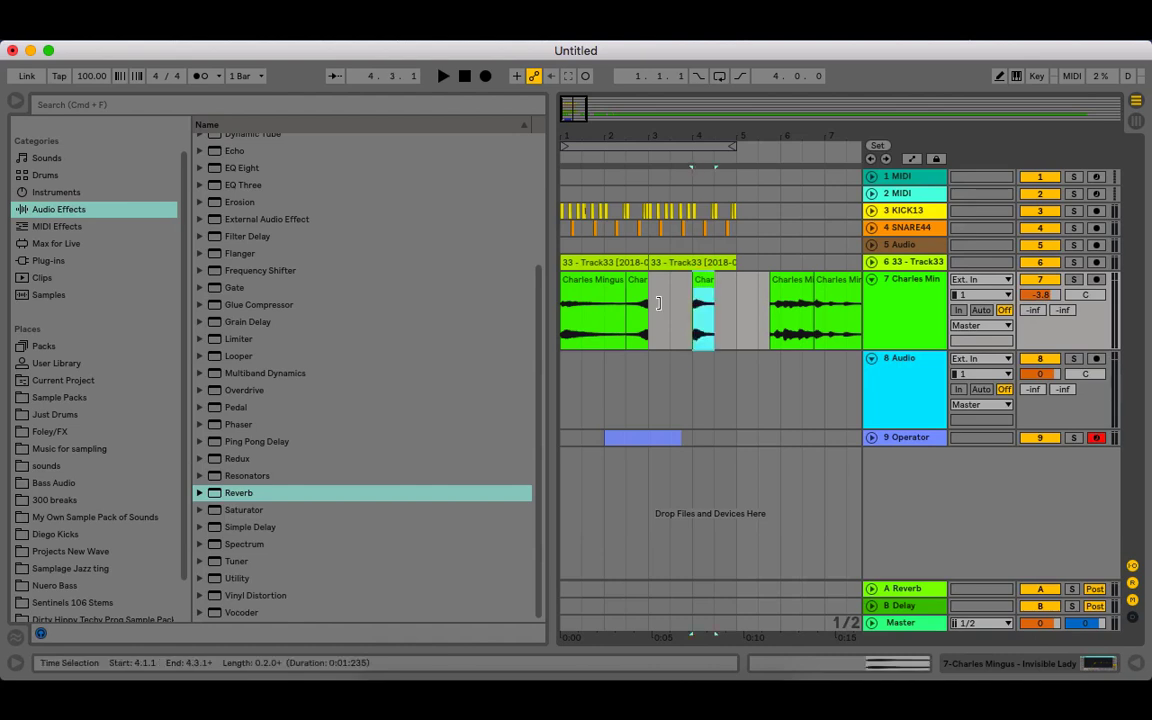
- Move the pasted clip to start at 3.1.1 and stretch it to end at 4.3.1
{"action": "left_click", "coordinate": [592, 283]}
{"action": "key", "text": "space"}
{"action": "left_click", "coordinate": [705, 281]}
{"action": "mouse_move", "coordinate": [705, 281]}
{"action": "left_mouse_down"}
{"action": "mouse_move", "coordinate": [662, 292]}
{"action": "mouse_move", "coordinate": [729, 289]}
{"action": "mouse_move", "coordinate": [693, 294]}
{"action": "mouse_move", "coordinate": [714, 285]}
{"action": "left_mouse_up"}
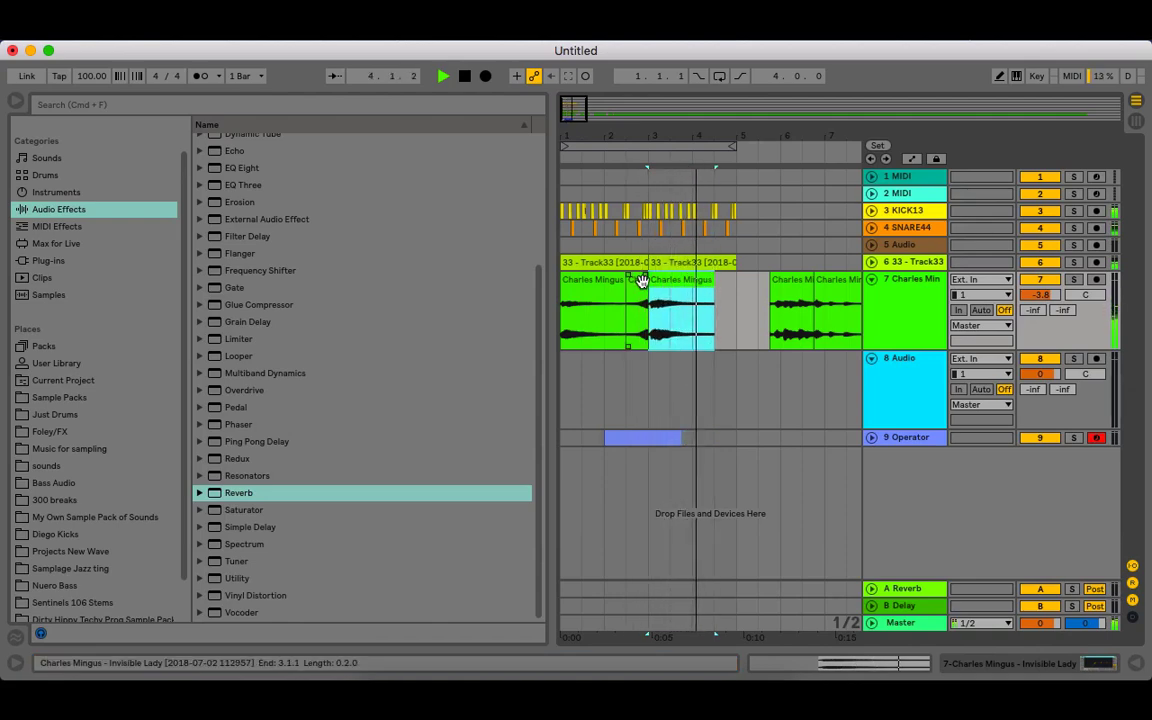
- Copy the reversed clip to 4.3.1 so it fills the gap up to bar 5, and check its sample view
{"action": "left_click_drag", "start_coordinate": [642, 281], "coordinate": [729, 284]}
{"action": "double_click", "coordinate": [728, 284]}
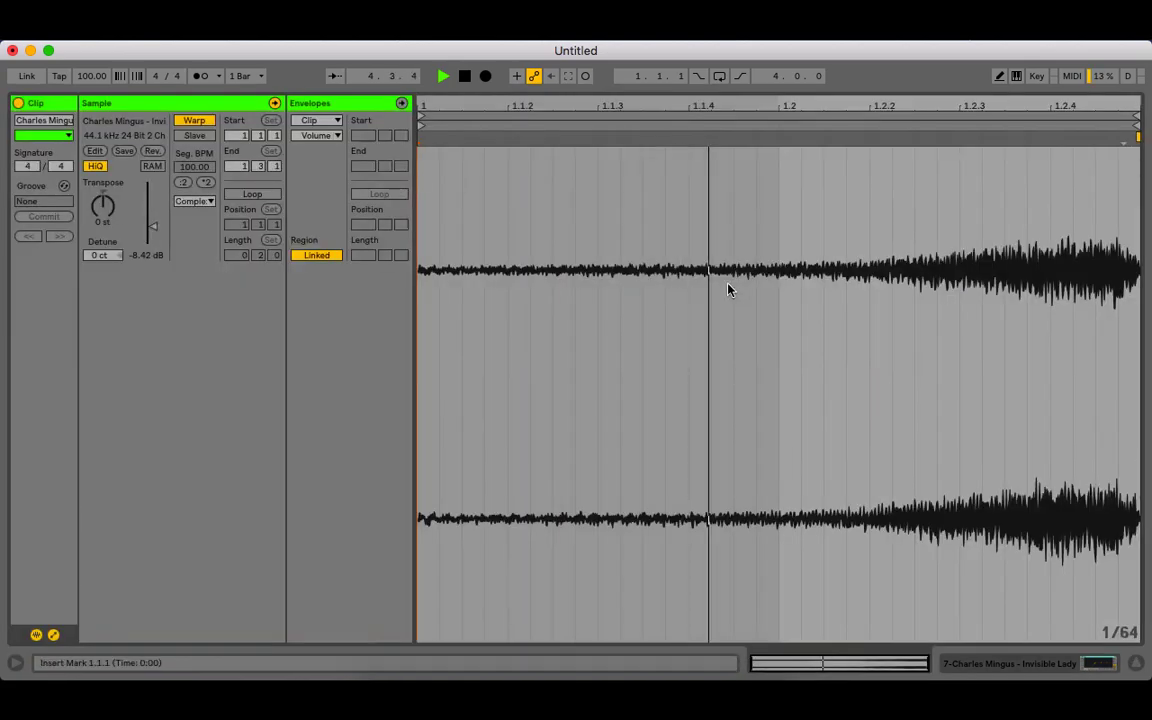
{"action": "left_click", "coordinate": [1137, 664]}
- Turn on loop playback and delete all leftover Charles Mingus clips after bar 5 on track 7
{"action": "left_click", "coordinate": [722, 77]}
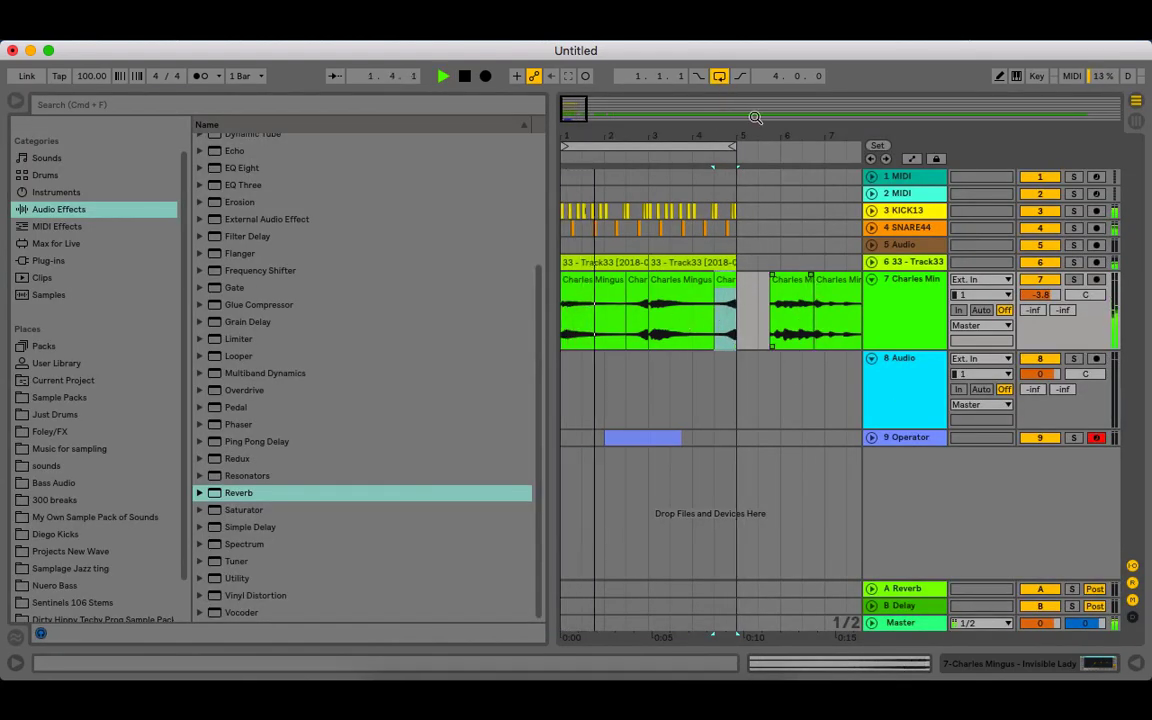
{"action": "left_click_drag", "start_coordinate": [771, 134], "coordinate": [771, 65]}
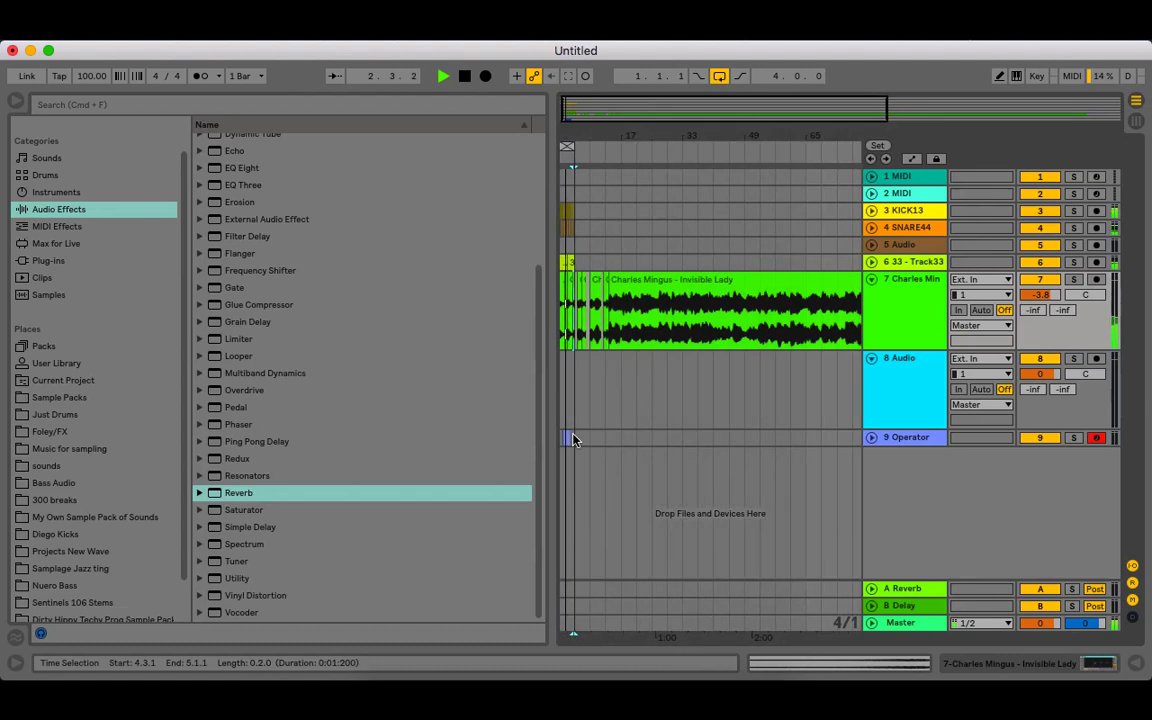
{"action": "left_click_drag", "start_coordinate": [667, 132], "coordinate": [667, 100]}
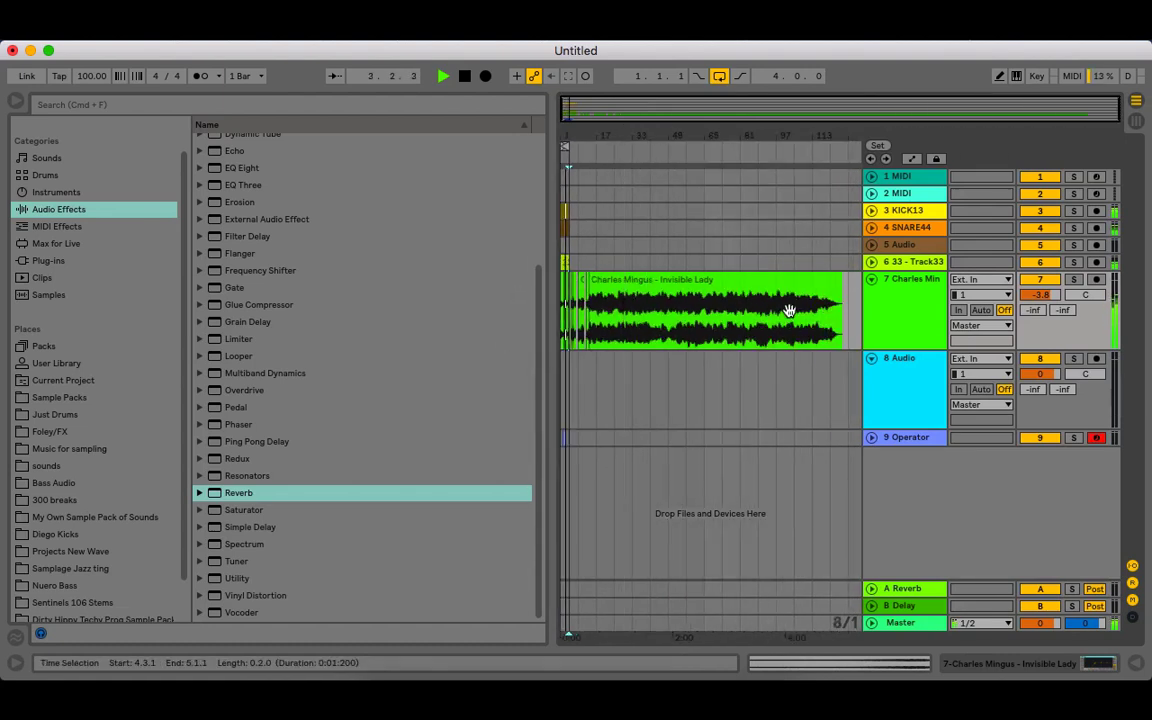
{"action": "left_click_drag", "start_coordinate": [860, 307], "coordinate": [572, 306]}
{"action": "key", "text": "Delete"}
{"action": "key", "text": "Delete"}
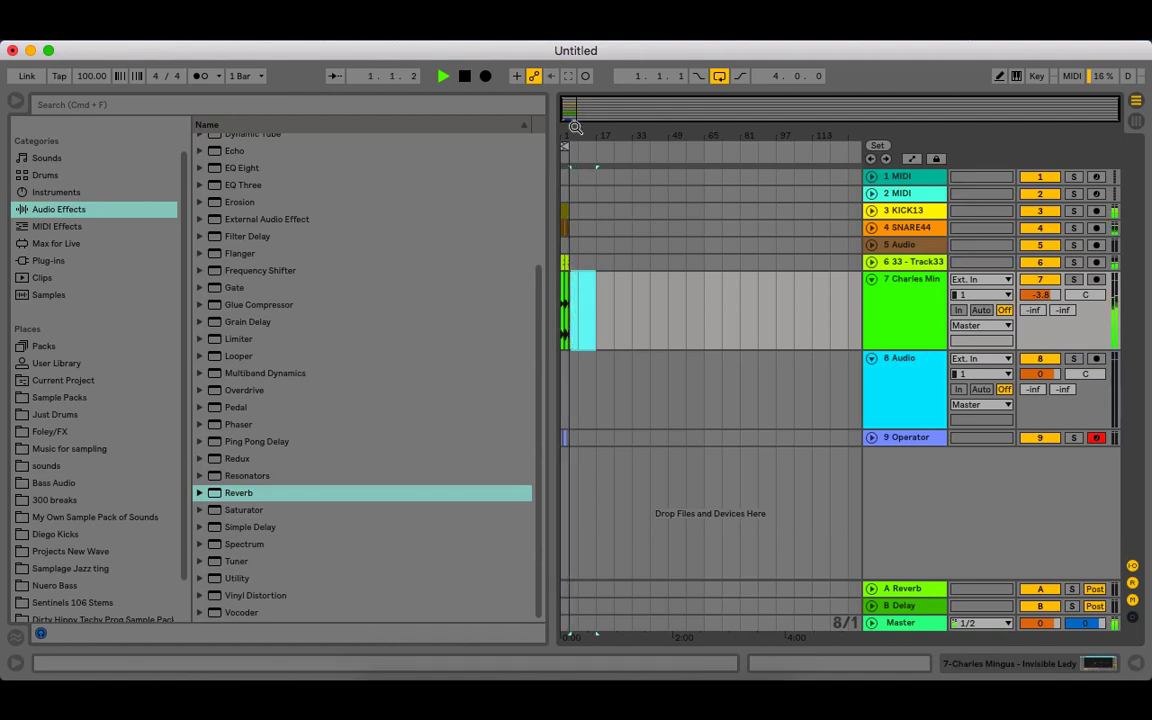
- Delete the two reversed half-bar clips at 4.3.1 and 2.3.1 on track 7
{"action": "mouse_move", "coordinate": [575, 127]}
{"action": "left_mouse_down"}
{"action": "mouse_move", "coordinate": [577, 165]}
{"action": "mouse_move", "coordinate": [577, 127]}
{"action": "left_mouse_up"}
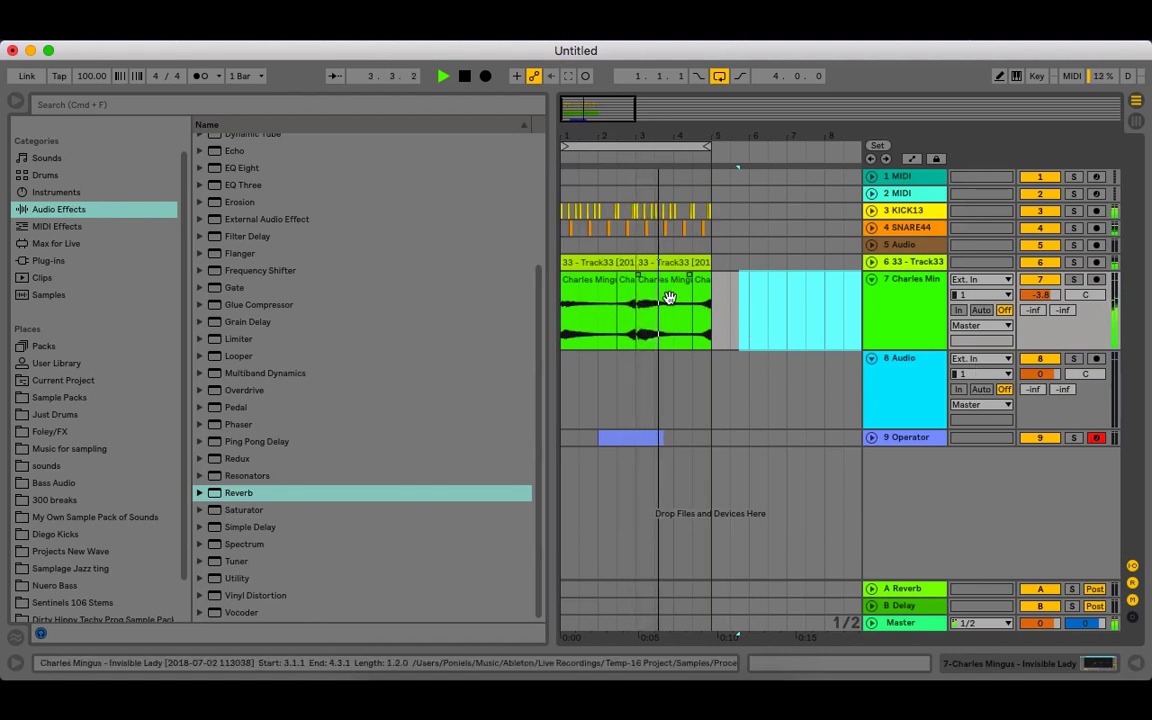
{"action": "left_click", "coordinate": [627, 289]}
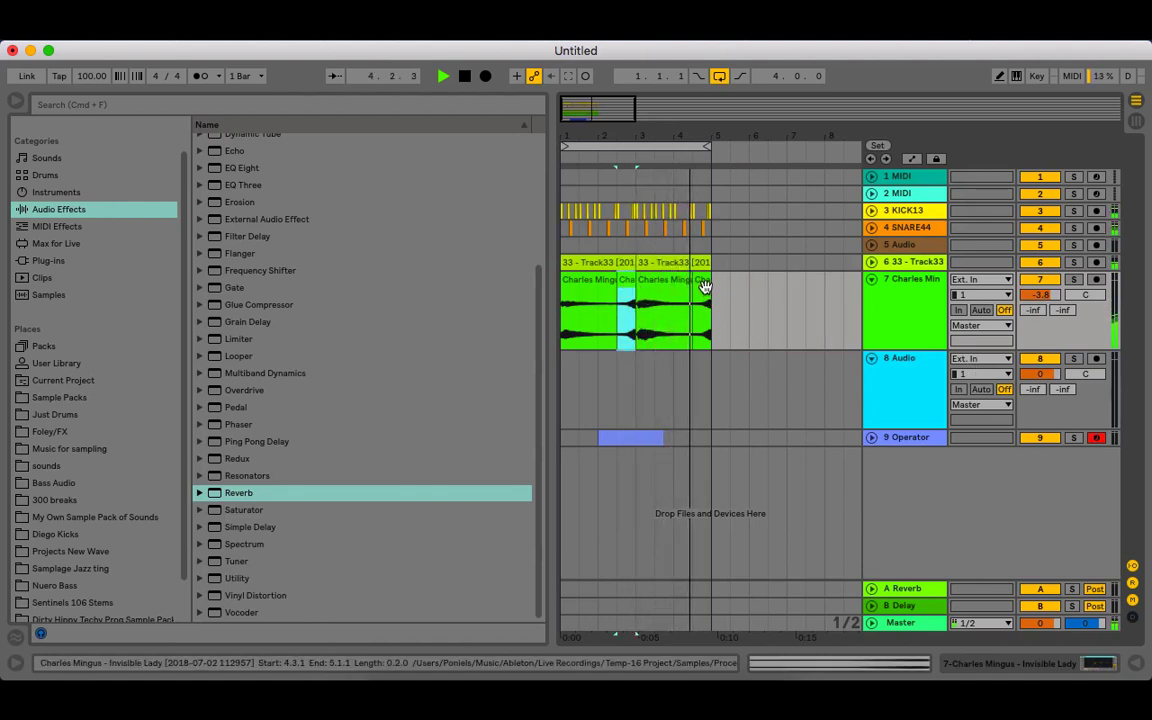
{"action": "left_click", "coordinate": [704, 286]}
{"action": "key", "text": "Delete"}
{"action": "left_click", "coordinate": [628, 289]}
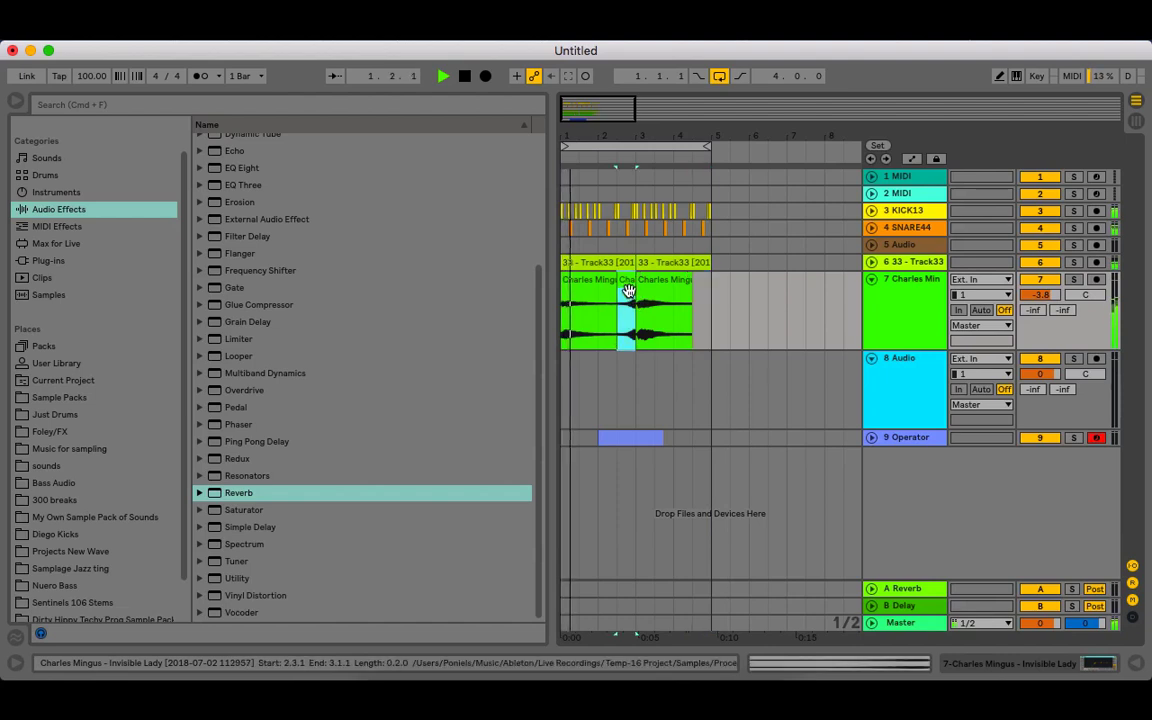
{"action": "key", "text": "Delete"}
- Stretch the two remaining track 7 clips to end at 3.1.1 and 5.1.1, and lower the track volume to -7.9 dB
{"action": "left_click_drag", "start_coordinate": [616, 283], "coordinate": [714, 290]}
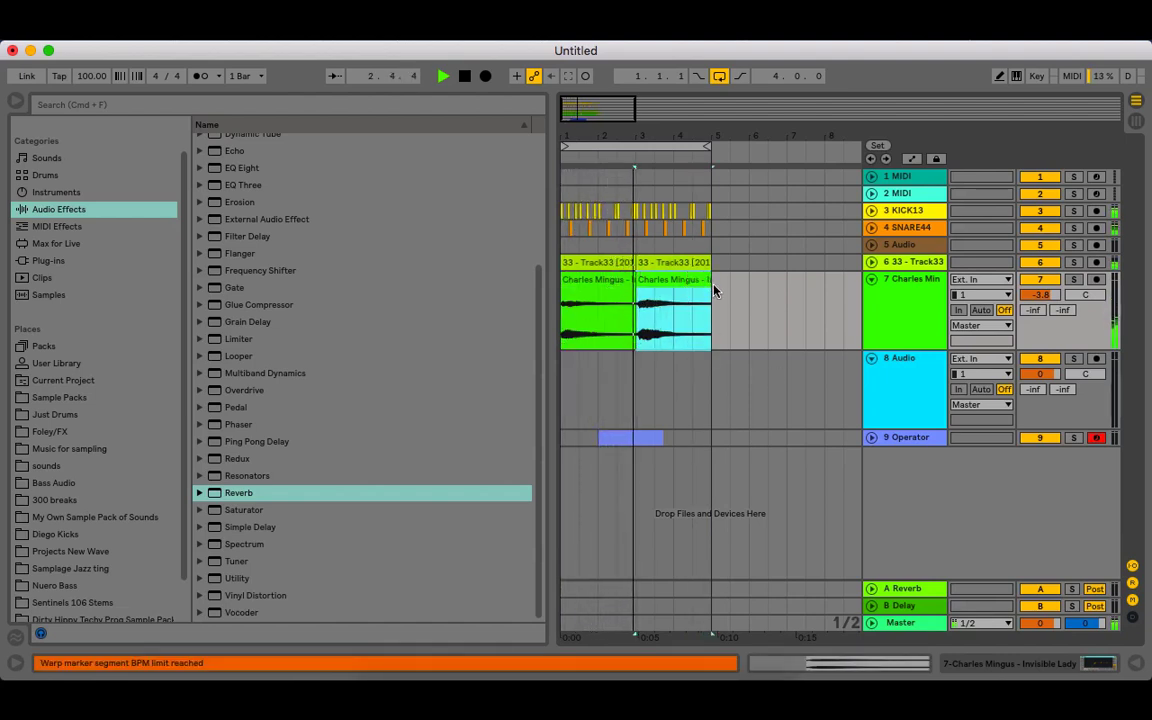
{"action": "left_click_drag", "start_coordinate": [1040, 295], "coordinate": [1040, 303]}
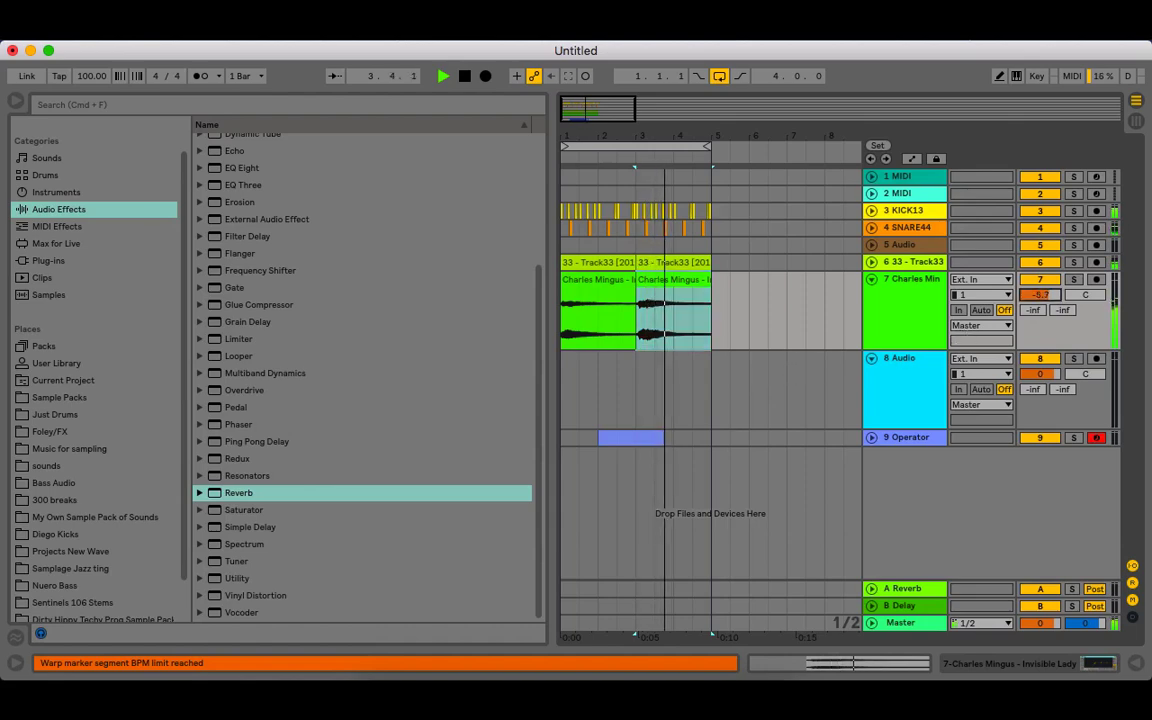
- Compare the sample settings of both track 7 clips and lower the gain of the clip at bar 3
{"action": "double_click", "coordinate": [605, 282]}
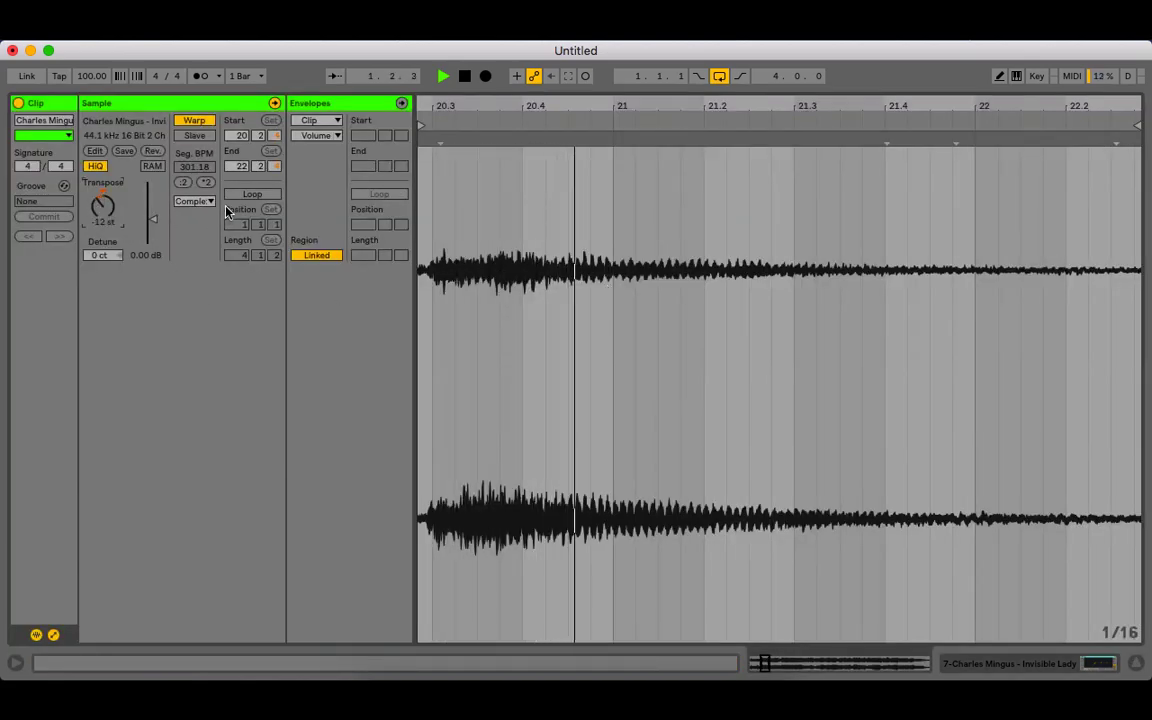
{"action": "left_click", "coordinate": [1136, 664]}
{"action": "double_click", "coordinate": [661, 288]}
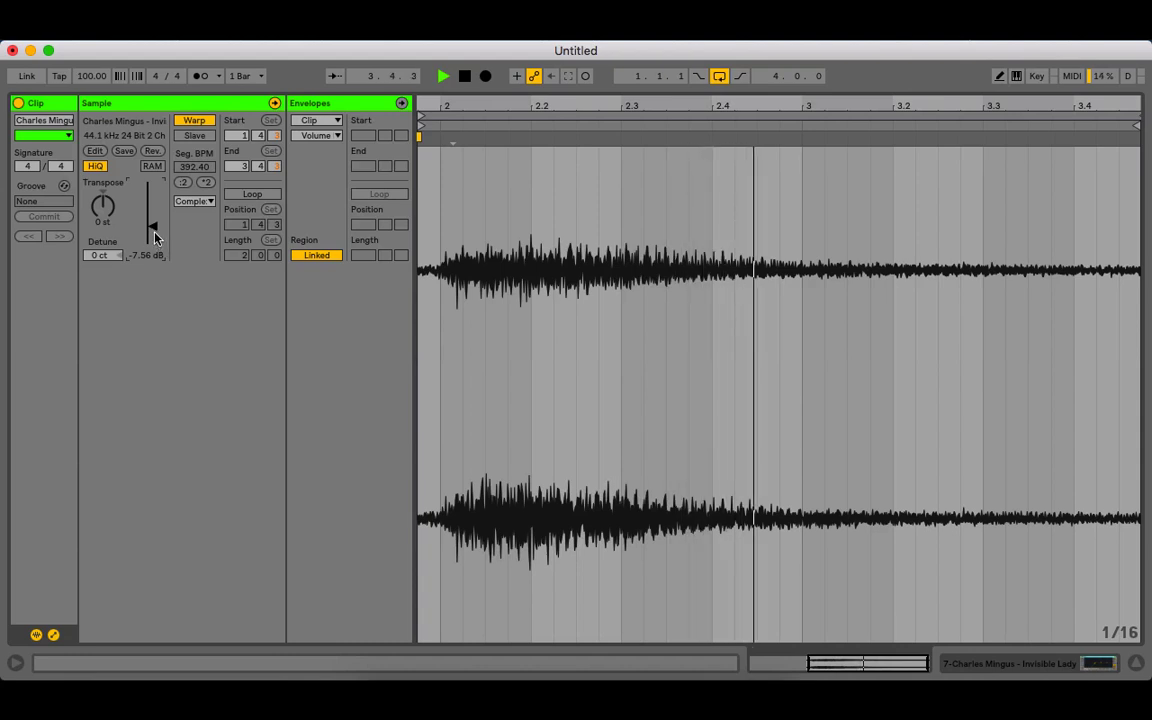
{"action": "mouse_move", "coordinate": [151, 226]}
{"action": "left_mouse_down"}
{"action": "mouse_move", "coordinate": [151, 240]}
{"action": "mouse_move", "coordinate": [151, 227]}
{"action": "mouse_move", "coordinate": [102, 240]}
{"action": "mouse_move", "coordinate": [152, 230]}
{"action": "left_mouse_up"}
{"action": "left_click", "coordinate": [1135, 664]}
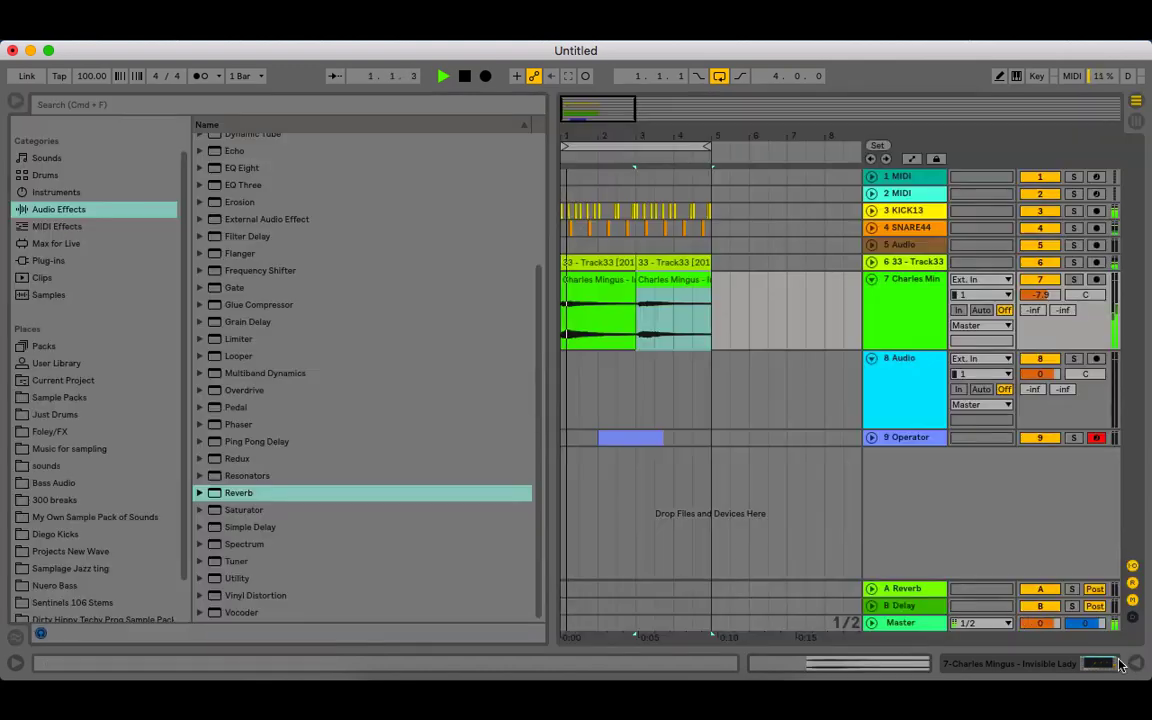
- Check the first Charles Mingus clip's sample settings, then solo track 7 and raise its volume to -3.4 dB
{"action": "double_click", "coordinate": [591, 285]}
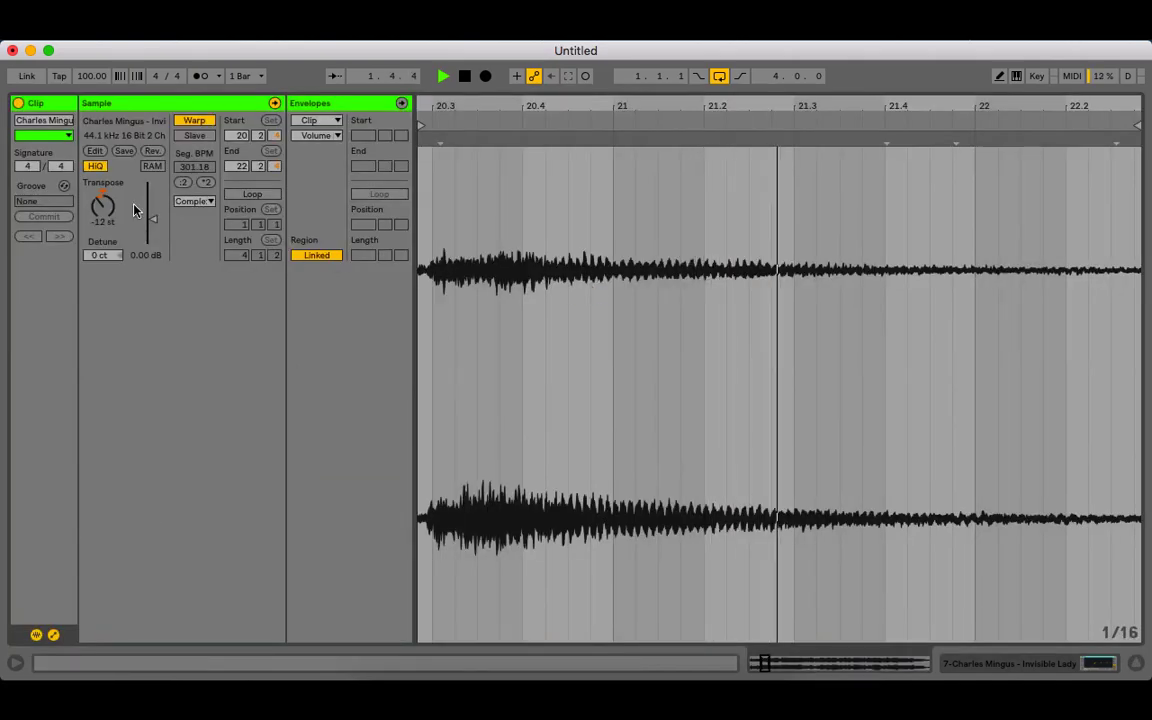
{"action": "left_click", "coordinate": [1136, 664]}
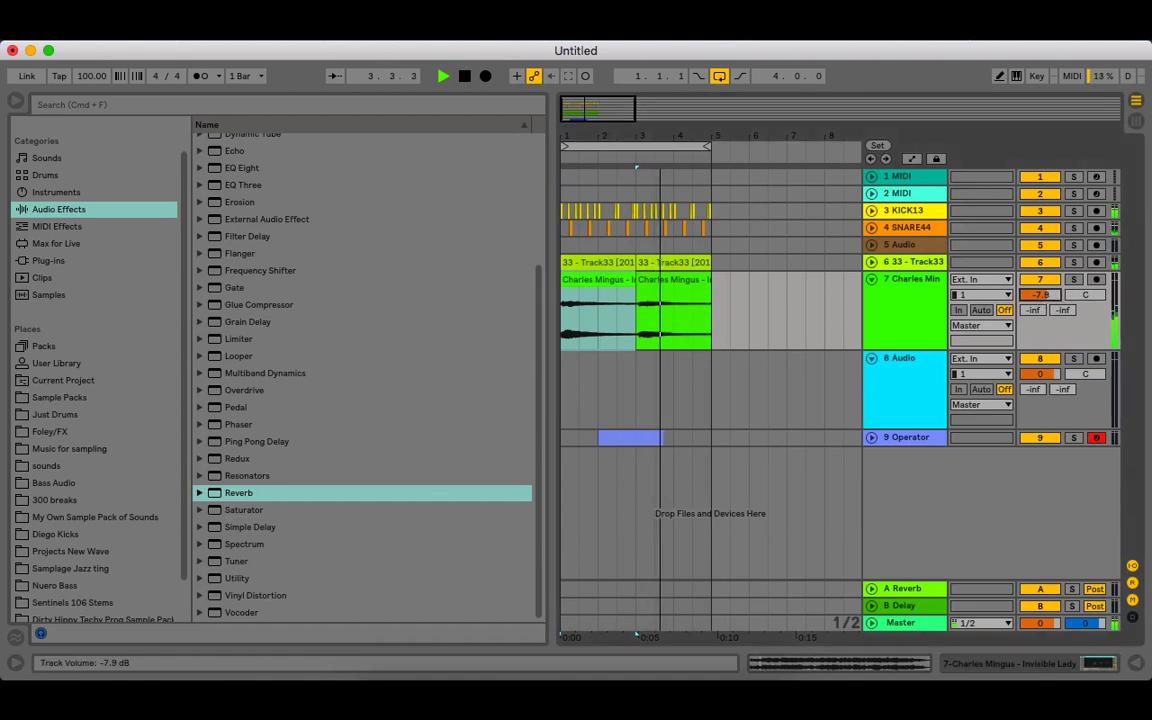
{"action": "left_click", "coordinate": [1073, 280]}
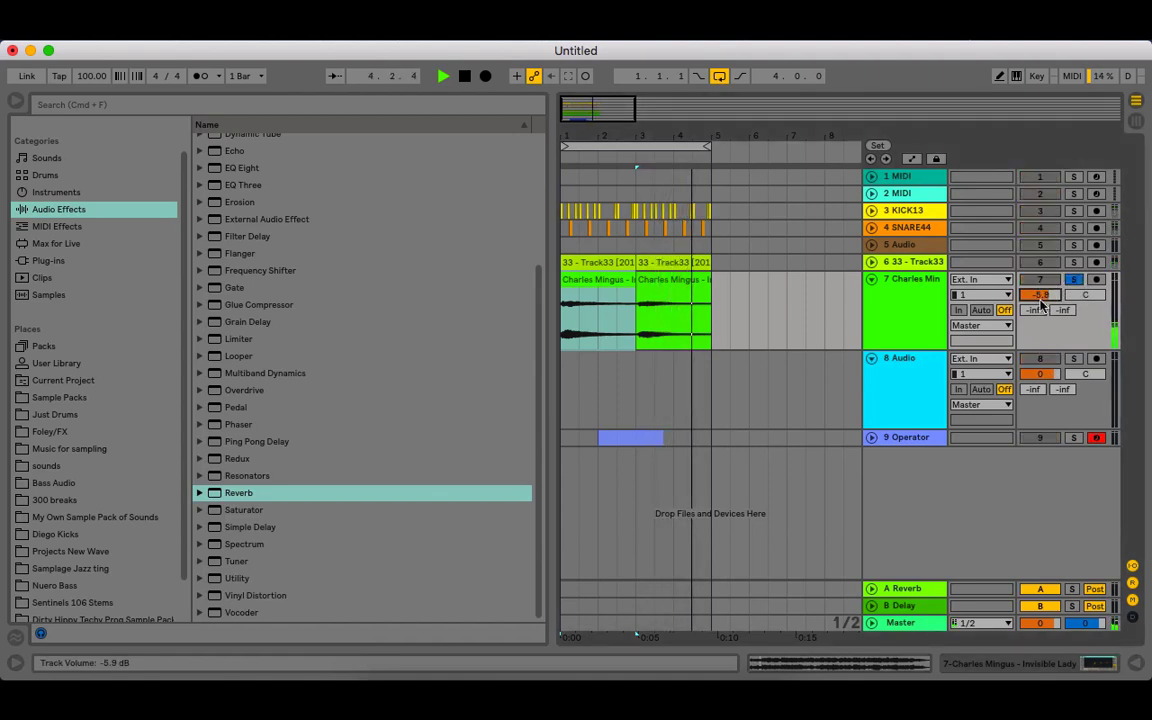
{"action": "left_click_drag", "start_coordinate": [1040, 295], "coordinate": [1040, 293]}
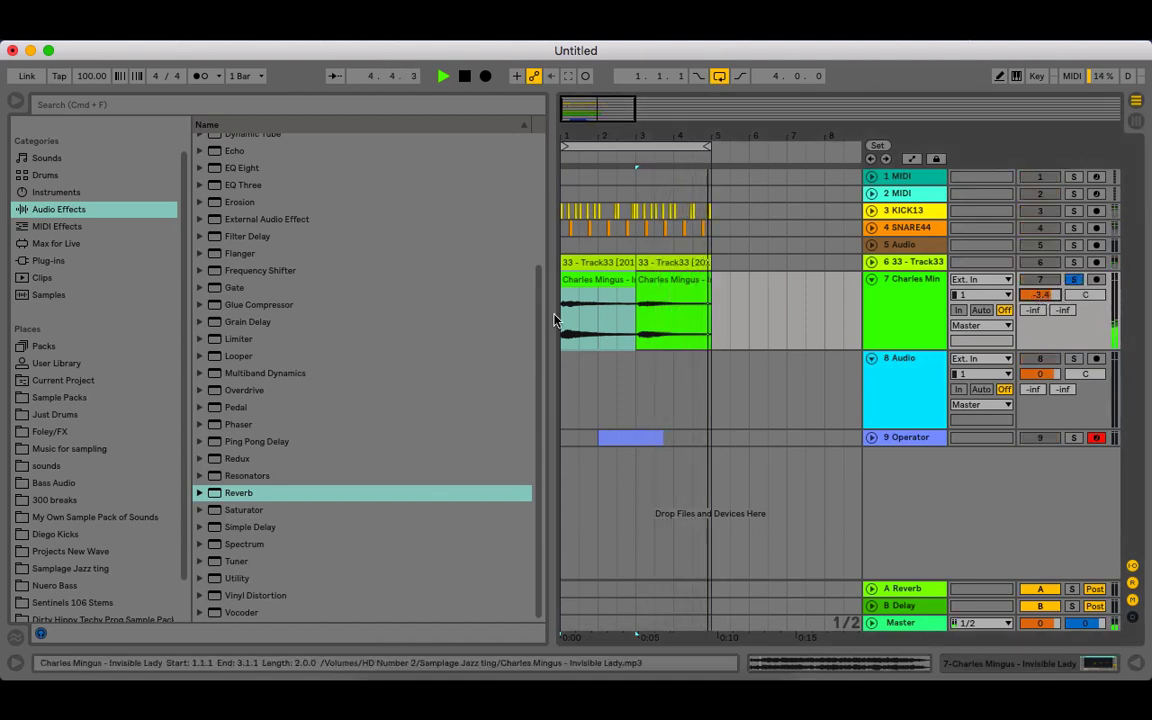
- Add a Reverb with 1.53 s decay and 56% dry/wet, and a Chorus with 12% feedback and 29% dry/wet, to track 7
{"action": "double_click", "coordinate": [276, 494]}
{"action": "left_click_drag", "start_coordinate": [697, 620], "coordinate": [697, 614]}
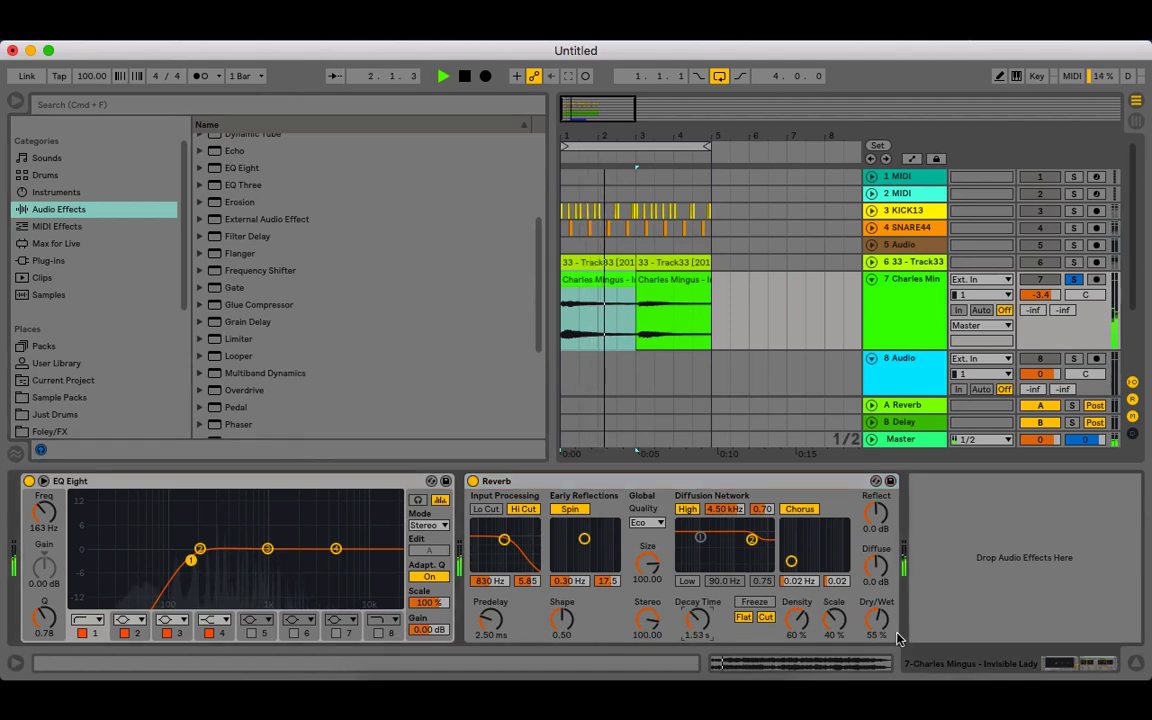
{"action": "scroll", "coordinate": [256, 210], "scroll_direction": "up", "scroll_amount": 5}
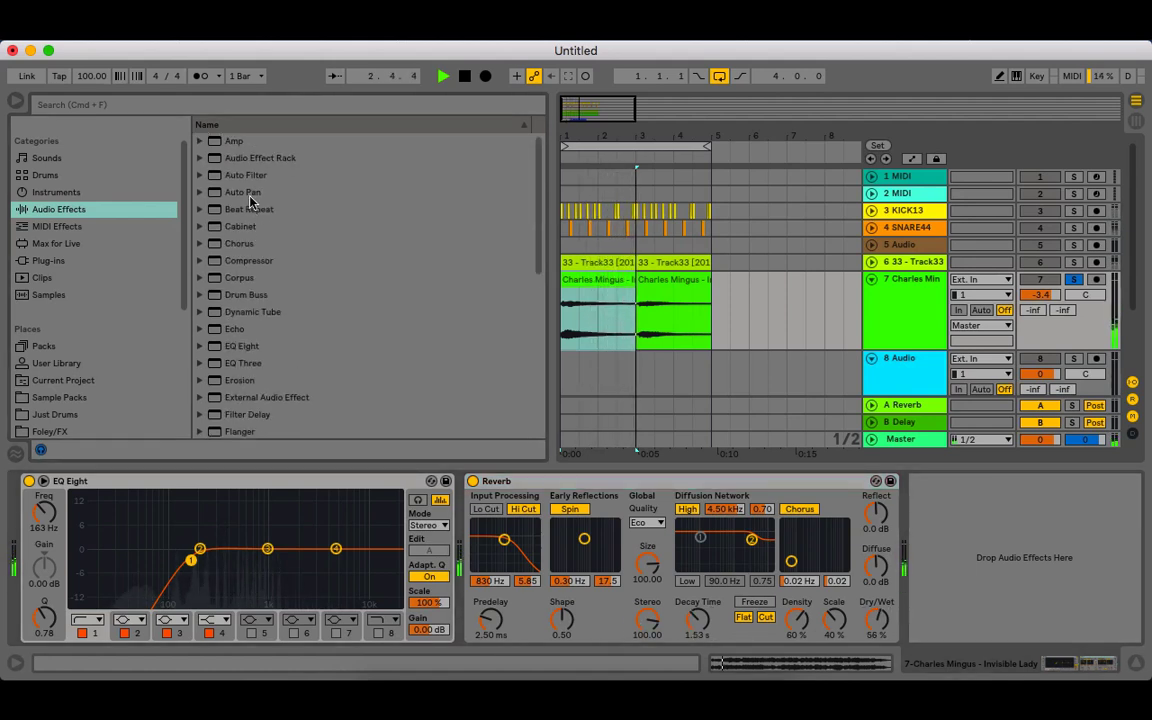
{"action": "double_click", "coordinate": [246, 244]}
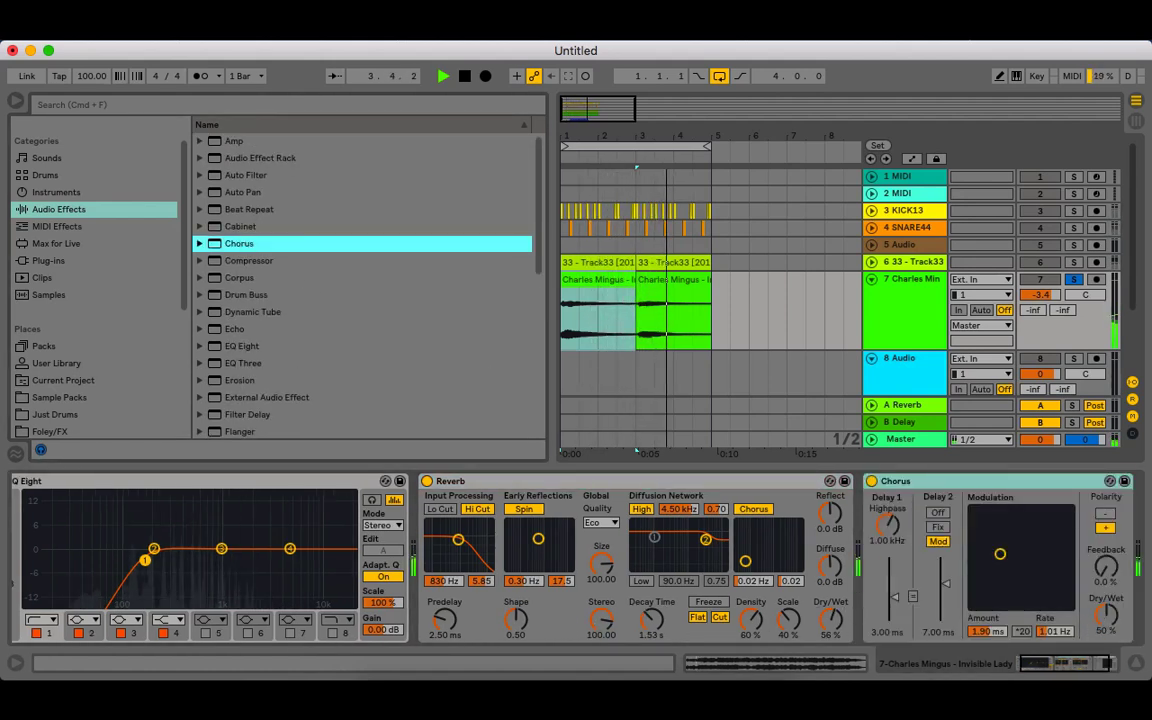
{"action": "left_click_drag", "start_coordinate": [1106, 616], "coordinate": [1106, 638]}
{"action": "left_click_drag", "start_coordinate": [1106, 567], "coordinate": [1106, 554]}
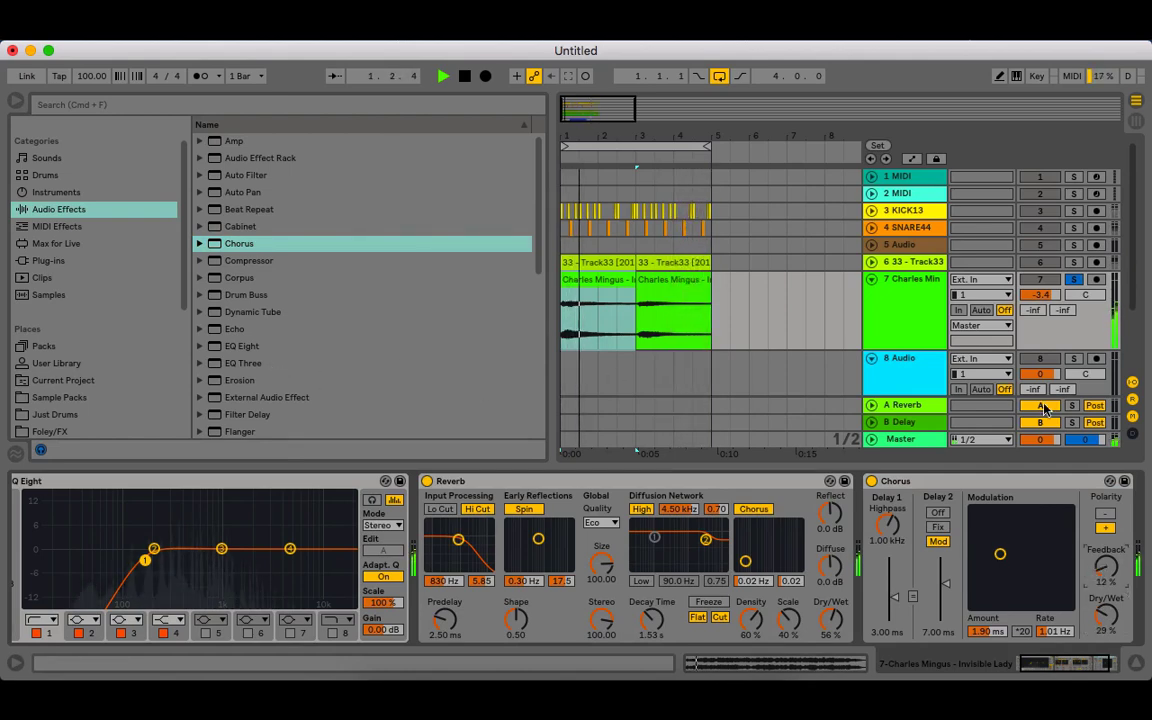
- Solo the Operator track alongside track 7 and create an empty MIDI clip on it from 1.1.1 to 5.1.1
{"action": "left_click", "coordinate": [1137, 662]}
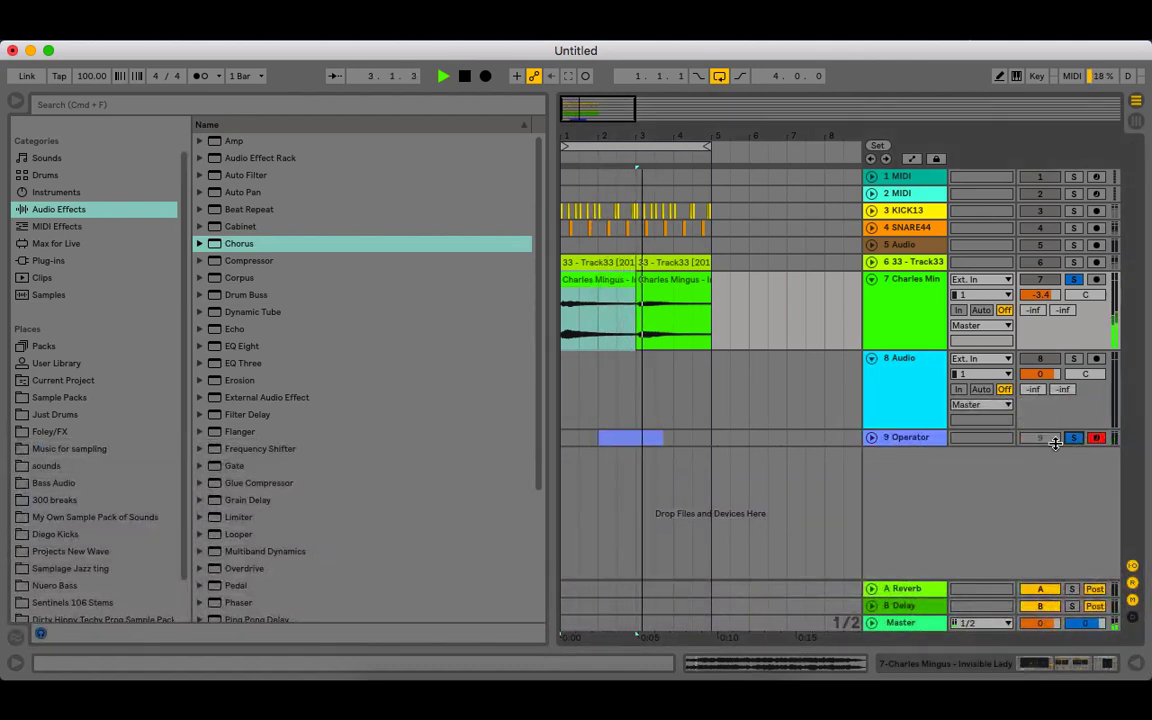
{"action": "left_click_drag", "start_coordinate": [638, 440], "coordinate": [700, 440]}
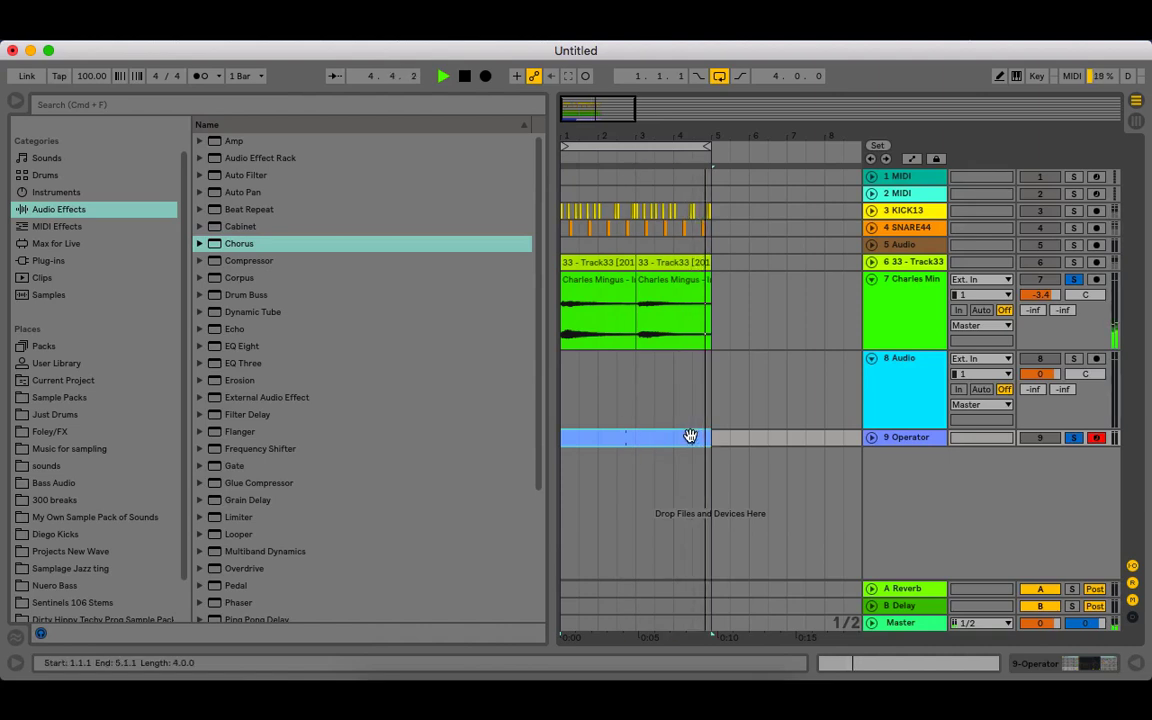
{"action": "double_click", "coordinate": [626, 433]}
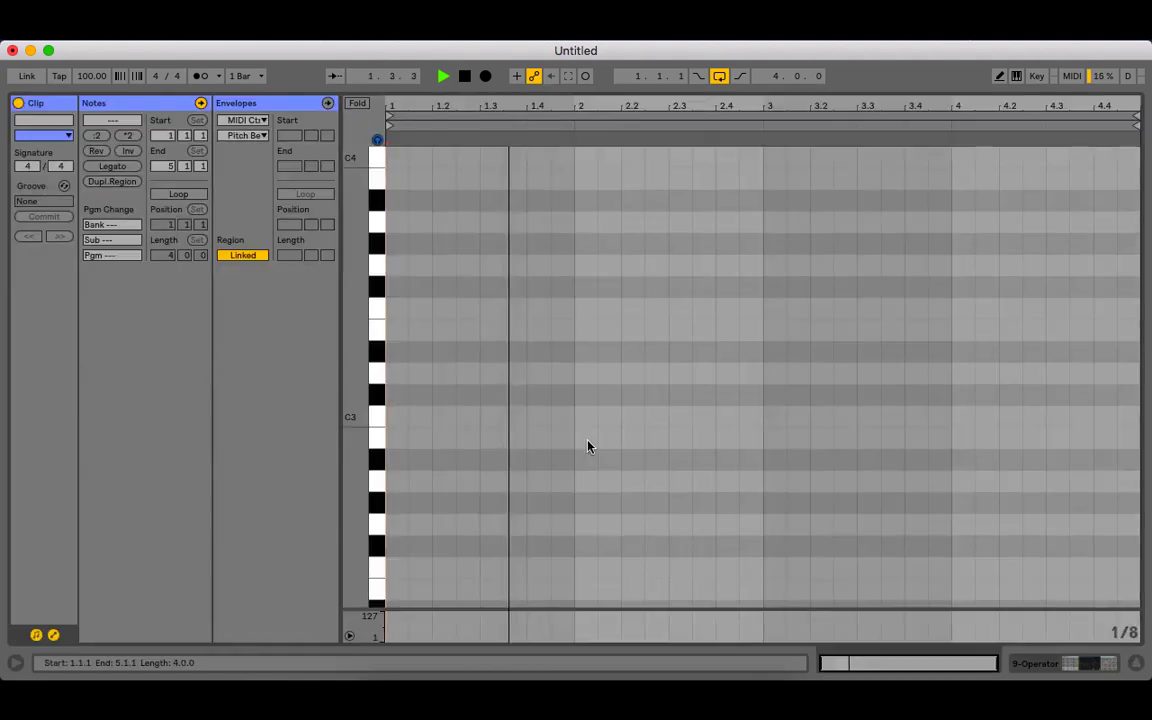
- Audition low keys for a bass root in the Operator clip and place an eighth-note B0 at 1.1.1
{"action": "key", "text": "space"}
{"action": "left_click_drag", "start_coordinate": [389, 399], "coordinate": [387, 485]}
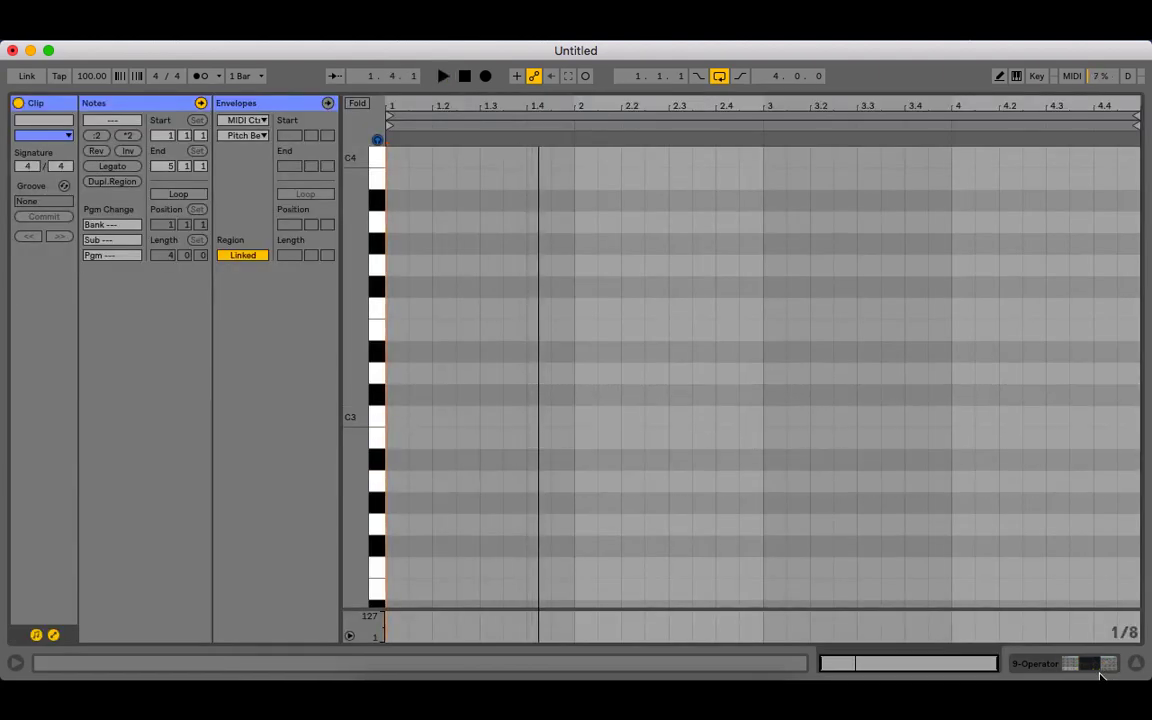
{"action": "scroll", "coordinate": [411, 458], "scroll_direction": "down", "scroll_amount": 10}
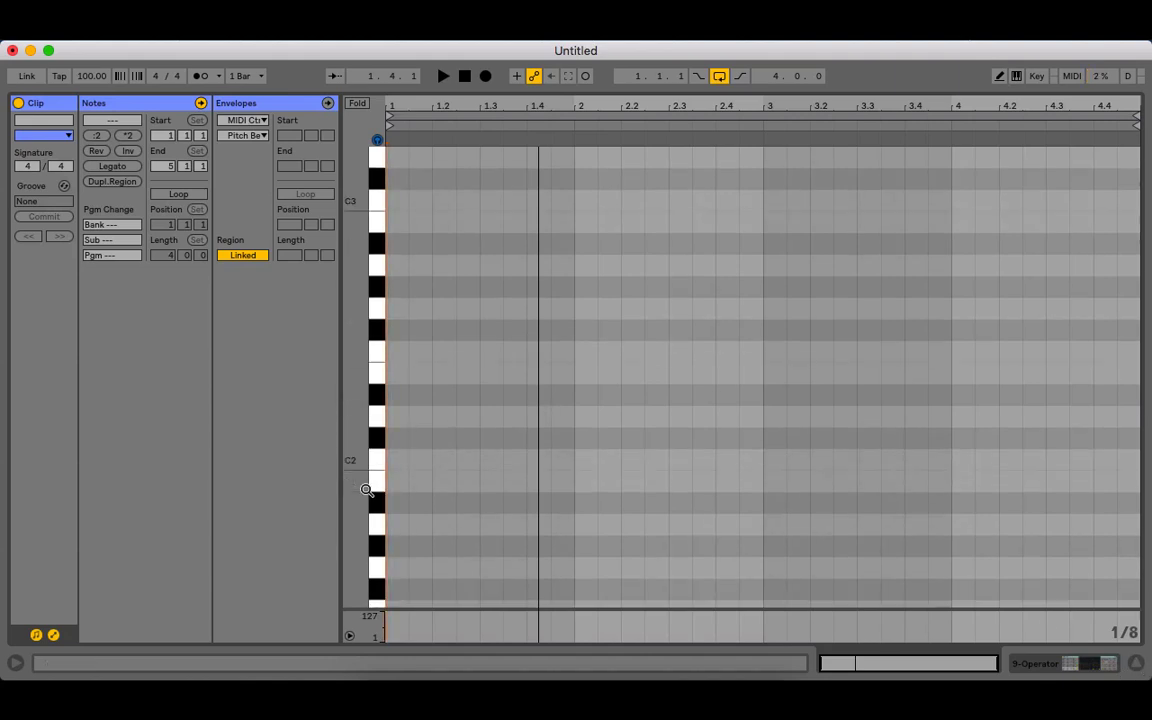
{"action": "left_click_drag", "start_coordinate": [376, 478], "coordinate": [383, 573]}
{"action": "key", "text": "space"}
{"action": "key", "text": "space"}
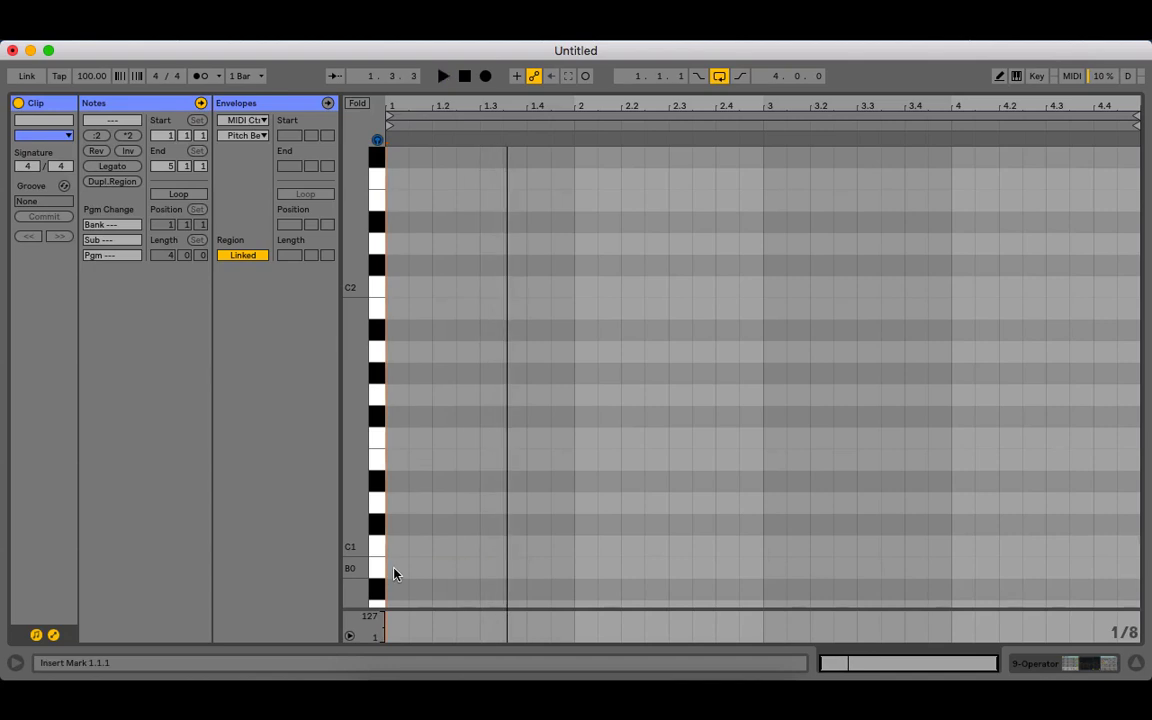
{"action": "key", "text": "space"}
{"action": "double_click", "coordinate": [396, 573]}
{"action": "key", "text": "space"}
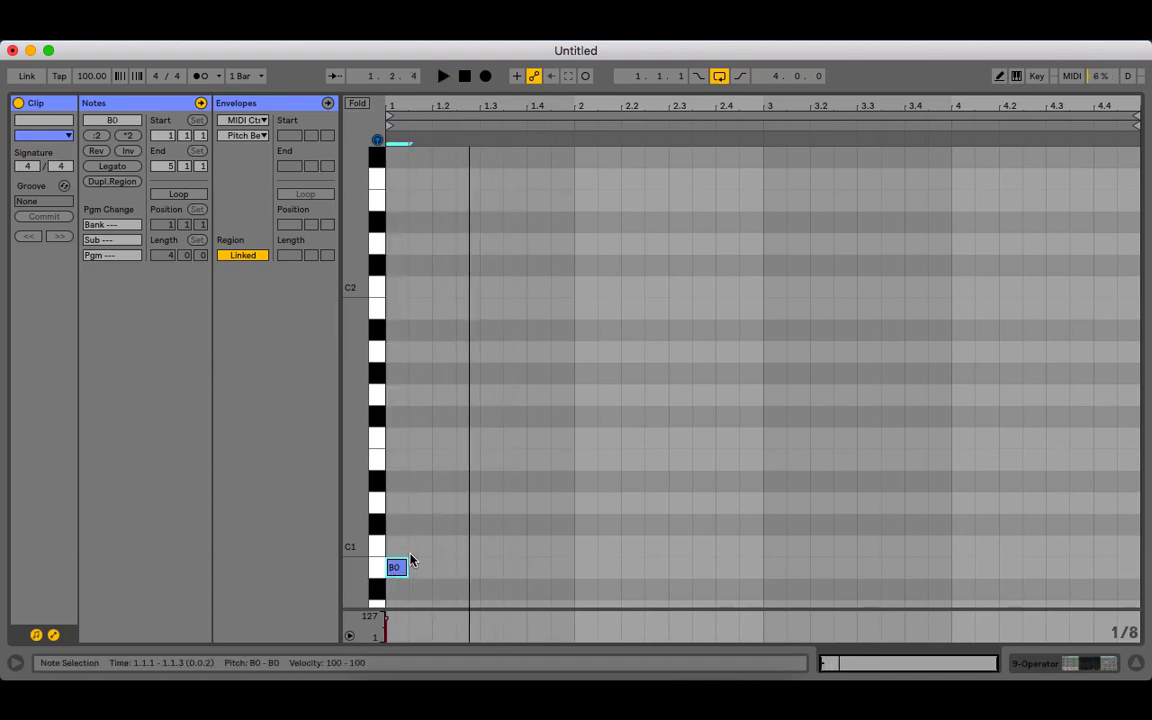
- Check the B0 note against the loop and lengthen it to end at 3.1.1
{"action": "key", "text": "space"}
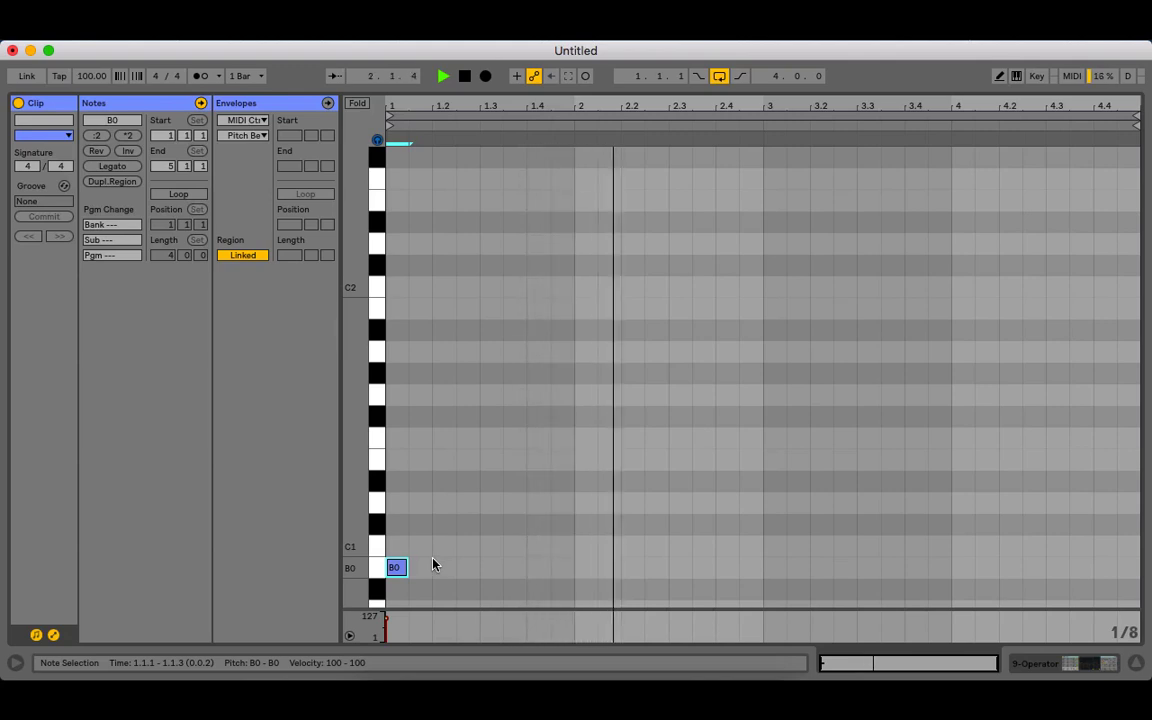
{"action": "key", "text": "space"}
{"action": "key", "text": "space"}
{"action": "left_click_drag", "start_coordinate": [408, 568], "coordinate": [761, 568]}
{"action": "scroll", "coordinate": [790, 552], "scroll_direction": "down", "scroll_amount": 2}
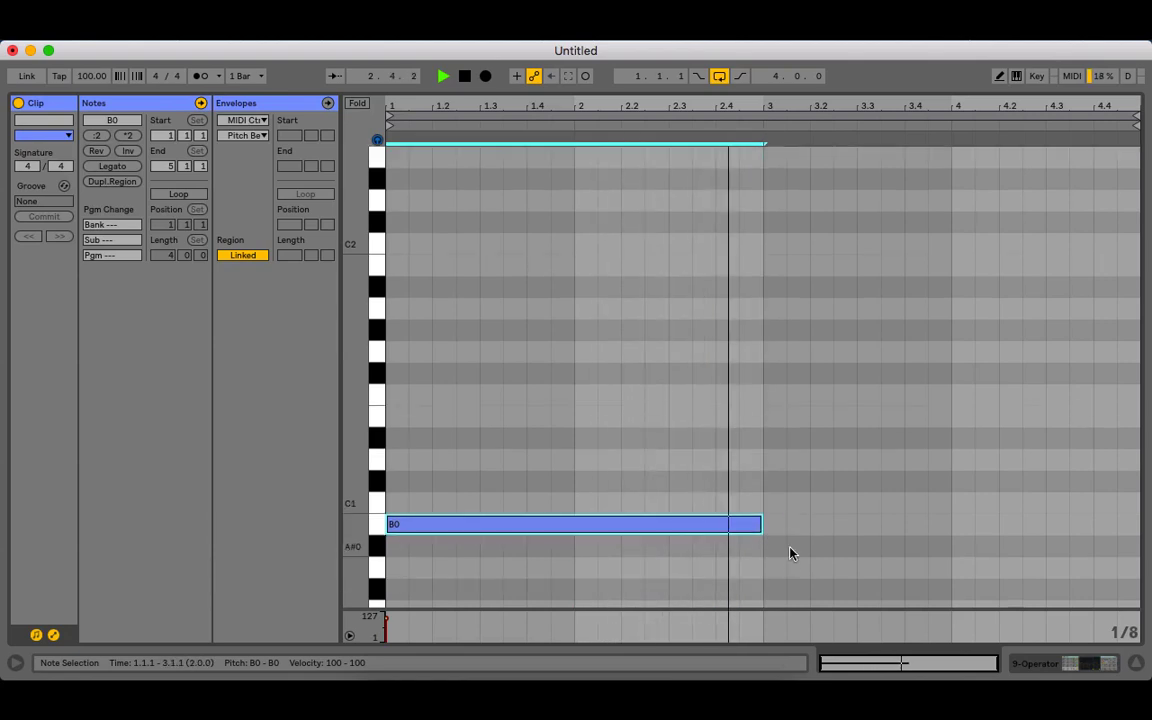
- Add a G#0 note at 3.1.1 and lengthen it to the clip's end at 5.1.1
{"action": "scroll", "coordinate": [795, 560], "scroll_direction": "down", "scroll_amount": 4}
{"action": "double_click", "coordinate": [775, 437]}
{"action": "left_click_drag", "start_coordinate": [777, 439], "coordinate": [1138, 445]}
{"action": "key", "text": "space"}
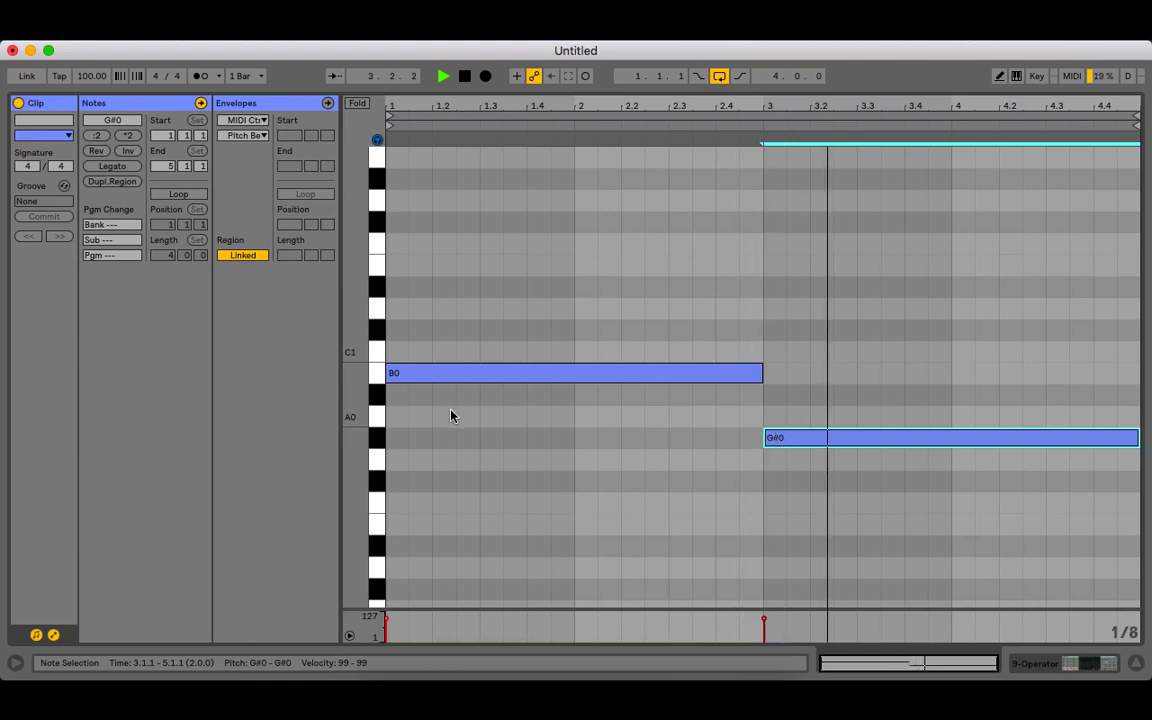
- Audition keys from B0 up to E1 and move the G#0 note to D#1
{"action": "key", "text": "space"}
{"action": "left_click", "coordinate": [376, 376]}
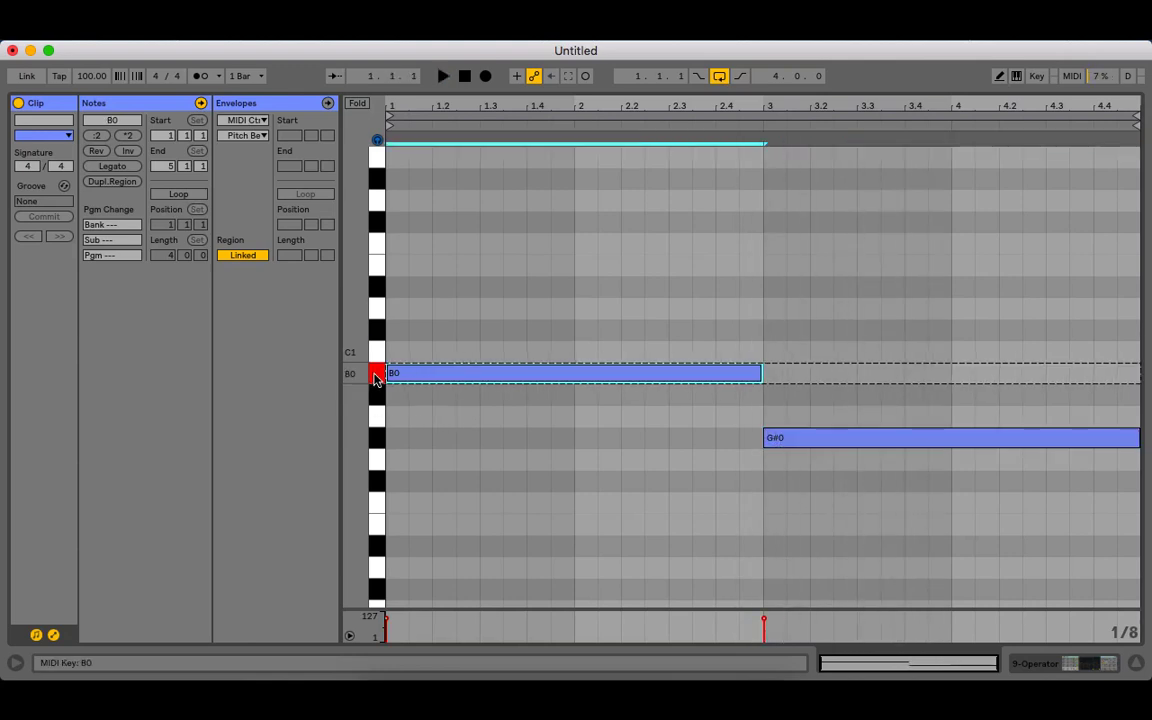
{"action": "left_click_drag", "start_coordinate": [376, 376], "coordinate": [380, 267]}
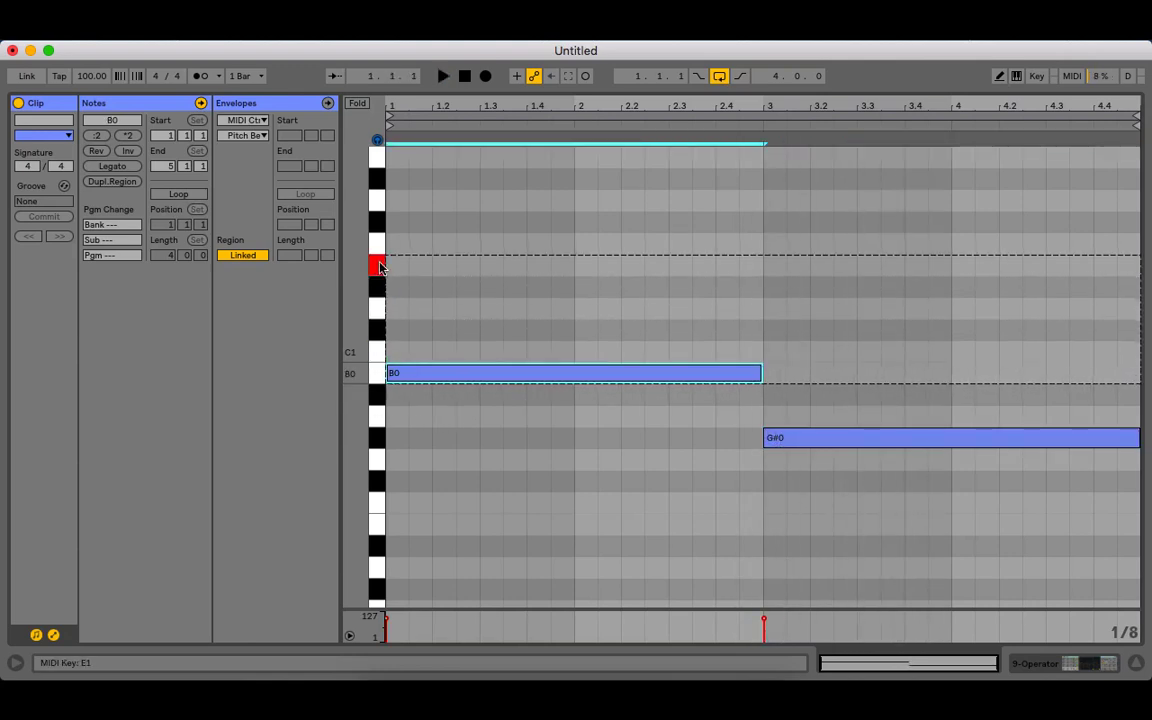
{"action": "left_click", "coordinate": [817, 438]}
{"action": "key", "text": "space"}
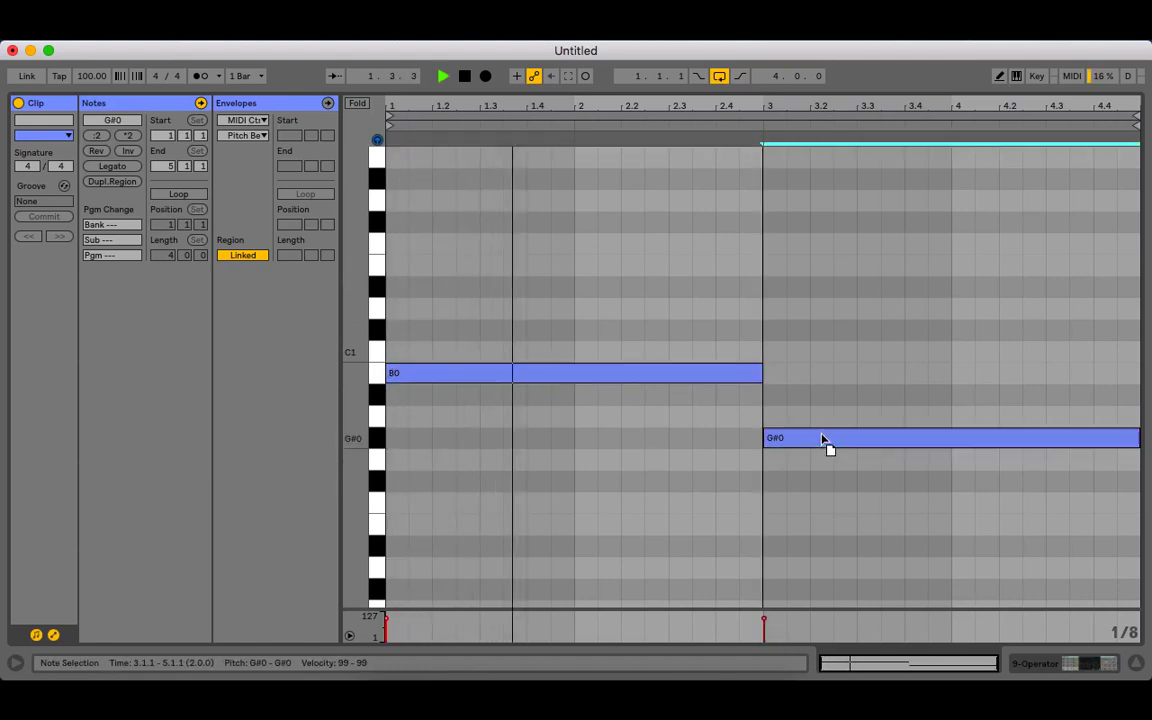
{"action": "left_click_drag", "start_coordinate": [822, 438], "coordinate": [822, 294]}
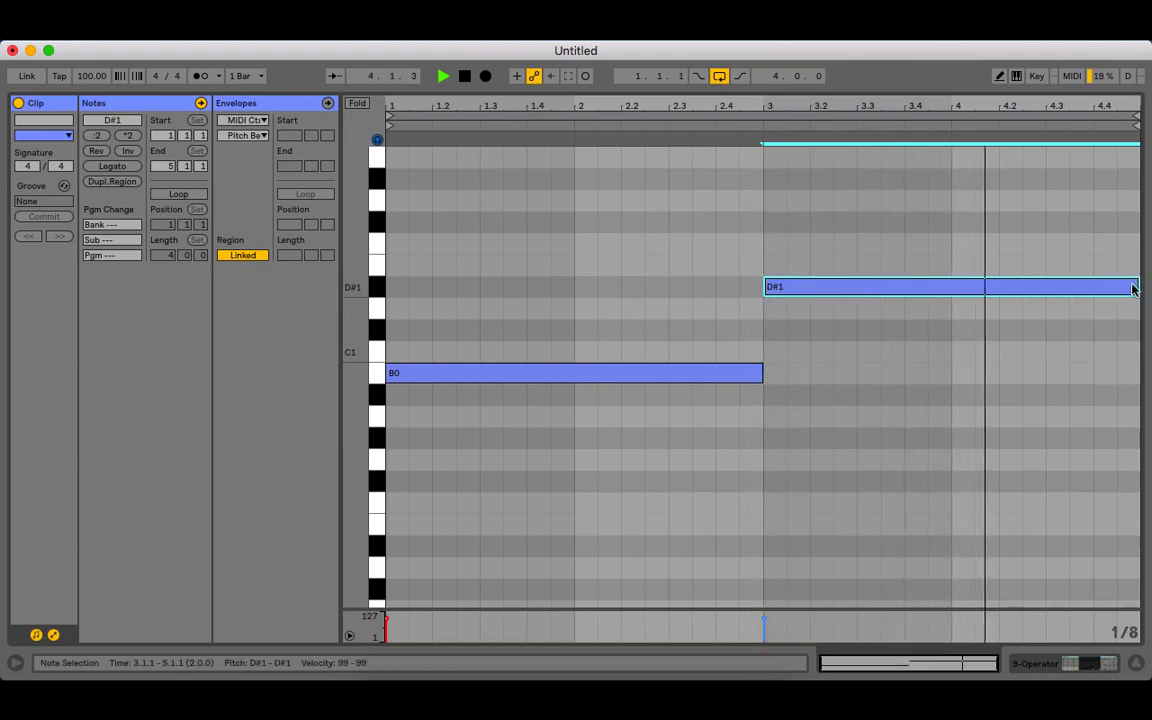
- Shorten the D#1 note to end at 4.3.1 and add an F1 note from 4.3.1 to 5.1.1
{"action": "left_click_drag", "start_coordinate": [1135, 288], "coordinate": [1048, 290]}
{"action": "key", "text": "space"}
{"action": "double_click", "coordinate": [1059, 242]}
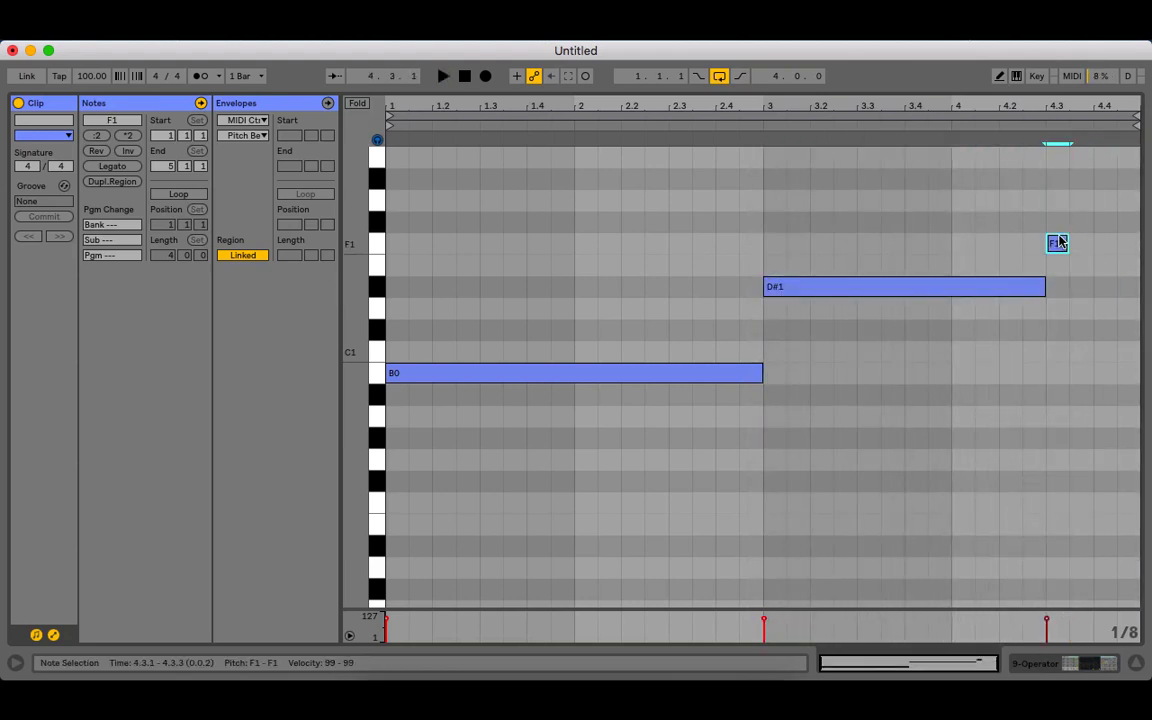
{"action": "left_click_drag", "start_coordinate": [1064, 242], "coordinate": [1139, 242]}
{"action": "key", "text": "space"}
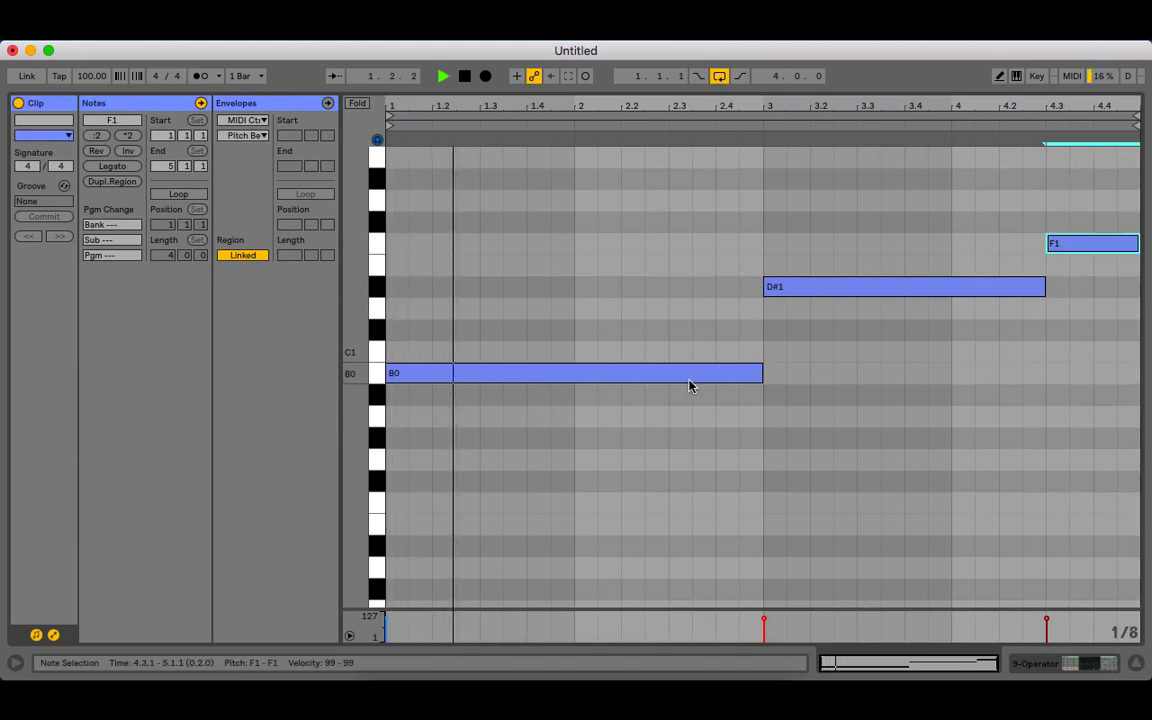
- Try shortening the B0 note to 1.2.3 and following it with a C#1 note
{"action": "left_click_drag", "start_coordinate": [761, 373], "coordinate": [455, 376]}
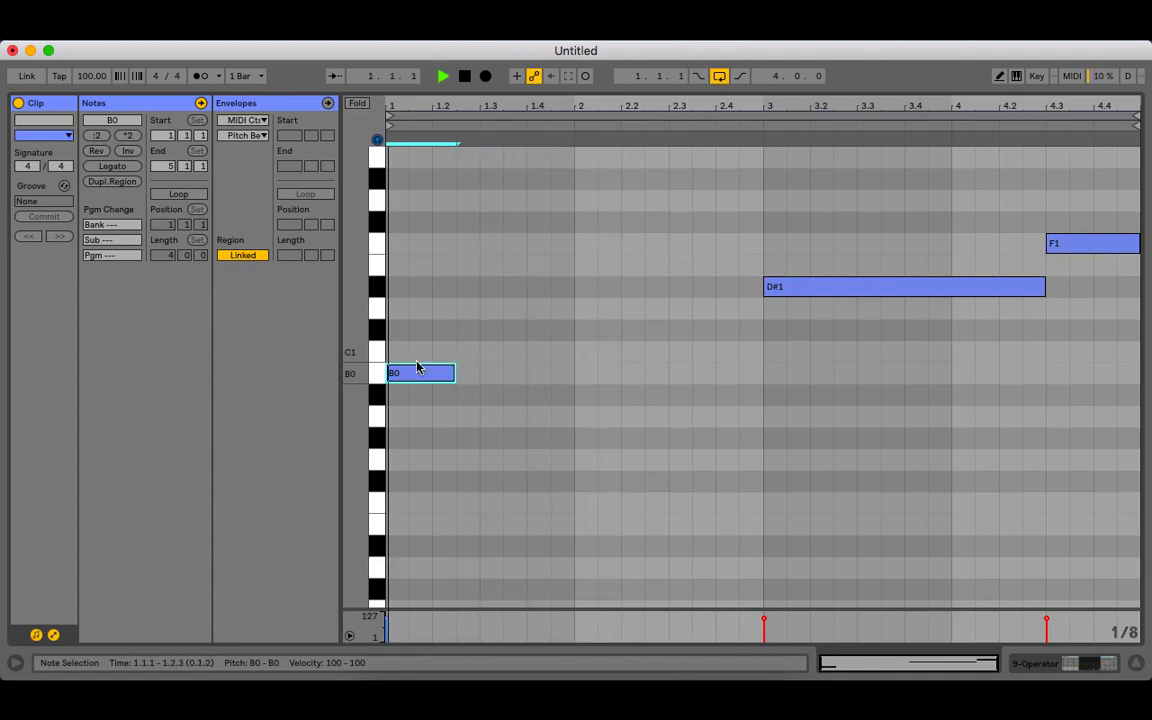
{"action": "double_click", "coordinate": [467, 333]}
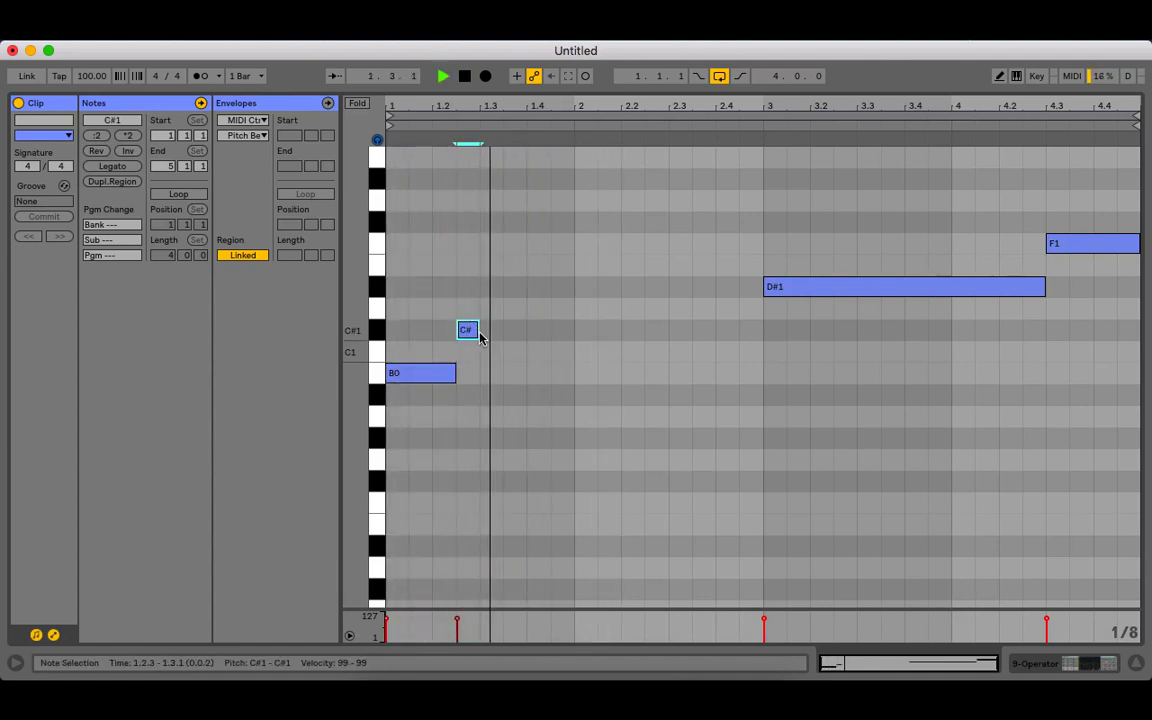
{"action": "key", "text": "space"}
{"action": "left_click_drag", "start_coordinate": [479, 337], "coordinate": [738, 391]}
{"action": "key", "text": "space"}
{"action": "double_click", "coordinate": [467, 354]}
{"action": "key", "text": "space"}
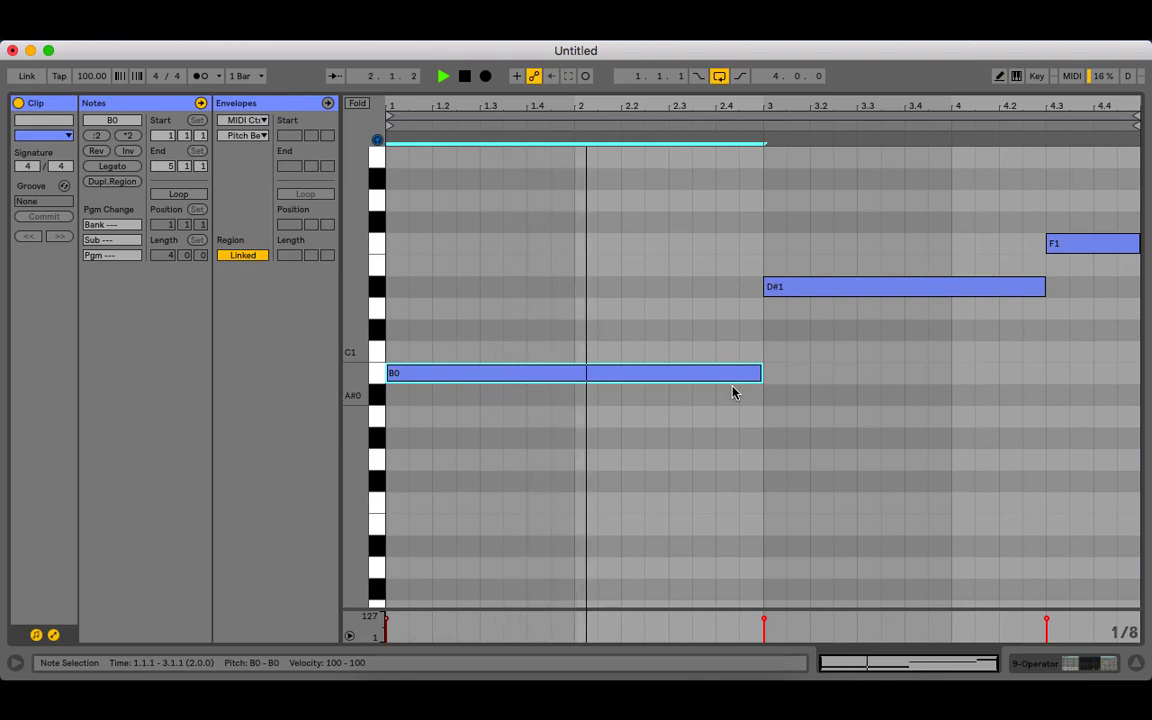
{"action": "mouse_move", "coordinate": [760, 373]}
{"action": "left_mouse_down"}
{"action": "mouse_move", "coordinate": [668, 373]}
{"action": "mouse_move", "coordinate": [691, 347]}
{"action": "mouse_move", "coordinate": [681, 336]}
{"action": "mouse_move", "coordinate": [784, 373]}
{"action": "mouse_move", "coordinate": [771, 386]}
{"action": "left_mouse_up"}
{"action": "double_click", "coordinate": [686, 354]}
{"action": "double_click", "coordinate": [680, 331]}
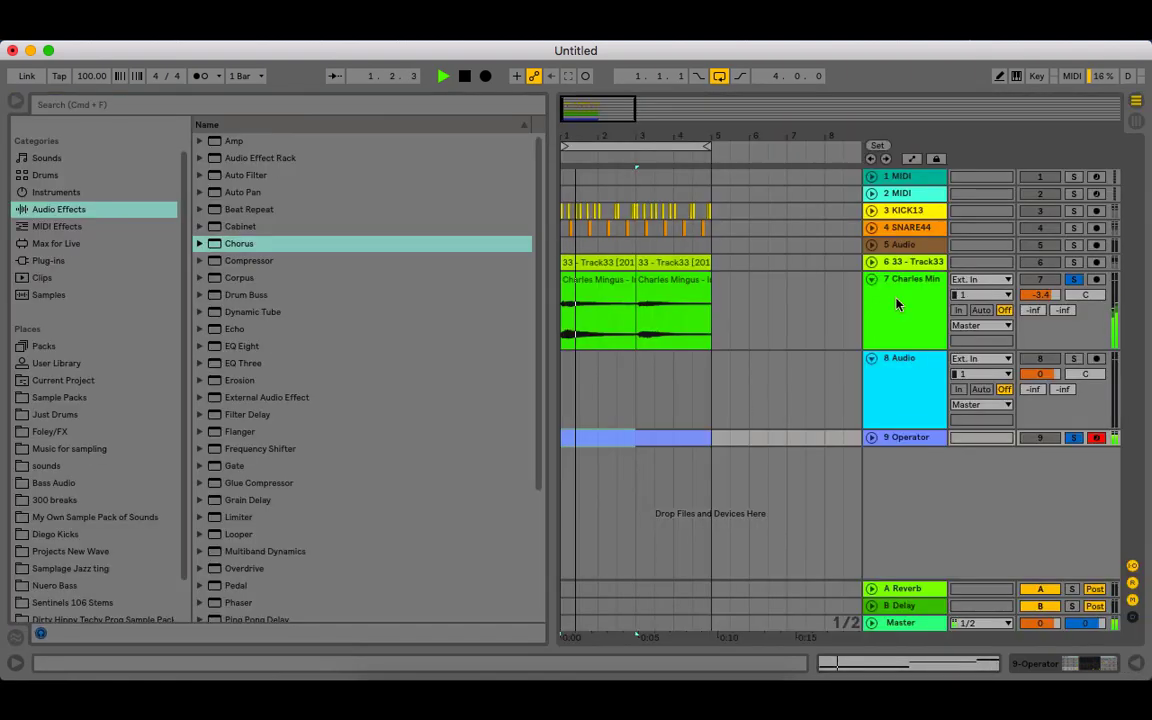
- Set the Operator track's volume to -4.4 dB and its oscillator B to a fine value of 13 and -31 dB level
{"action": "left_click", "coordinate": [871, 440]}
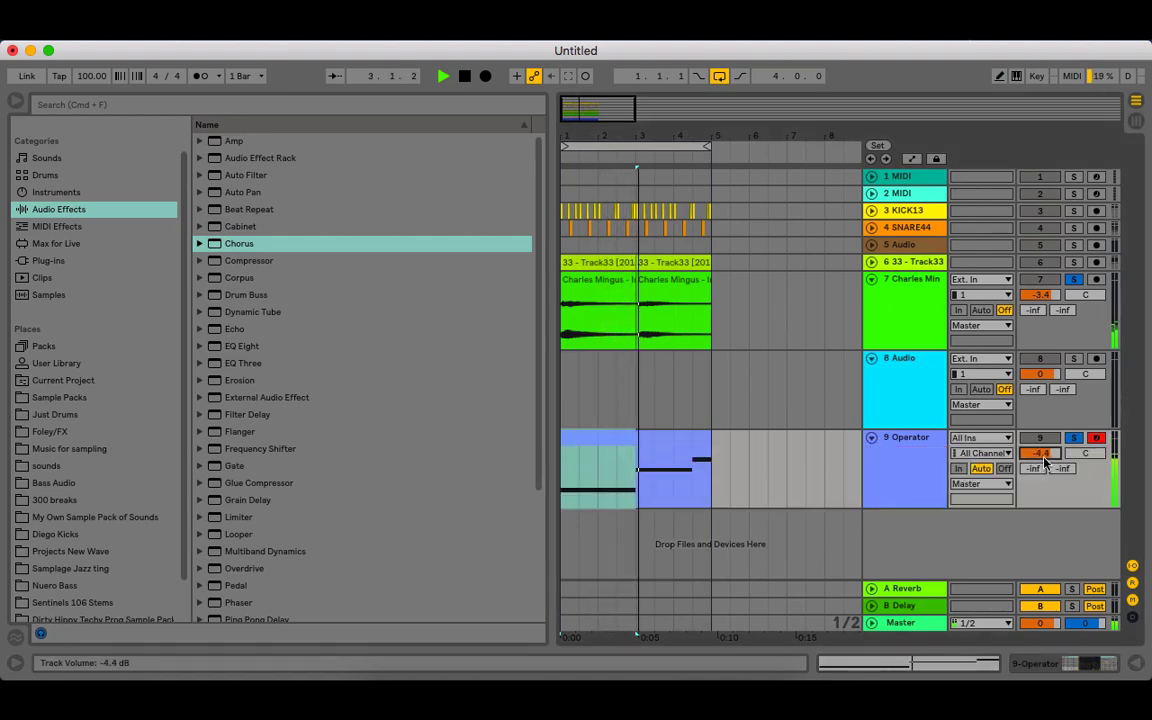
{"action": "double_click", "coordinate": [900, 440]}
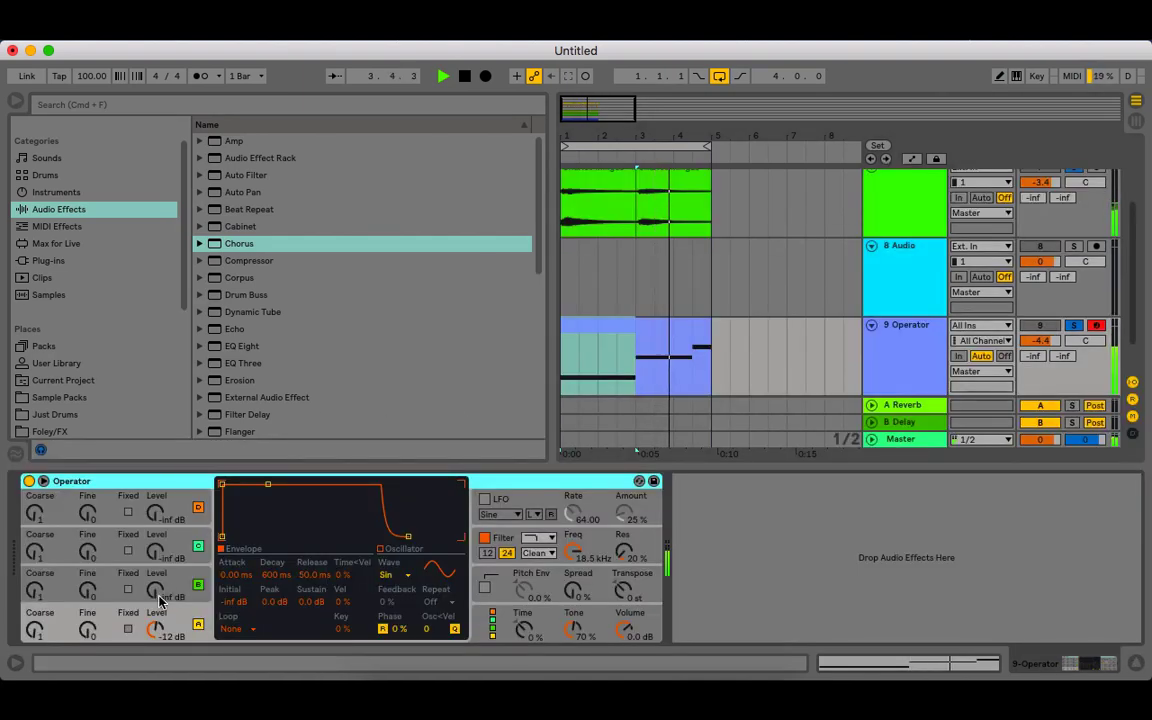
{"action": "left_click_drag", "start_coordinate": [158, 596], "coordinate": [158, 570]}
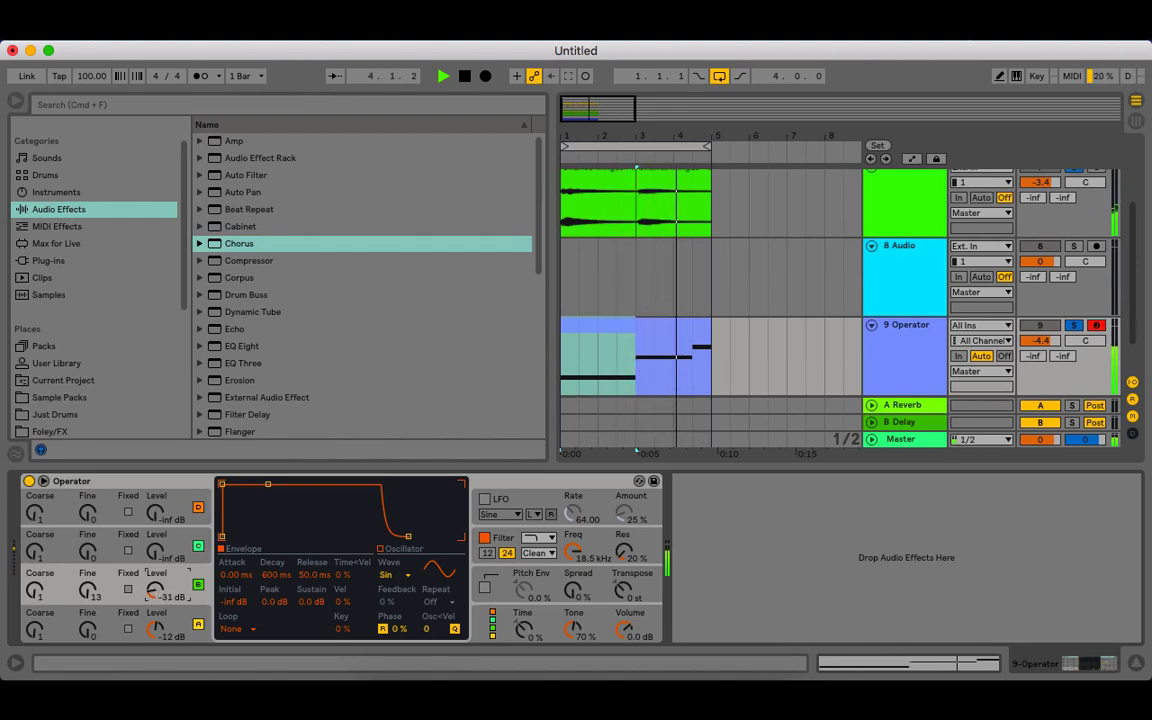
- Raise the D#1 bass note to E1 and the final F1 note to G1
{"action": "double_click", "coordinate": [680, 324]}
{"action": "left_click", "coordinate": [805, 293]}
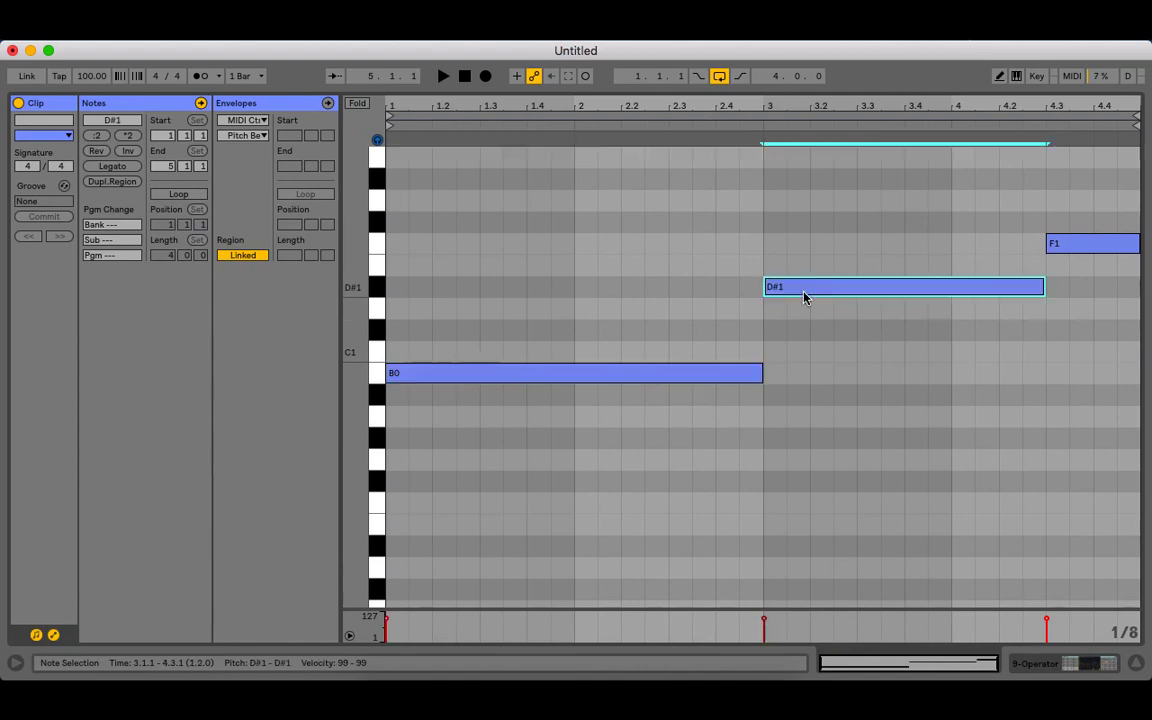
{"action": "scroll", "coordinate": [805, 297], "scroll_direction": "up", "scroll_amount": 3}
{"action": "key", "text": "shift+Up"}
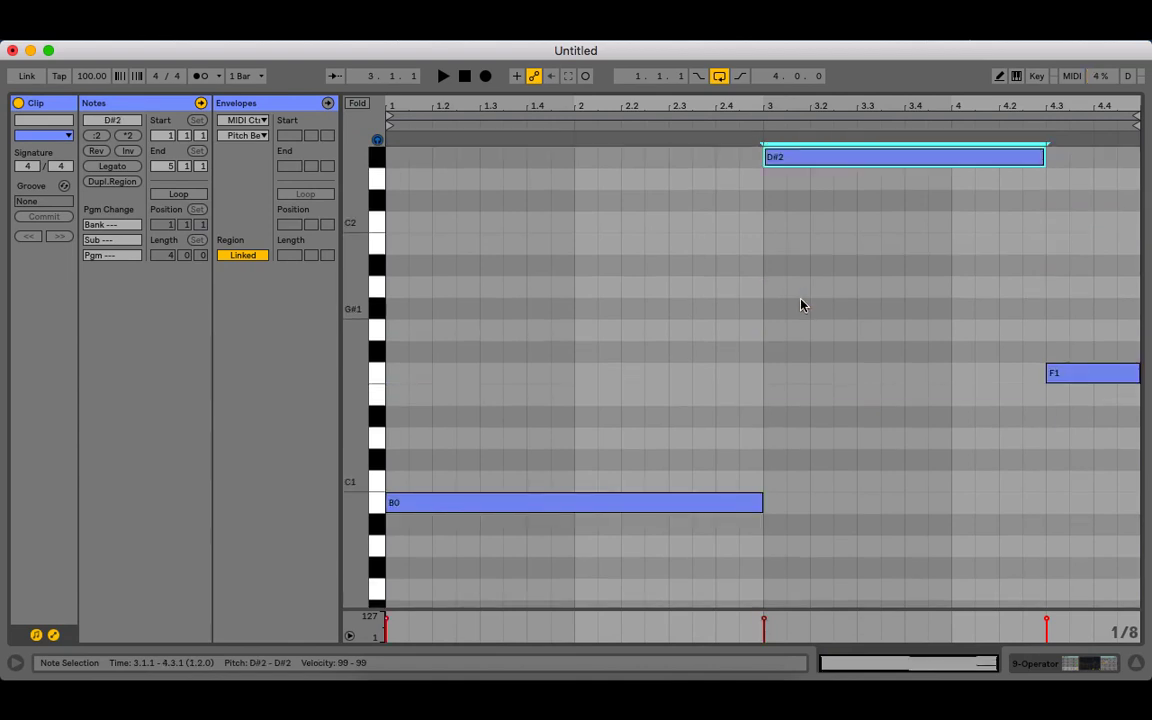
{"action": "key", "text": "Up"}
{"action": "key", "text": "shift+Down"}
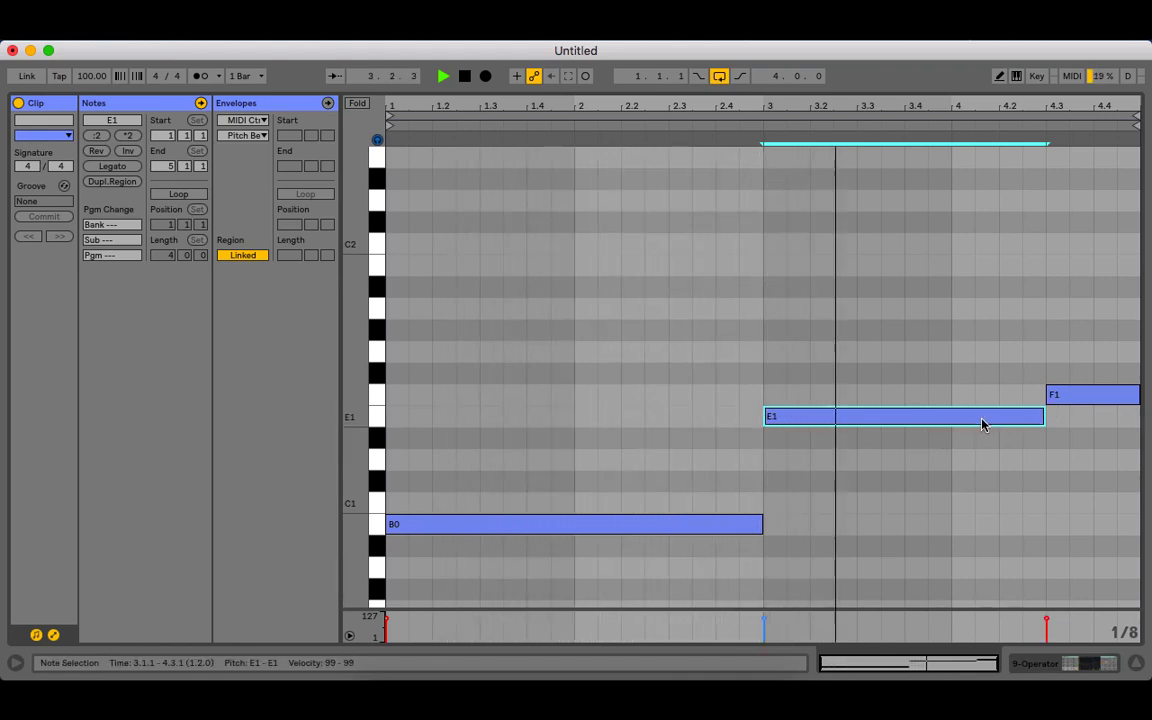
{"action": "left_click_drag", "start_coordinate": [1071, 403], "coordinate": [1083, 363]}
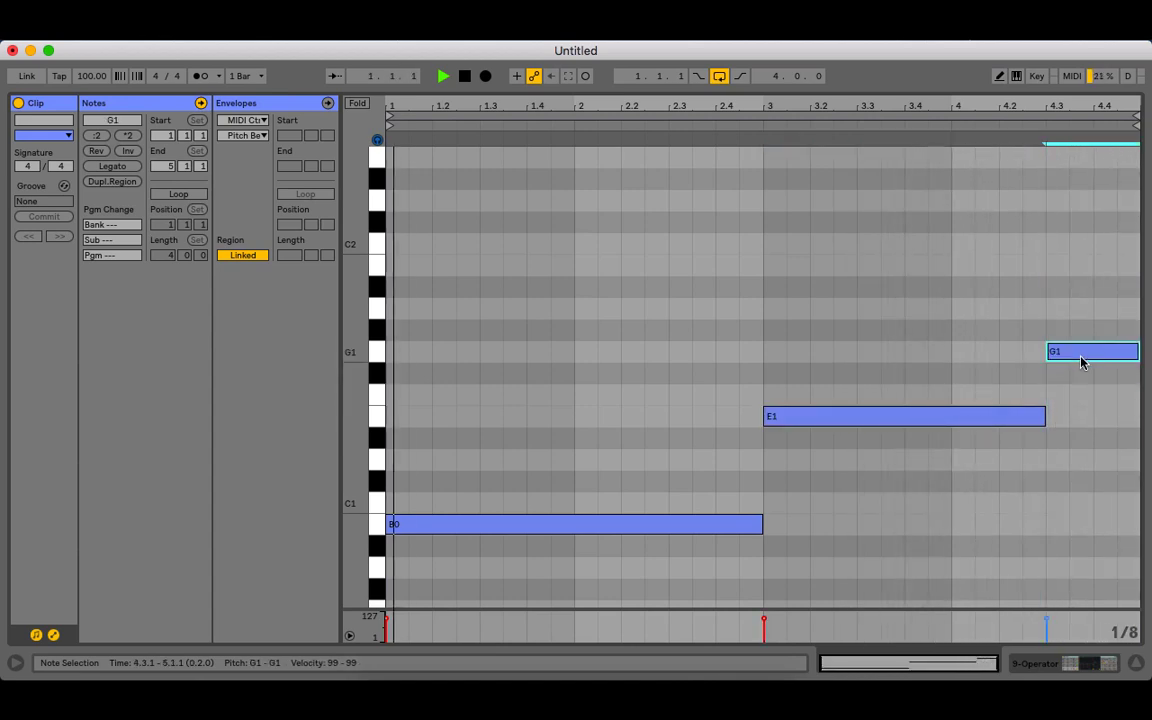
- Insert an A0 note from 1.1.1 to 1.1.3 and make the first B0 note run from 1.1.3 to 3.1.1
{"action": "scroll", "coordinate": [820, 440], "scroll_direction": "down", "scroll_amount": 2}
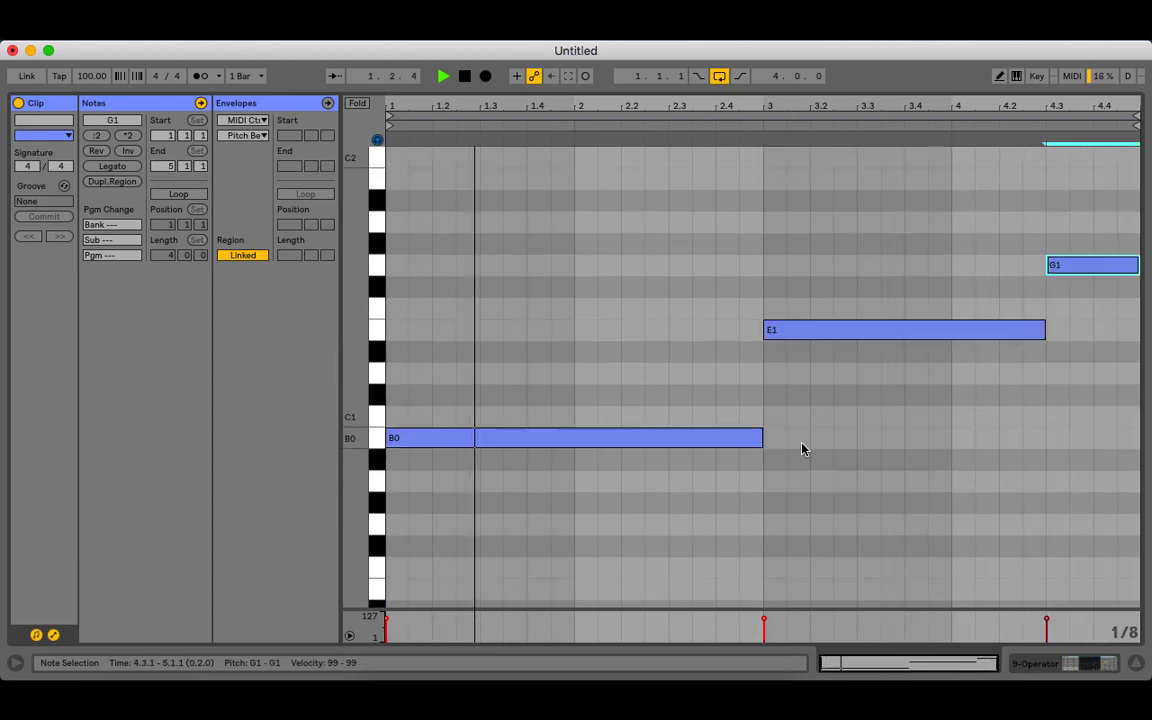
{"action": "key", "text": "space"}
{"action": "left_click", "coordinate": [375, 478]}
{"action": "left_click", "coordinate": [462, 442]}
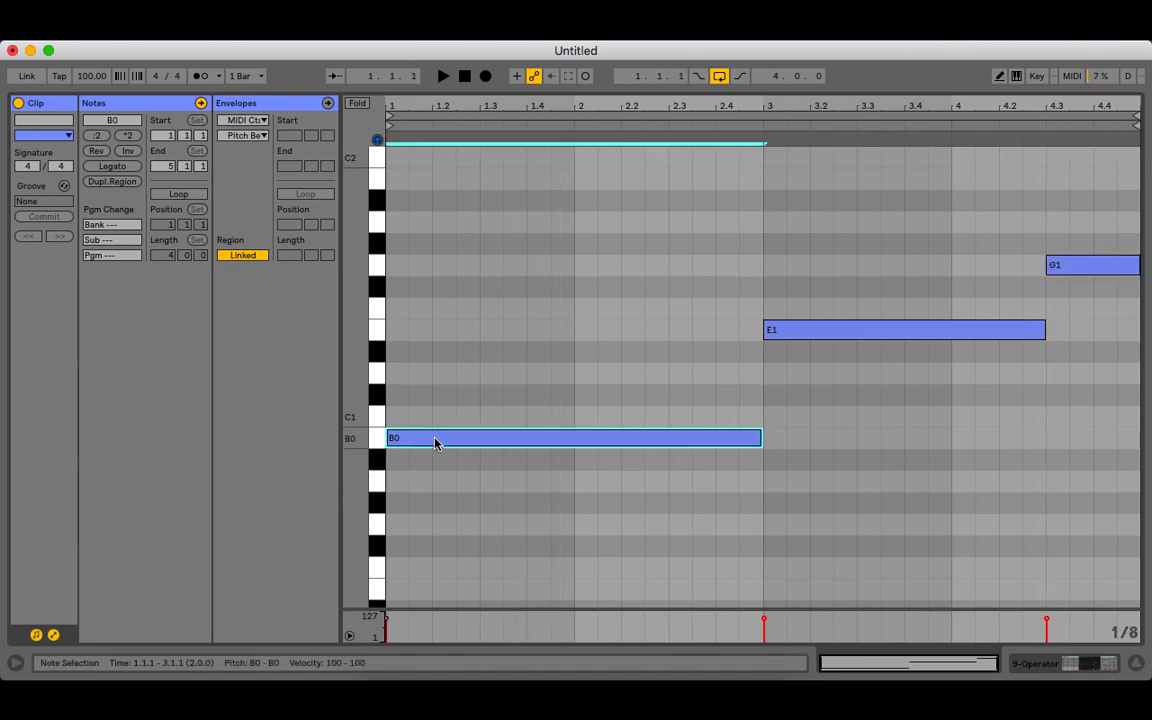
{"action": "left_click_drag", "start_coordinate": [417, 443], "coordinate": [449, 441]}
{"action": "double_click", "coordinate": [395, 481]}
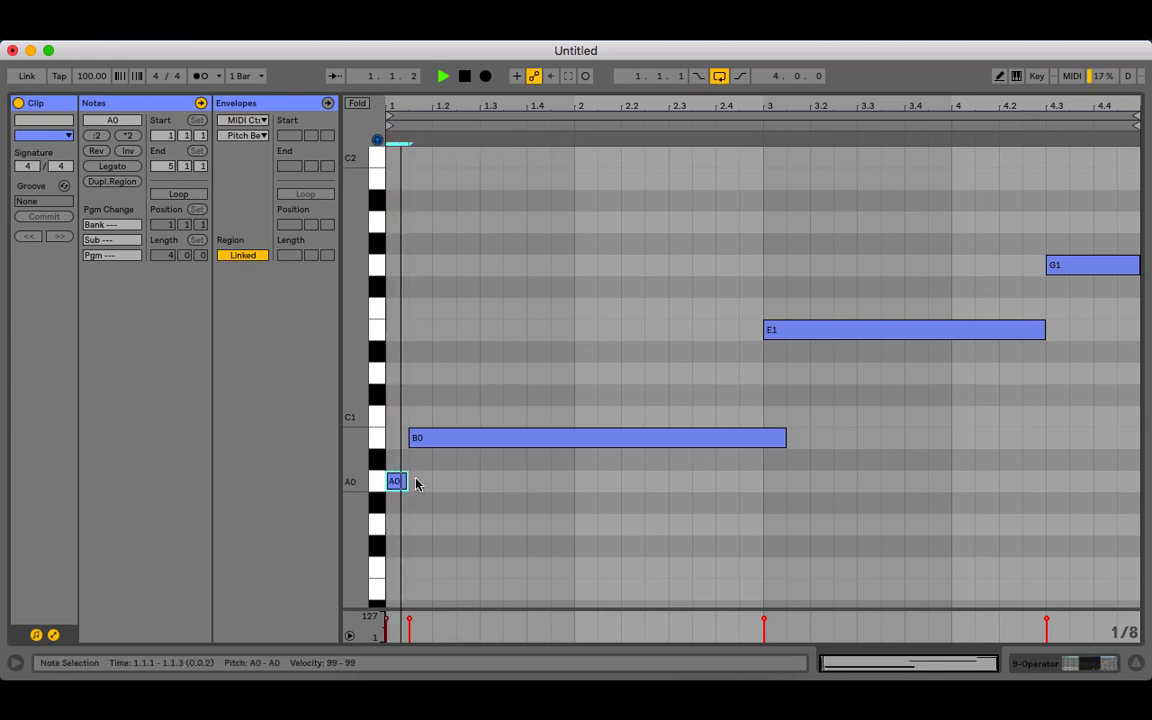
{"action": "left_click", "coordinate": [785, 437]}
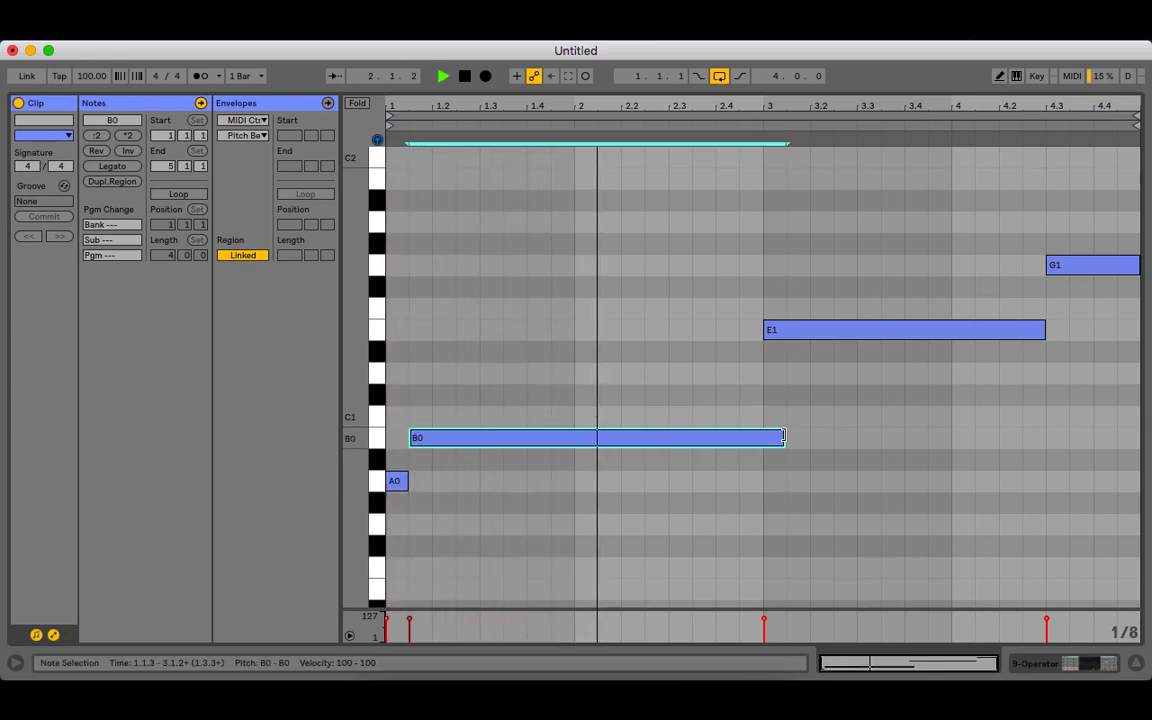
{"action": "left_click_drag", "start_coordinate": [783, 437], "coordinate": [759, 440]}
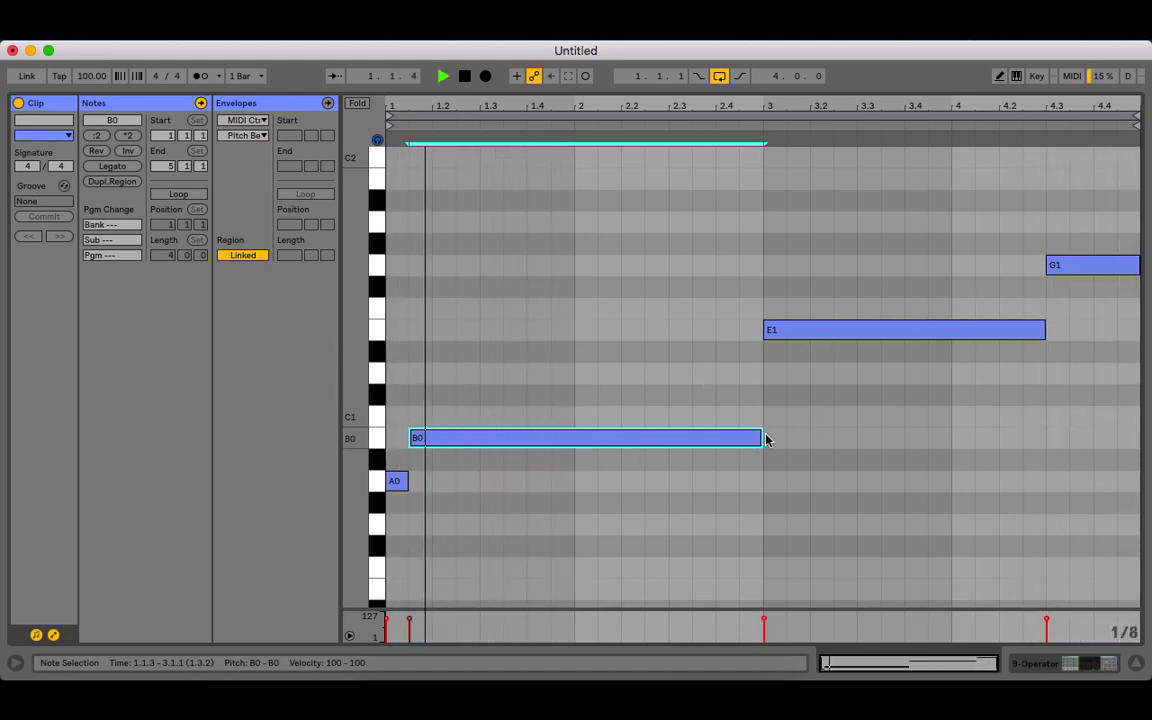
- Shorten the first B0 note to end at 1.4.3 and follow it with C#1 until 2.1.1 and D#1 until 2.3.1
{"action": "left_click_drag", "start_coordinate": [760, 435], "coordinate": [547, 457]}
{"action": "left_click", "coordinate": [561, 415]}
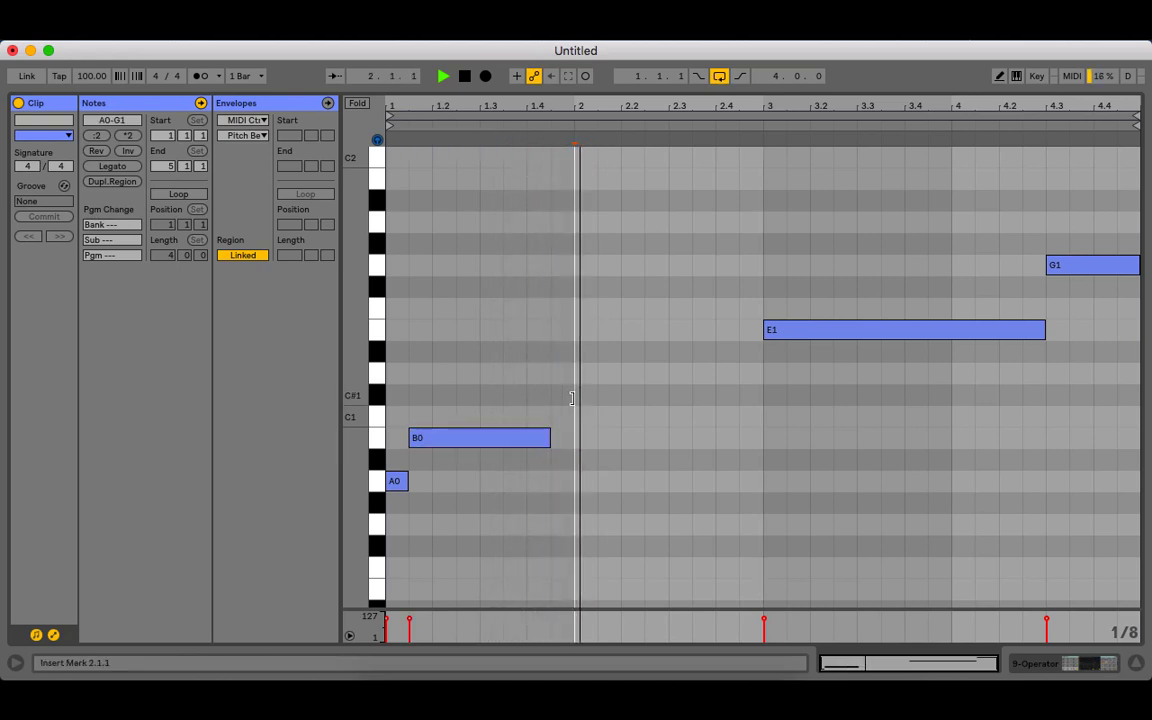
{"action": "double_click", "coordinate": [570, 396]}
{"action": "double_click", "coordinate": [590, 372]}
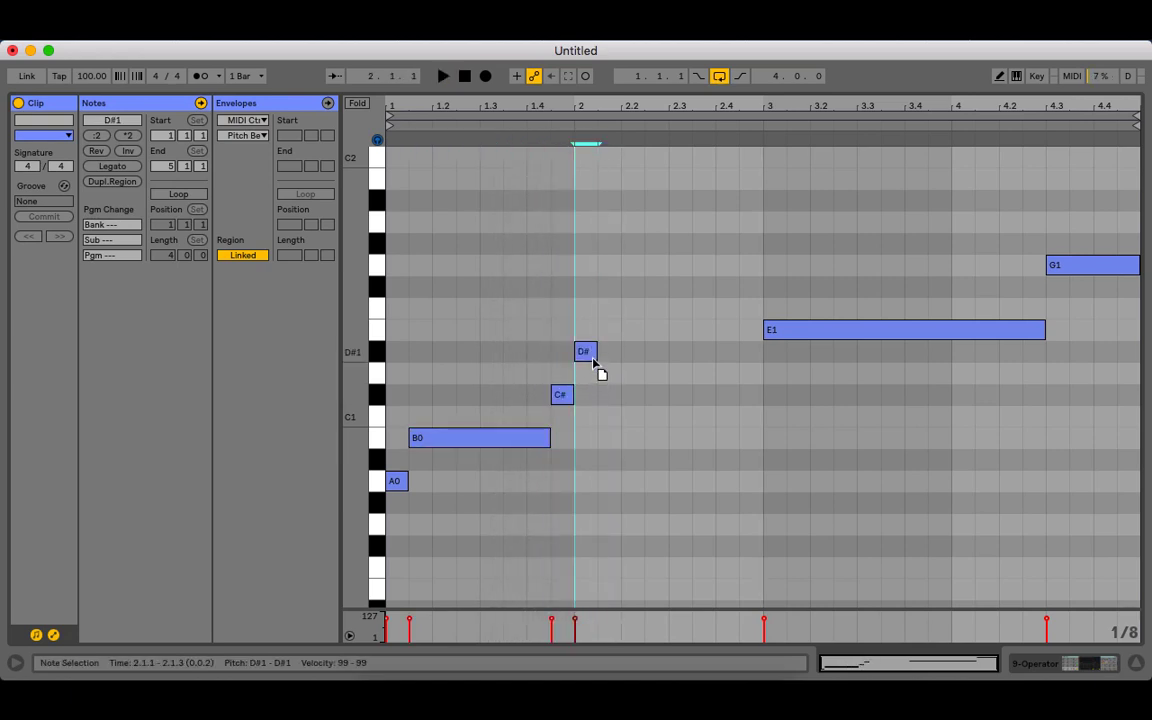
{"action": "left_click_drag", "start_coordinate": [592, 352], "coordinate": [667, 352]}
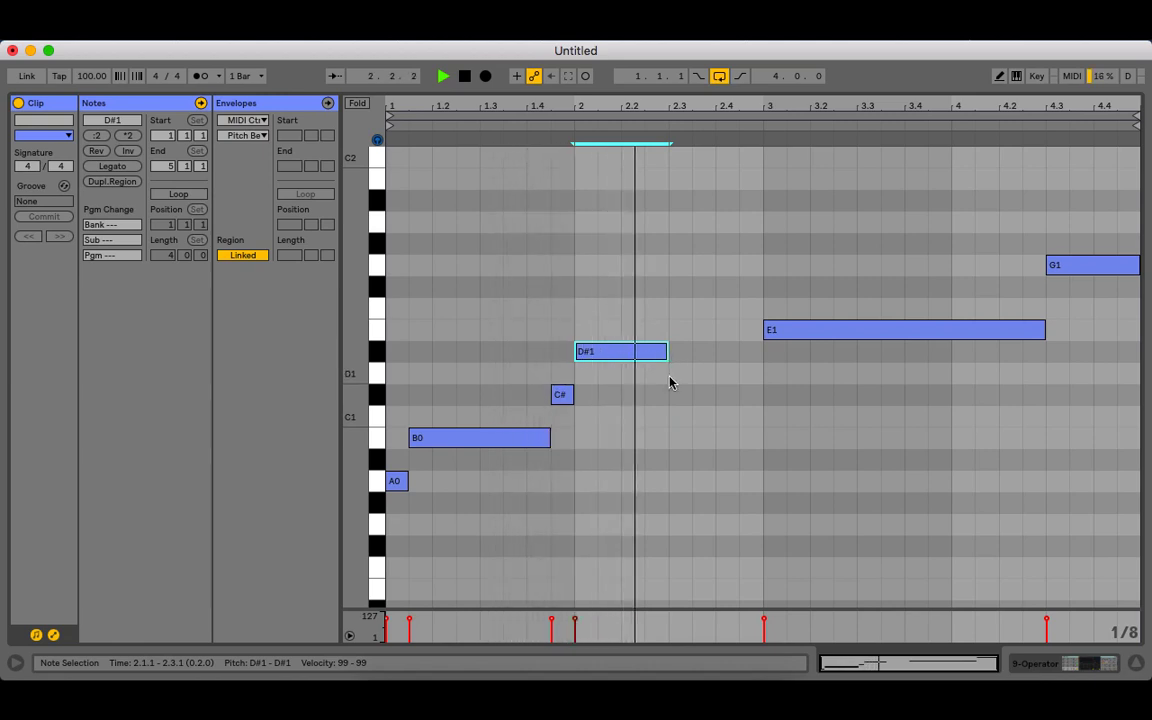
- Add a B0 note from 2.3.1 to 2.4.1 and an F#0 note from 2.4.1 to 3.1.1
{"action": "double_click", "coordinate": [674, 424]}
{"action": "left_click_drag", "start_coordinate": [680, 422], "coordinate": [715, 440]}
{"action": "left_click_drag", "start_coordinate": [733, 502], "coordinate": [761, 545]}
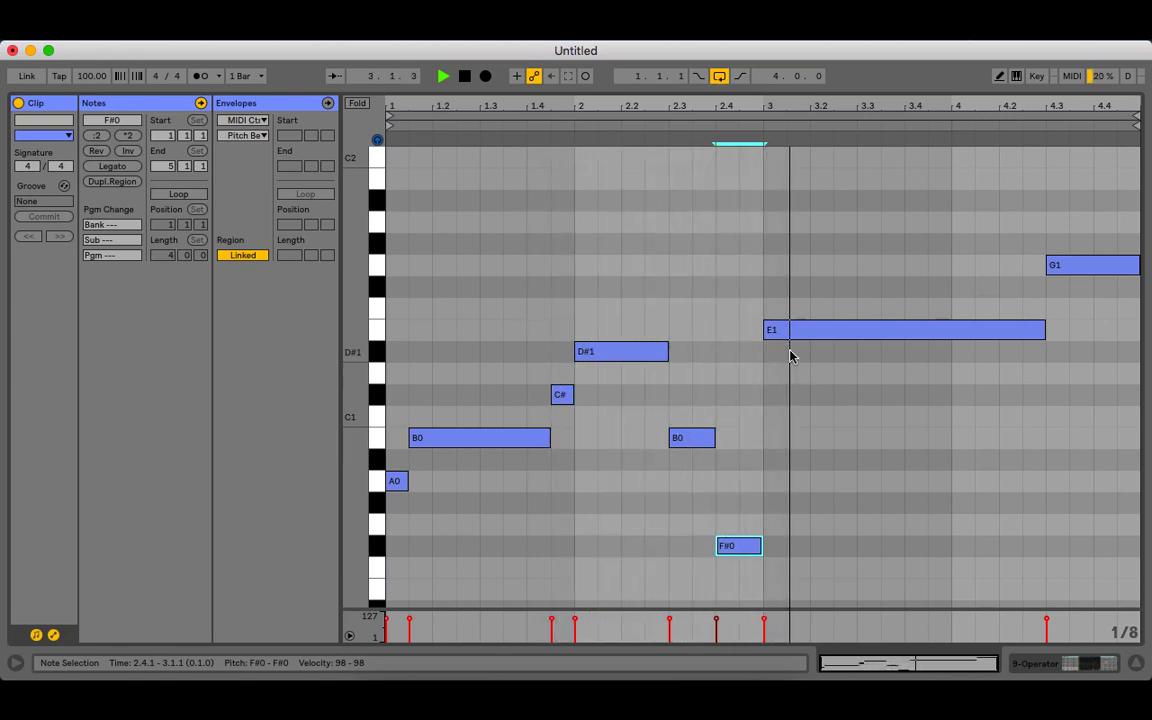
- Lower the E1 note starting at bar 3 to G0 and restart playback
{"action": "key", "text": "space"}
{"action": "left_click_drag", "start_coordinate": [797, 333], "coordinate": [801, 530], "text": "alt"}
{"action": "key", "text": "space"}
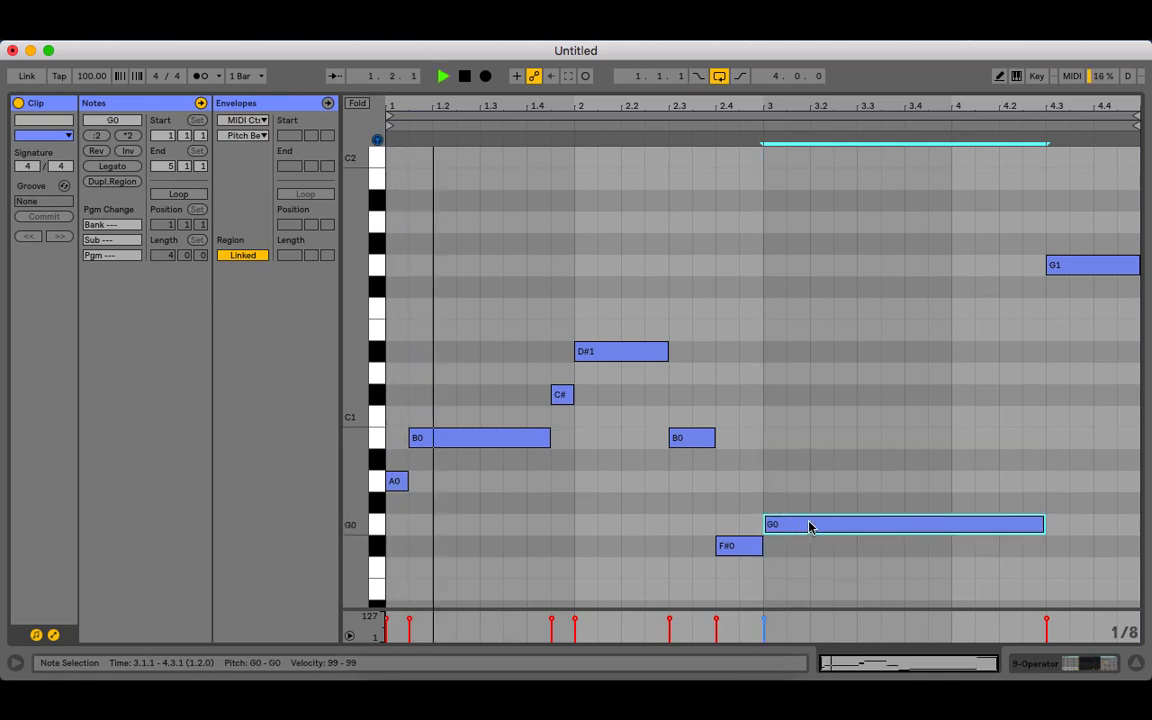
- Try the long note starting at bar 3 an octave higher and at G#0
{"action": "key", "text": "shift+Up"}
{"action": "key", "text": "shift+Down"}
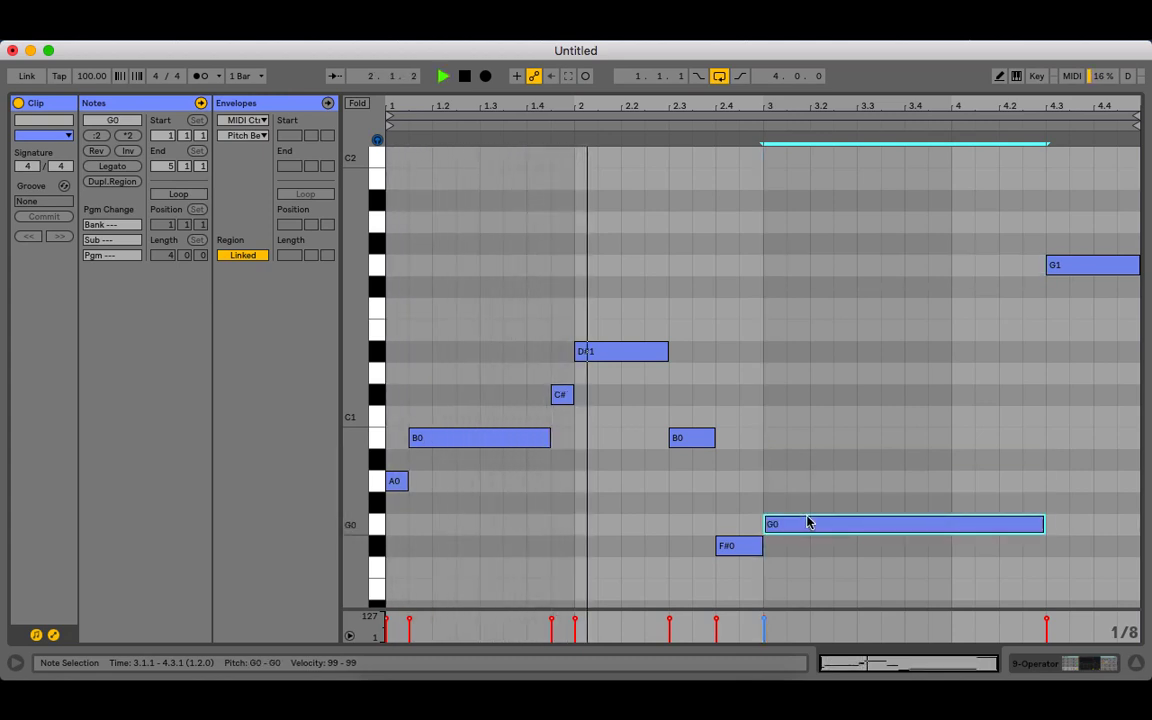
{"action": "key", "text": "Up"}
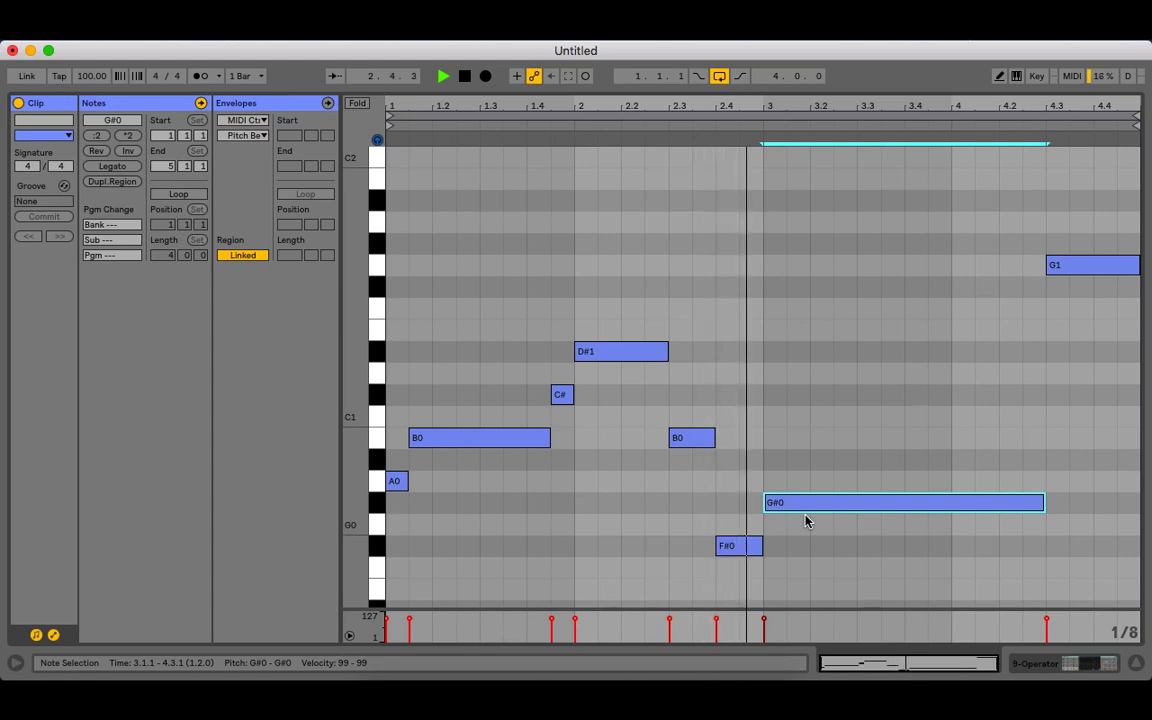
{"action": "key", "text": "Down"}
{"action": "key", "text": "Up"}
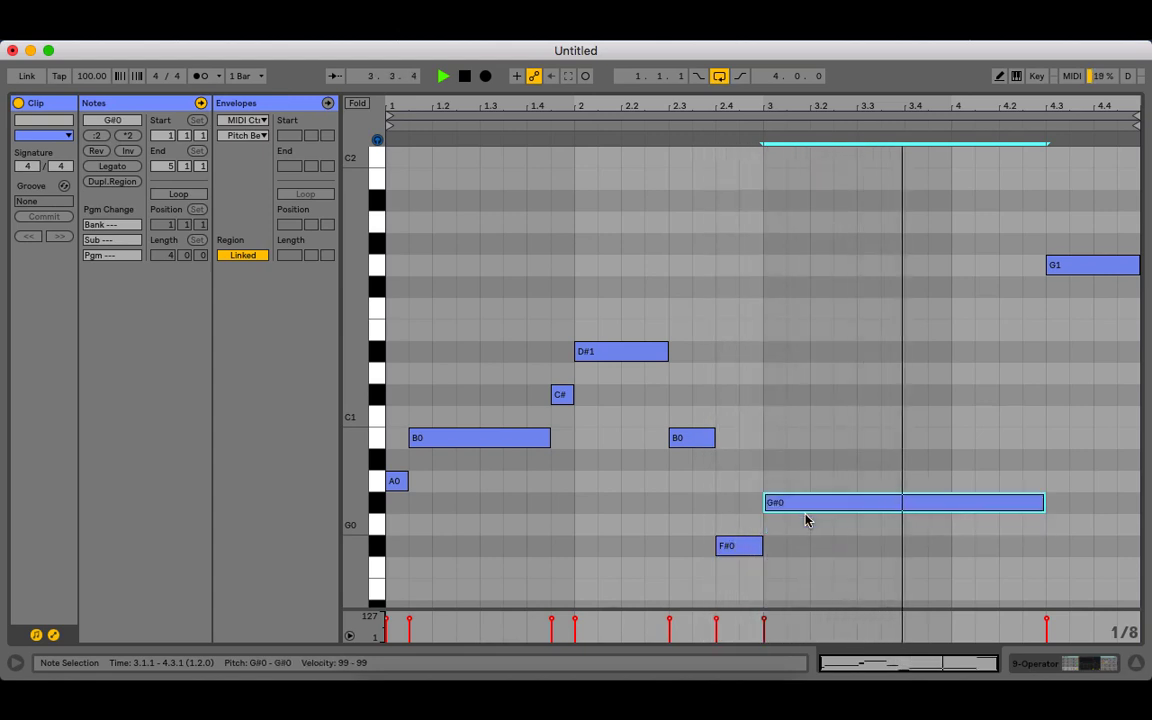
{"action": "key", "text": "Down"}
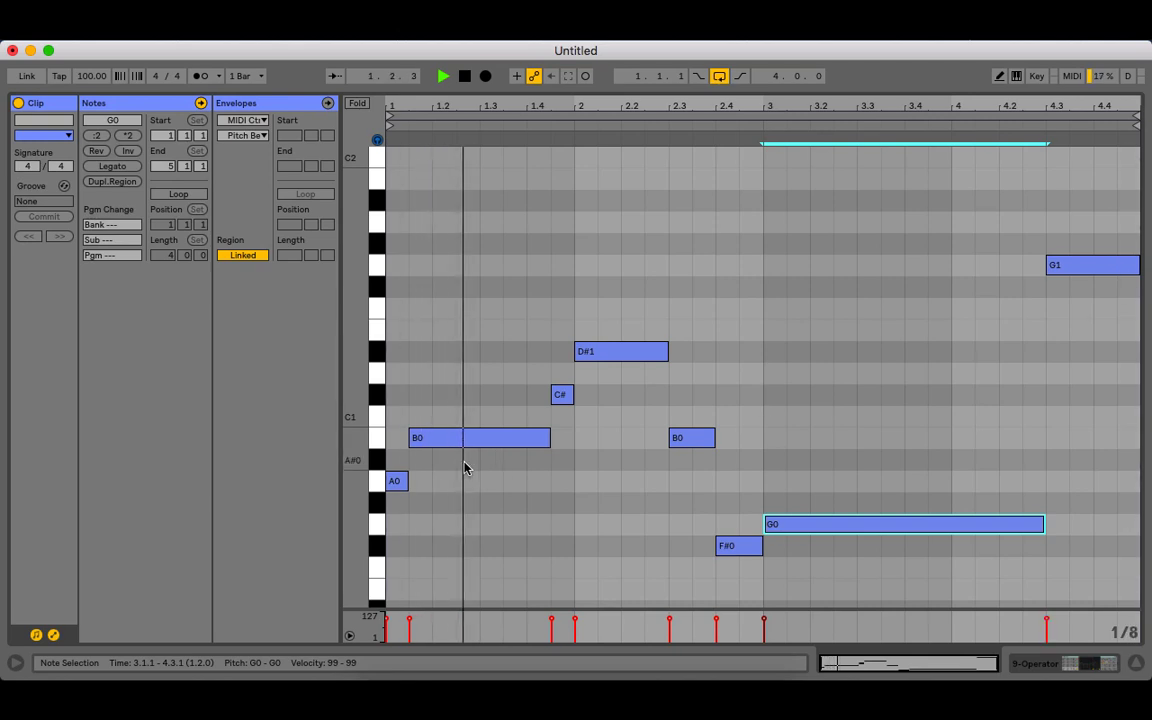
- Set the Operator's oscillator C to coarse 3, fine 15 and a level of -19 dB
{"action": "left_click", "coordinate": [1137, 669]}
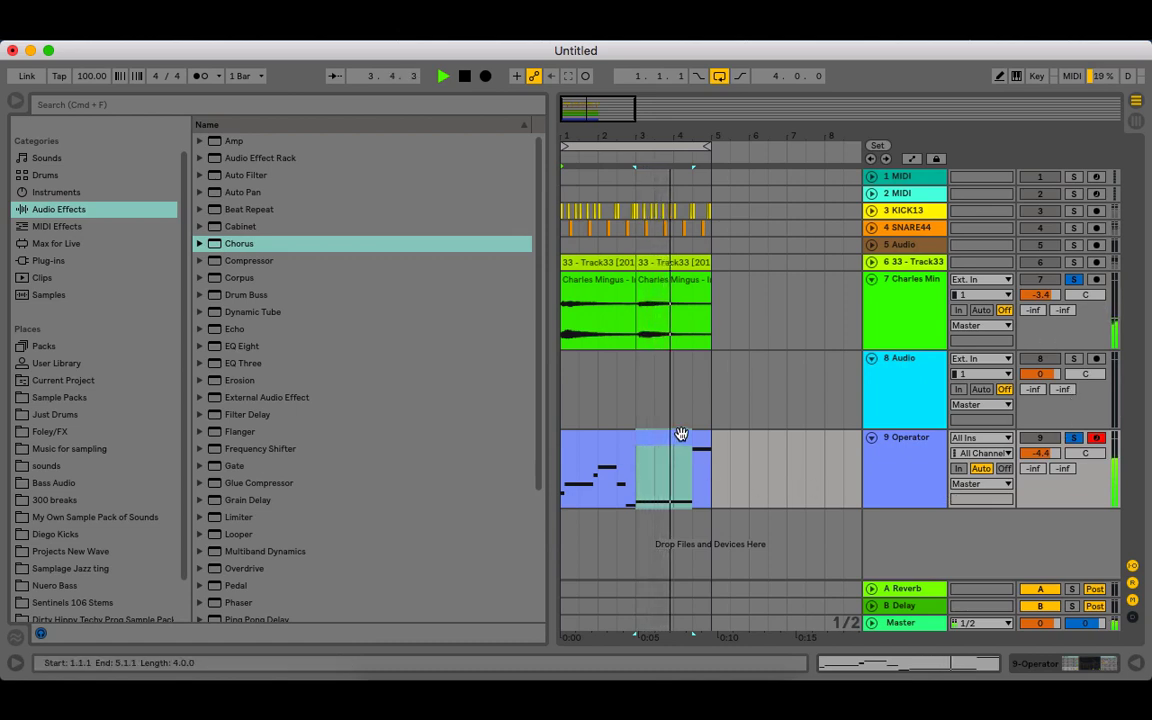
{"action": "double_click", "coordinate": [920, 440]}
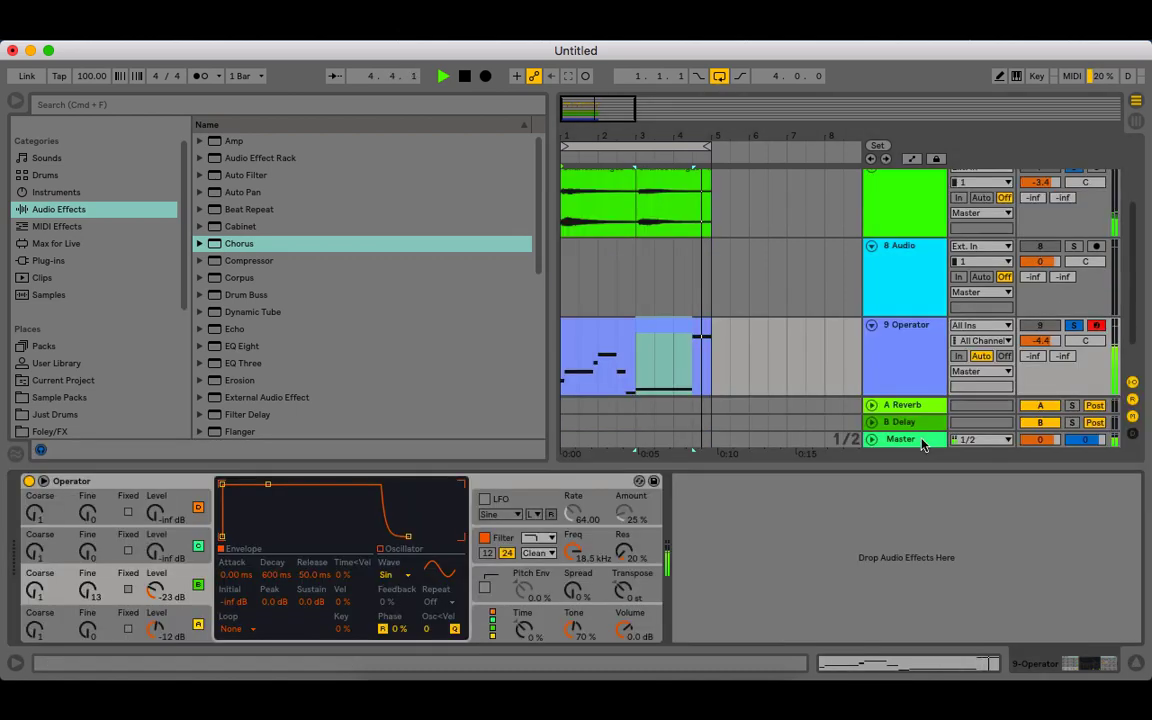
{"action": "left_click_drag", "start_coordinate": [35, 551], "coordinate": [35, 540]}
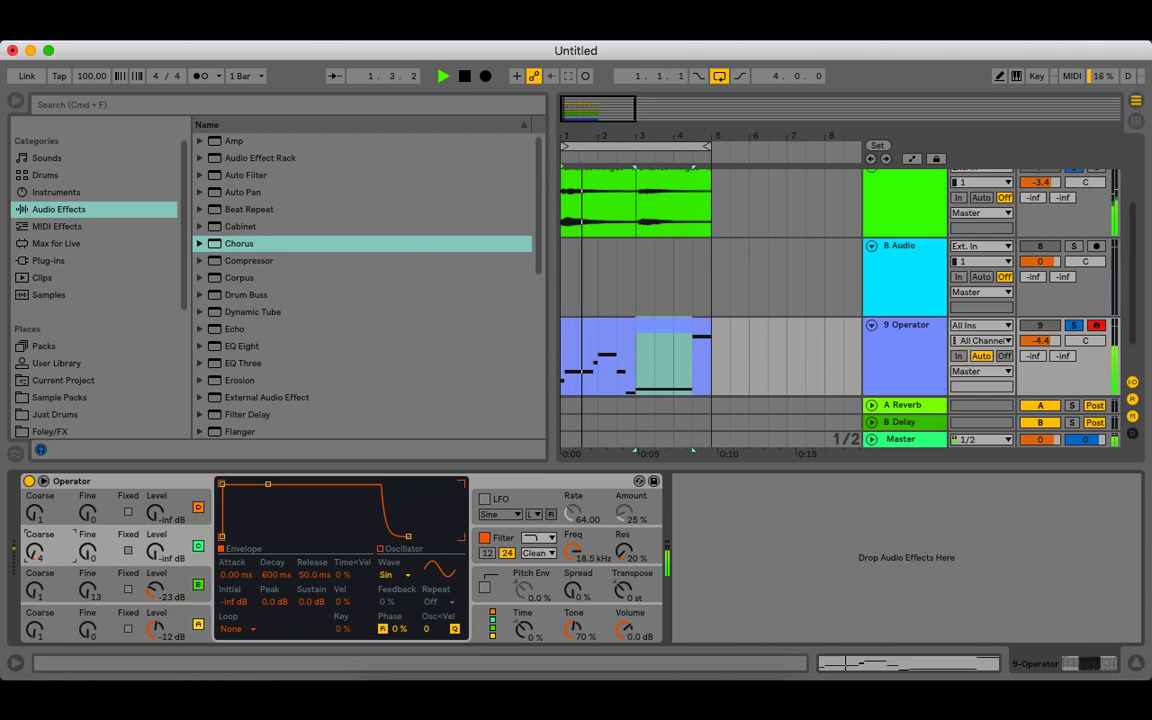
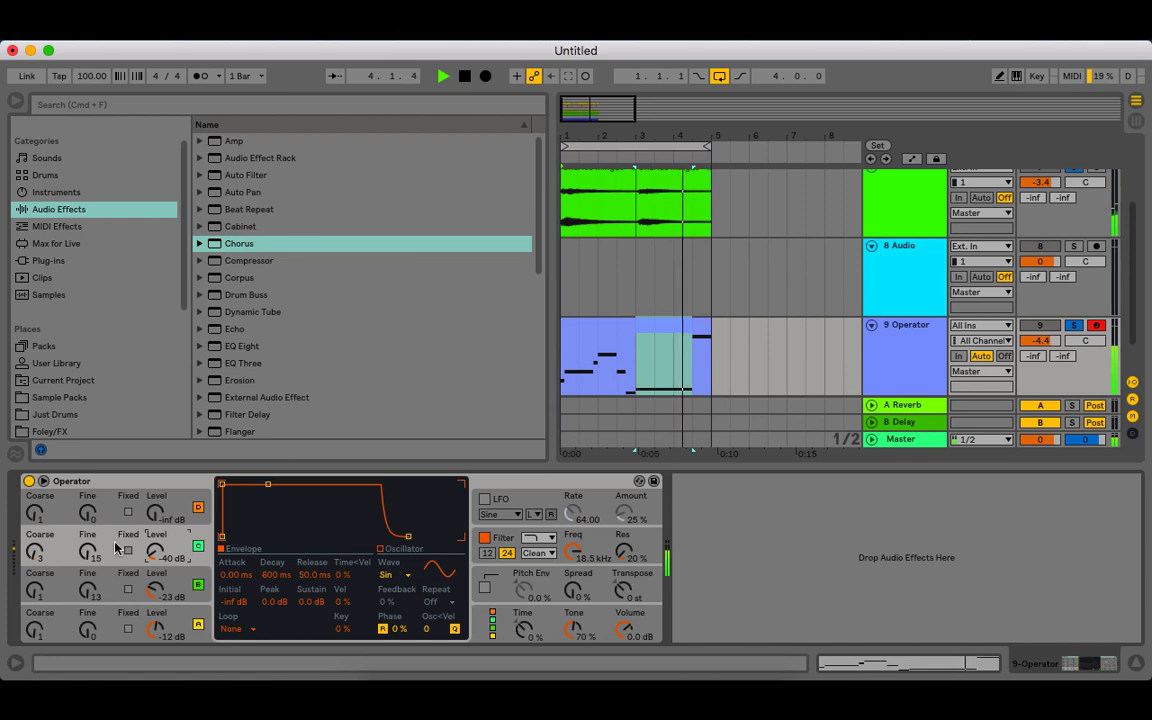
{"action": "left_click", "coordinate": [386, 575]}
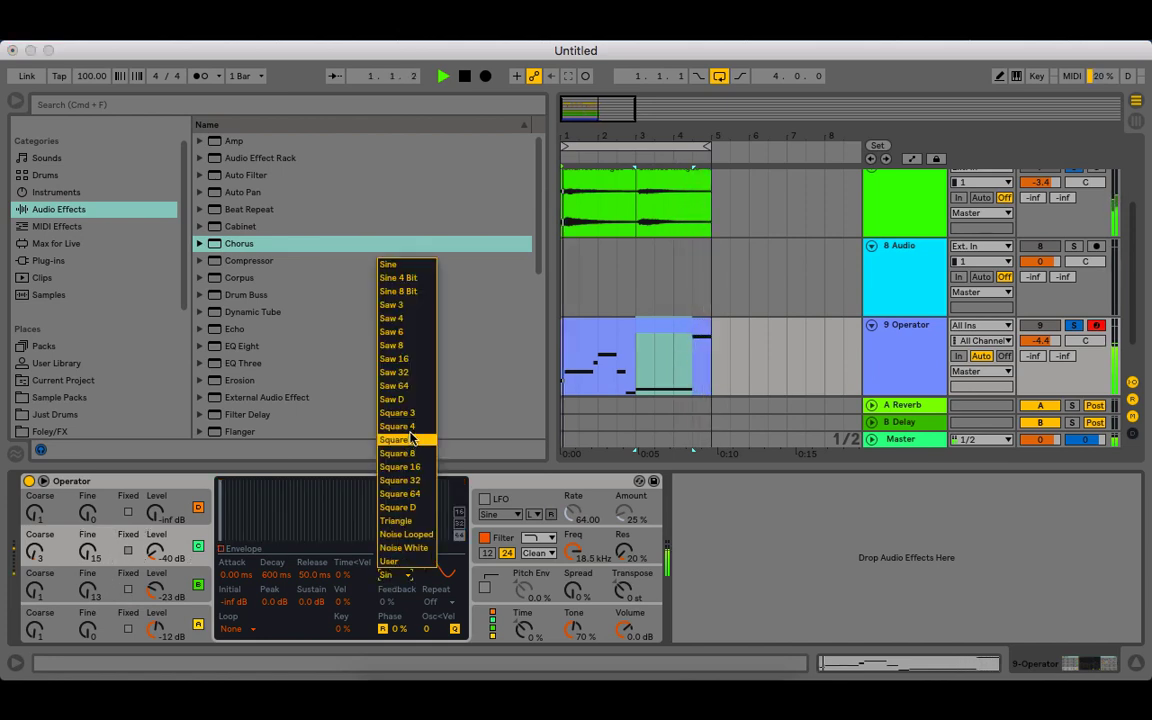
{"action": "left_click", "coordinate": [185, 558]}
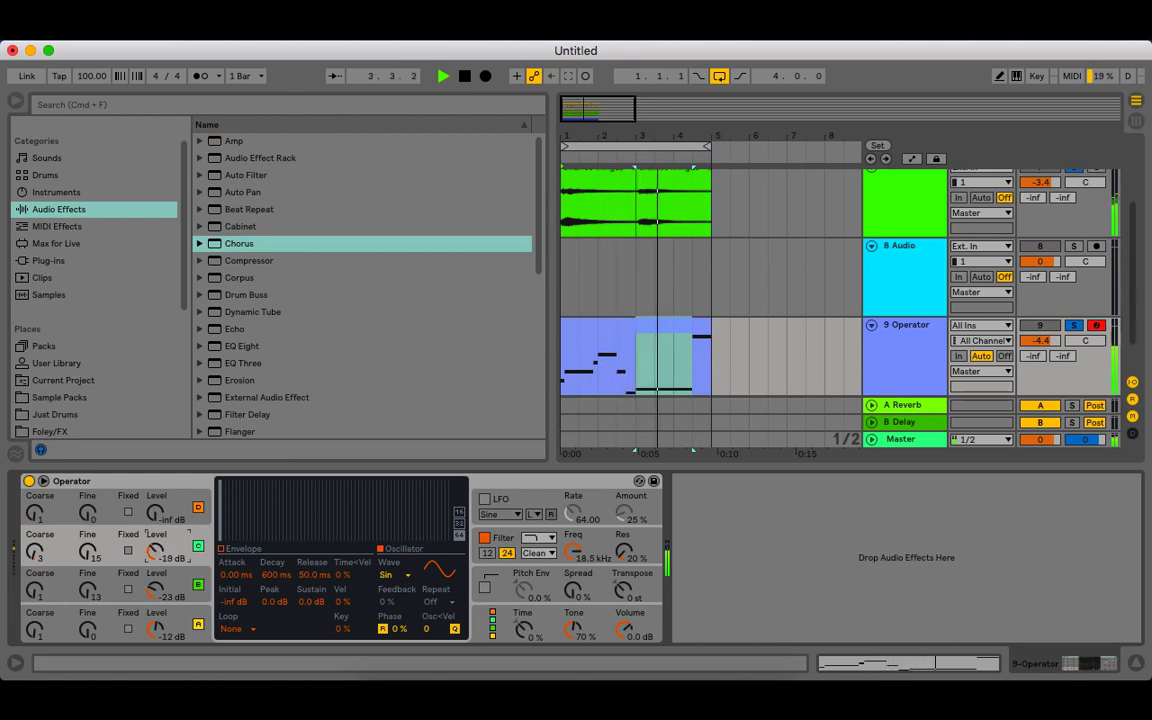
- Set the Operator's filter frequency to 247 Hz, its spread to 4 % and oscillator C's level to -16 dB
{"action": "left_click", "coordinate": [573, 558]}
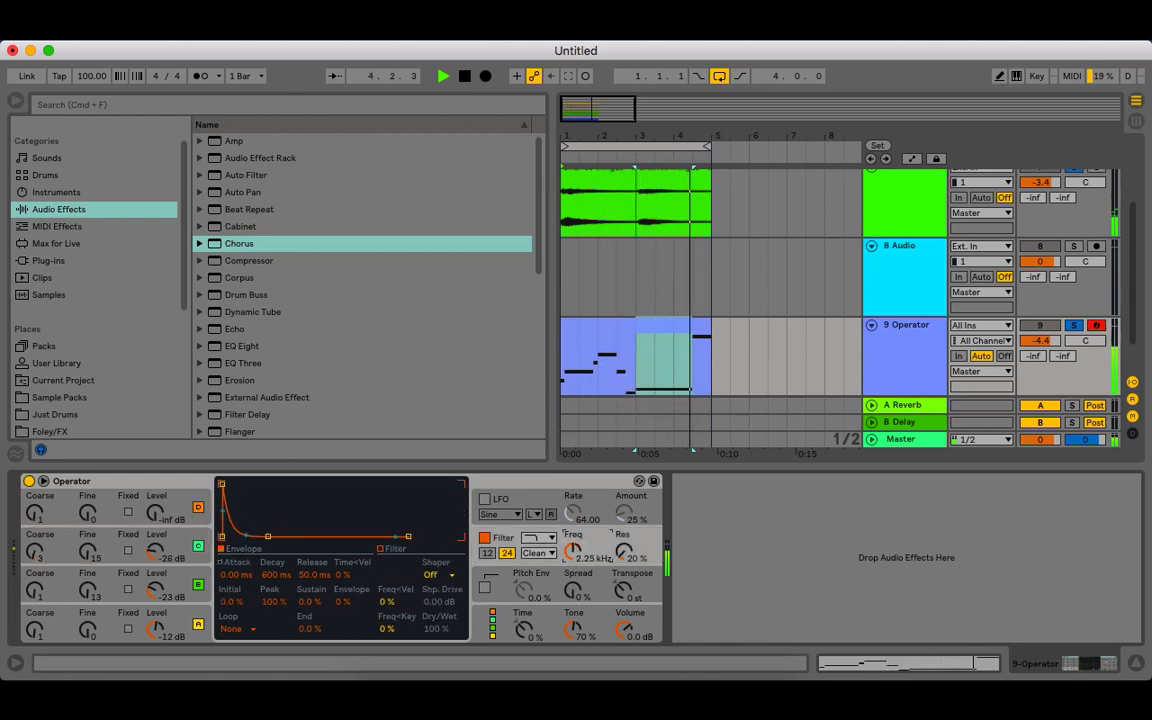
{"action": "left_click_drag", "start_coordinate": [575, 588], "coordinate": [578, 562]}
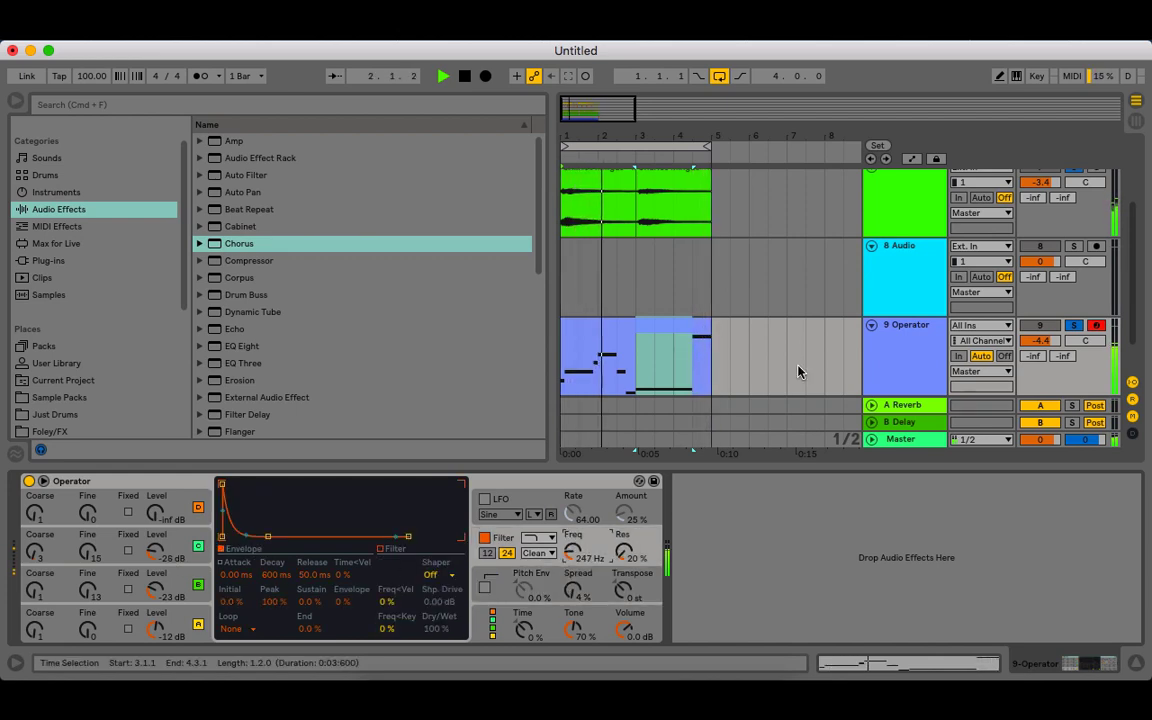
{"action": "left_click_drag", "start_coordinate": [155, 556], "coordinate": [155, 550]}
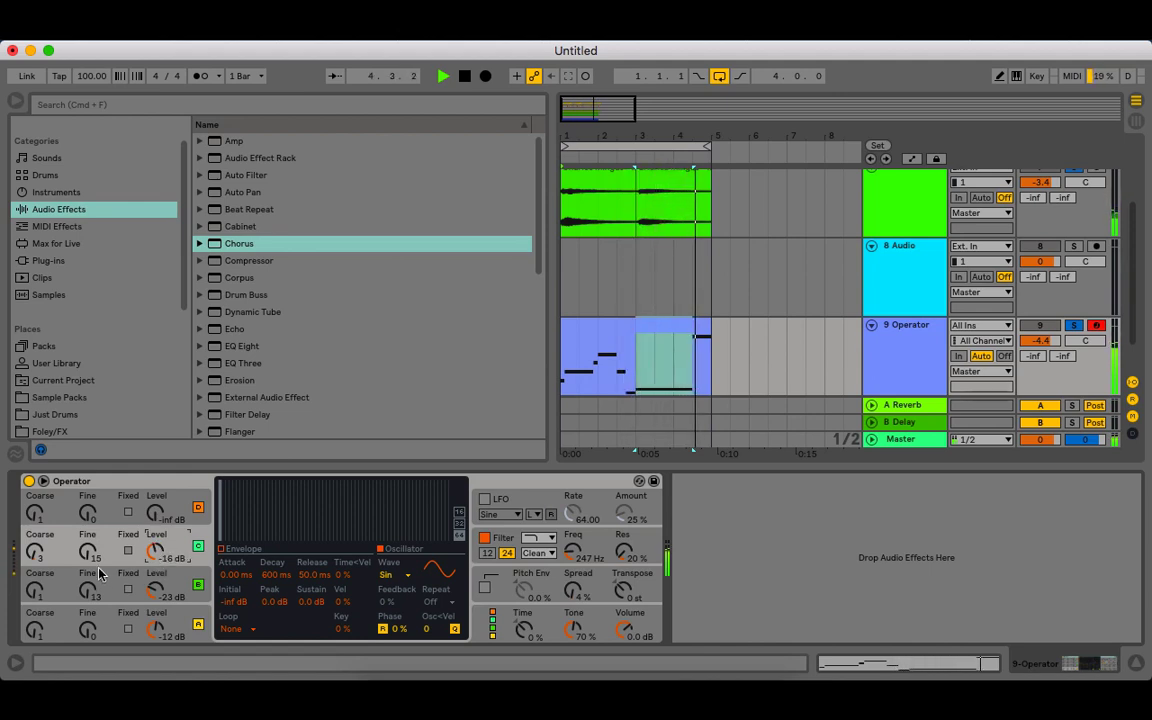
- Turn off solo so all tracks play, and raise the Operator track's volume to -3.3 dB
{"action": "left_click", "coordinate": [1078, 326]}
{"action": "left_click", "coordinate": [1136, 662]}
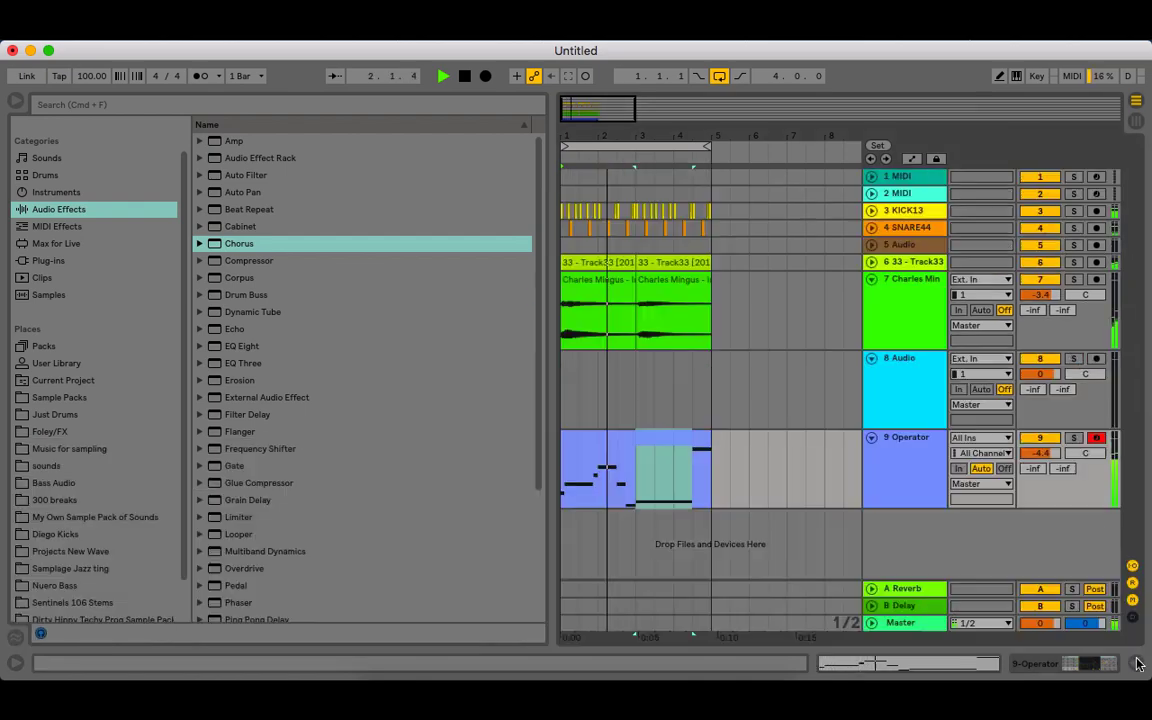
{"action": "left_click_drag", "start_coordinate": [1040, 454], "coordinate": [1040, 443]}
- Fold the Charles Mingus and Operator tracks and delete the empty 8 Audio track
{"action": "left_click", "coordinate": [872, 283]}
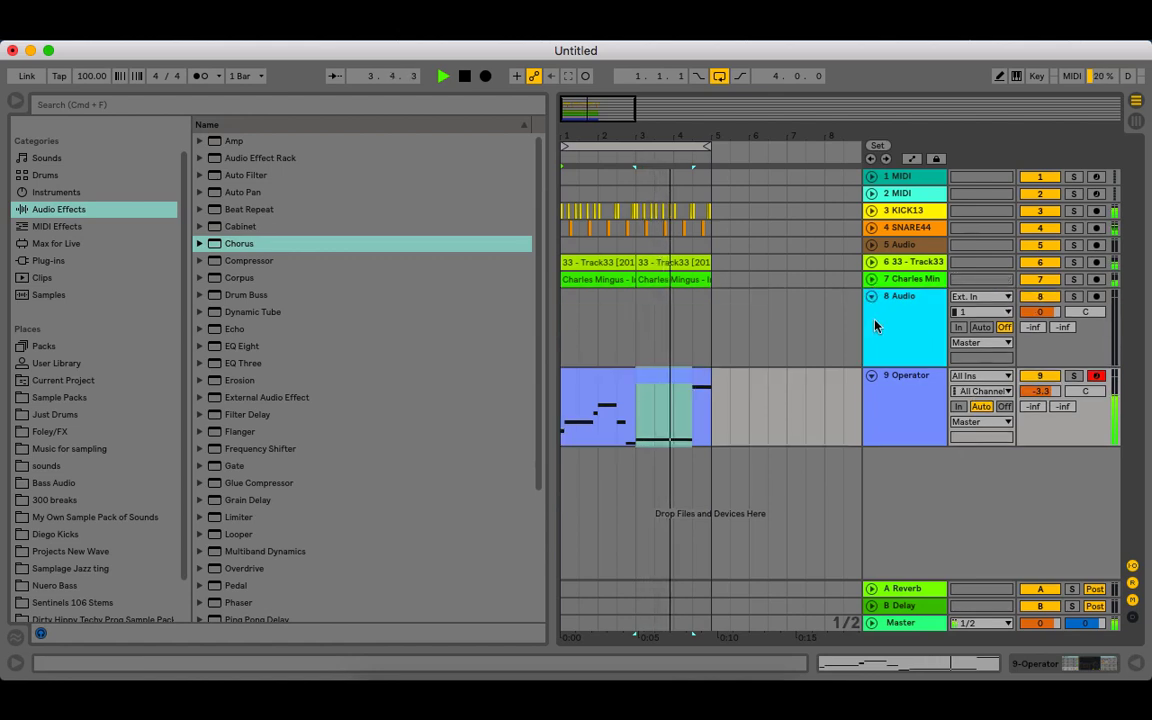
{"action": "left_click", "coordinate": [871, 374]}
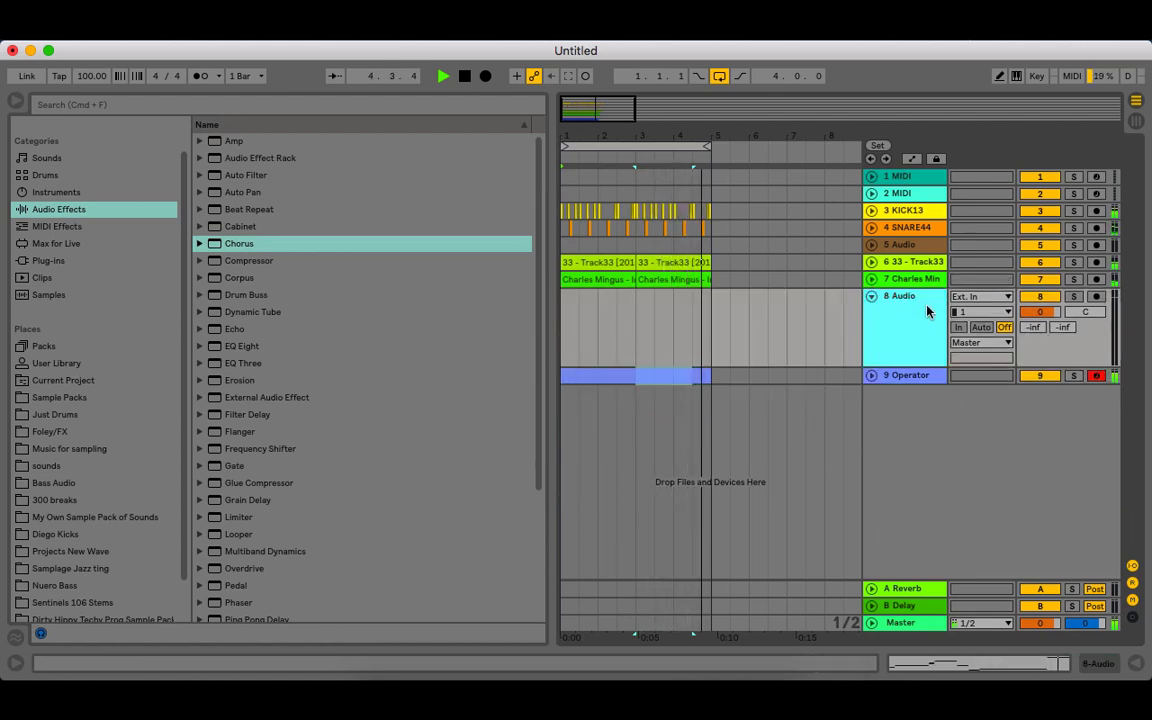
{"action": "key", "text": "Delete"}
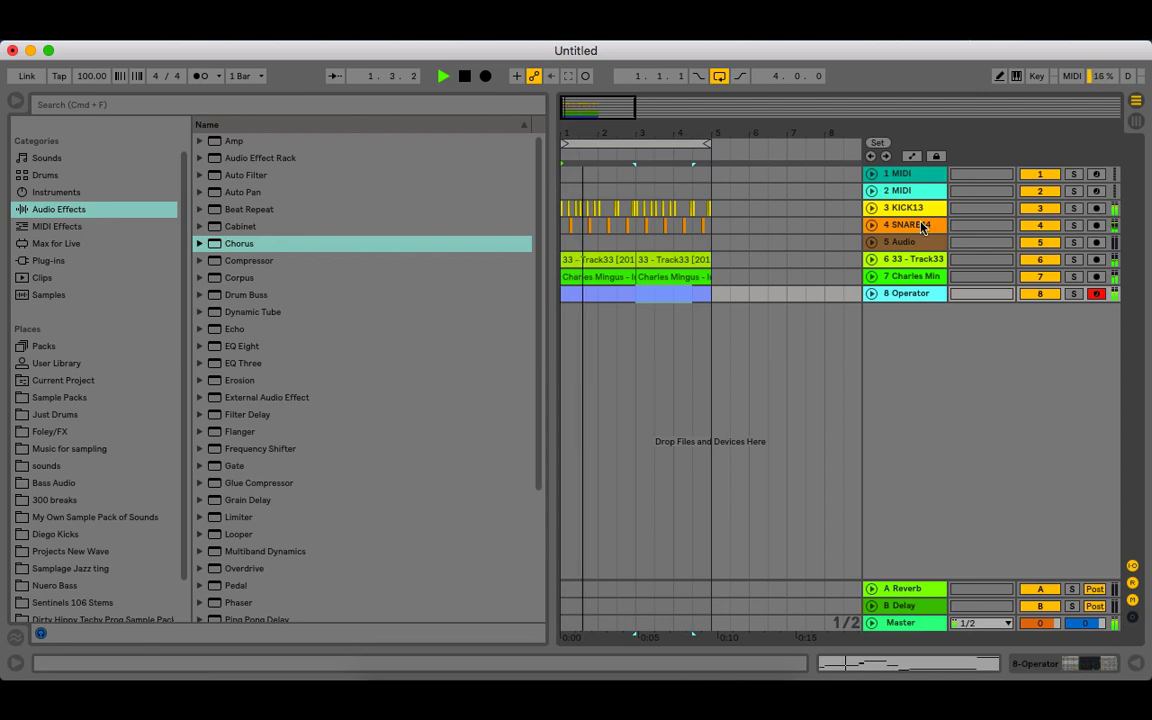
- Disarm the Operator track and unfold the Operator and KICK13 tracks
{"action": "left_click", "coordinate": [851, 312]}
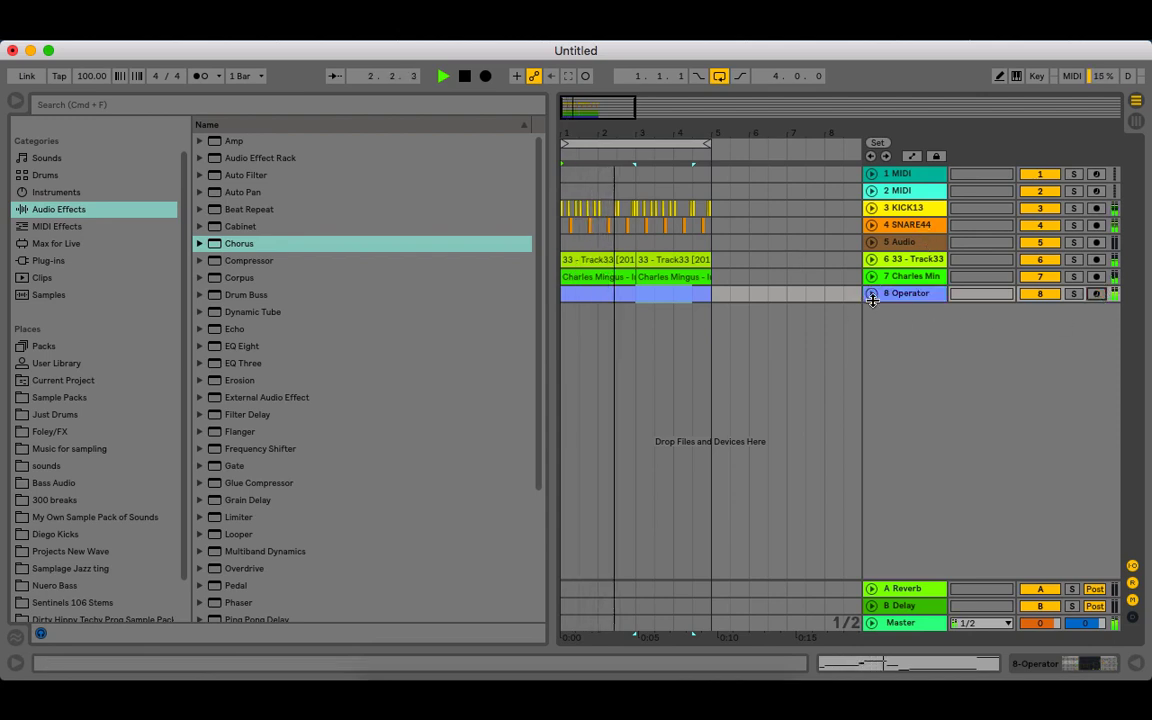
{"action": "left_click", "coordinate": [871, 293]}
{"action": "left_click", "coordinate": [871, 208]}
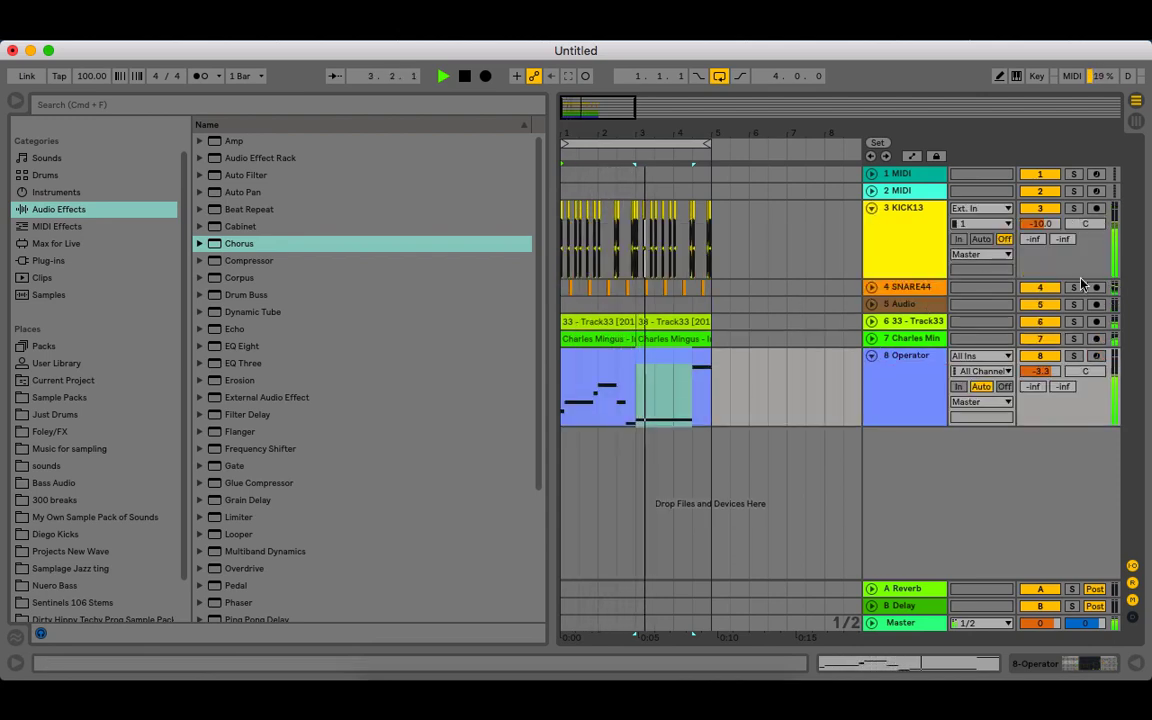
- Add EQ Eight after the Operator and make band 1 a low cut at about 34 Hz
{"action": "double_click", "coordinate": [905, 356]}
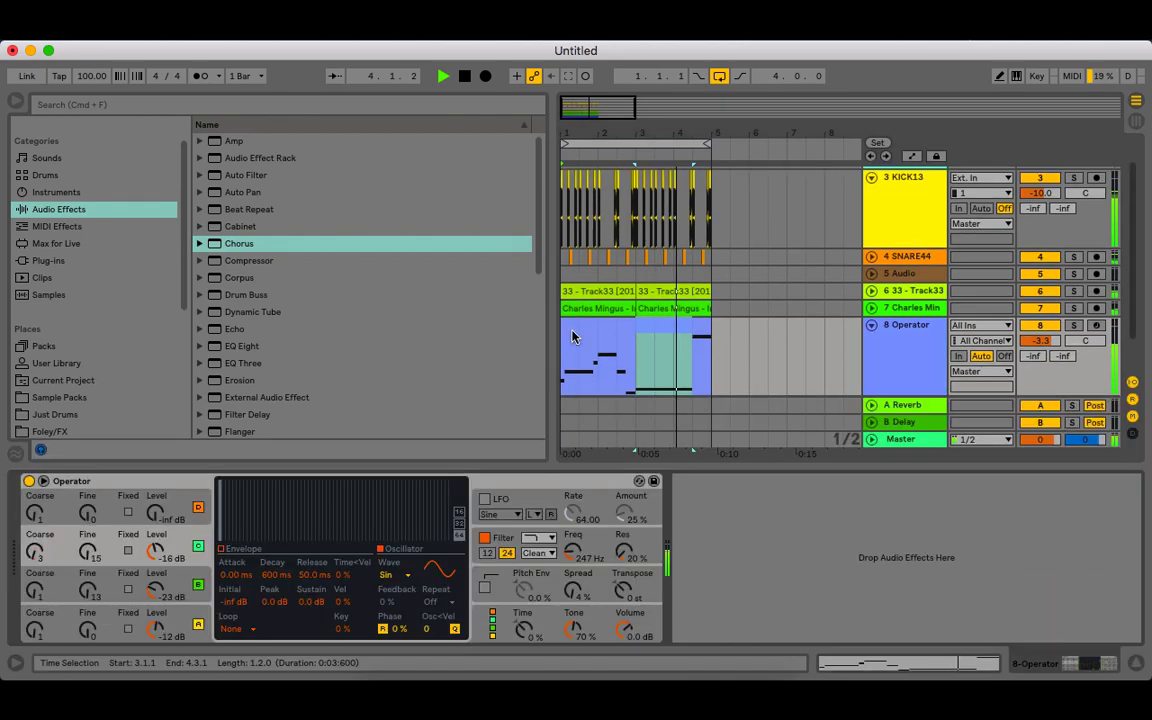
{"action": "left_click_drag", "start_coordinate": [251, 348], "coordinate": [930, 552]}
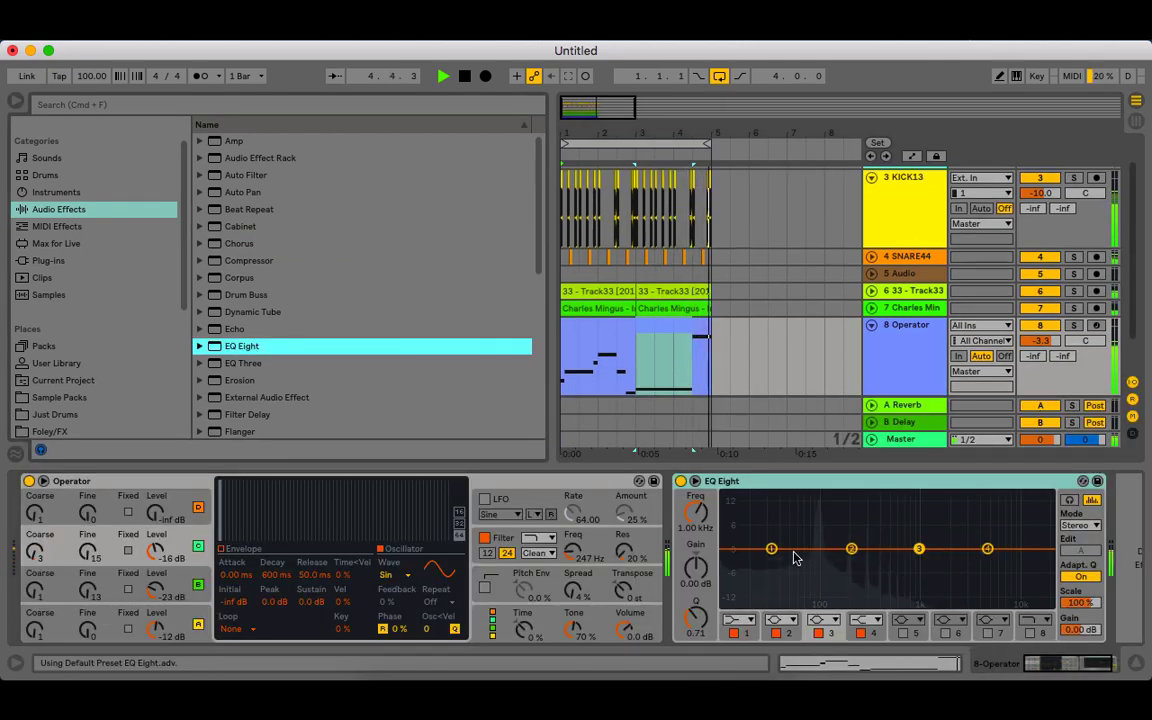
{"action": "left_click", "coordinate": [740, 621]}
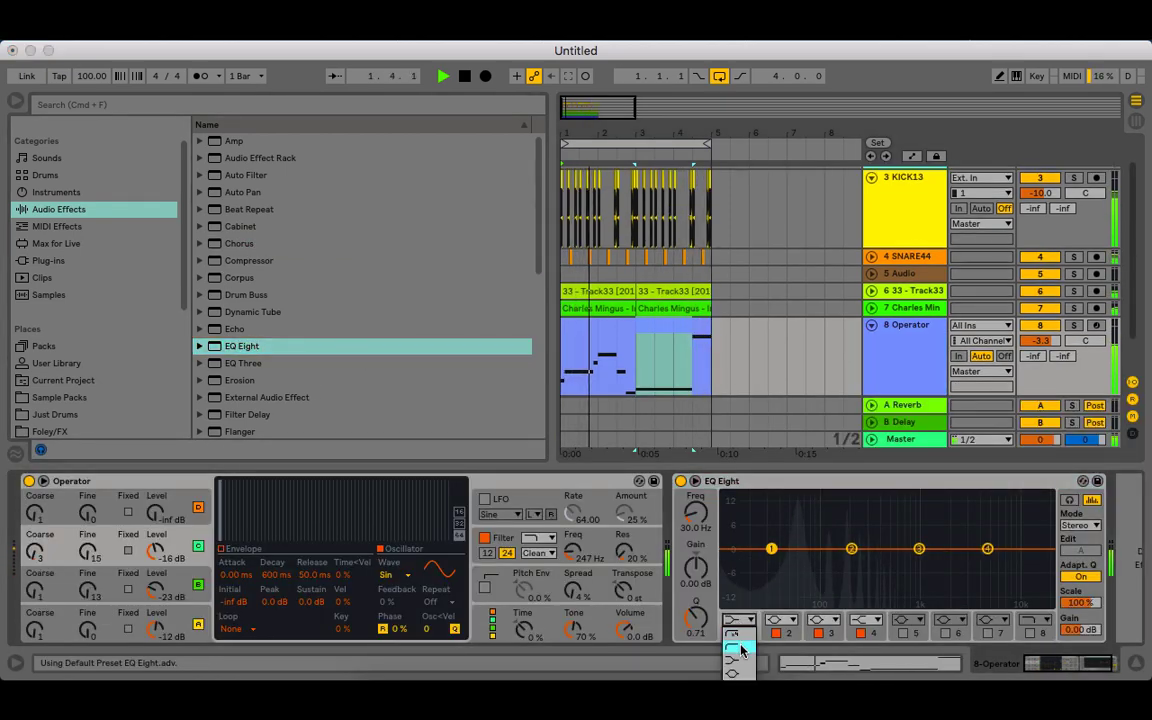
{"action": "left_click", "coordinate": [741, 660]}
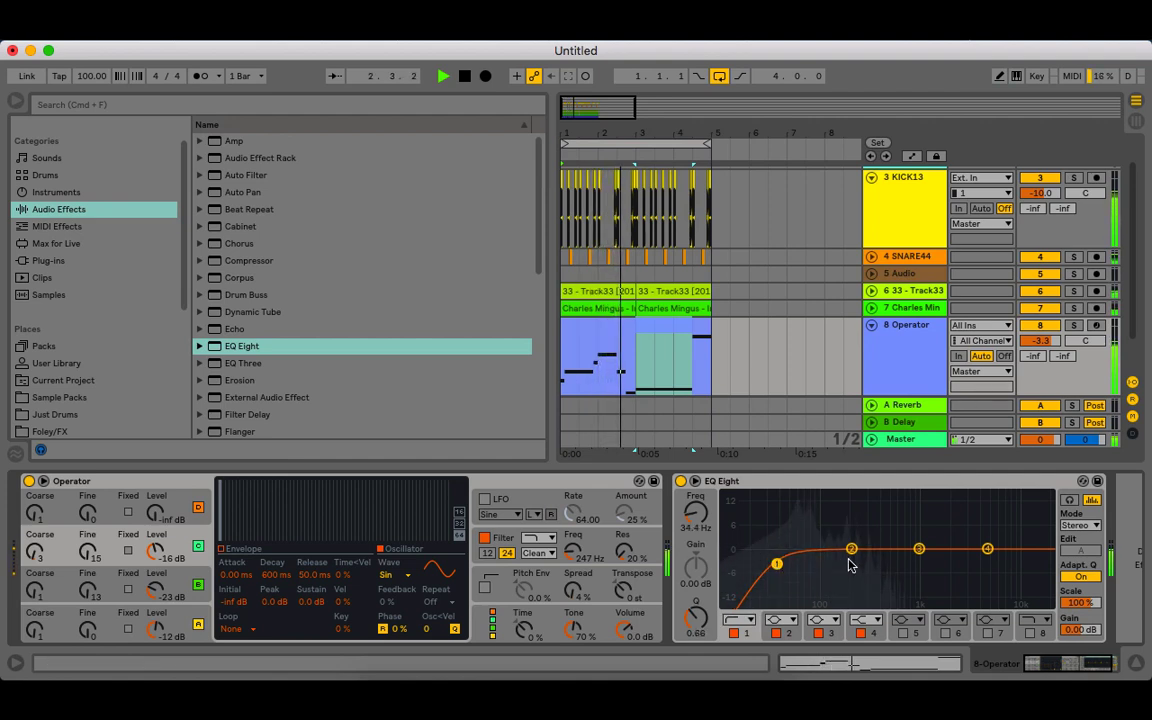
- Move EQ band 2 down next to band 1 and enable band 5 as a -10.0 dB cut at 97.9 Hz
{"action": "left_click_drag", "start_coordinate": [851, 549], "coordinate": [807, 554]}
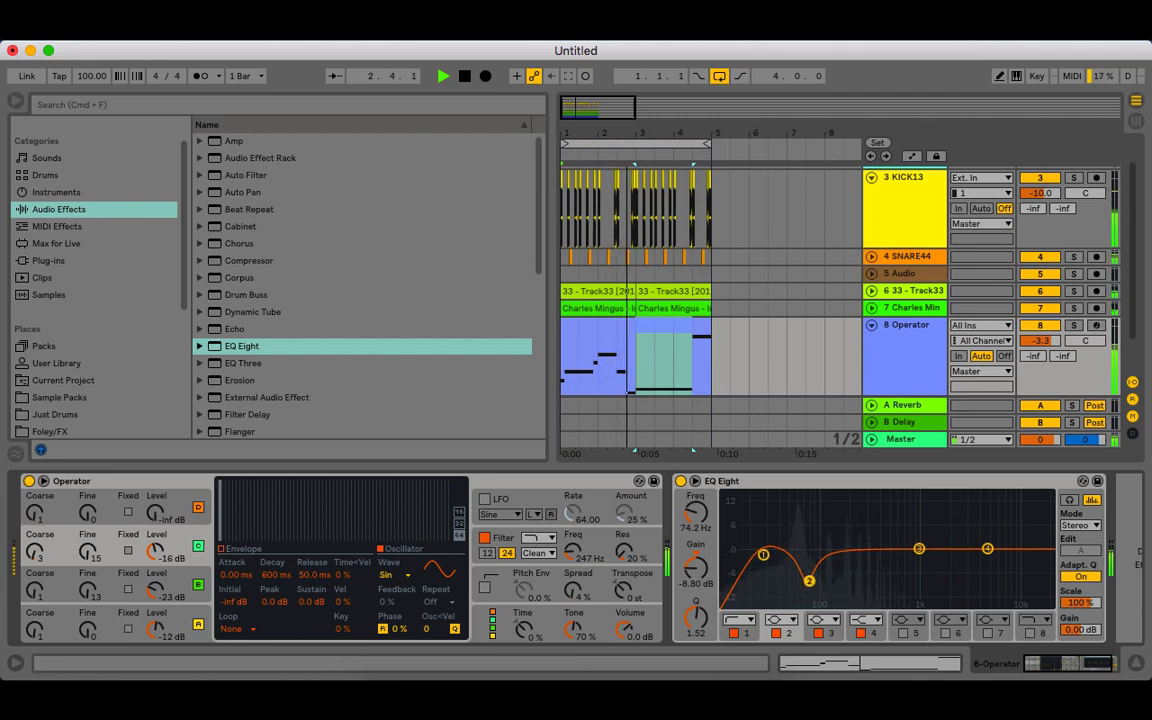
{"action": "left_click", "coordinate": [907, 635]}
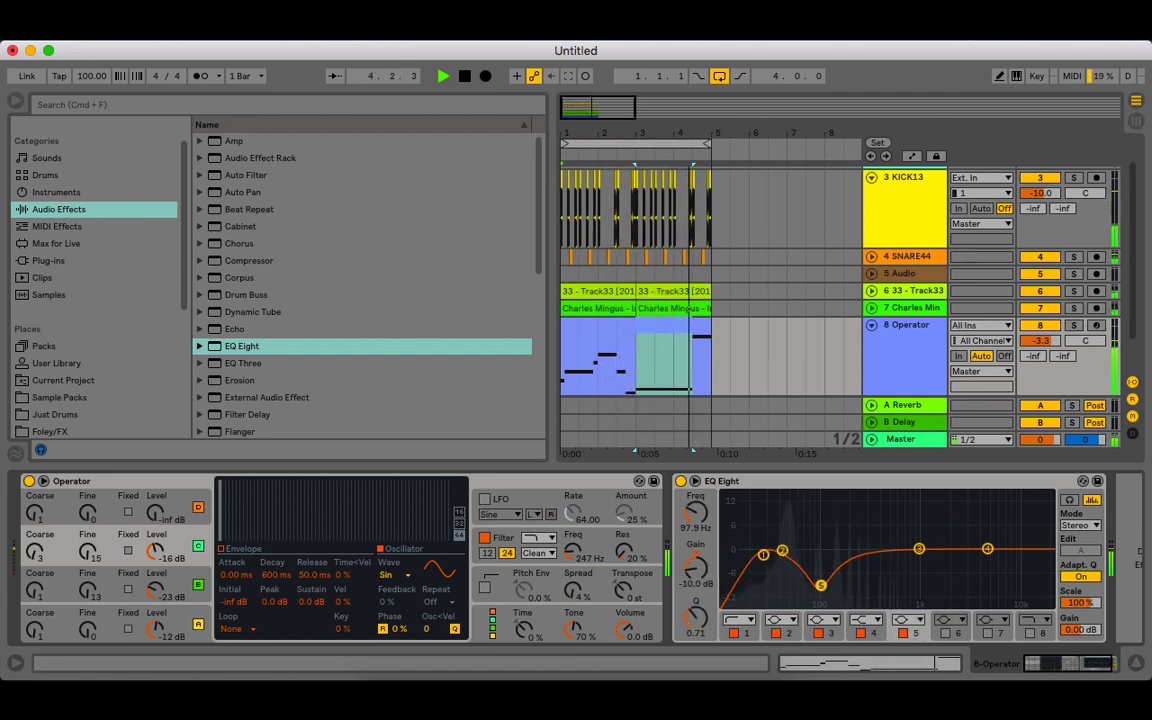
- Narrow the EQ Eight band 5 cut to a Q of 2.11 and move it to 88.0 Hz at -8.06 dB
{"action": "left_click_drag", "start_coordinate": [707, 622], "coordinate": [707, 555]}
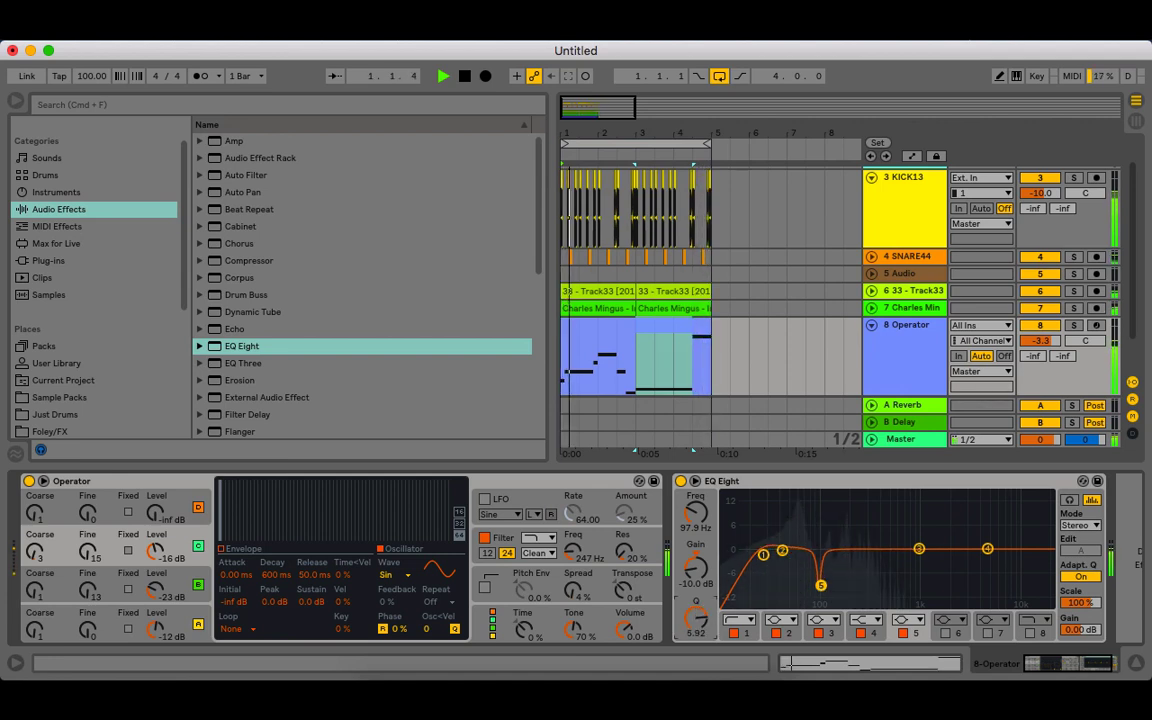
{"action": "left_click_drag", "start_coordinate": [700, 622], "coordinate": [700, 648]}
{"action": "left_click_drag", "start_coordinate": [821, 585], "coordinate": [816, 578]}
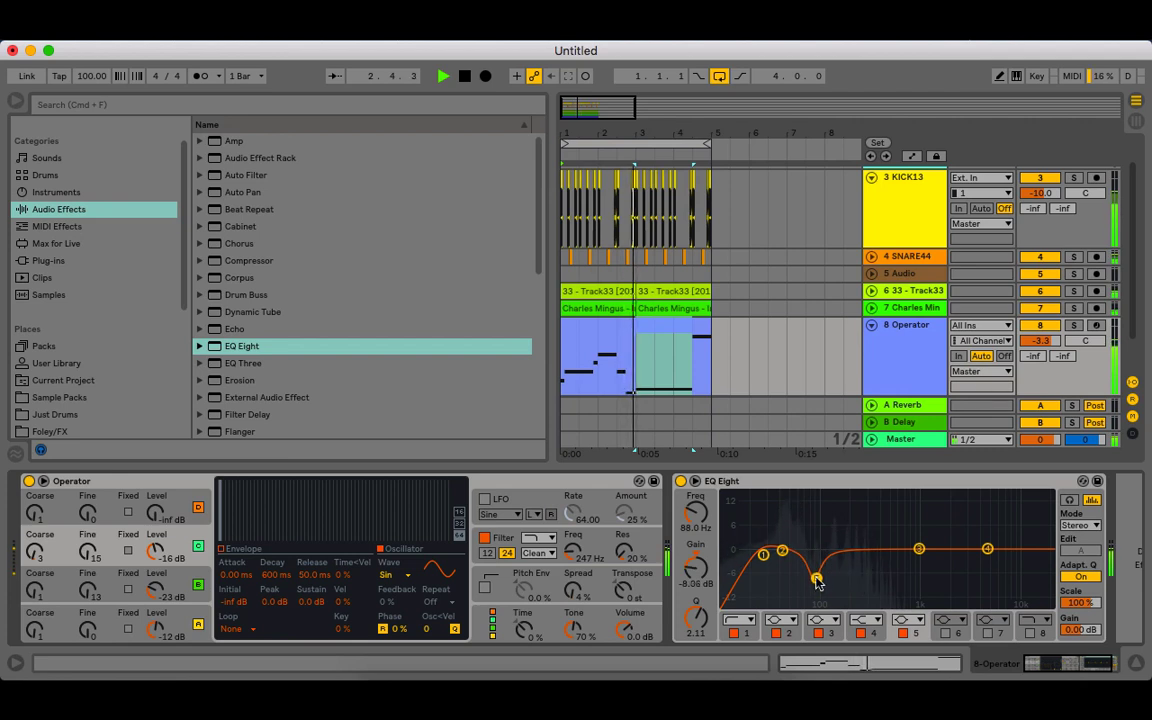
- Reshape EQ Eight with a slight band 3 boost, a band 8 high cut below 10 kHz and the band 1 low cut at 26.7 Hz
{"action": "left_click_drag", "start_coordinate": [919, 549], "coordinate": [908, 546]}
{"action": "left_click", "coordinate": [1031, 633]}
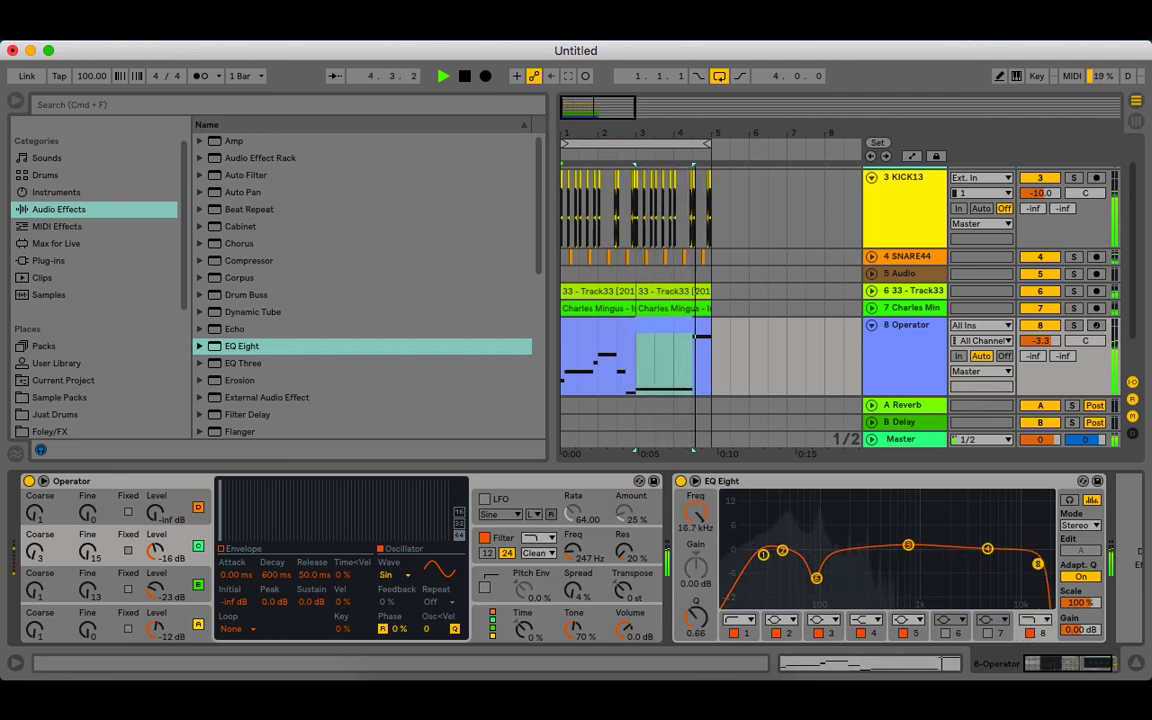
{"action": "left_click_drag", "start_coordinate": [1040, 563], "coordinate": [995, 579]}
{"action": "left_click_drag", "start_coordinate": [763, 555], "coordinate": [766, 558]}
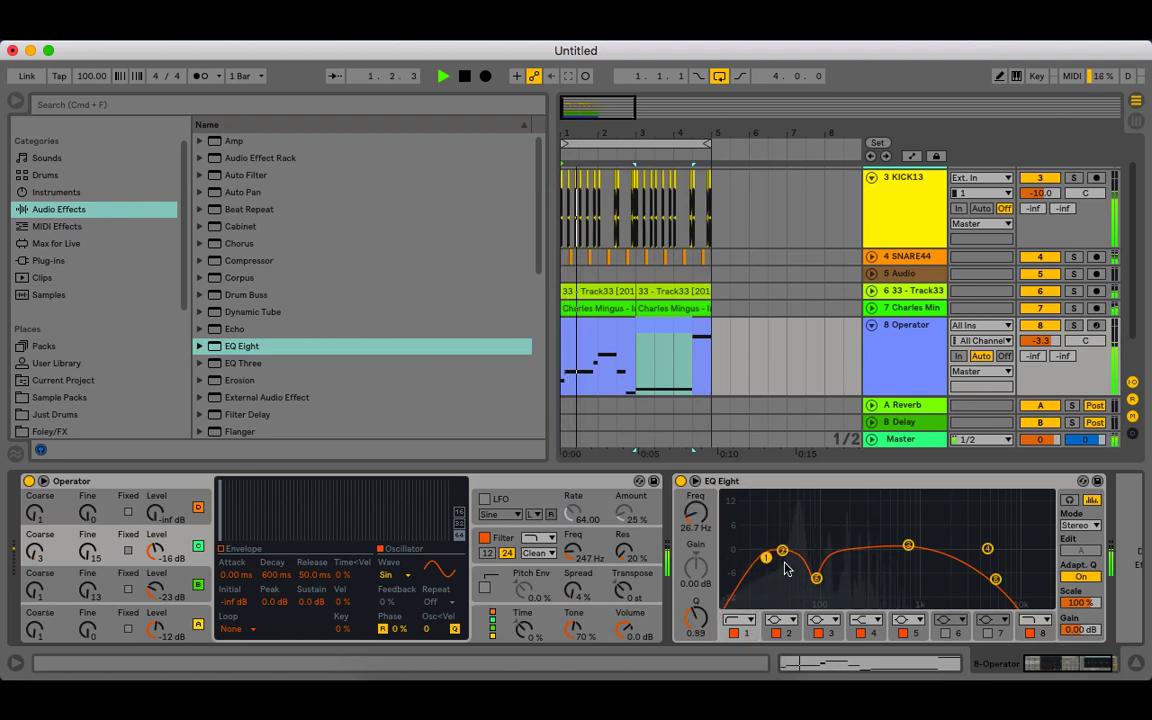
- Hide the device view and fold the KICK13 and Operator tracks
{"action": "left_click", "coordinate": [1137, 671]}
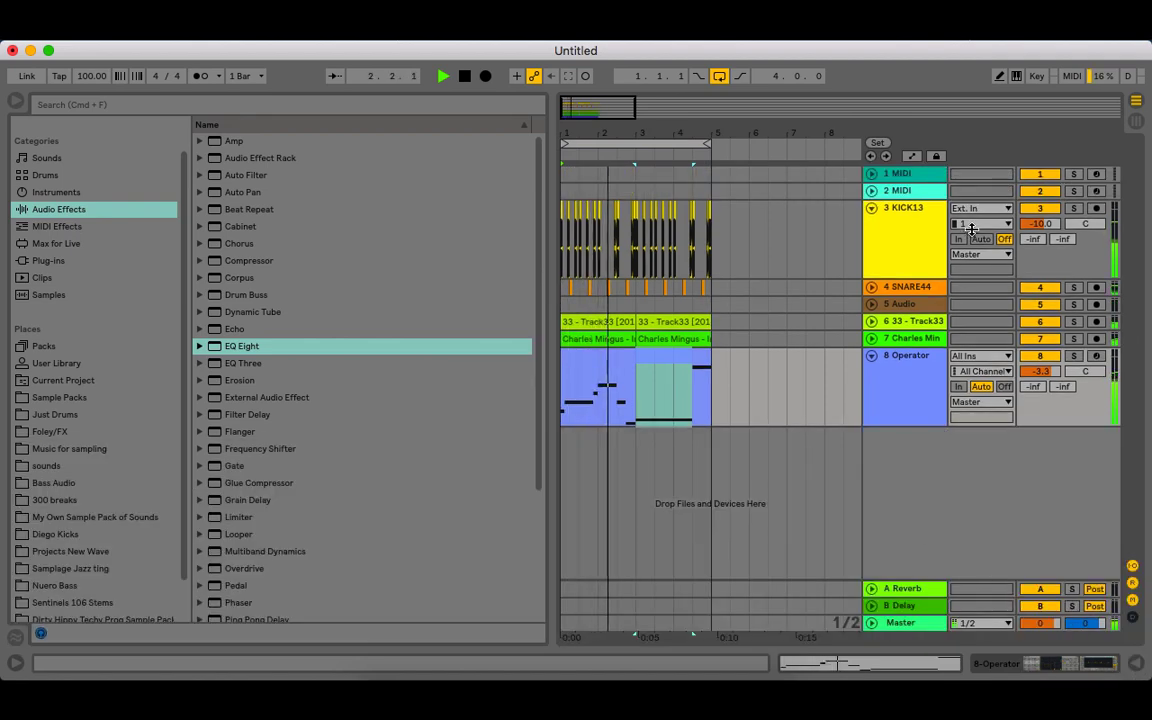
{"action": "left_click", "coordinate": [871, 207]}
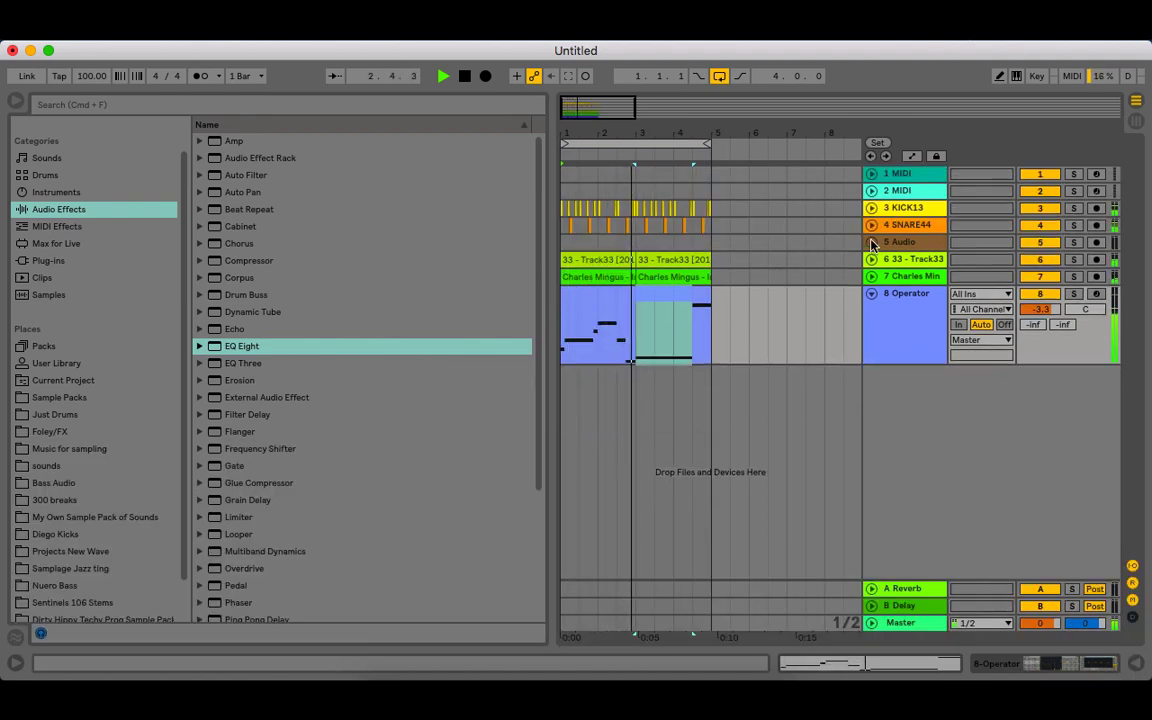
{"action": "left_click", "coordinate": [871, 296]}
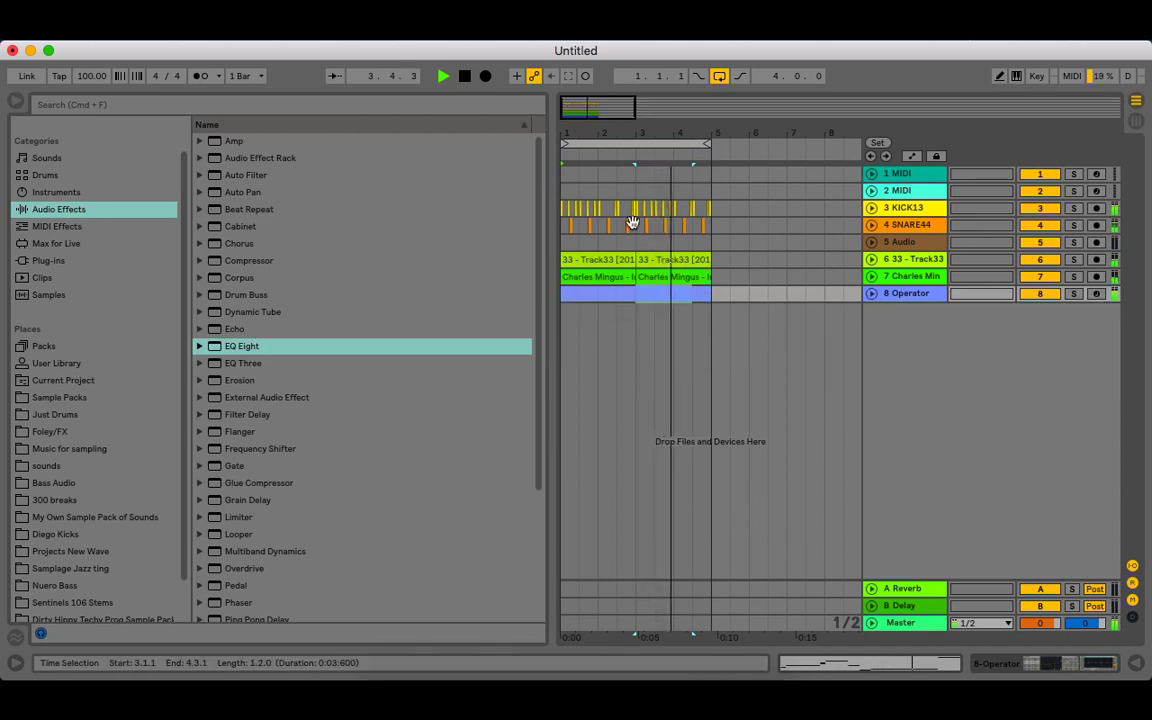
{"action": "left_click_drag", "start_coordinate": [611, 134], "coordinate": [591, 124]}
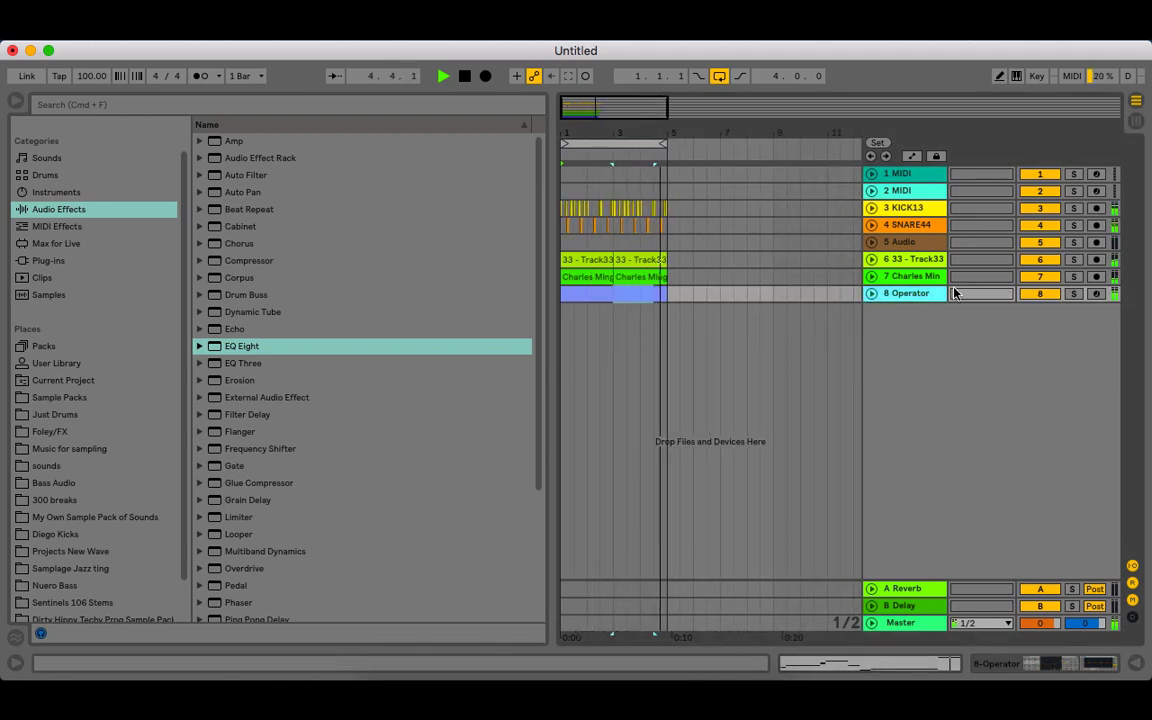
- Stop playback and add a Compressor after EQ Eight on the Operator track
{"action": "double_click", "coordinate": [922, 296]}
{"action": "key", "text": "space"}
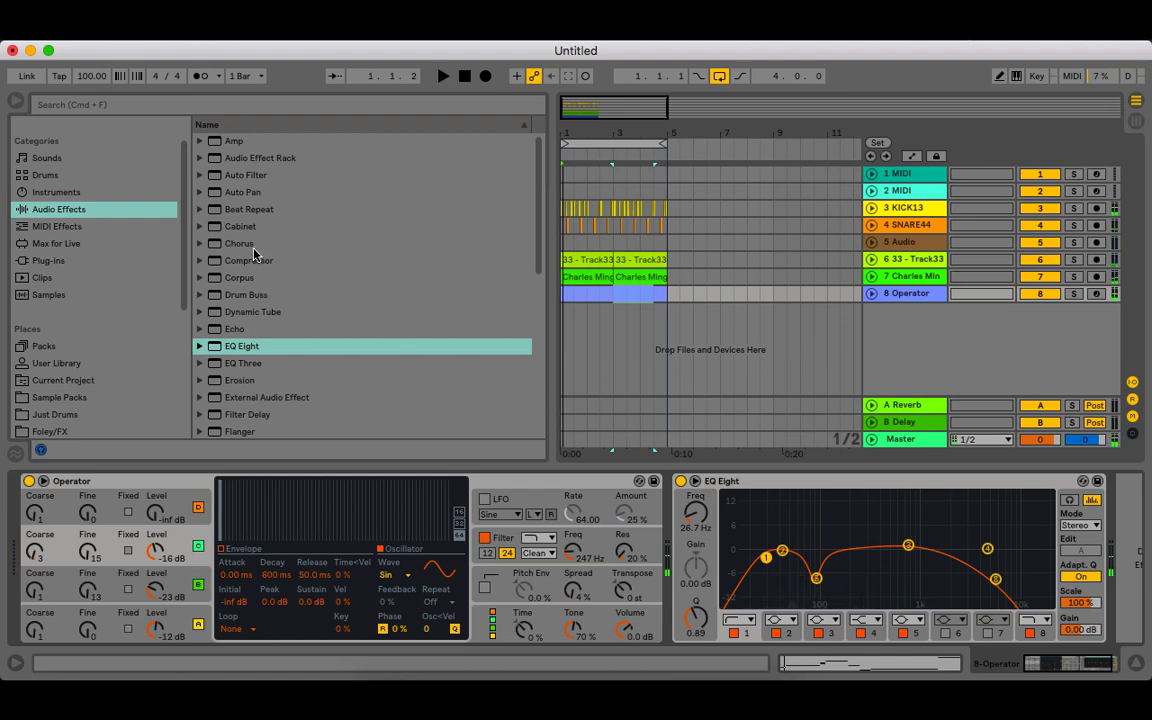
{"action": "left_click_drag", "start_coordinate": [254, 257], "coordinate": [843, 288]}
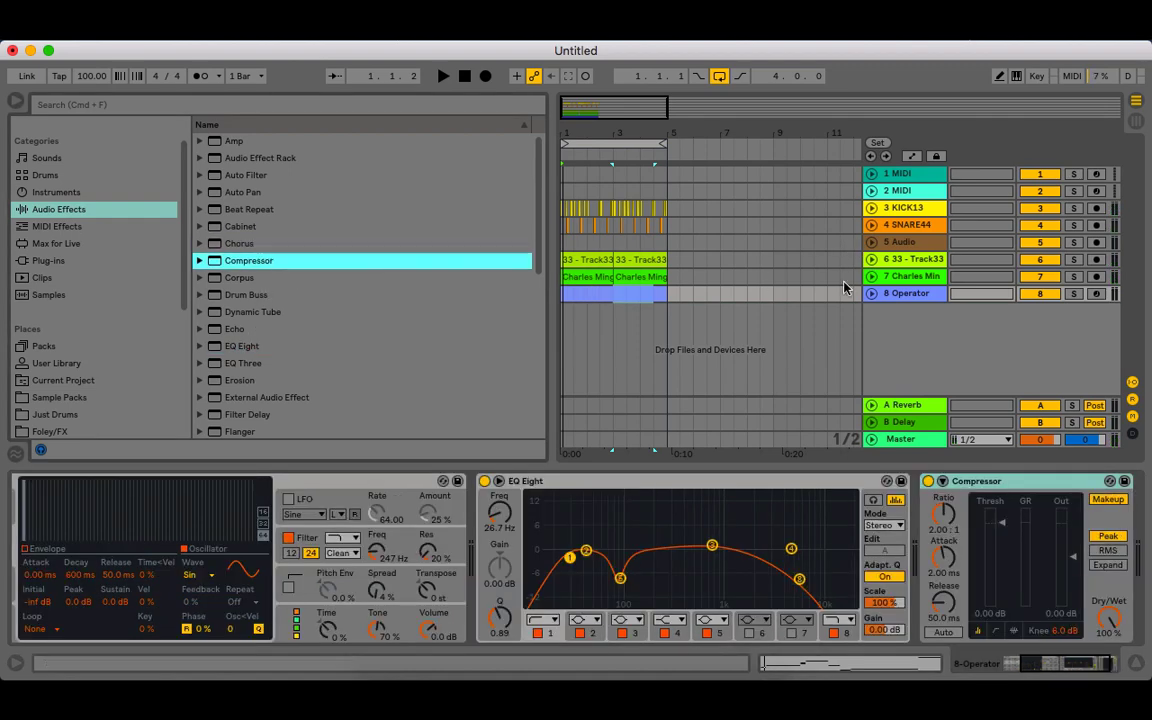
- Group the KICK13 and SNARE44 tracks and fold the group
{"action": "left_click", "coordinate": [915, 226]}
{"action": "right_click", "coordinate": [913, 228]}
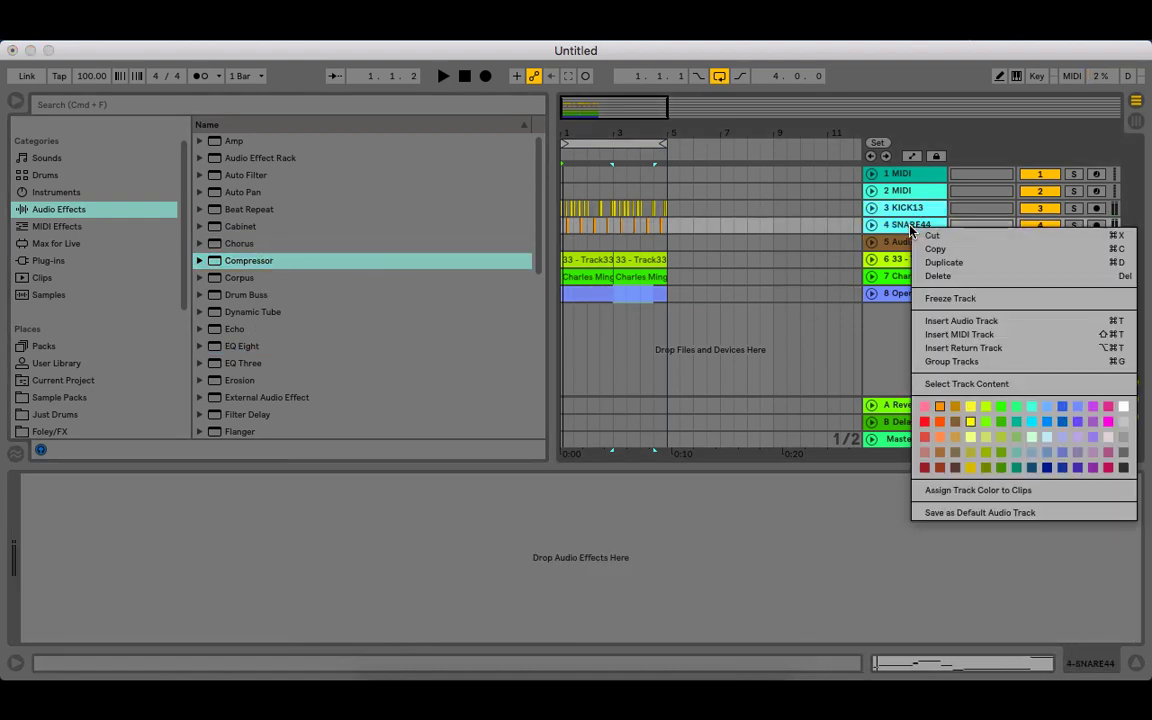
{"action": "left_click", "coordinate": [960, 362]}
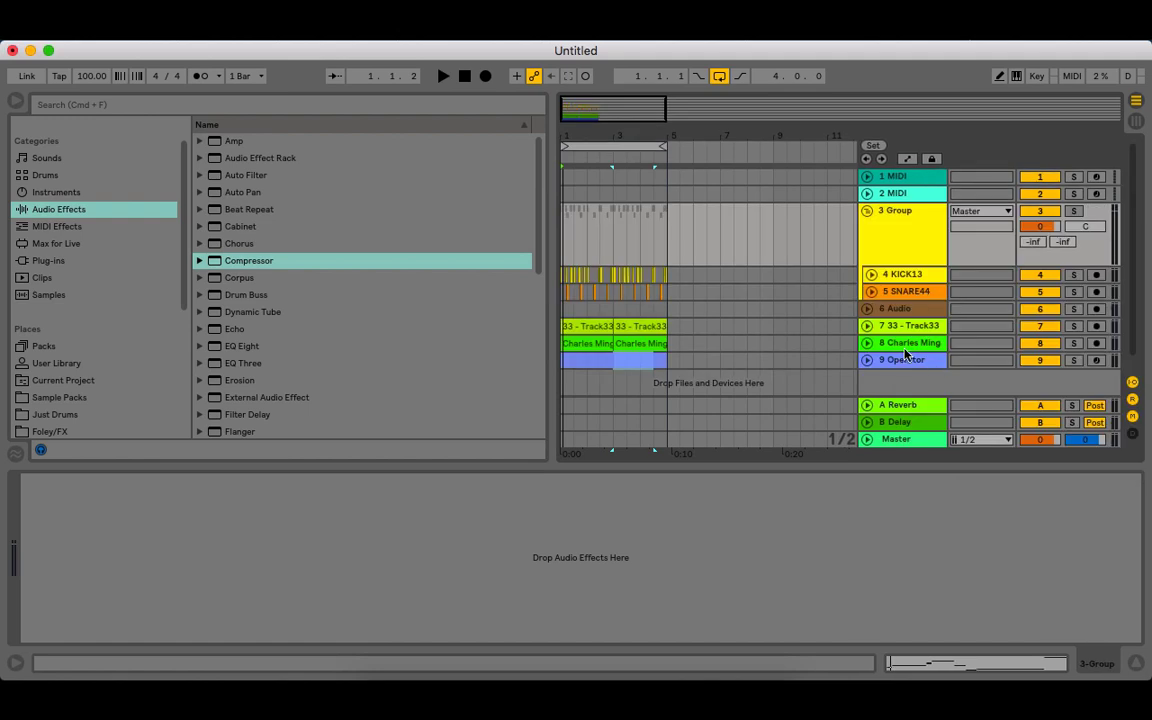
{"action": "left_click", "coordinate": [867, 211]}
- Enable the Operator Compressor's sidechain with 3-Group as the audio source and raise the ratio to about 5:1
{"action": "left_click", "coordinate": [899, 283]}
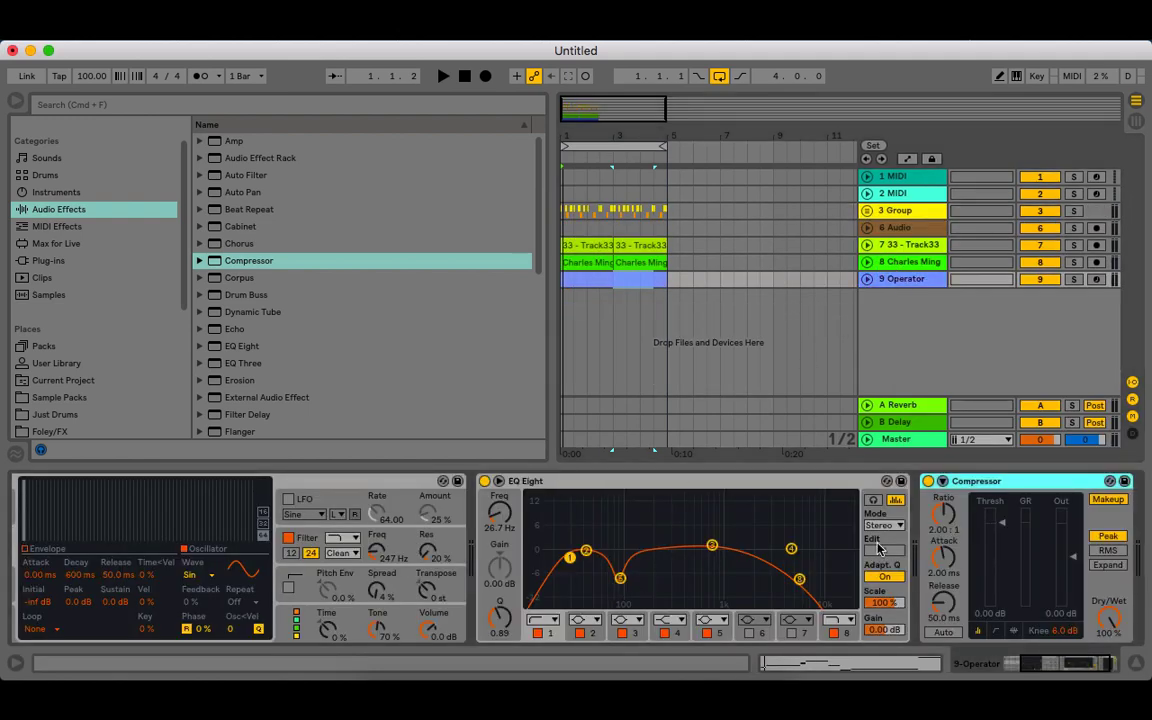
{"action": "left_click", "coordinate": [942, 482]}
{"action": "left_click", "coordinate": [955, 525]}
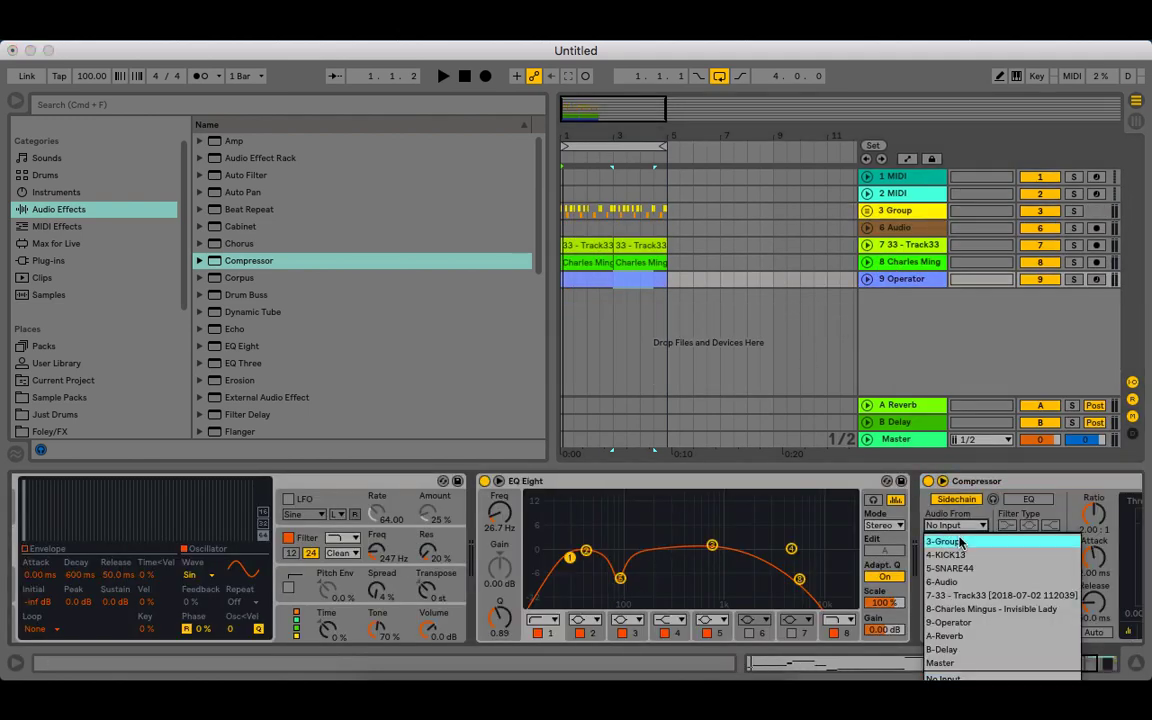
{"action": "left_click", "coordinate": [950, 548]}
{"action": "left_click", "coordinate": [1073, 666]}
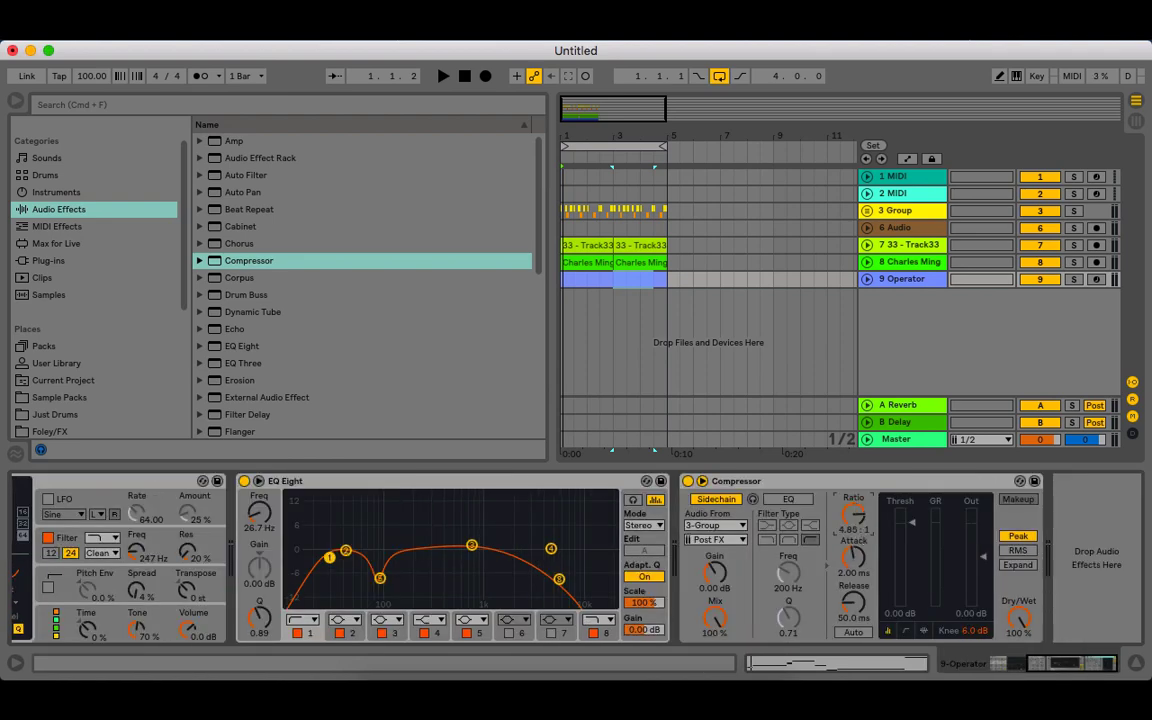
- Play the loop and set the Compressor's threshold to -19.1 dB, briefly soloing the Operator track to judge the ducking
{"action": "key", "text": "space"}
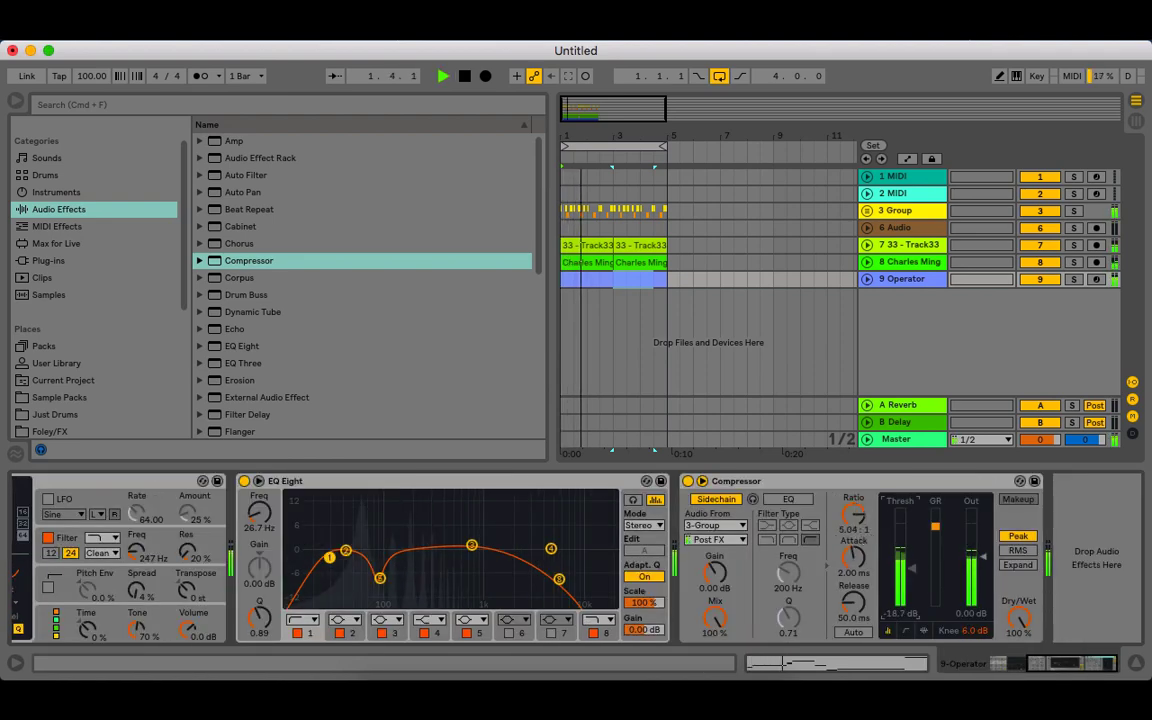
{"action": "left_click_drag", "start_coordinate": [911, 568], "coordinate": [911, 562]}
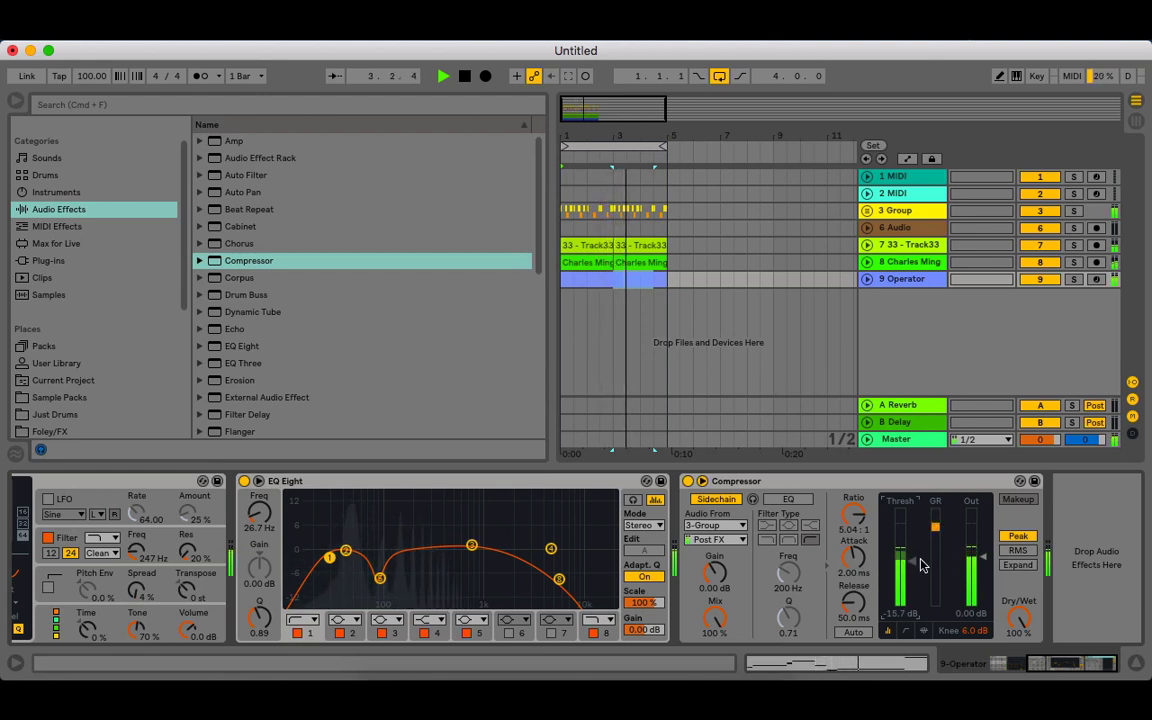
{"action": "left_click_drag", "start_coordinate": [907, 570], "coordinate": [907, 573]}
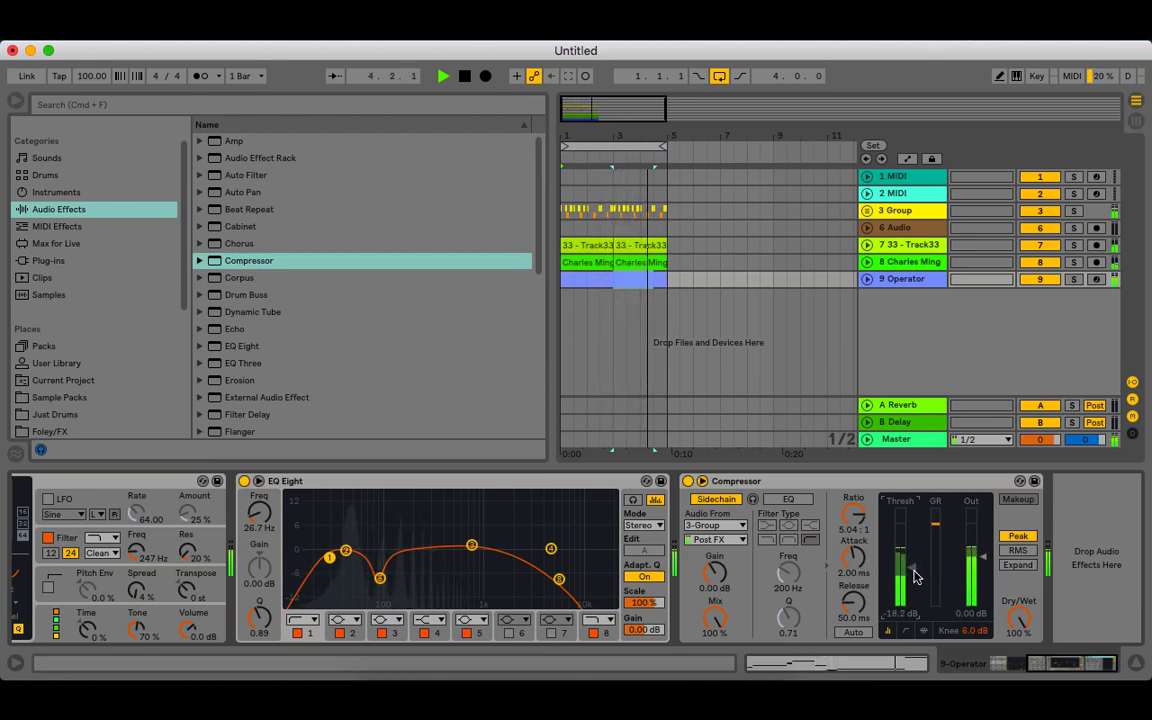
{"action": "left_click", "coordinate": [1078, 279]}
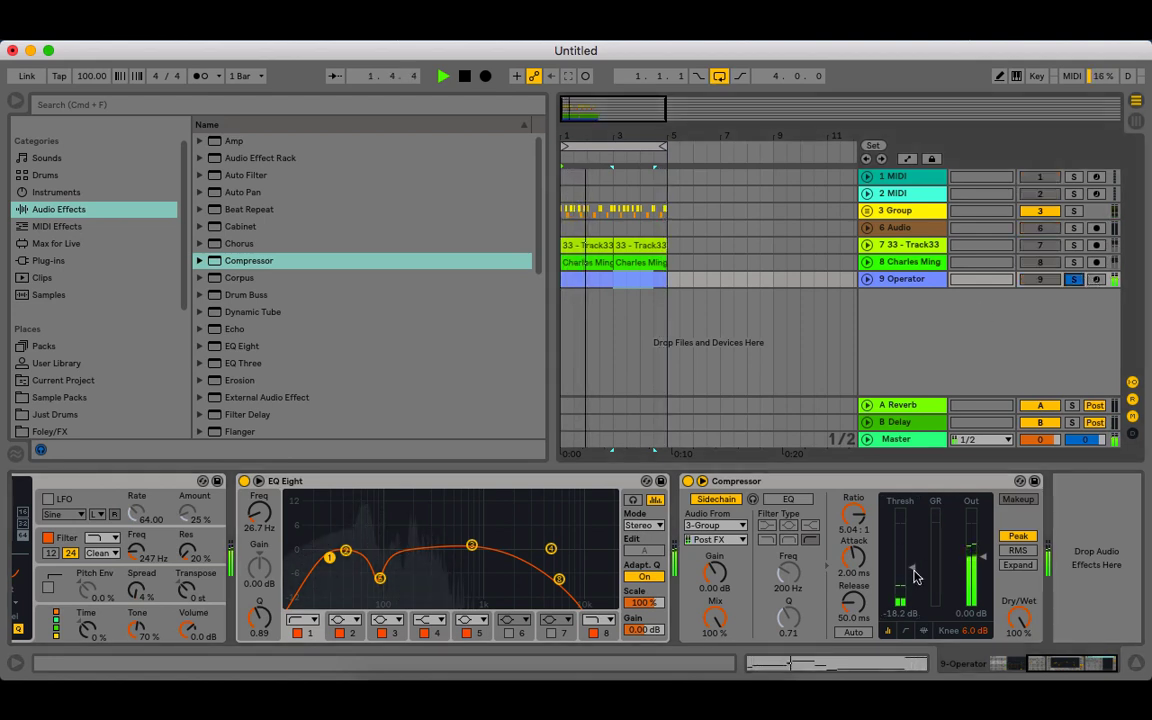
{"action": "left_click_drag", "start_coordinate": [912, 569], "coordinate": [912, 571]}
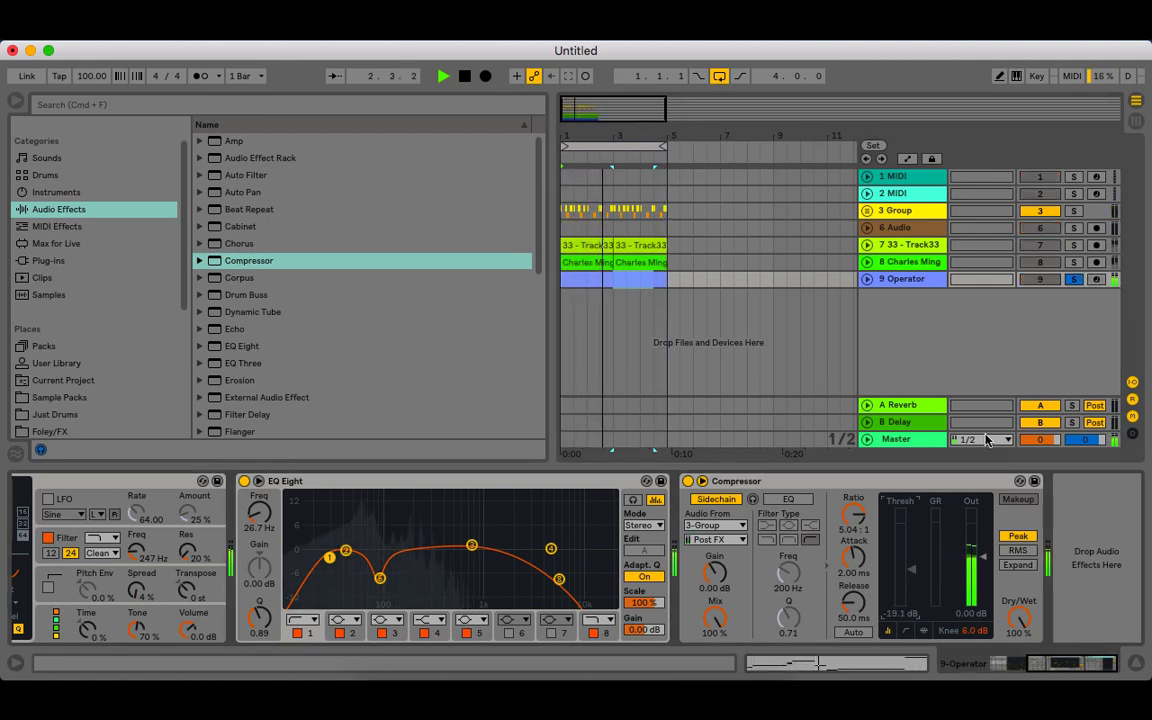
{"action": "left_click", "coordinate": [1075, 279]}
- Unfold the drum group and hide the device view to see the full four-bar arrangement
{"action": "left_click", "coordinate": [867, 211]}
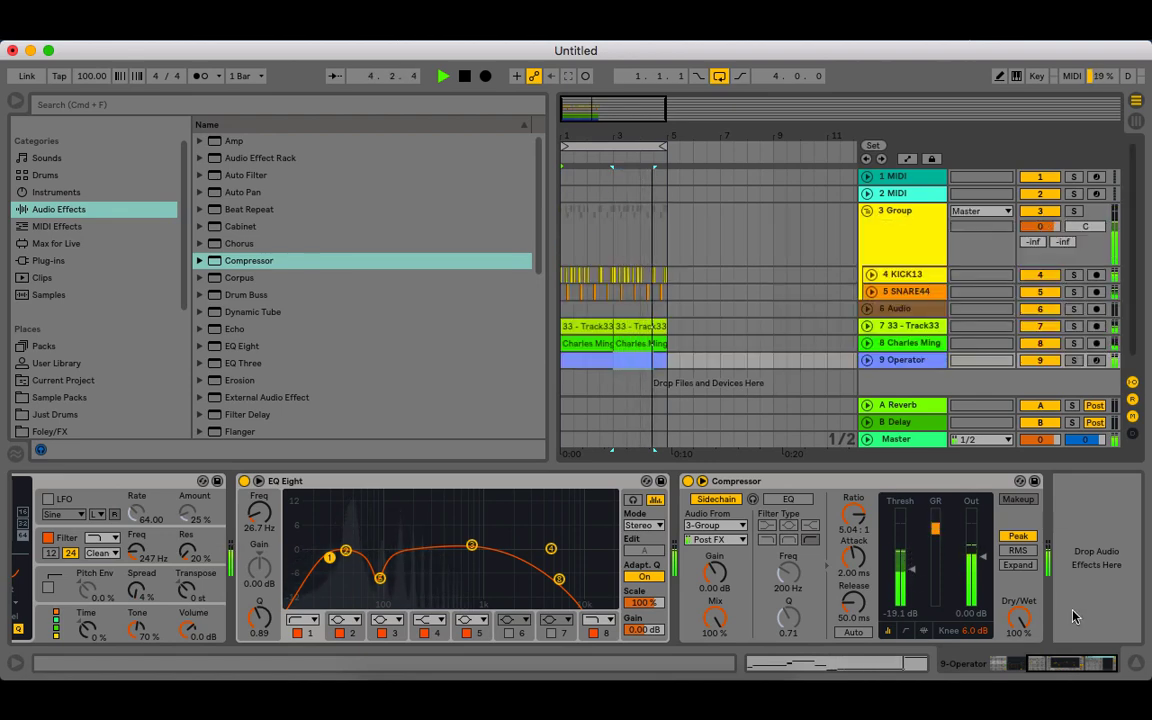
{"action": "key", "text": "super+alt+l"}
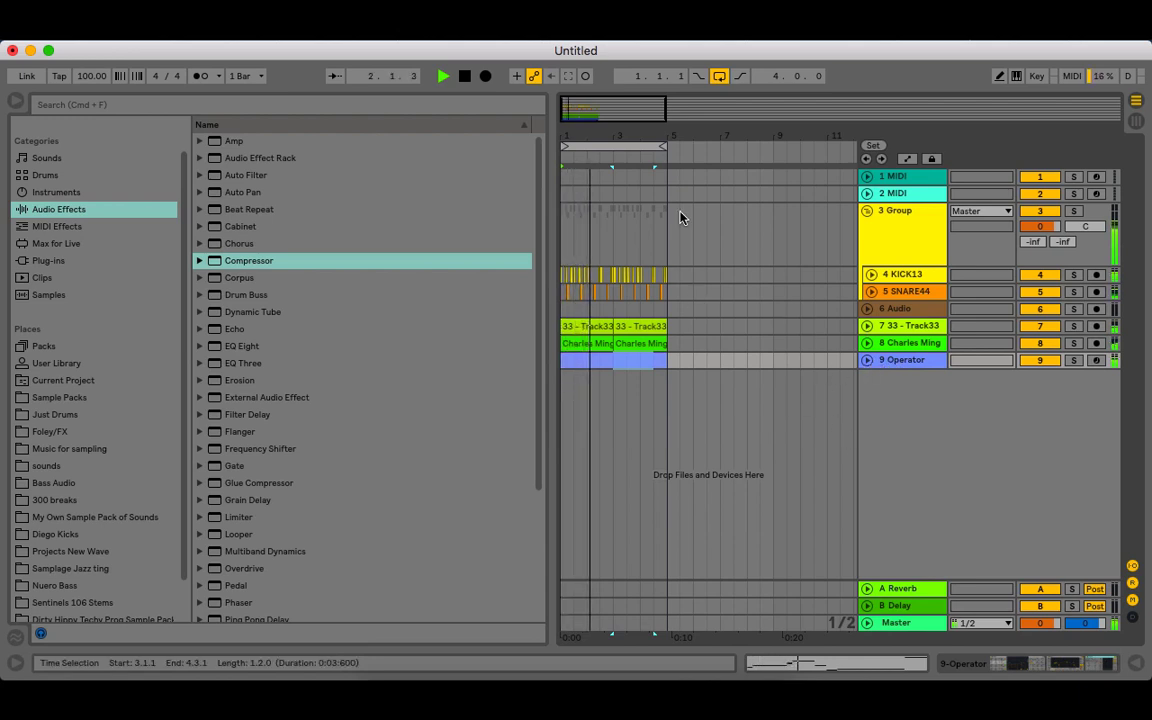
{"action": "left_click_drag", "start_coordinate": [661, 136], "coordinate": [750, 153]}
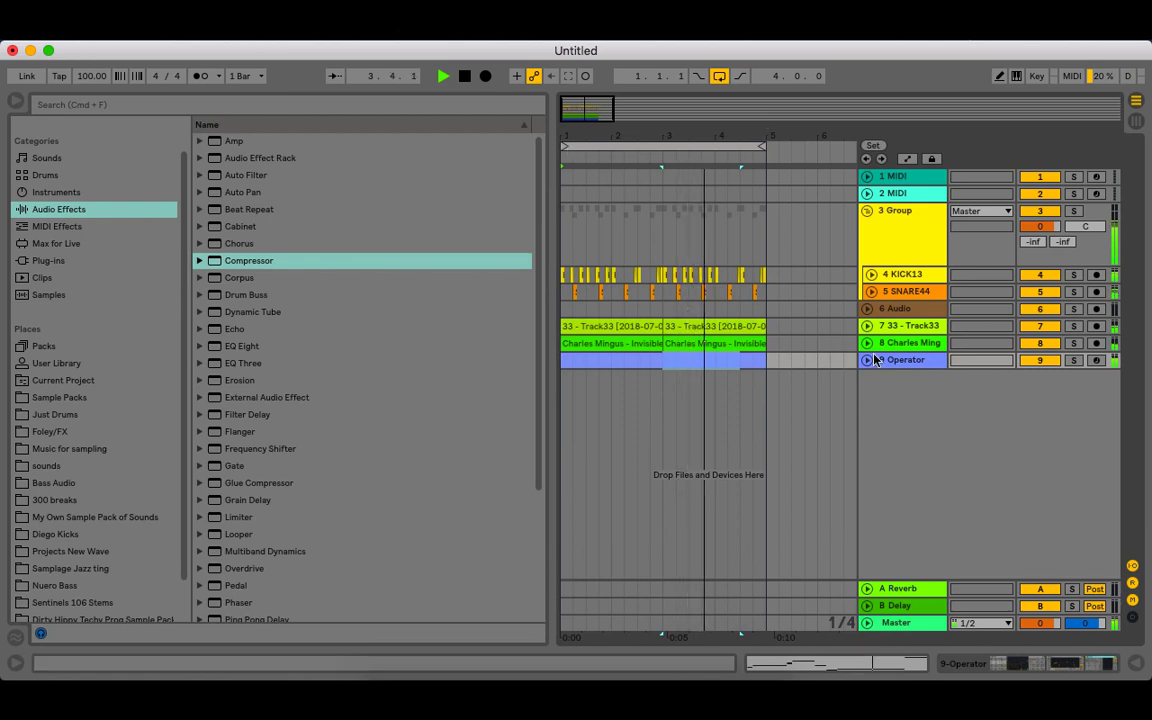
{"action": "left_click_drag", "start_coordinate": [709, 135], "coordinate": [703, 114]}
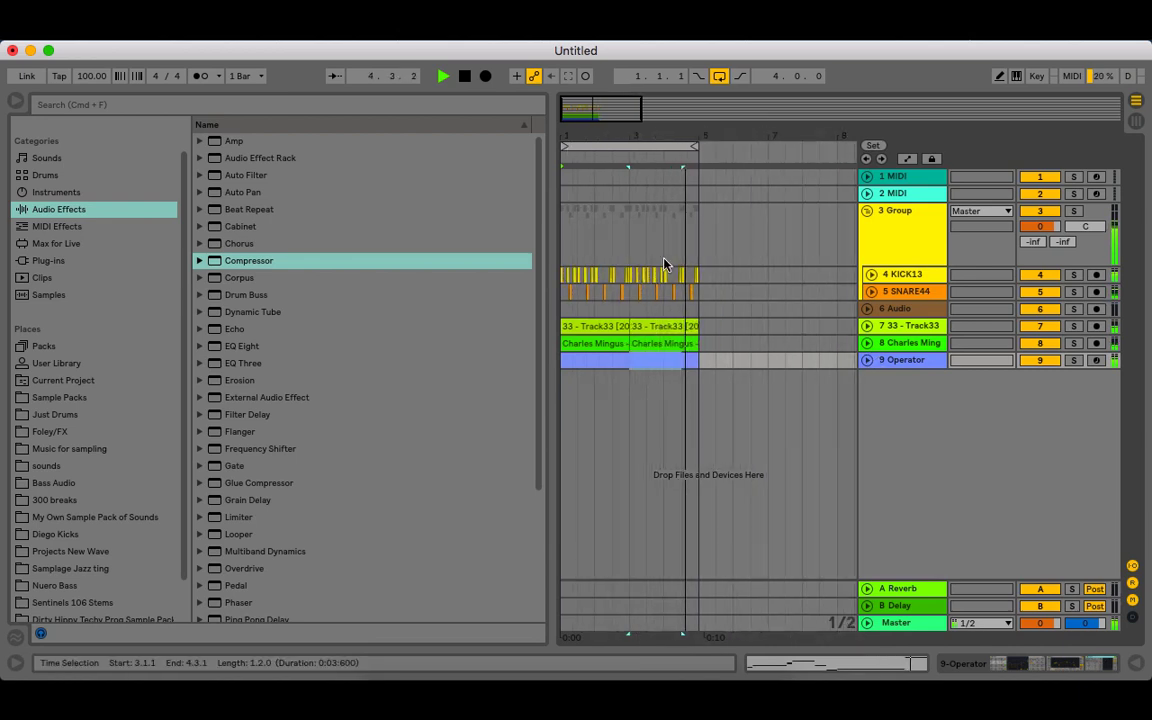
- Transpose both Charles Mingus clips to -12 st and close the clip view
{"action": "double_click", "coordinate": [599, 343]}
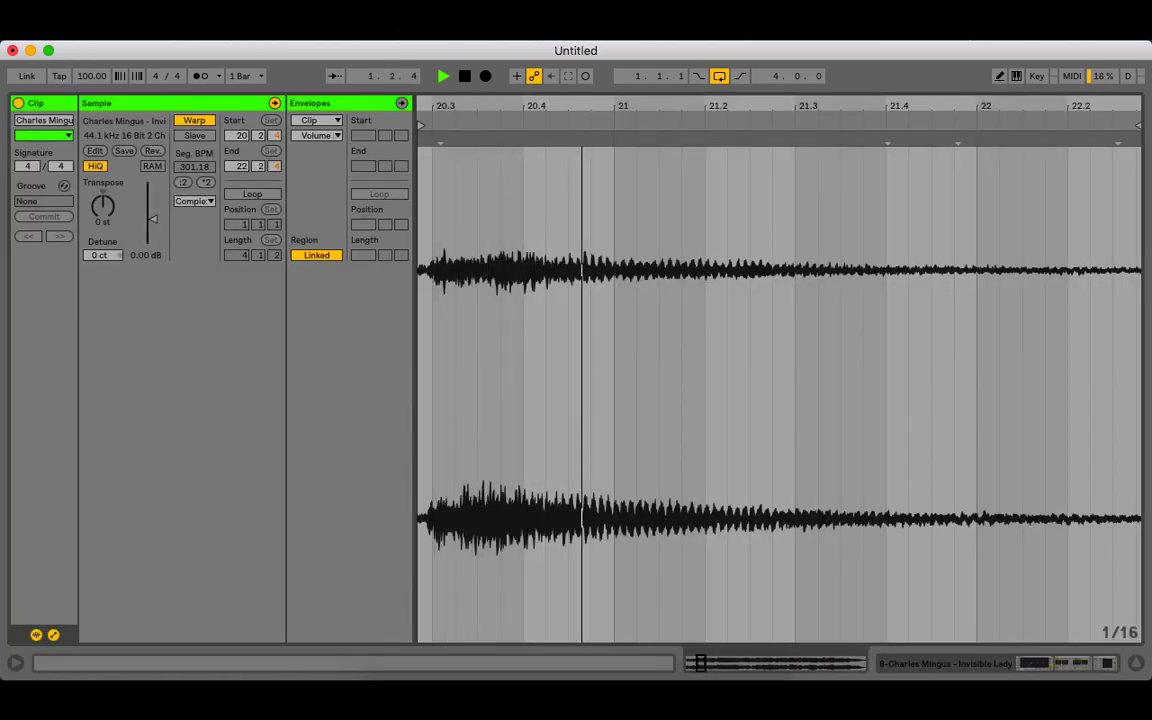
{"action": "left_click_drag", "start_coordinate": [106, 210], "coordinate": [106, 234]}
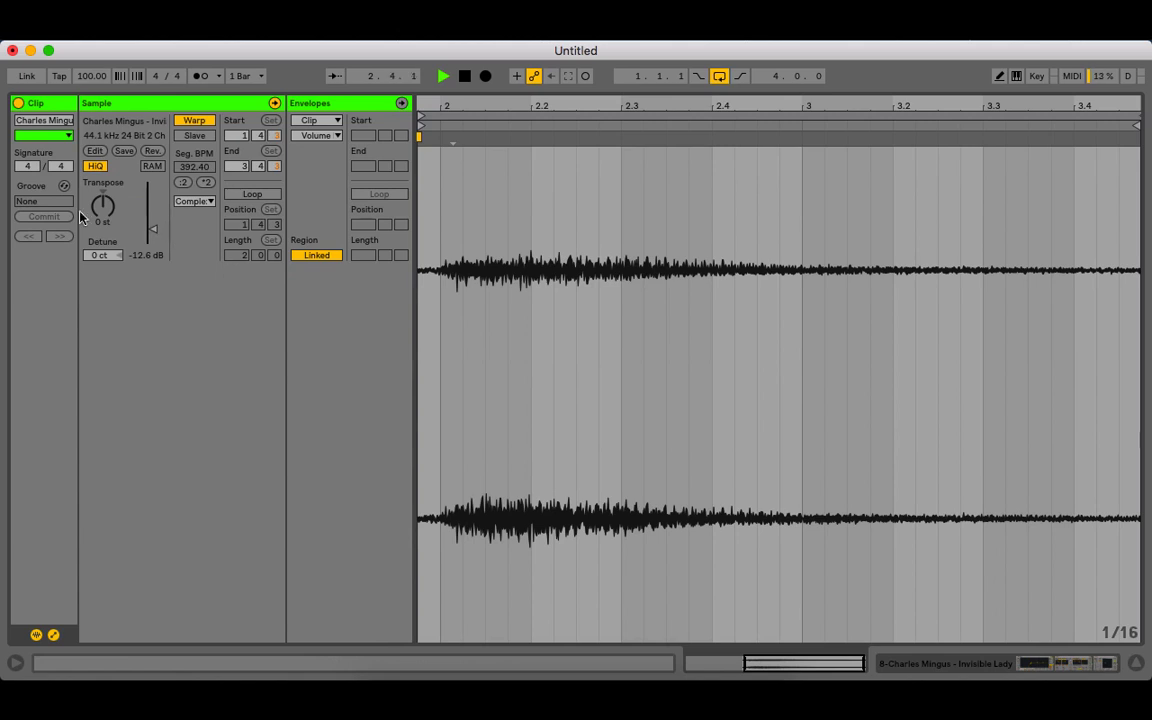
{"action": "left_click_drag", "start_coordinate": [110, 212], "coordinate": [205, 235]}
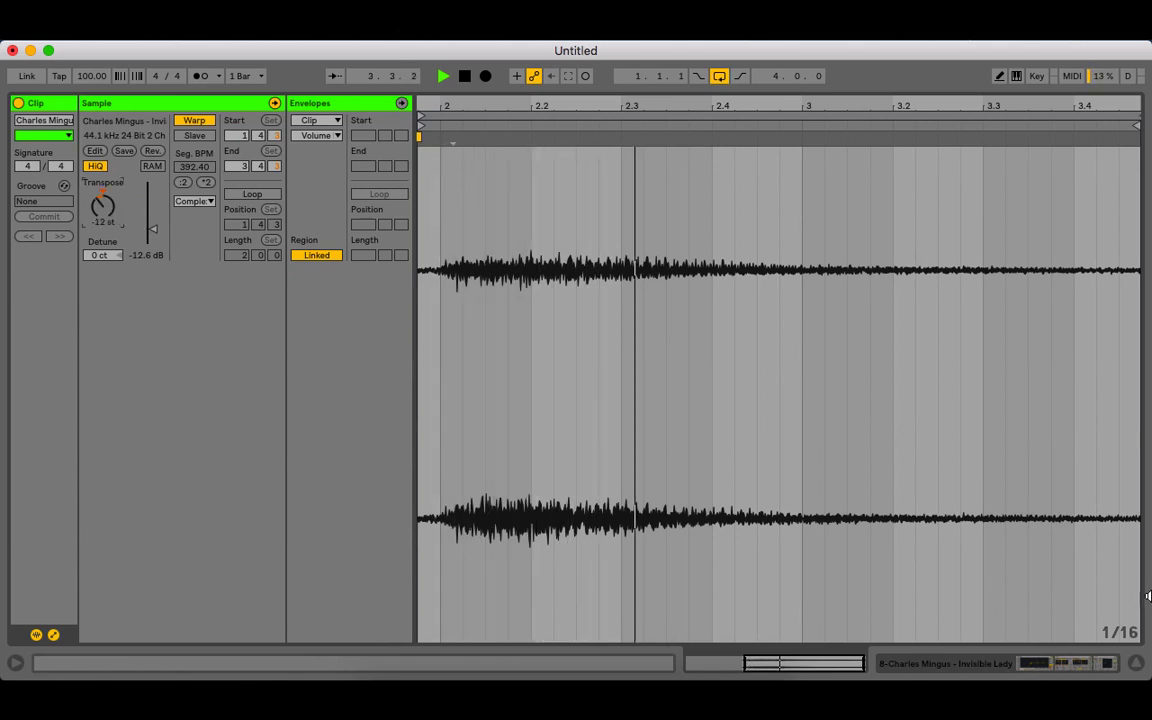
{"action": "left_click", "coordinate": [1136, 665]}
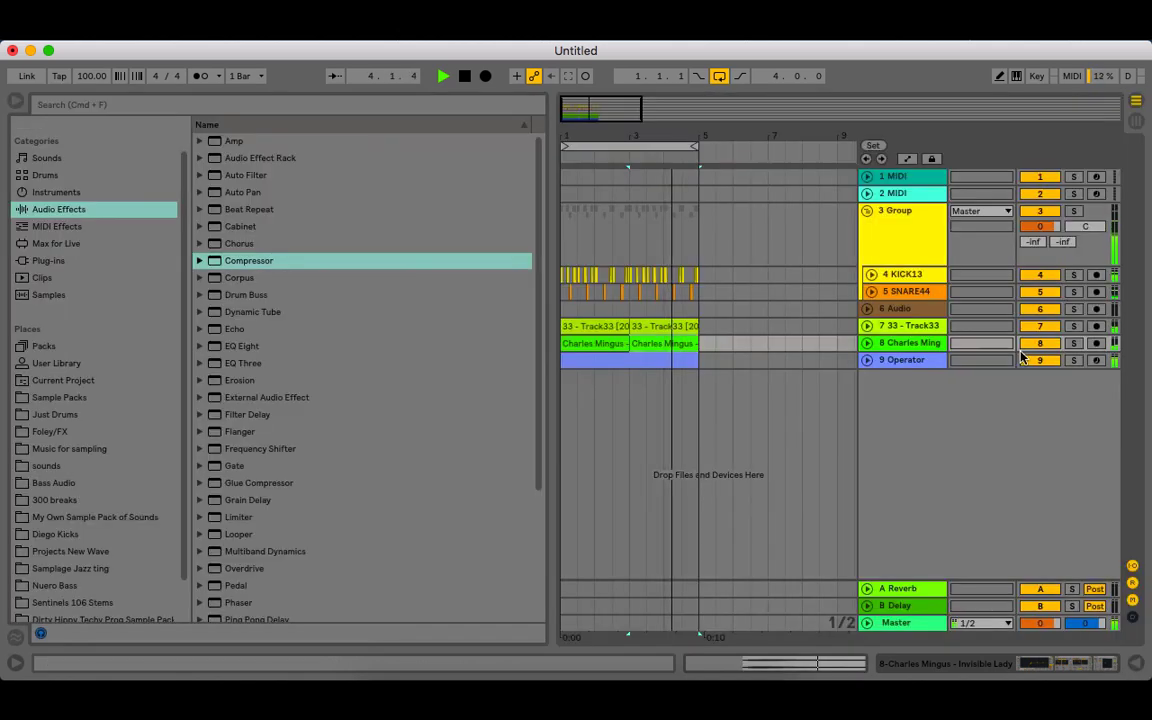
- Unfold the Charles Mingus track, stop playback and duplicate the track
{"action": "left_click", "coordinate": [867, 343]}
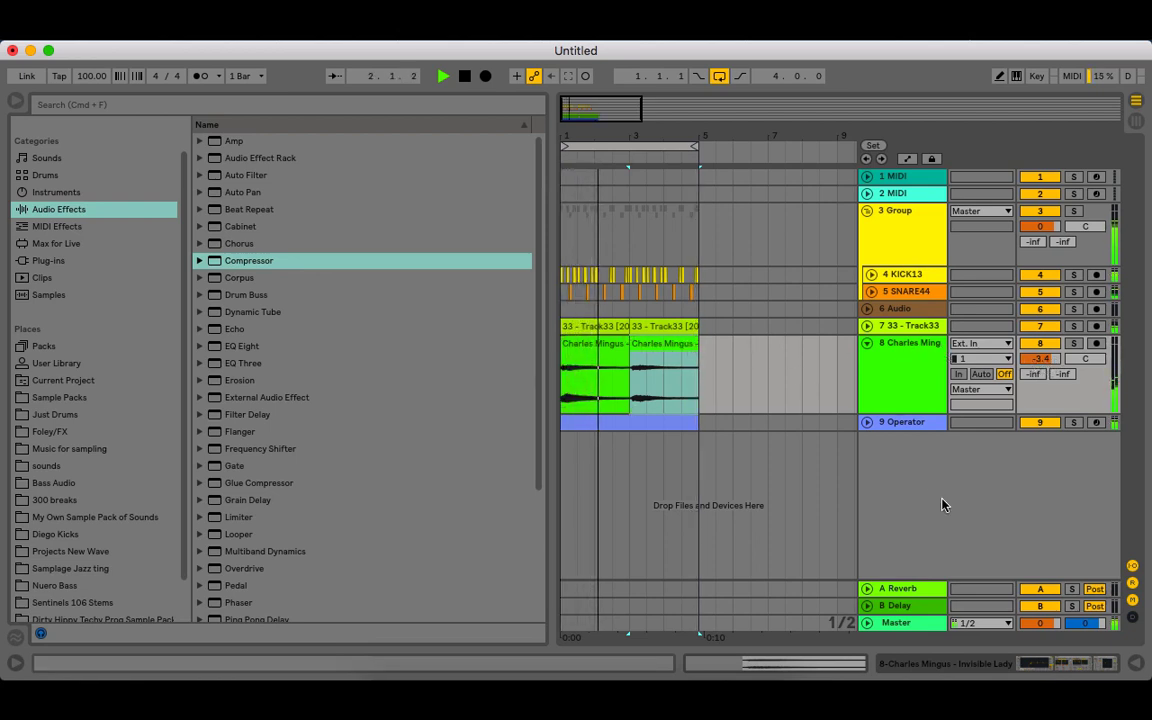
{"action": "left_click", "coordinate": [610, 348]}
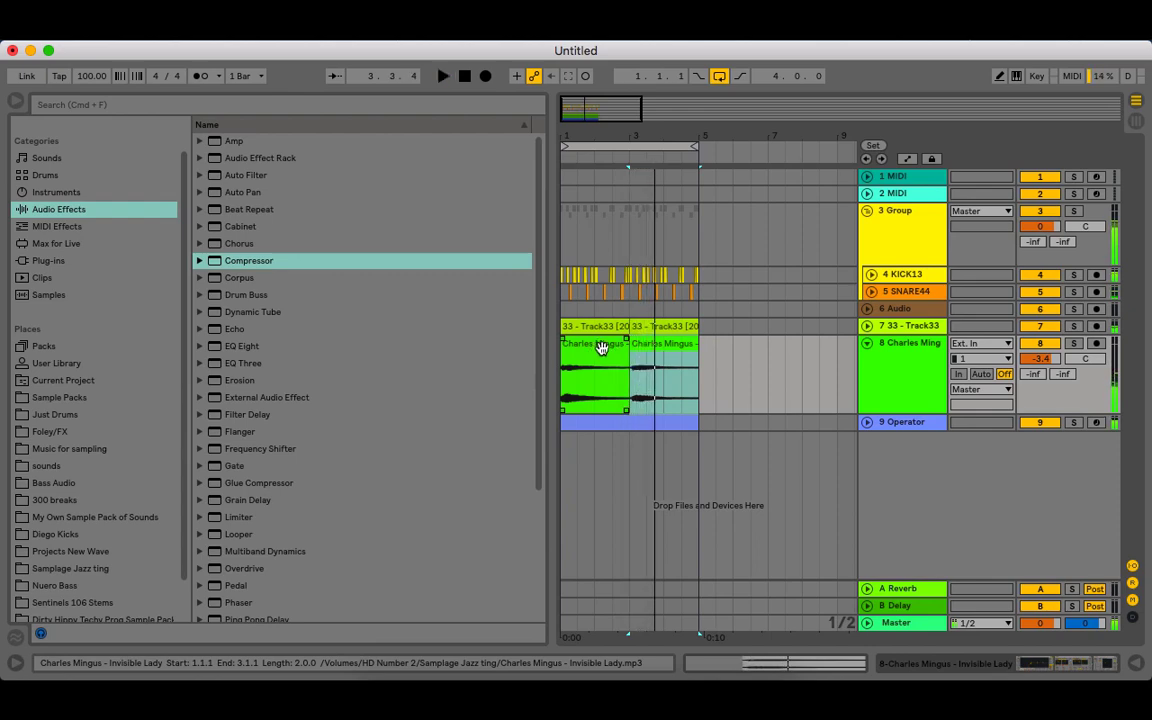
{"action": "key", "text": "space"}
{"action": "left_click", "coordinate": [868, 363]}
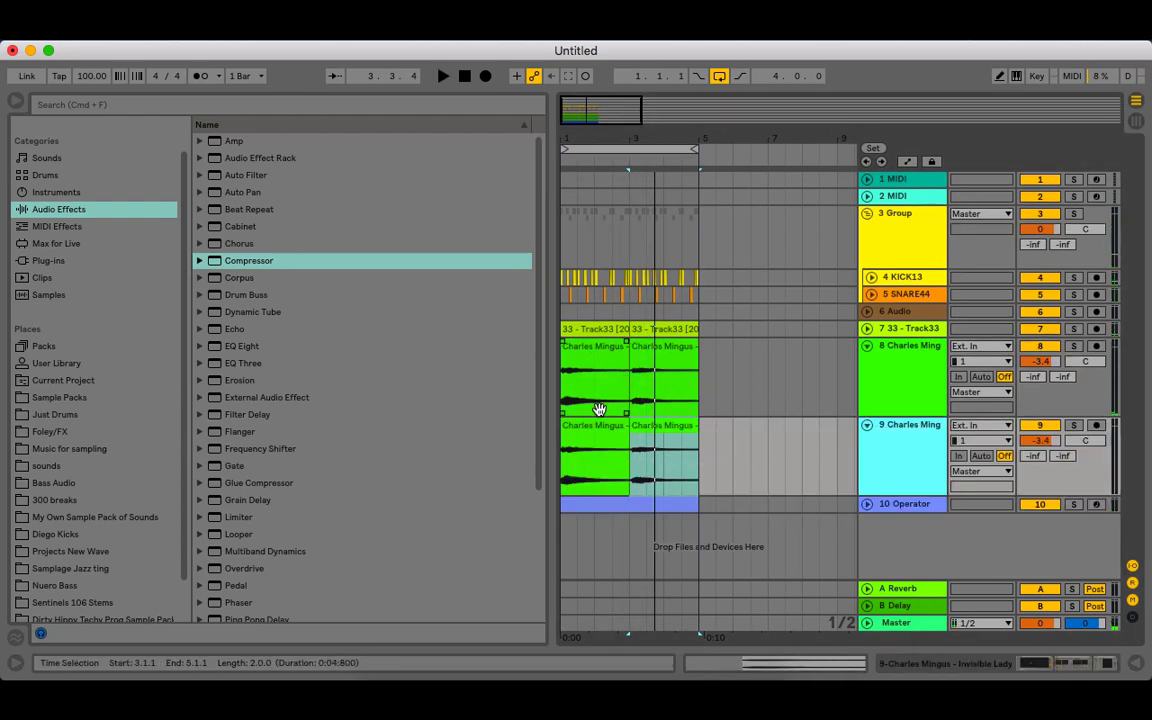
- Set the duplicated Charles Mingus track's first clip to 0 st transpose and open the second clip's sample settings
{"action": "double_click", "coordinate": [597, 408]}
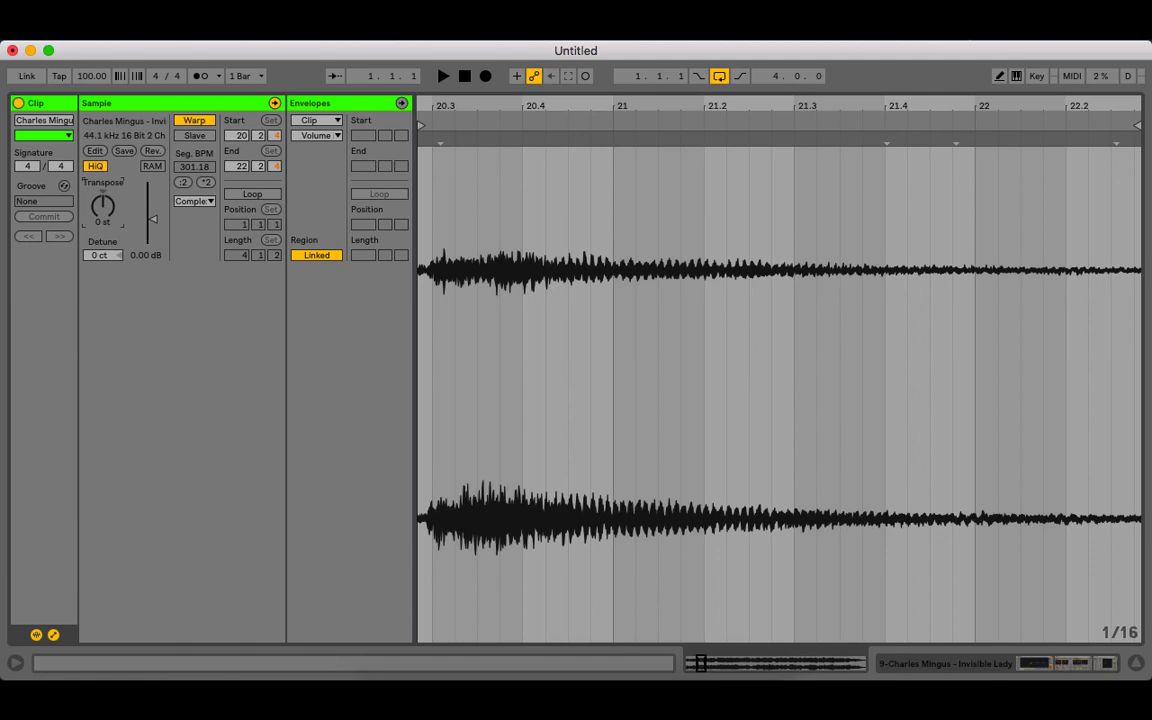
{"action": "left_click", "coordinate": [1135, 664]}
{"action": "double_click", "coordinate": [671, 432]}
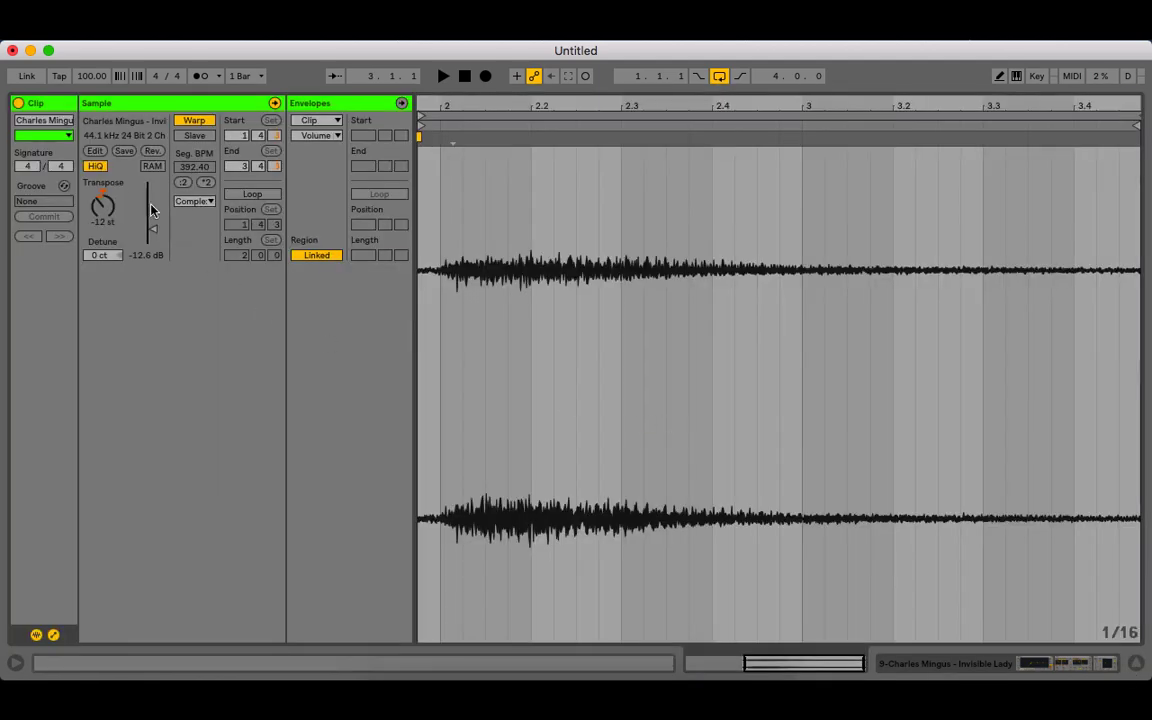
{"action": "left_click", "coordinate": [1135, 665]}
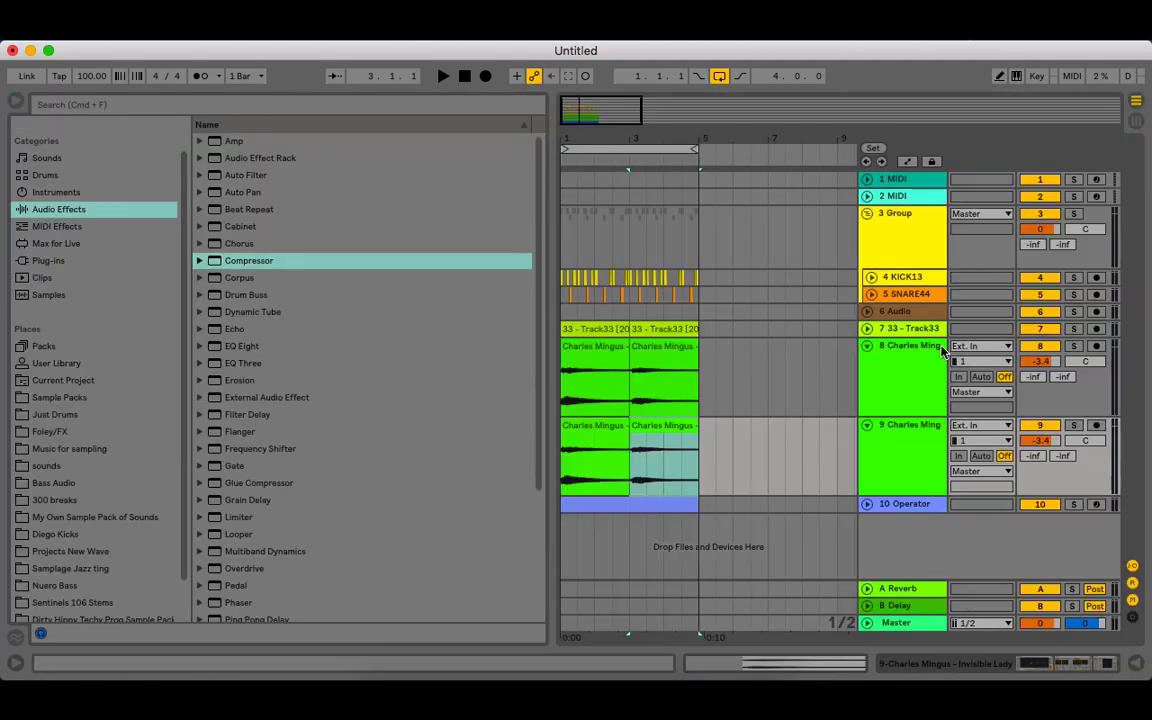
- Solo both Charles Mingus tracks and balance them, with track 8's volume at -1.5 dB and track 9's at -8.2 dB
{"action": "left_click", "coordinate": [932, 346]}
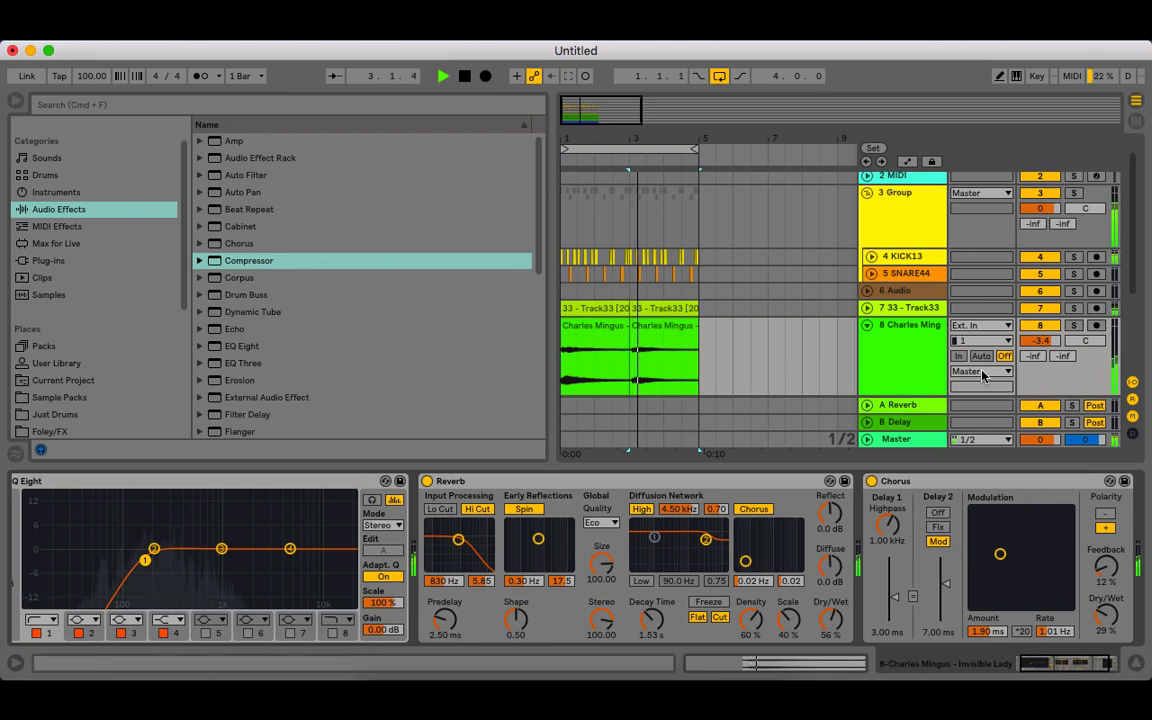
{"action": "left_click", "coordinate": [1072, 327]}
{"action": "scroll", "coordinate": [952, 350], "scroll_direction": "down", "scroll_amount": 2}
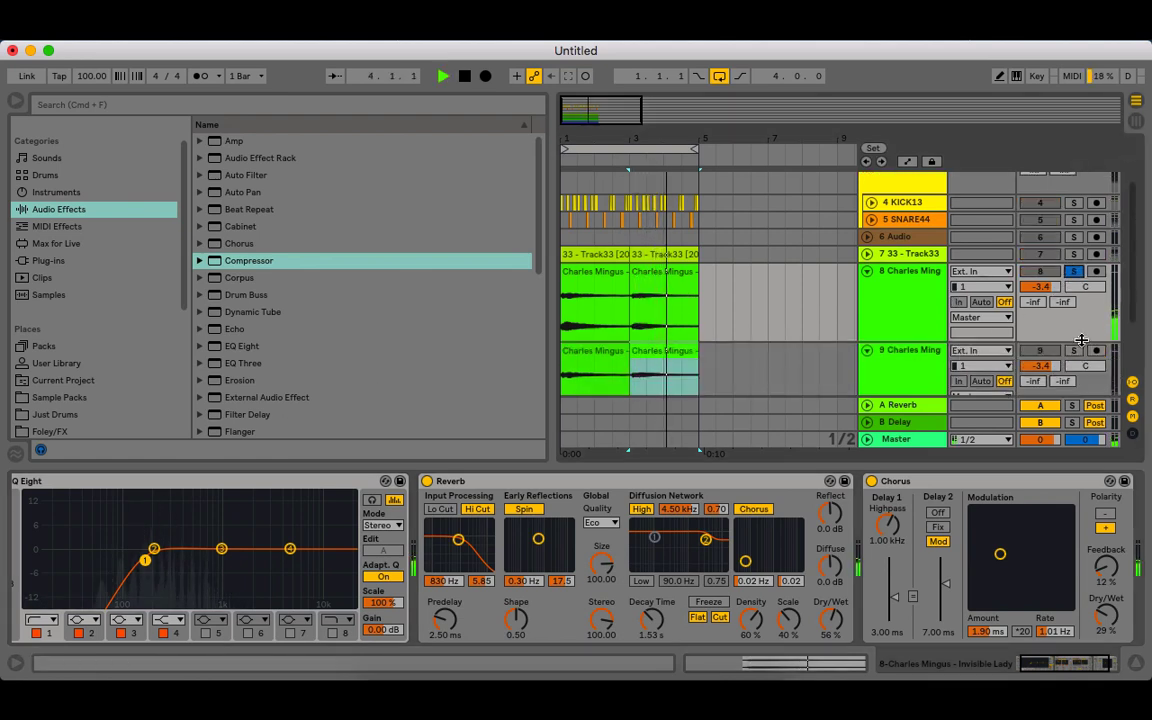
{"action": "left_click", "coordinate": [1074, 350], "text": "super"}
{"action": "scroll", "coordinate": [882, 349], "scroll_direction": "down", "scroll_amount": 2}
{"action": "left_click_drag", "start_coordinate": [1040, 312], "coordinate": [1040, 330]}
{"action": "left_click_drag", "start_coordinate": [1040, 232], "coordinate": [1040, 228]}
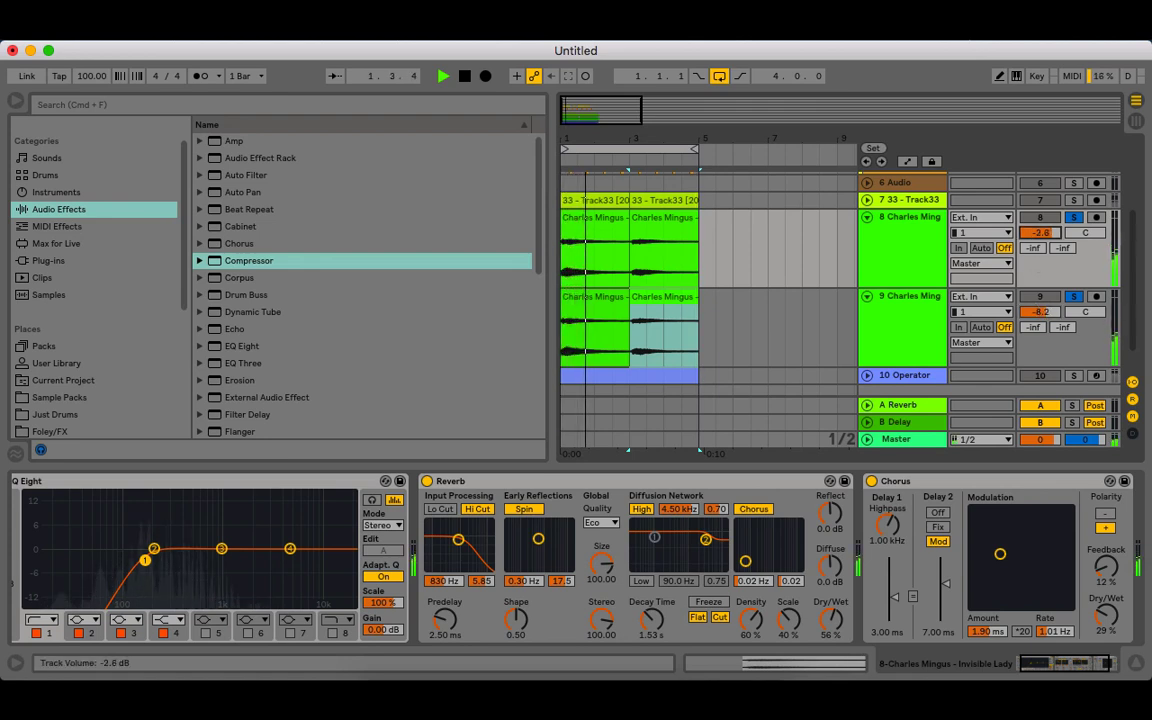
- Boost track 8's EQ Eight band 3 about 7 dB at 1.24 kHz with Q 0.23, and lift bands 2 and 4 about 3 dB
{"action": "left_click_drag", "start_coordinate": [221, 548], "coordinate": [230, 523]}
{"action": "left_click", "coordinate": [973, 670]}
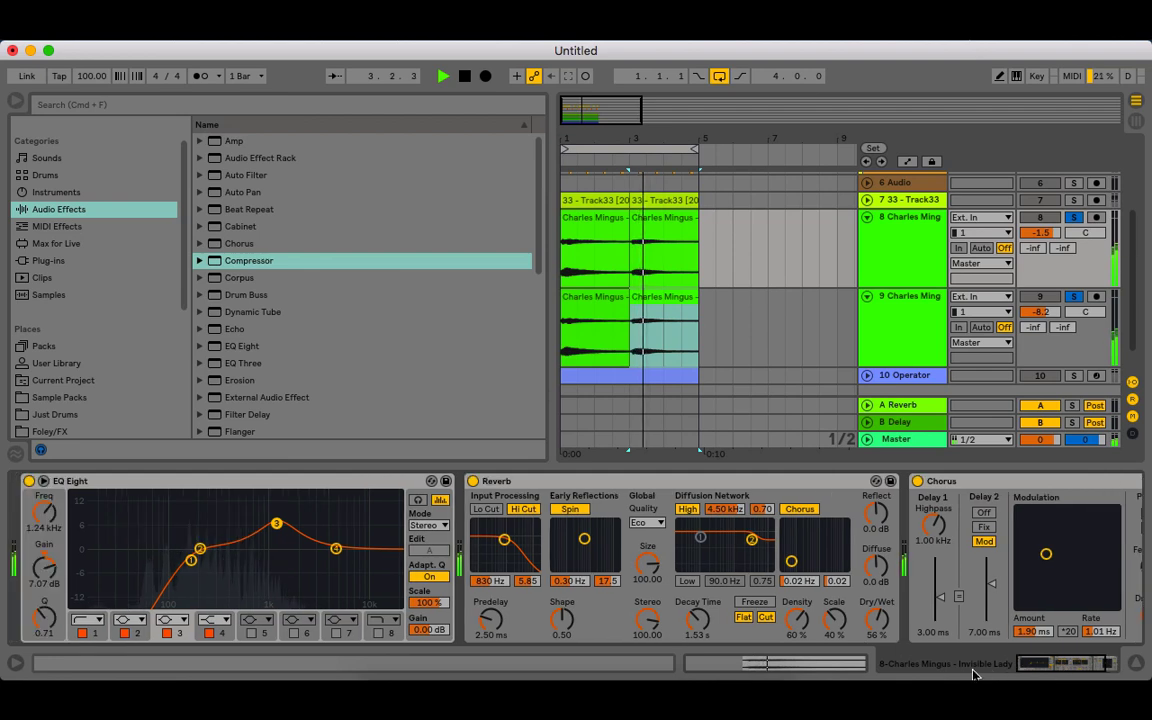
{"action": "left_click_drag", "start_coordinate": [48, 614], "coordinate": [52, 620]}
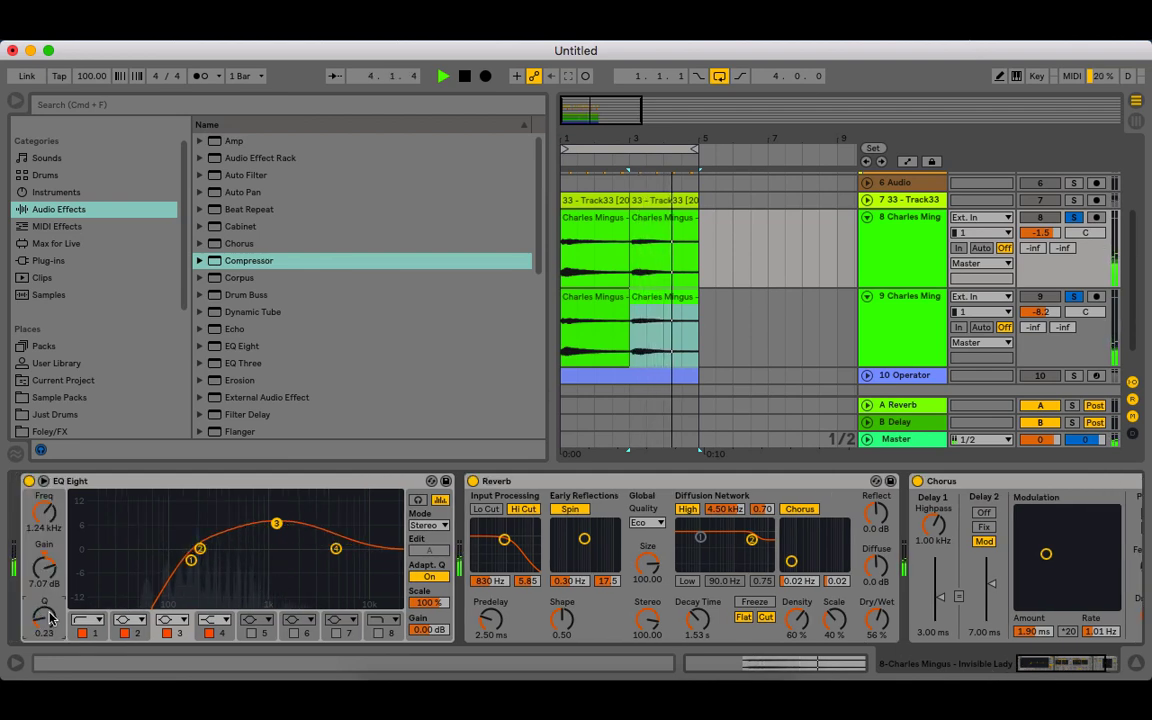
{"action": "left_click_drag", "start_coordinate": [200, 549], "coordinate": [192, 535]}
{"action": "left_click_drag", "start_coordinate": [336, 549], "coordinate": [340, 537]}
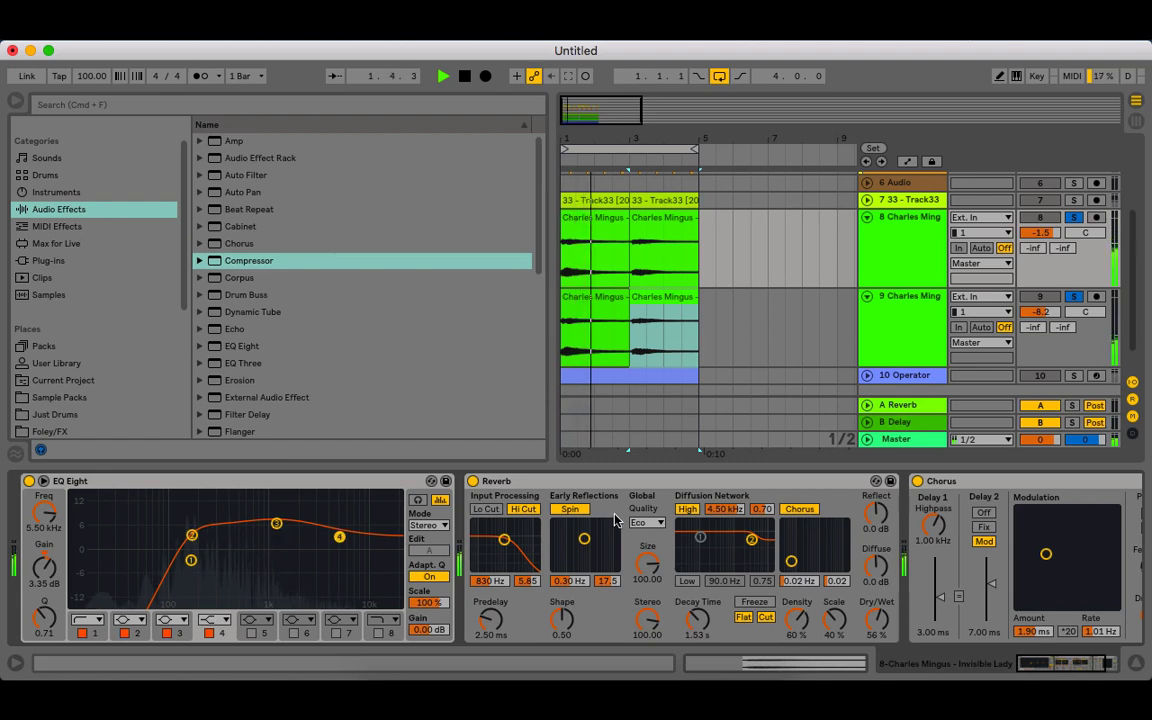
{"action": "left_click", "coordinate": [1136, 661]}
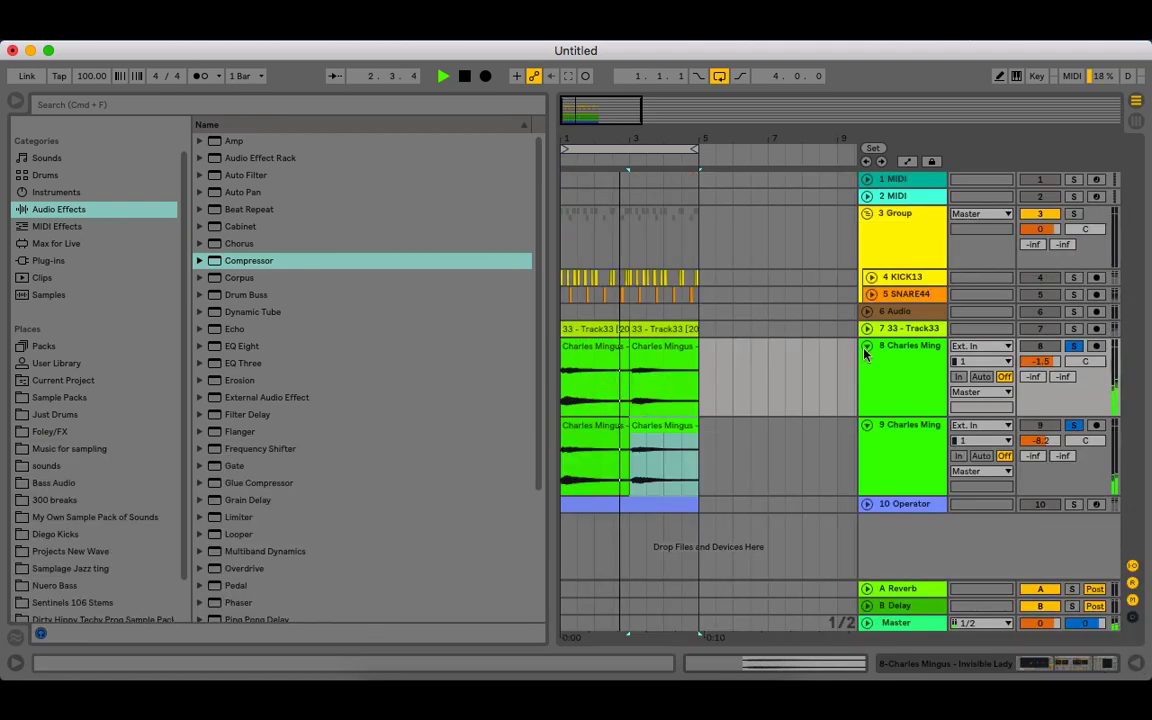
- Move the kick, snare, Track33 and Operator clips four bars later so they start at bar 5
{"action": "left_click_drag", "start_coordinate": [672, 133], "coordinate": [624, 134]}
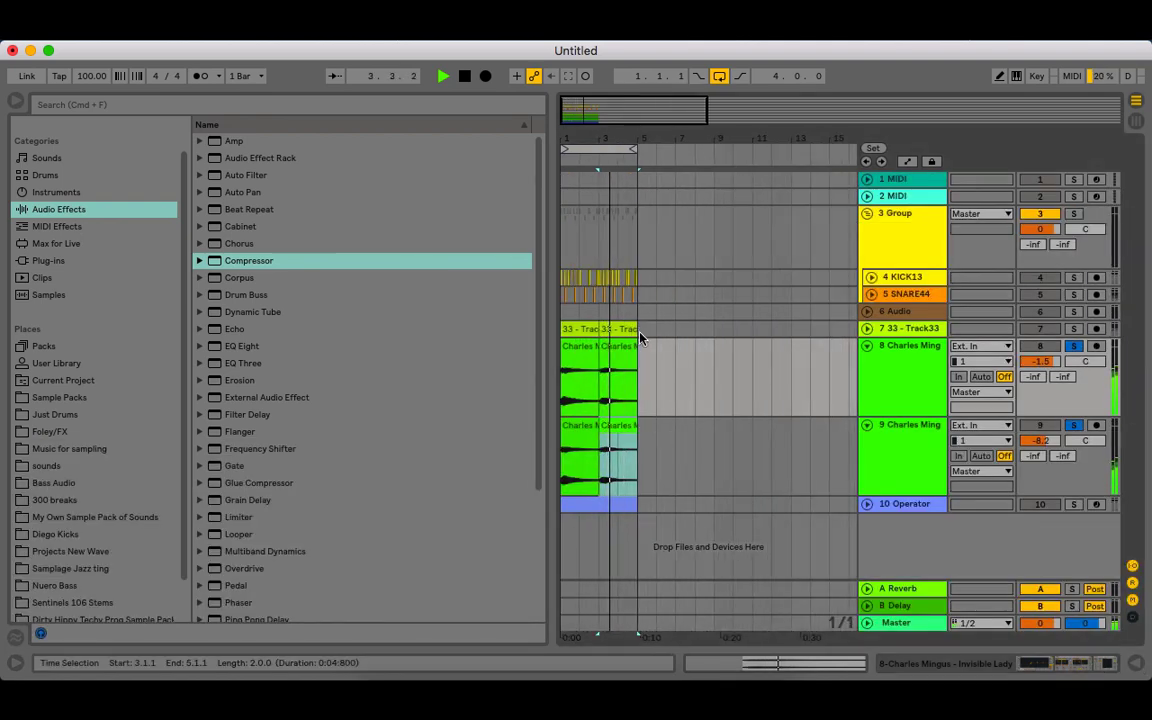
{"action": "left_click_drag", "start_coordinate": [640, 313], "coordinate": [562, 284]}
{"action": "left_click_drag", "start_coordinate": [589, 326], "coordinate": [673, 333]}
{"action": "left_click_drag", "start_coordinate": [607, 505], "coordinate": [684, 516]}
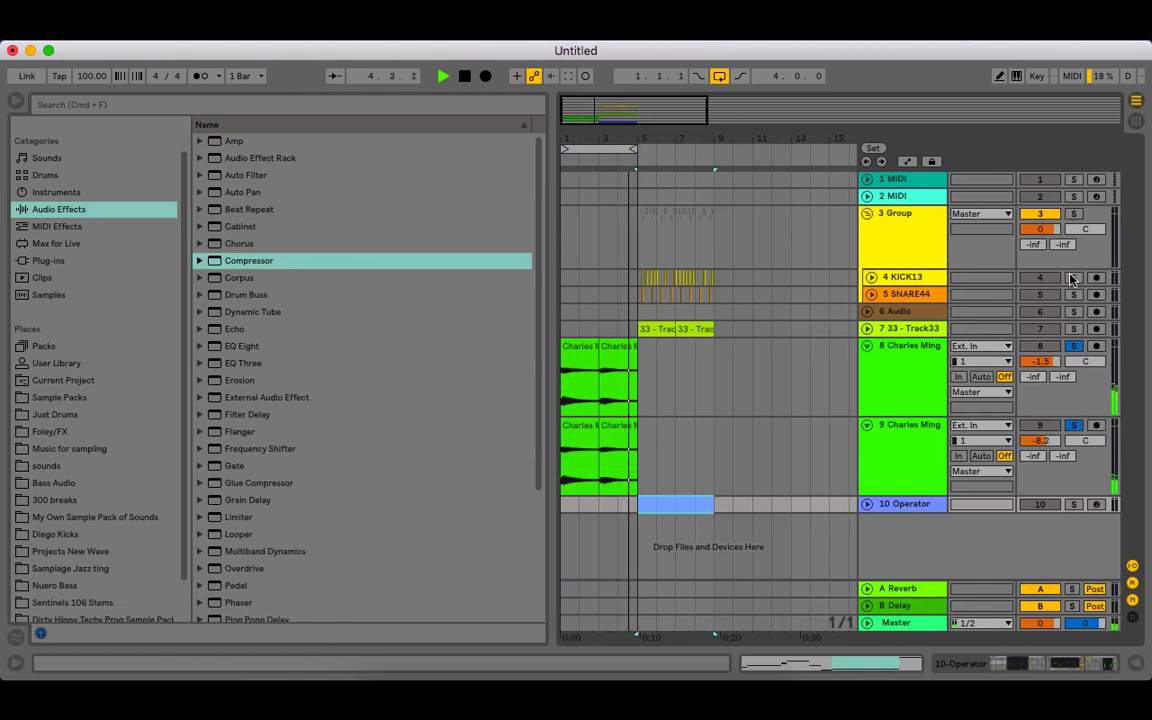
- Shift the four-bar loop to start at bar 5 and take both Charles Mingus tracks out of solo
{"action": "left_click_drag", "start_coordinate": [600, 148], "coordinate": [688, 146]}
{"action": "left_click", "coordinate": [656, 445]}
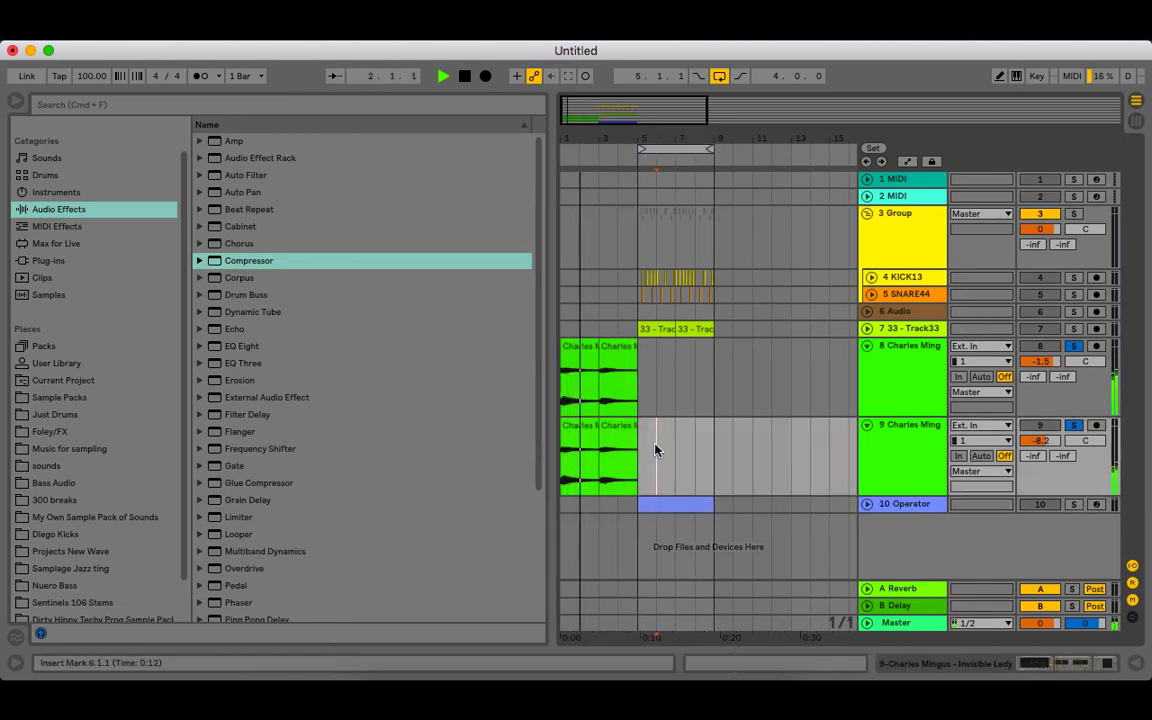
{"action": "left_click", "coordinate": [1074, 426]}
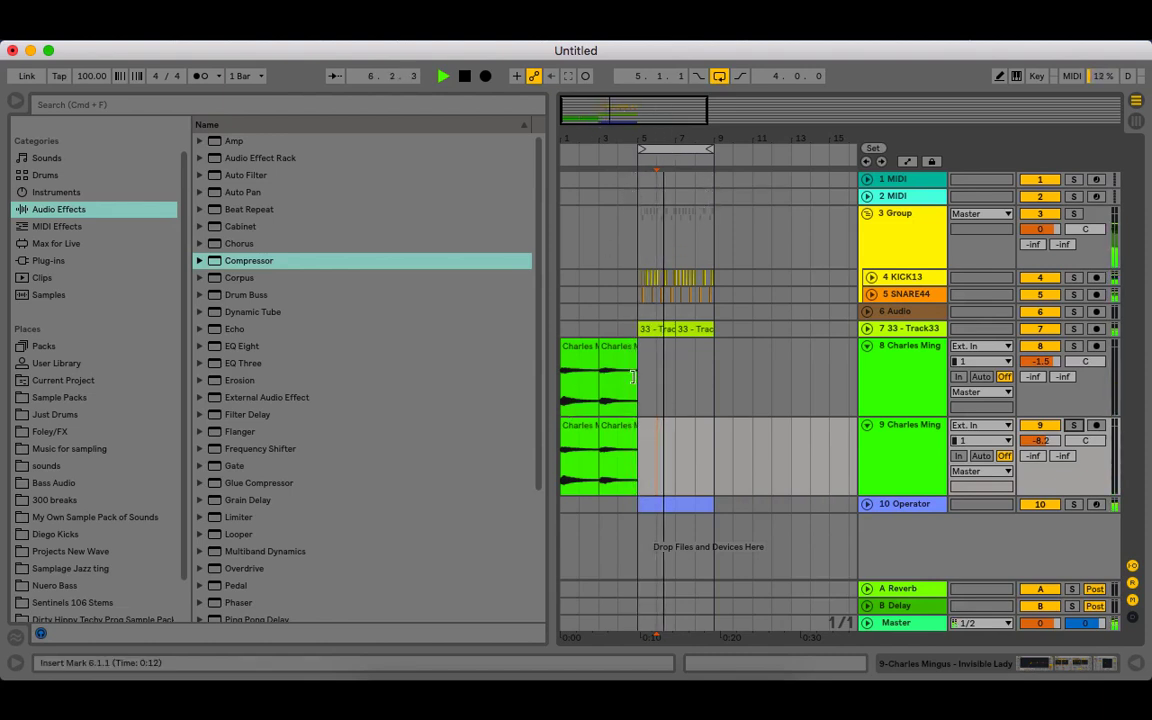
{"action": "left_click_drag", "start_coordinate": [641, 368], "coordinate": [531, 464]}
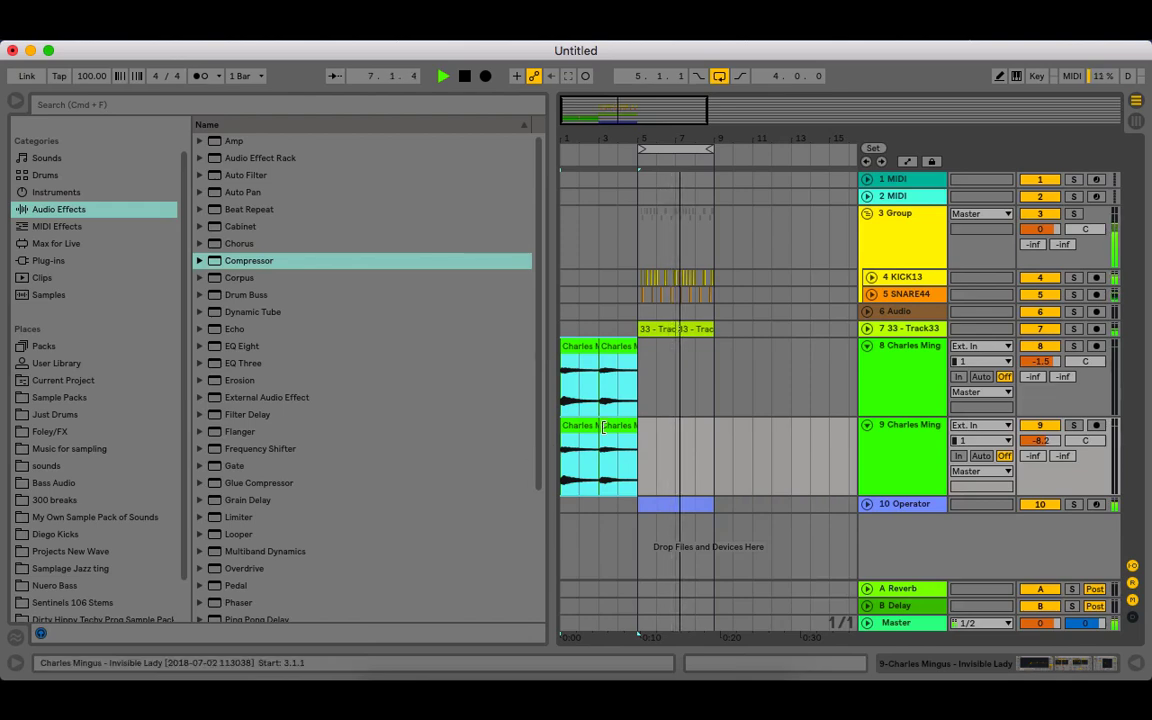
- Set the Operator's filter to 495 Hz with 0% resonance, oscillator B's level to -37 dB and oscillator C's to -23 dB
{"action": "double_click", "coordinate": [905, 503]}
{"action": "mouse_move", "coordinate": [131, 553]}
{"action": "left_mouse_down"}
{"action": "mouse_move", "coordinate": [131, 580]}
{"action": "mouse_move", "coordinate": [131, 542]}
{"action": "mouse_move", "coordinate": [131, 553]}
{"action": "left_mouse_up"}
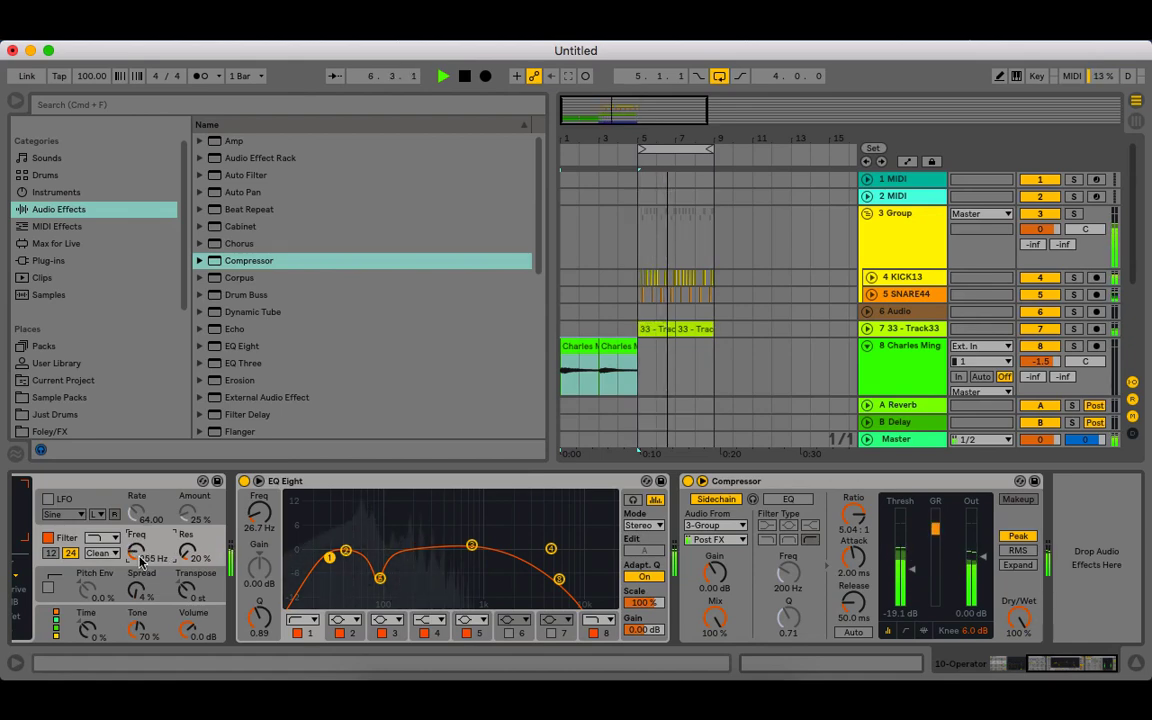
{"action": "left_click_drag", "start_coordinate": [1039, 665], "coordinate": [797, 663]}
{"action": "left_click_drag", "start_coordinate": [605, 562], "coordinate": [605, 556]}
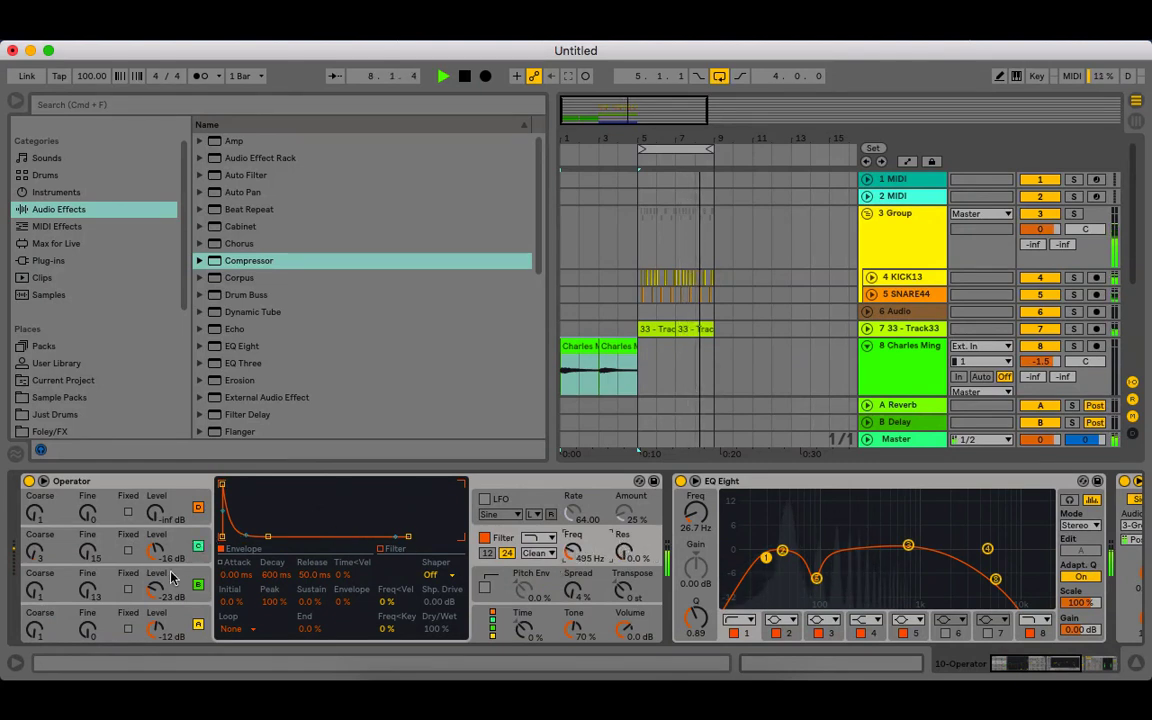
{"action": "left_click_drag", "start_coordinate": [155, 590], "coordinate": [155, 604]}
{"action": "left_click_drag", "start_coordinate": [155, 557], "coordinate": [155, 562]}
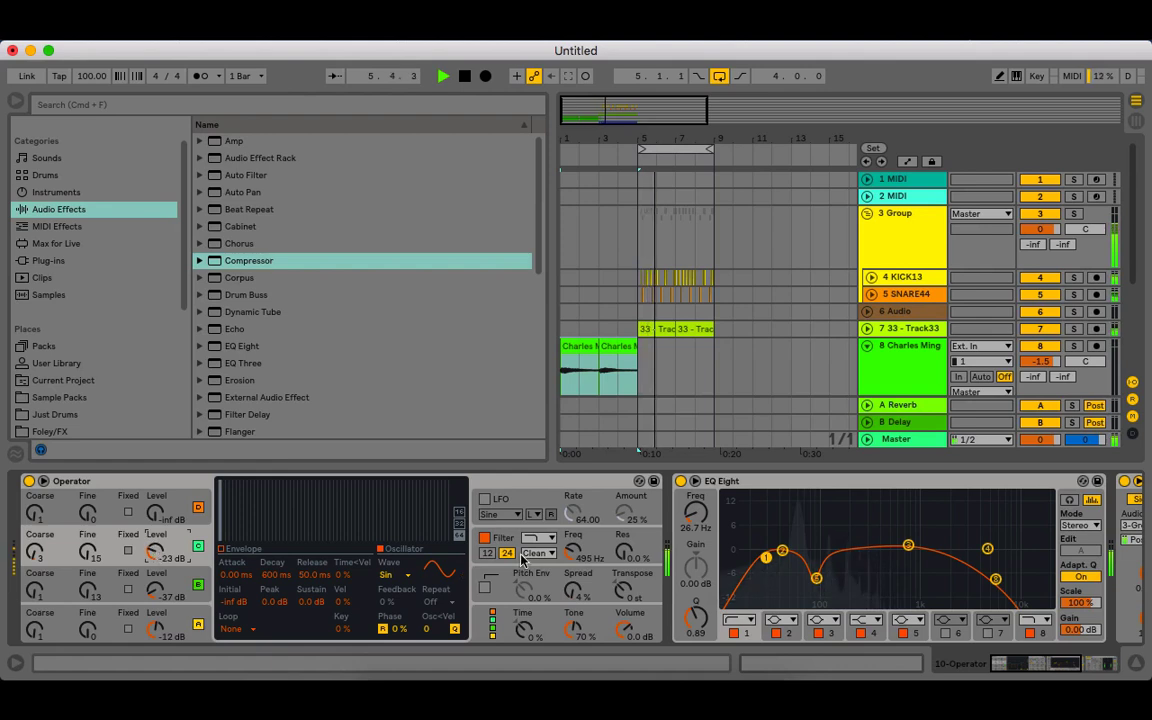
- Readjust the Operator's filter frequency to 961 Hz, oscillator B's level to -35 dB and oscillator C's level to -27 dB
{"action": "left_click_drag", "start_coordinate": [573, 551], "coordinate": [573, 493]}
{"action": "left_click_drag", "start_coordinate": [157, 550], "coordinate": [157, 543]}
{"action": "left_click_drag", "start_coordinate": [157, 590], "coordinate": [163, 603]}
{"action": "left_click", "coordinate": [156, 550]}
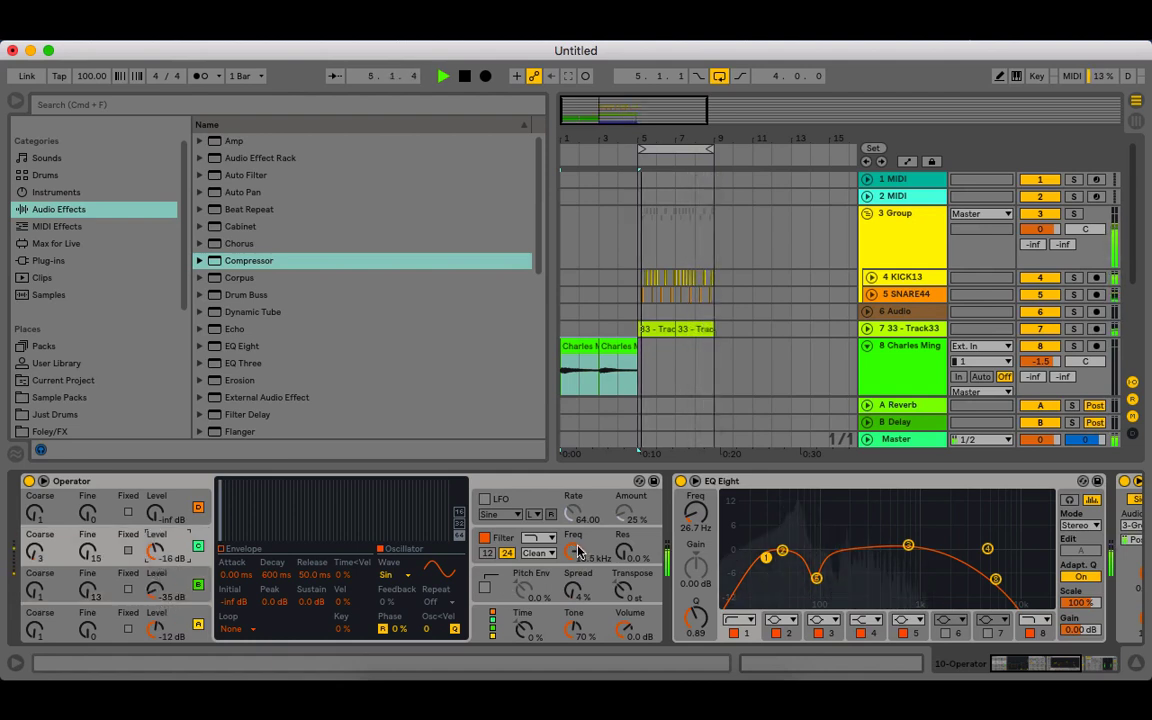
{"action": "left_click_drag", "start_coordinate": [578, 551], "coordinate": [575, 558]}
{"action": "left_click_drag", "start_coordinate": [155, 551], "coordinate": [155, 566]}
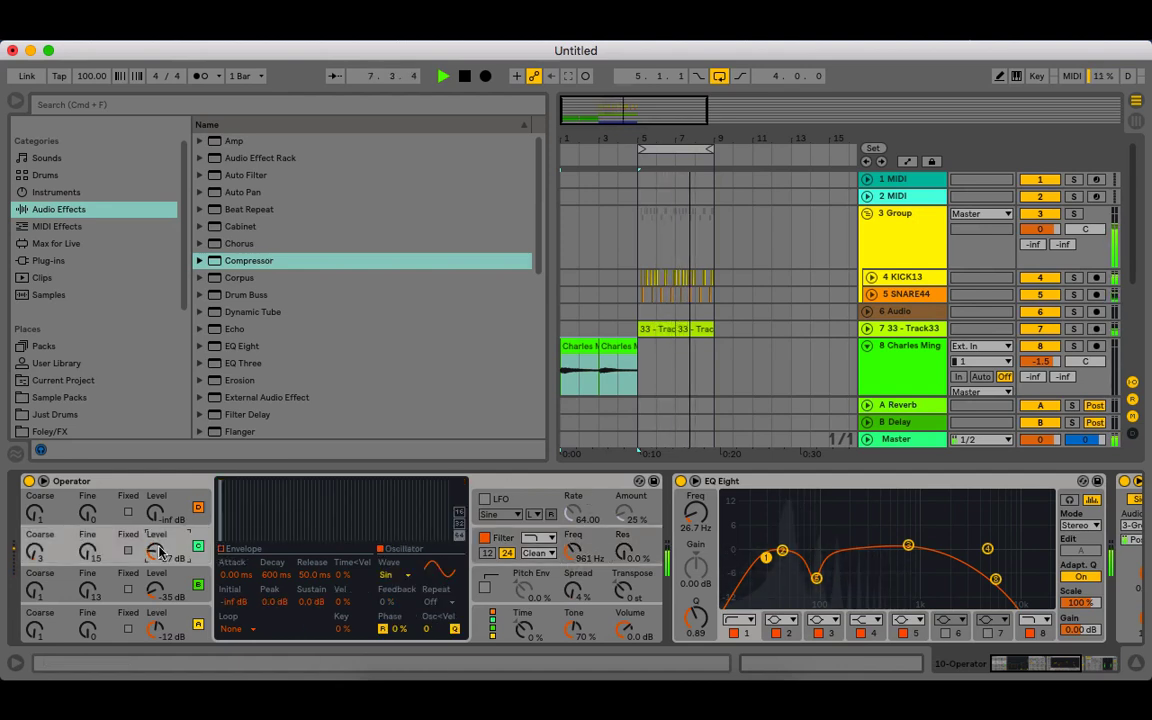
- Duplicate the clips of both Charles Mingus tracks into bars 5 to 8 and fold both tracks
{"action": "scroll", "coordinate": [650, 355], "scroll_direction": "down", "scroll_amount": 3}
{"action": "left_click", "coordinate": [639, 322]}
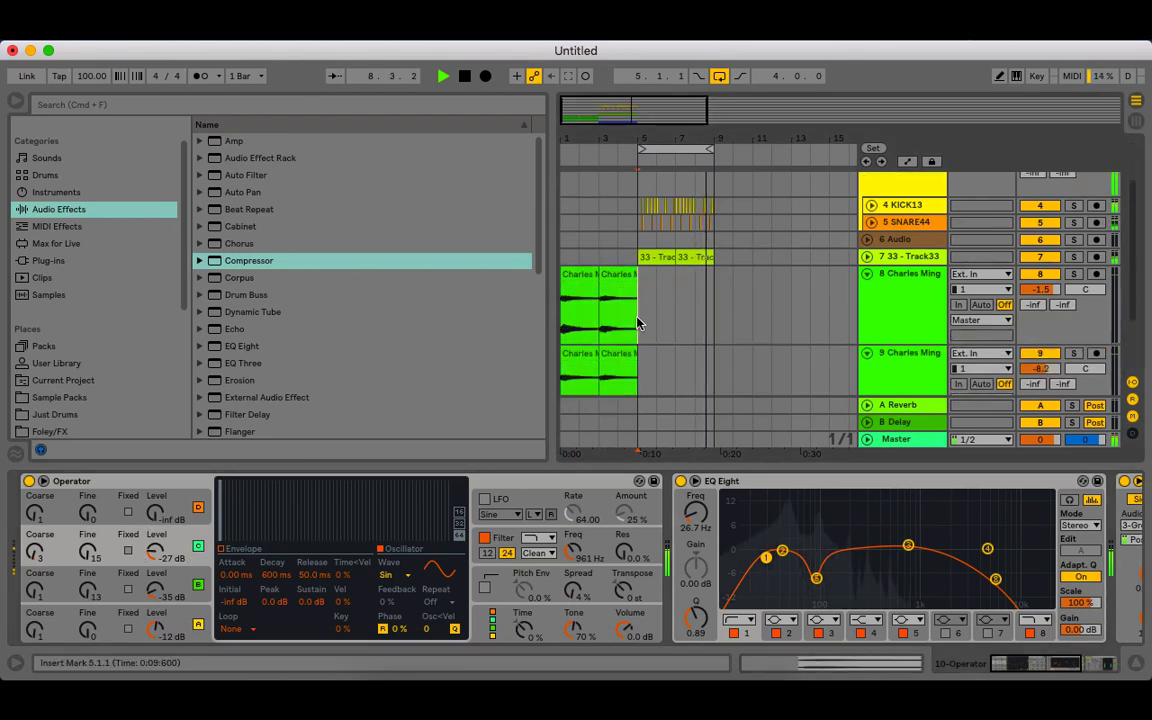
{"action": "left_click_drag", "start_coordinate": [640, 323], "coordinate": [548, 378]}
{"action": "key", "text": "super+d"}
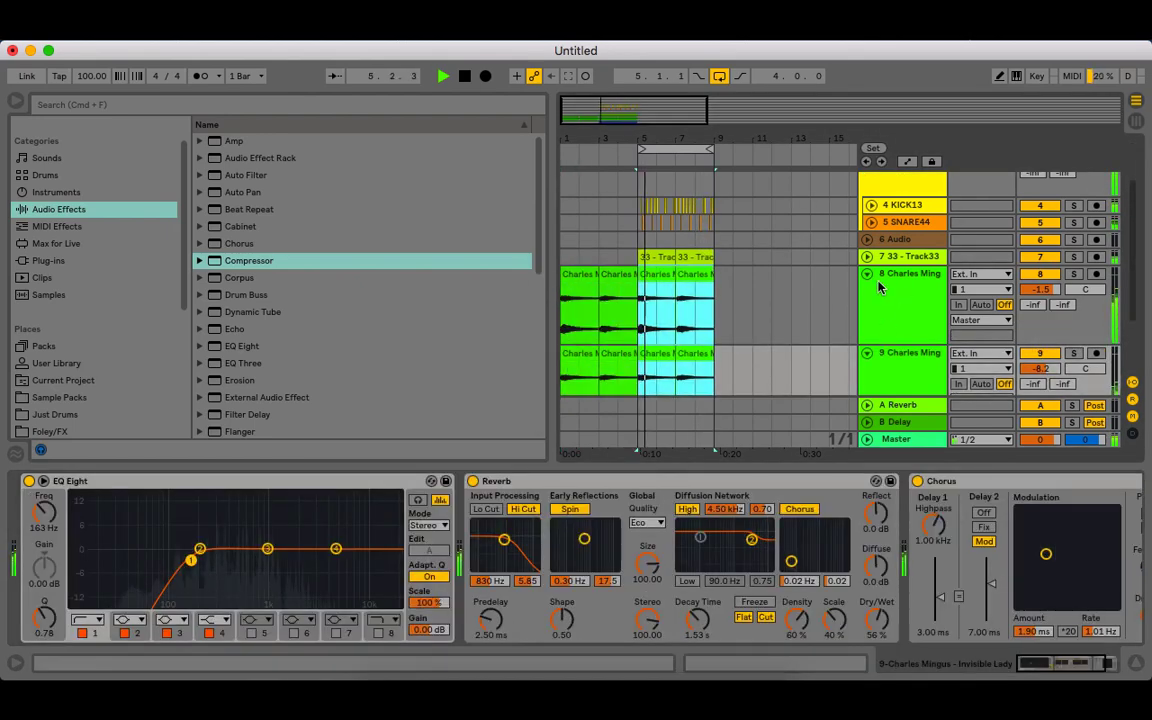
{"action": "left_click", "coordinate": [1136, 663]}
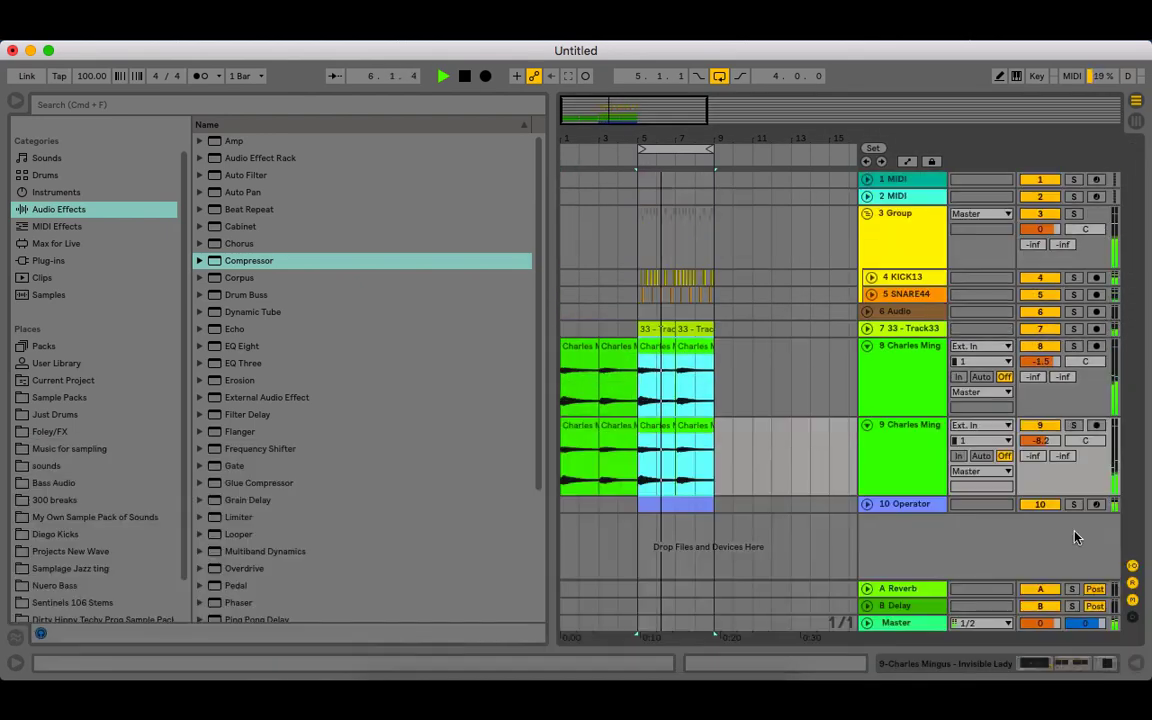
{"action": "left_click", "coordinate": [867, 346]}
{"action": "left_click", "coordinate": [867, 364]}
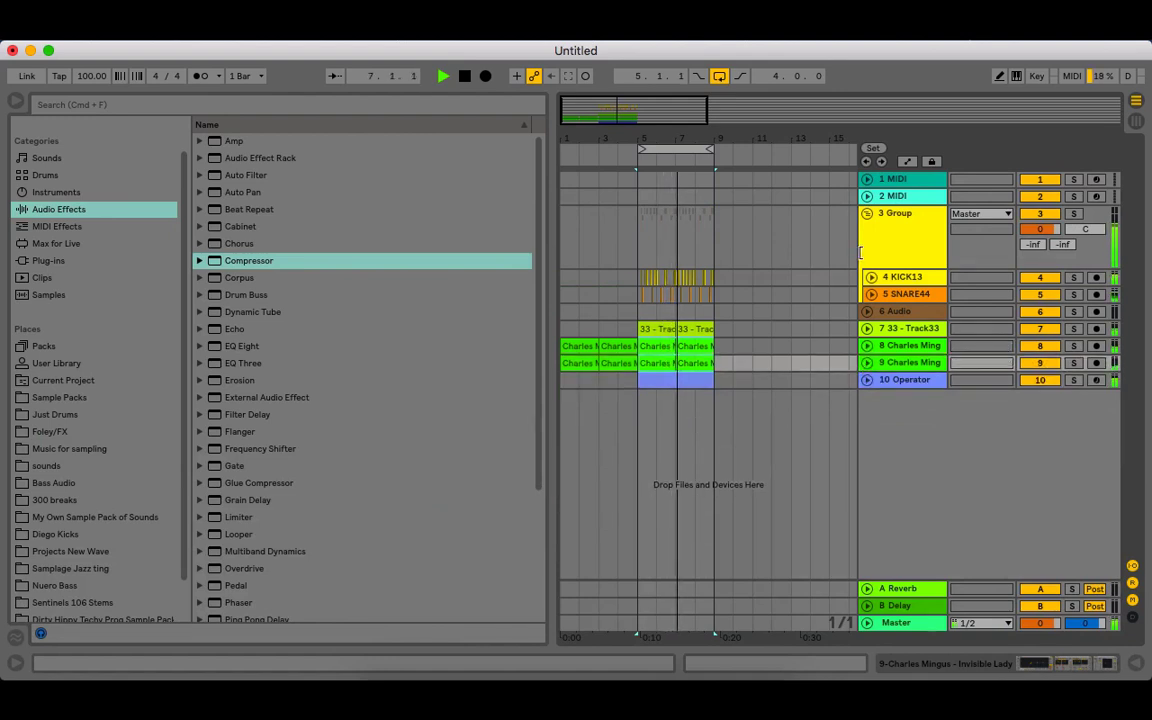
- Set the Operator track's volume to -0.1 dB and its oscillator C level to -24 dB
{"action": "left_click", "coordinate": [868, 381]}
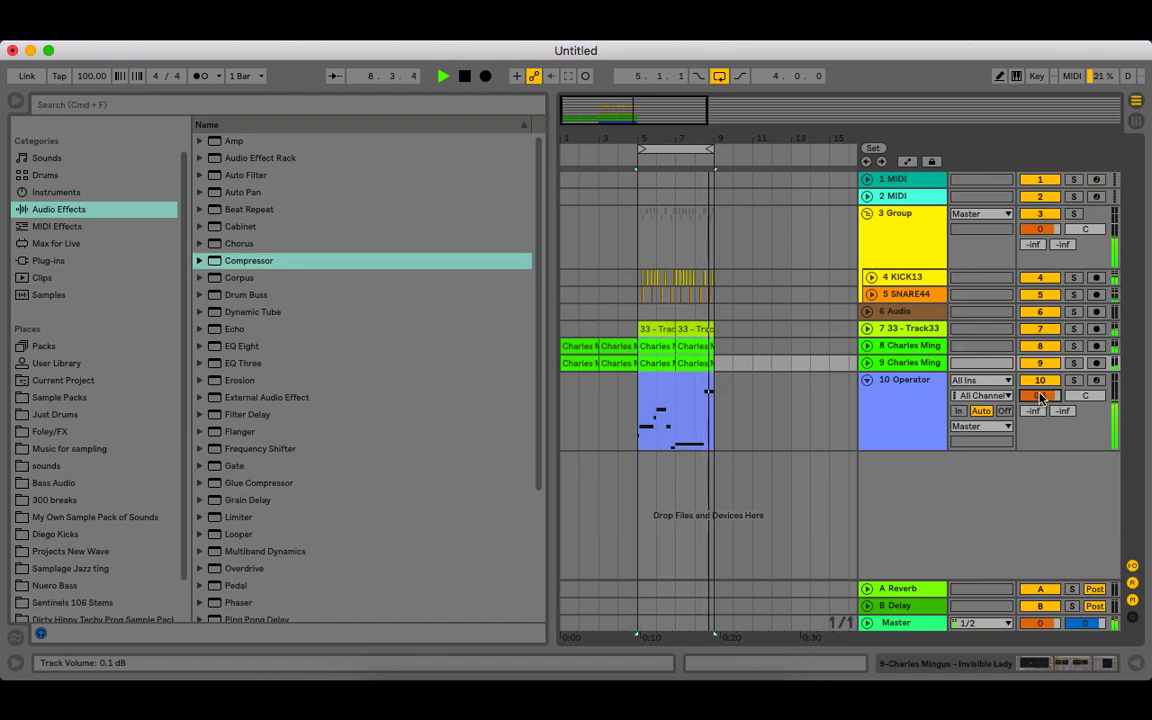
{"action": "left_click_drag", "start_coordinate": [1040, 394], "coordinate": [1036, 403]}
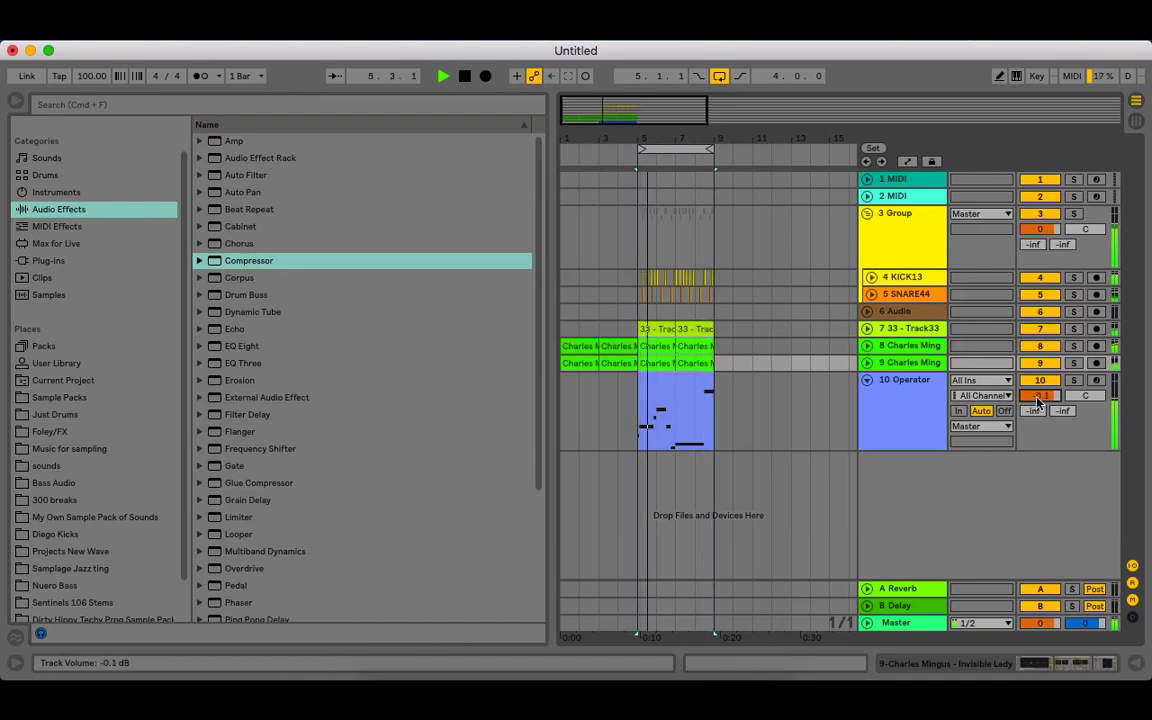
{"action": "double_click", "coordinate": [903, 386]}
{"action": "mouse_move", "coordinate": [155, 551]}
{"action": "left_mouse_down"}
{"action": "mouse_move", "coordinate": [155, 526]}
{"action": "mouse_move", "coordinate": [155, 558]}
{"action": "mouse_move", "coordinate": [155, 546]}
{"action": "left_mouse_up"}
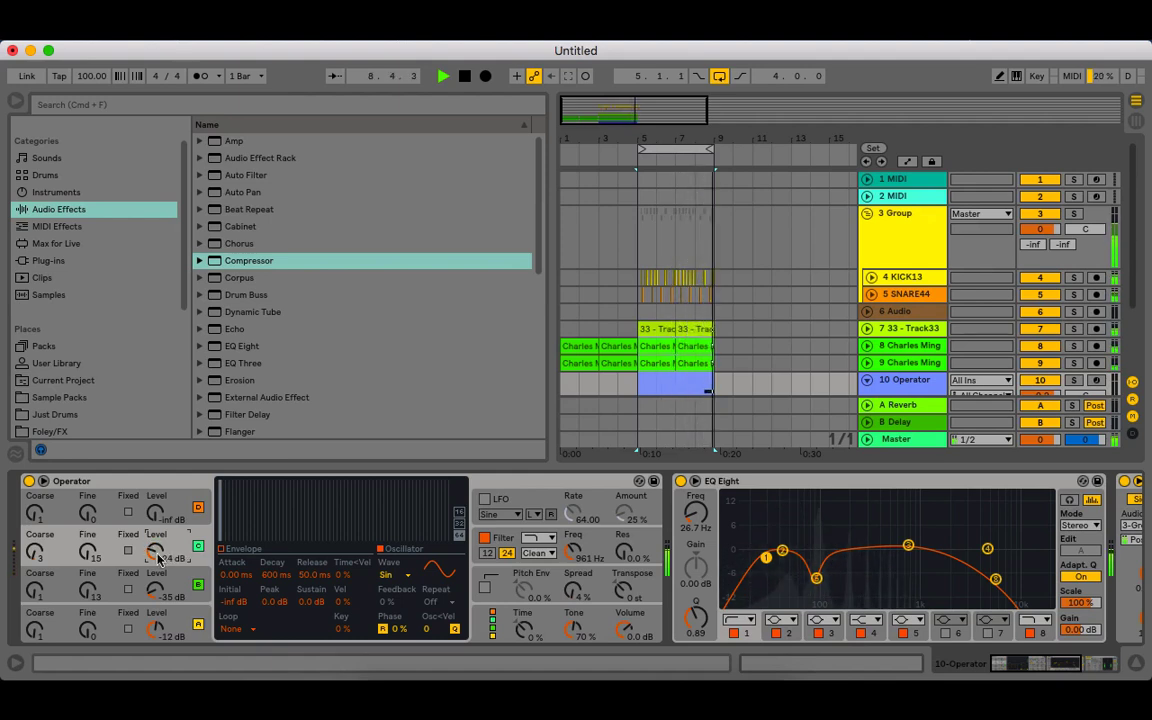
{"action": "left_click", "coordinate": [1136, 667]}
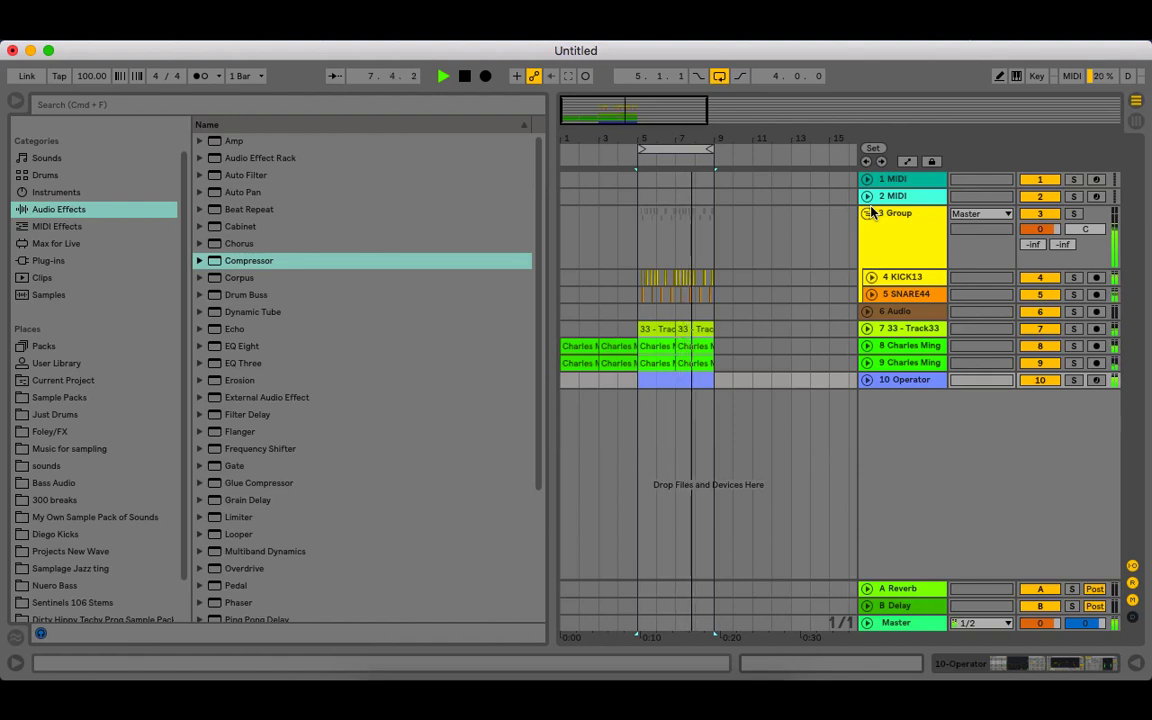
- Raise track 9's volume to -6.3 dB, listen to the loop and stop playback
{"action": "left_click", "coordinate": [867, 362]}
{"action": "left_click_drag", "start_coordinate": [1040, 378], "coordinate": [1040, 360]}
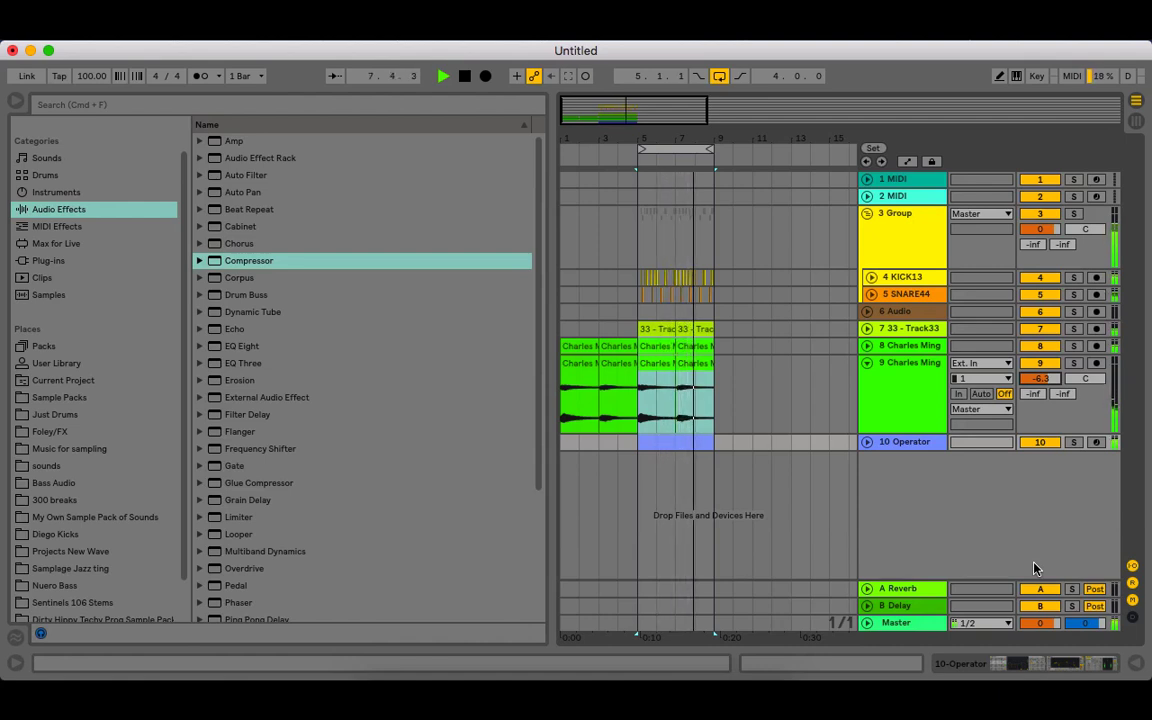
{"action": "key", "text": "space"}
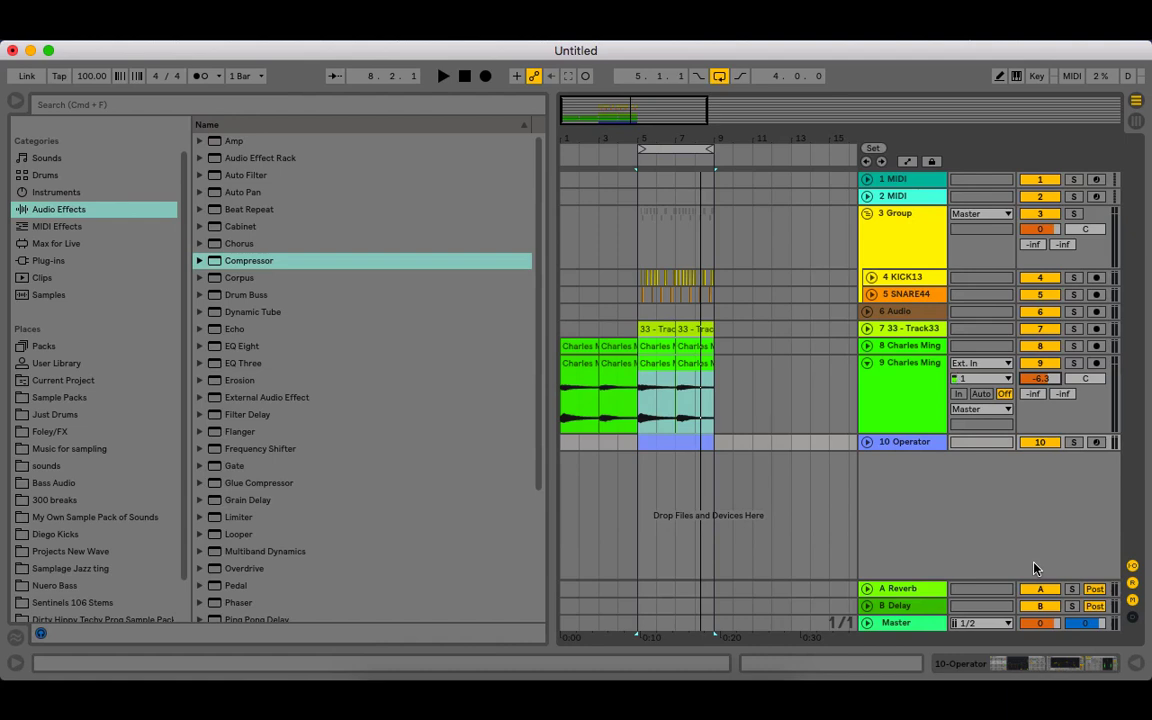
- Insert an audio track below the Operator track and load a Tuner on it
{"action": "right_click", "coordinate": [1002, 470]}
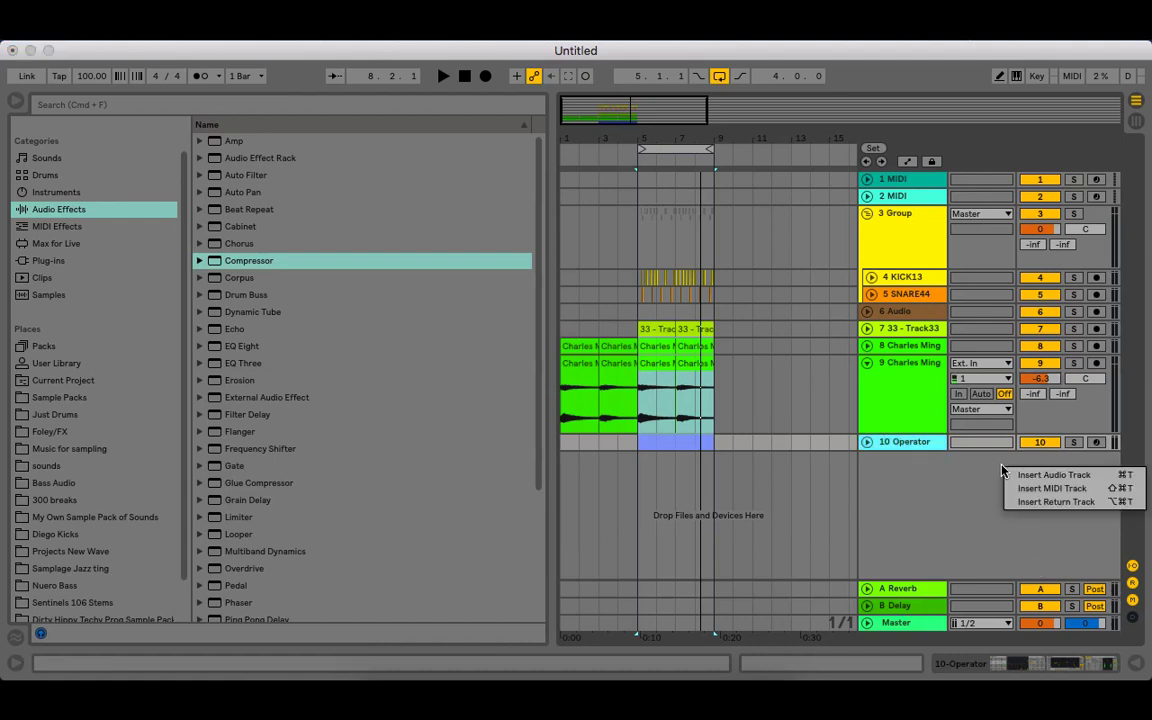
{"action": "left_click", "coordinate": [1053, 475]}
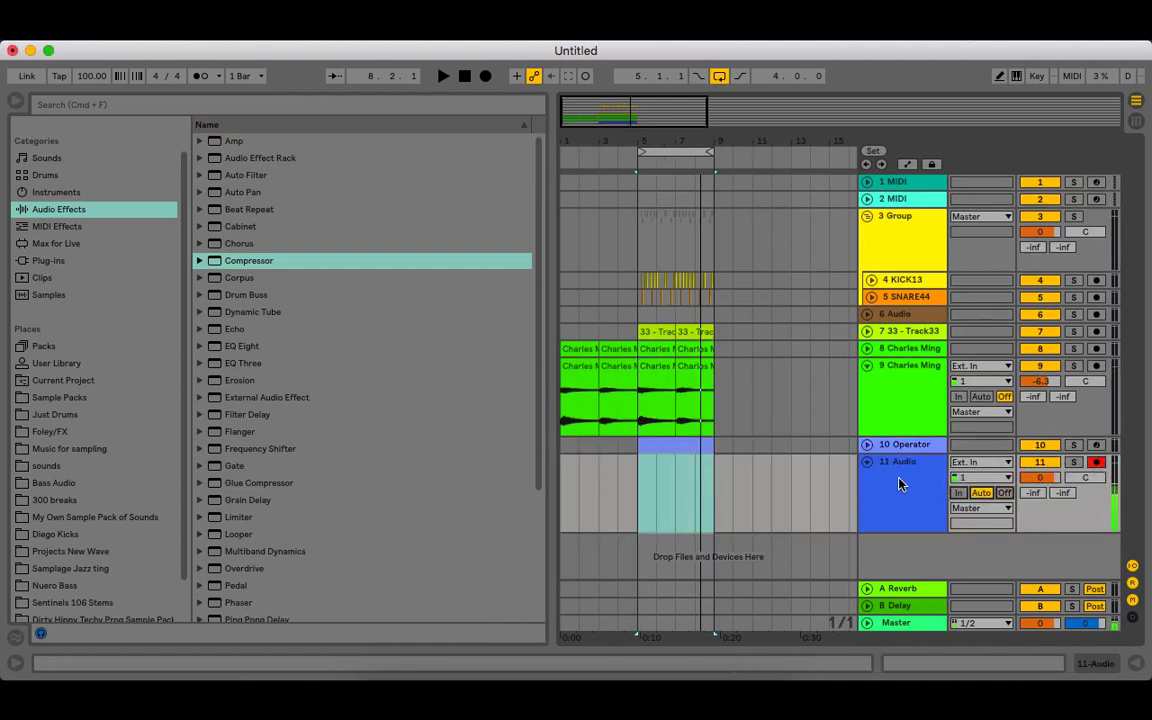
{"action": "scroll", "coordinate": [268, 515], "scroll_direction": "down", "scroll_amount": 6}
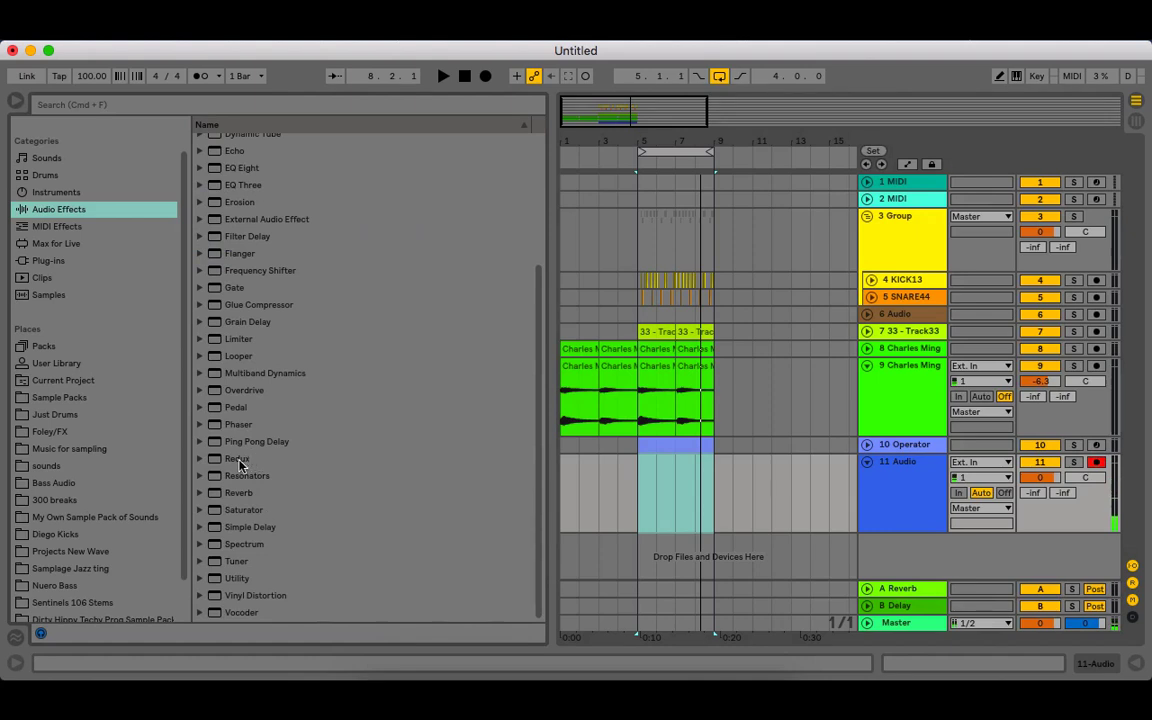
{"action": "double_click", "coordinate": [236, 561]}
- Add an EQ Eight and a Reverb after the Tuner on the new audio track
{"action": "scroll", "coordinate": [262, 310], "scroll_direction": "up", "scroll_amount": 5}
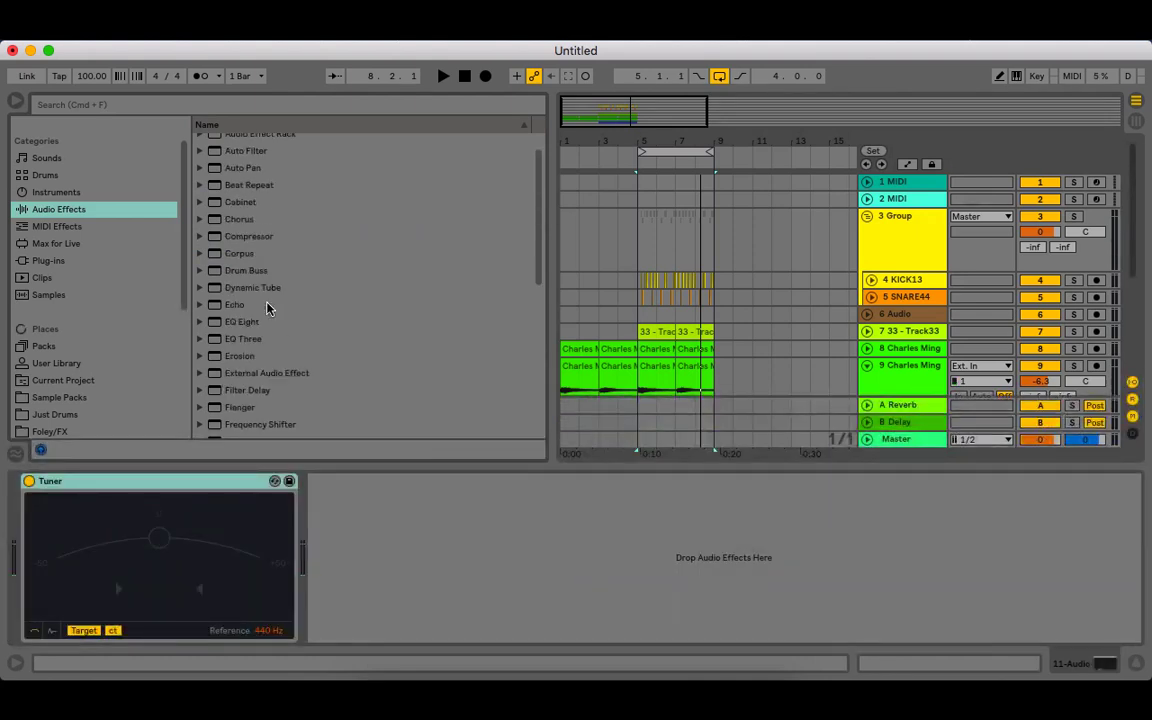
{"action": "double_click", "coordinate": [245, 346]}
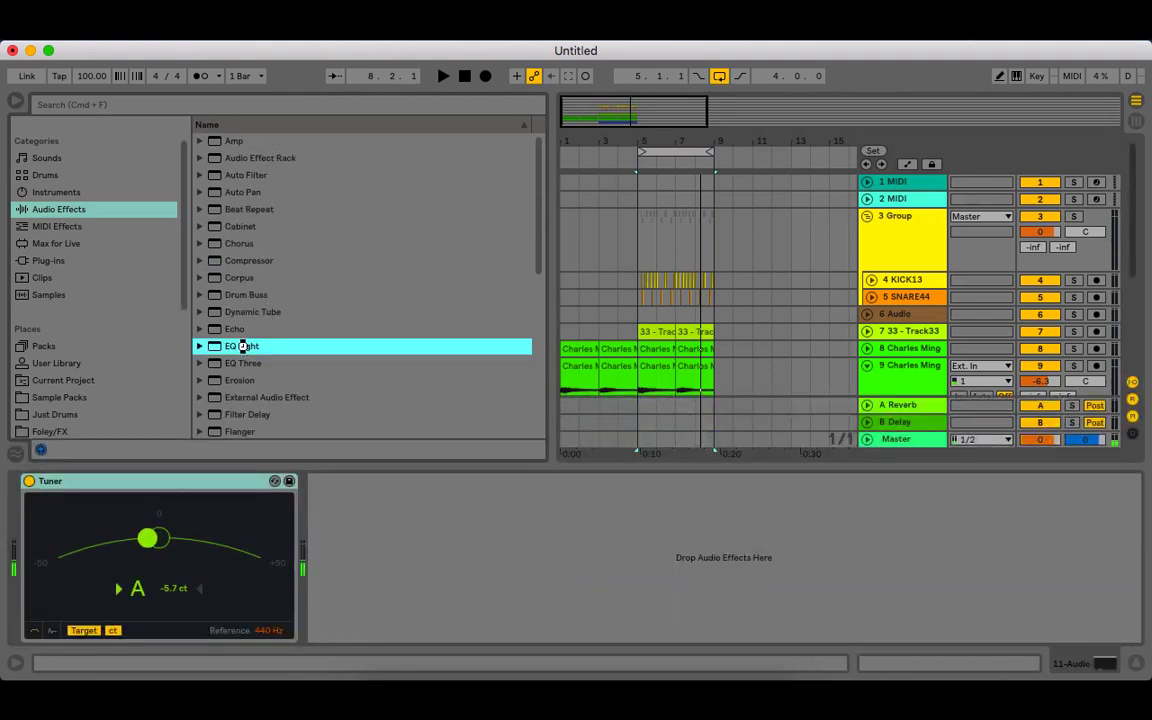
{"action": "scroll", "coordinate": [245, 380], "scroll_direction": "down", "scroll_amount": 5}
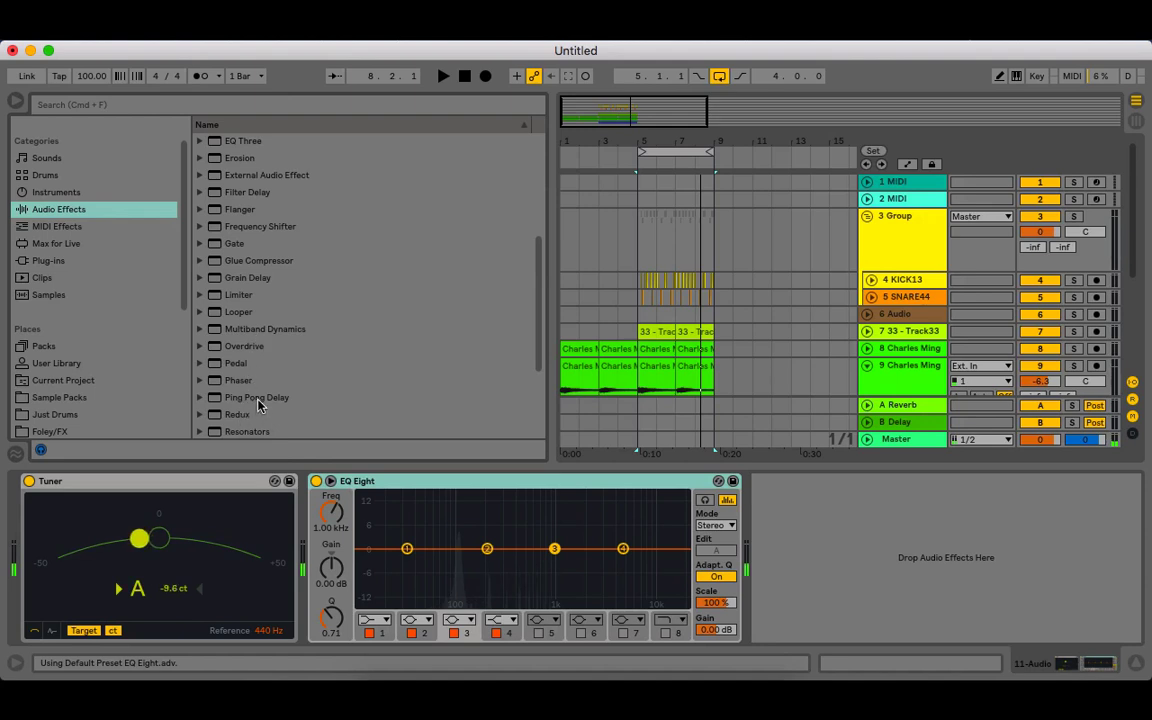
{"action": "left_click_drag", "start_coordinate": [258, 446], "coordinate": [336, 636]}
- Set band 1 of the audio track's EQ Eight to a low cut at about 144 Hz
{"action": "left_click", "coordinate": [318, 624]}
{"action": "left_click", "coordinate": [320, 642]}
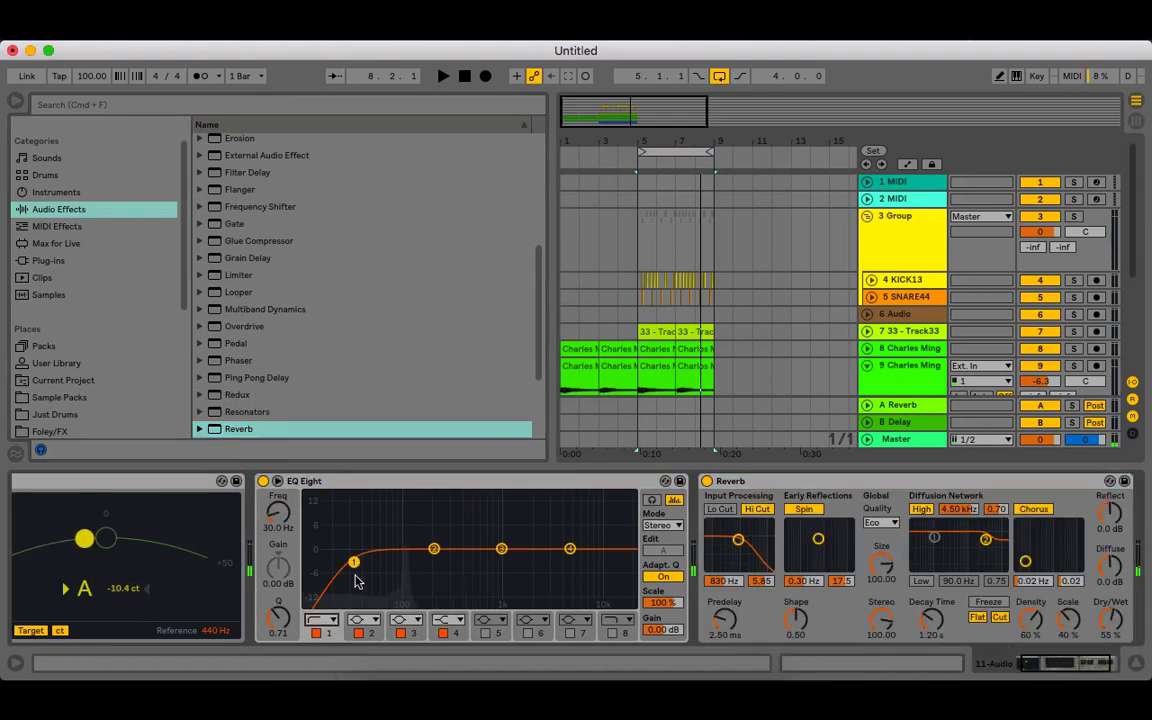
{"action": "left_click_drag", "start_coordinate": [402, 564], "coordinate": [420, 565]}
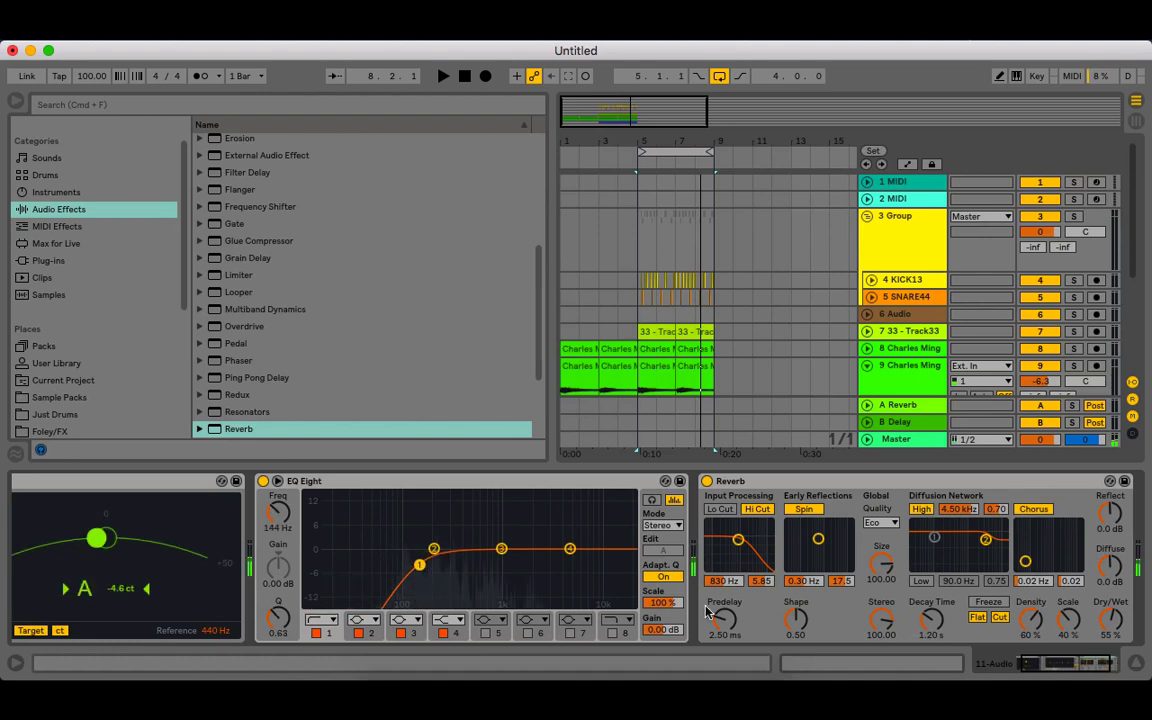
- Fold the Tuner on the audio track and start playback from bar 5
{"action": "left_click_drag", "start_coordinate": [1068, 665], "coordinate": [930, 668]}
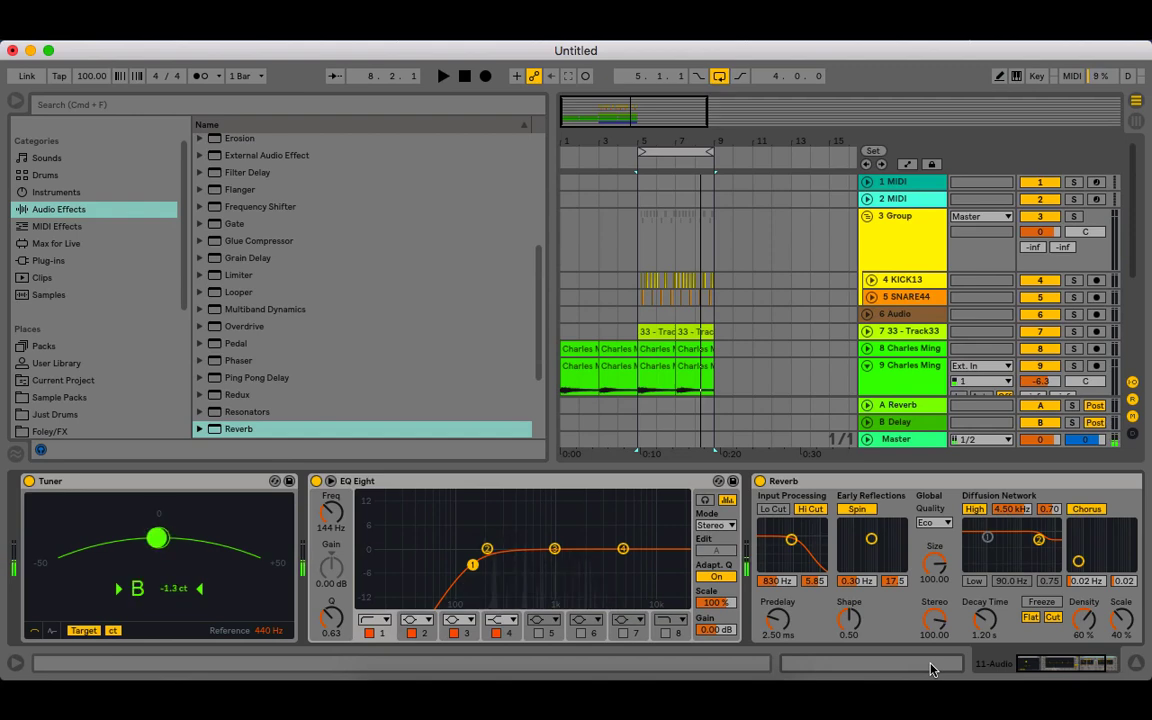
{"action": "double_click", "coordinate": [162, 481]}
{"action": "left_click", "coordinate": [643, 253]}
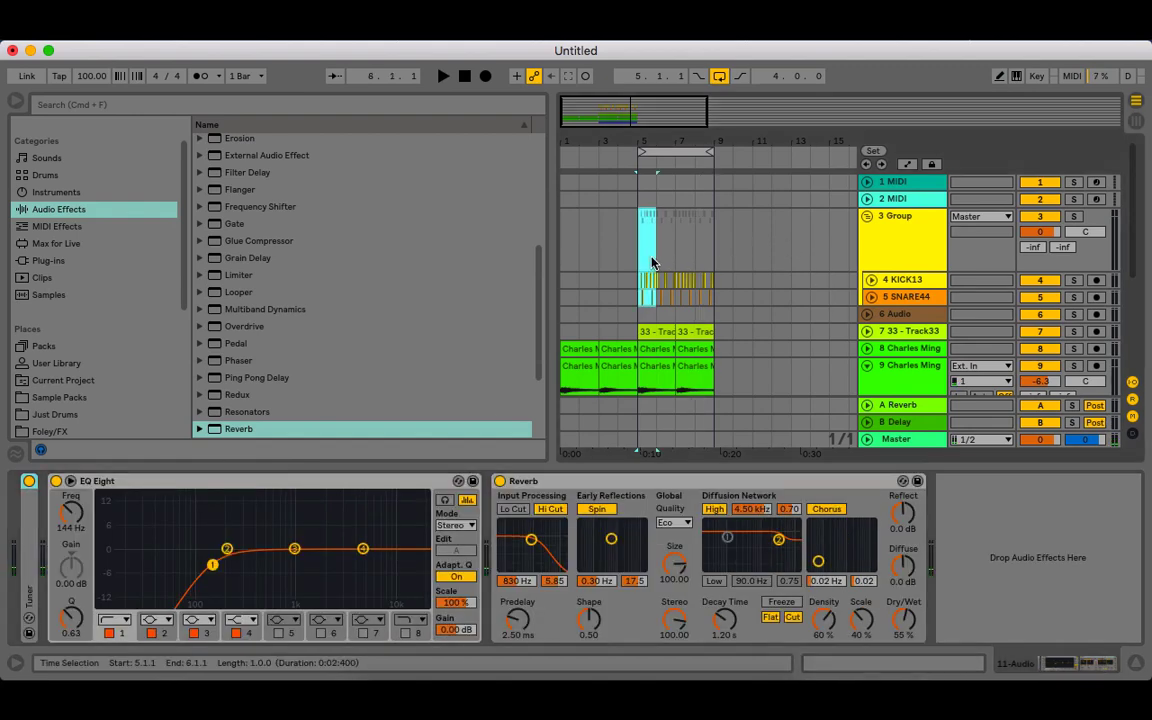
{"action": "key", "text": "space"}
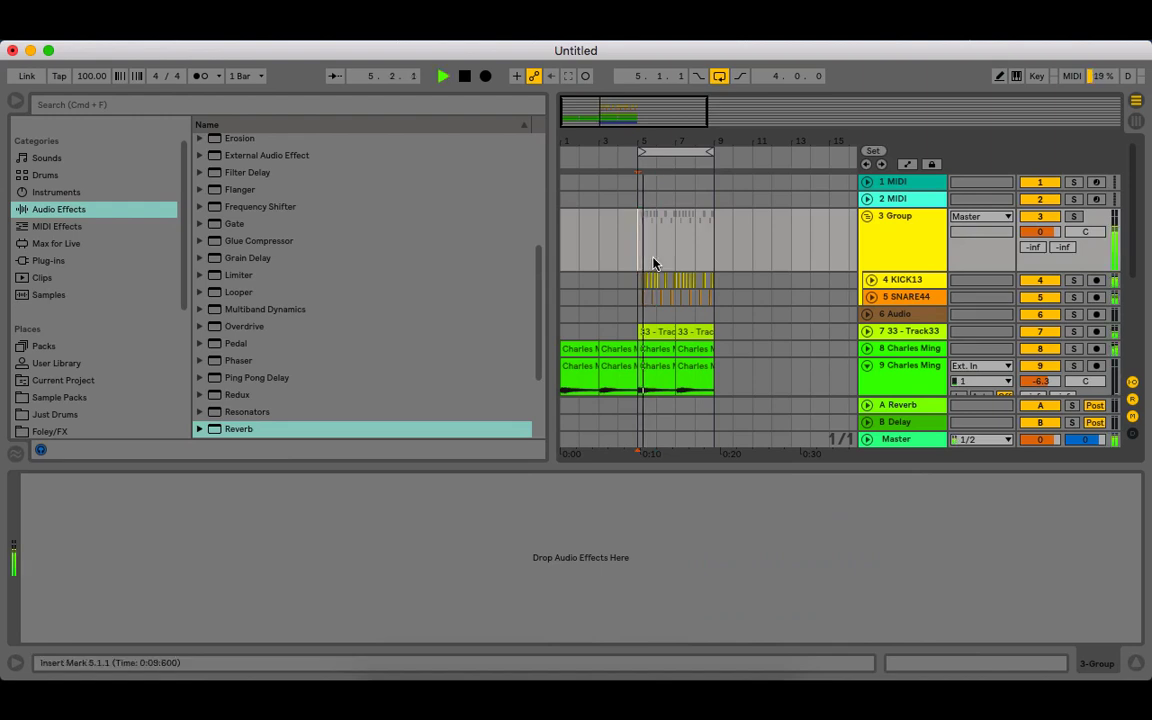
- Record a live take on armed audio track 11 over the bar 5 to 9 loop and stop recording
{"action": "scroll", "coordinate": [655, 257], "scroll_direction": "down", "scroll_amount": 5}
{"action": "left_click", "coordinate": [923, 290]}
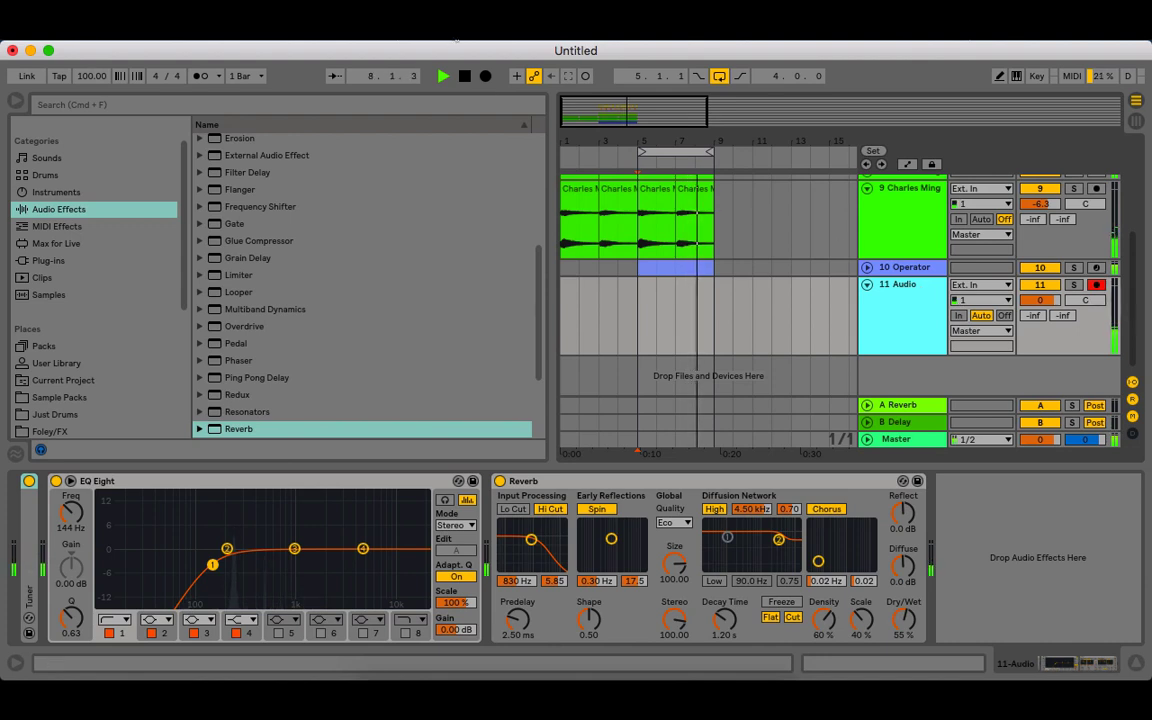
{"action": "left_click", "coordinate": [487, 77]}
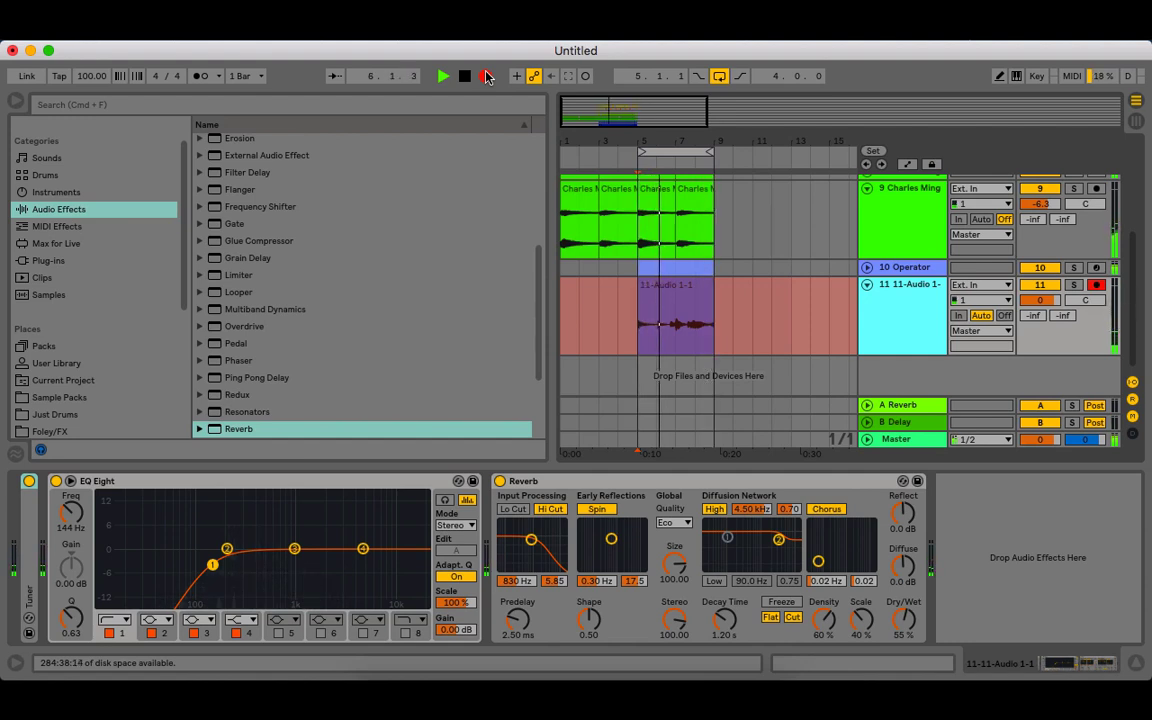
{"action": "left_click", "coordinate": [486, 76]}
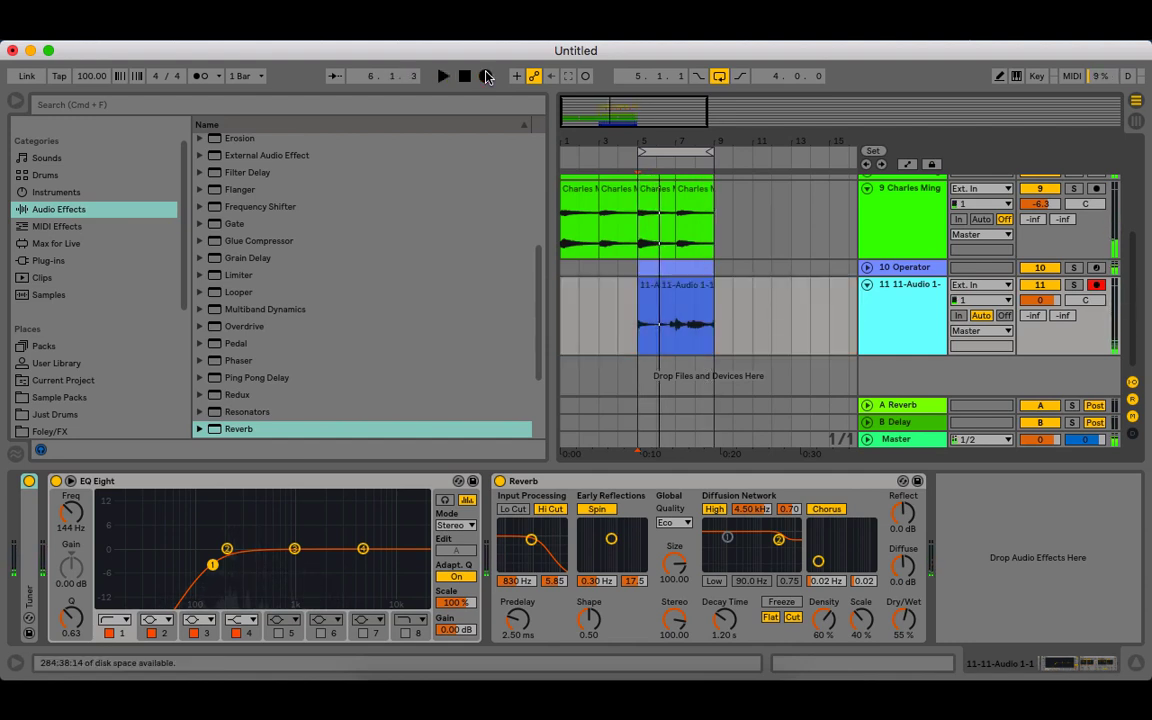
- Extend the recorded clip on track 11 back to bar 1 and play it from there
{"action": "double_click", "coordinate": [664, 287]}
{"action": "left_click", "coordinate": [1137, 664]}
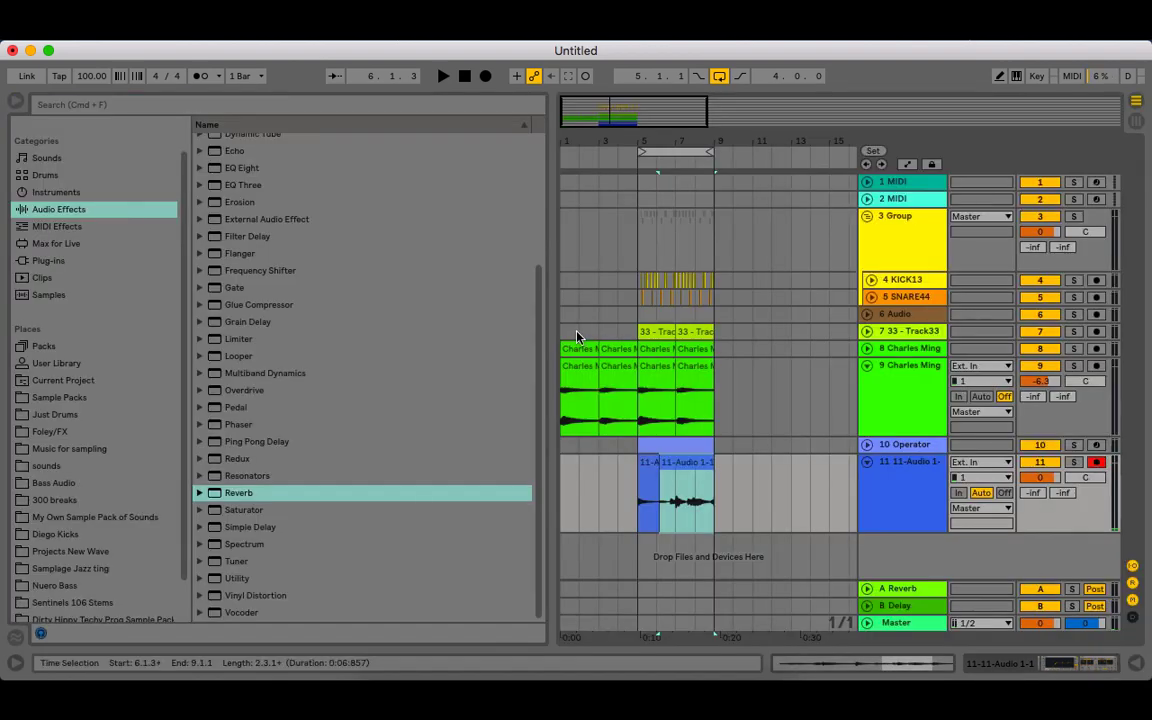
{"action": "left_click_drag", "start_coordinate": [664, 480], "coordinate": [283, 483]}
{"action": "key", "text": "space"}
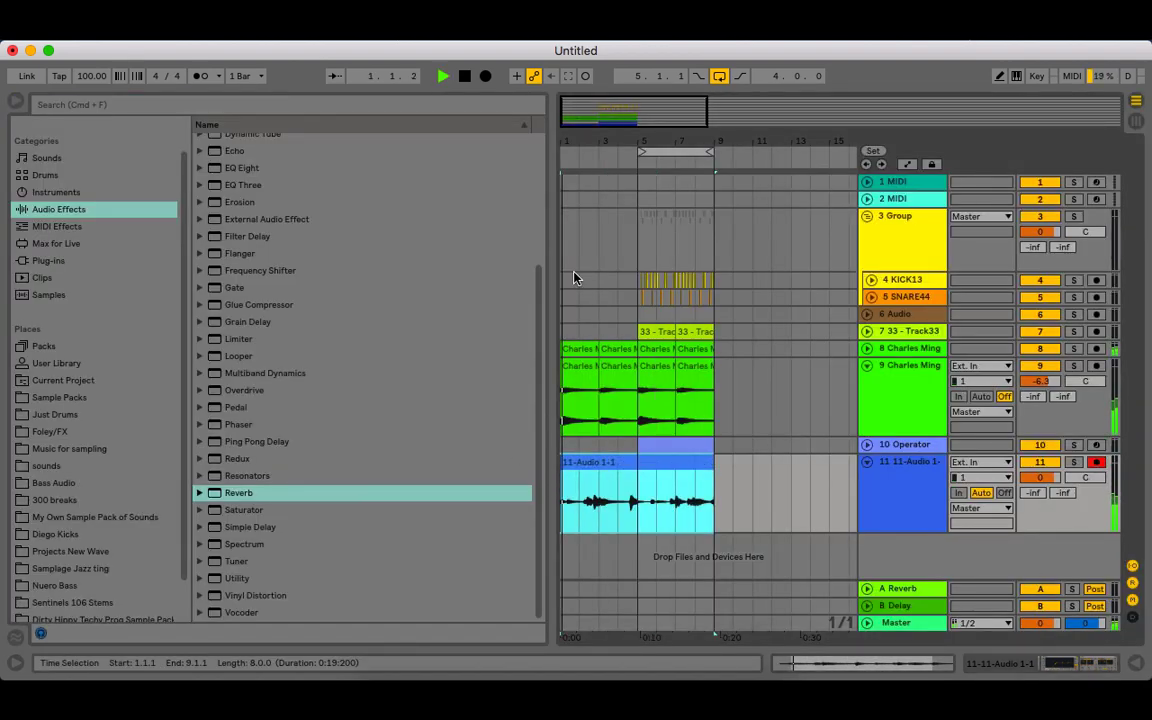
- On track 11, lower EQ band 2, boost band 3 by 1.86 dB at 1.58 kHz, enable a band 8 high cut, and set Reverb decay to 2.11 s
{"action": "left_click_drag", "start_coordinate": [575, 143], "coordinate": [605, 167]}
{"action": "double_click", "coordinate": [922, 466]}
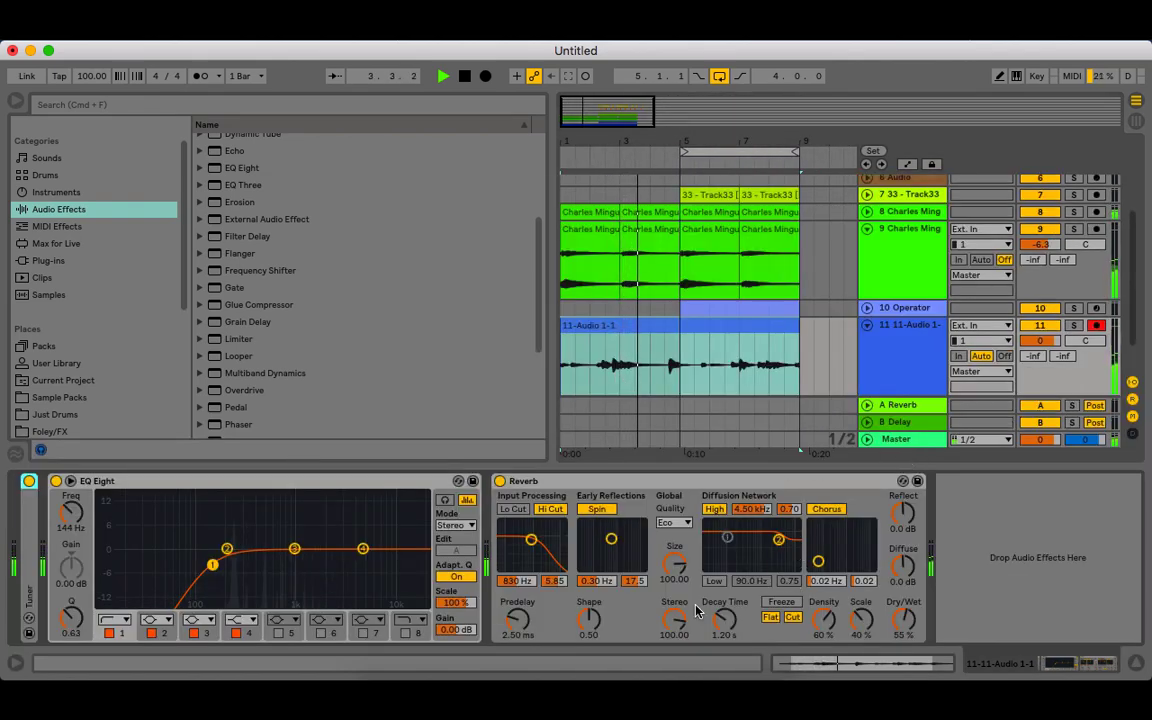
{"action": "left_click_drag", "start_coordinate": [227, 549], "coordinate": [236, 556]}
{"action": "left_click", "coordinate": [404, 634]}
{"action": "left_click_drag", "start_coordinate": [417, 562], "coordinate": [401, 574]}
{"action": "left_click_drag", "start_coordinate": [236, 556], "coordinate": [313, 542]}
- Trim the recorded clip to end at bar 5, open its sample view and play it from bar 1
{"action": "left_click_drag", "start_coordinate": [797, 326], "coordinate": [679, 326]}
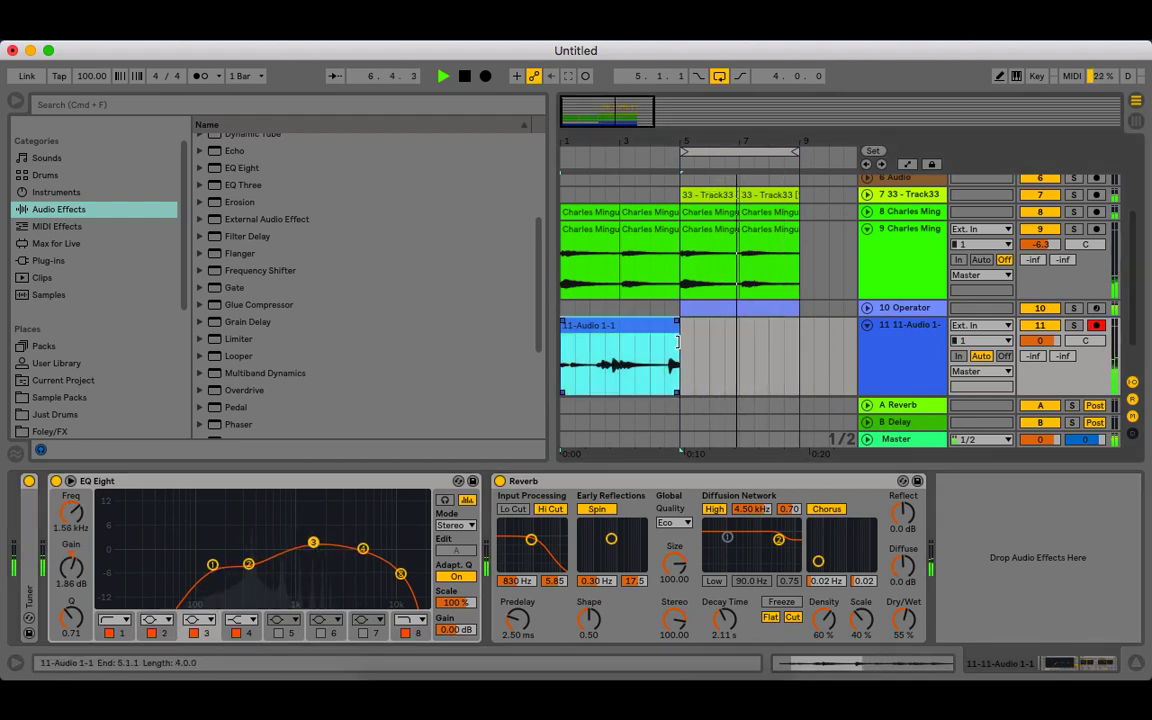
{"action": "left_click", "coordinate": [650, 332]}
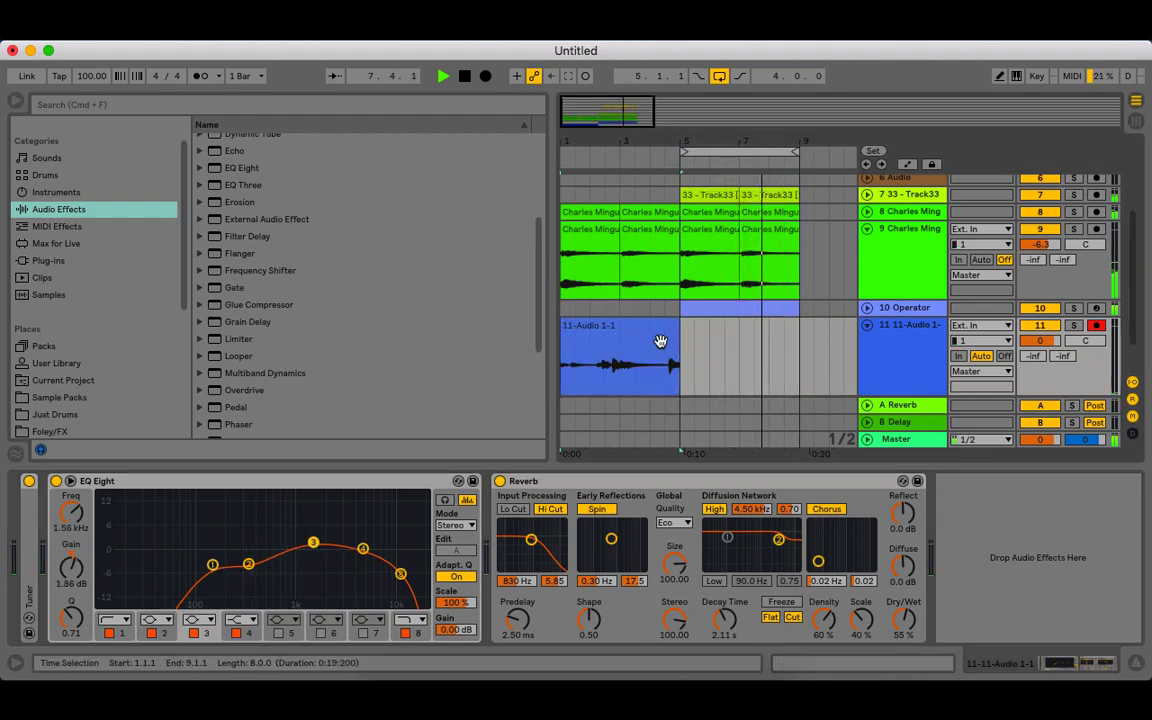
{"action": "double_click", "coordinate": [640, 328]}
{"action": "left_click", "coordinate": [443, 76]}
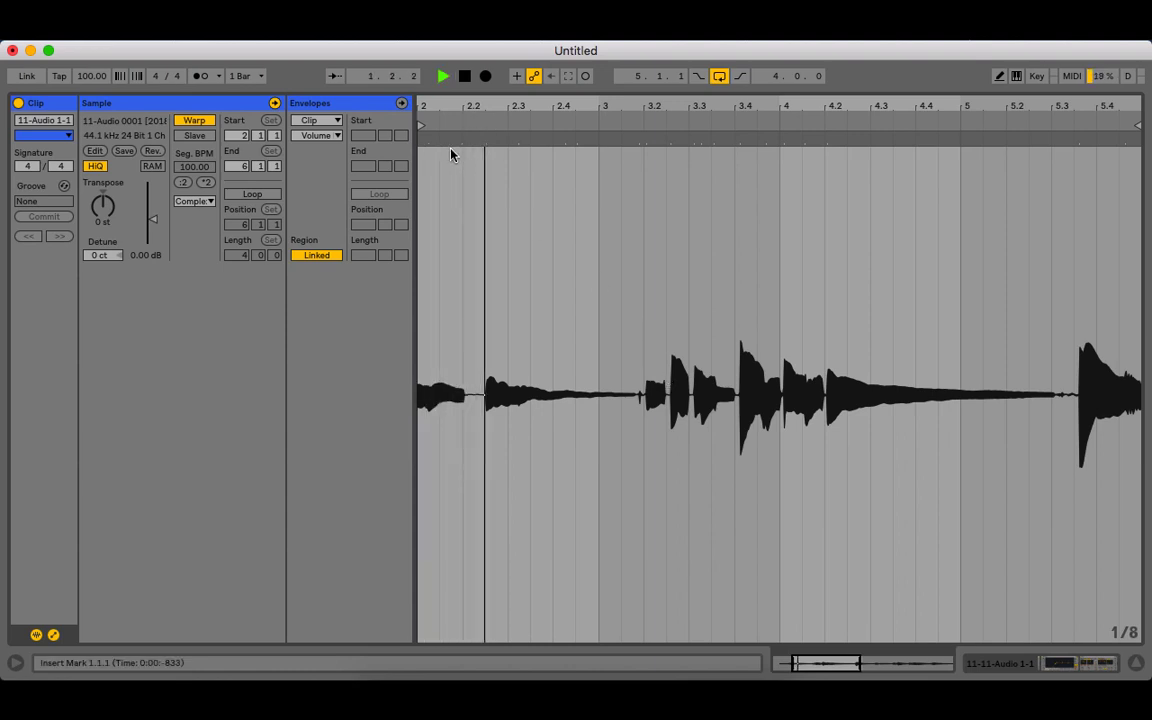
- Add warp markers on the clip's note onsets from 3.2 to 4.2 and at 2.2.3, aligning them to the grid
{"action": "left_click", "coordinate": [645, 149]}
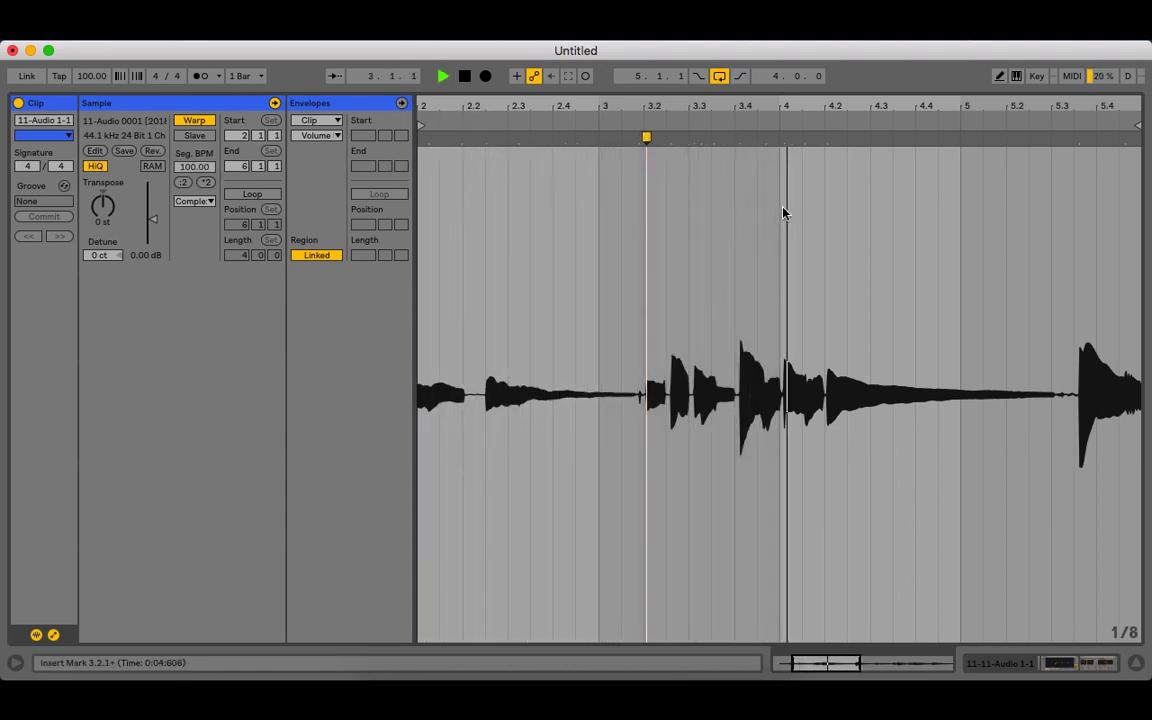
{"action": "double_click", "coordinate": [826, 138]}
{"action": "left_click_drag", "start_coordinate": [826, 138], "coordinate": [643, 140]}
{"action": "double_click", "coordinate": [784, 134]}
{"action": "double_click", "coordinate": [690, 140]}
{"action": "double_click", "coordinate": [669, 142]}
{"action": "double_click", "coordinate": [646, 140]}
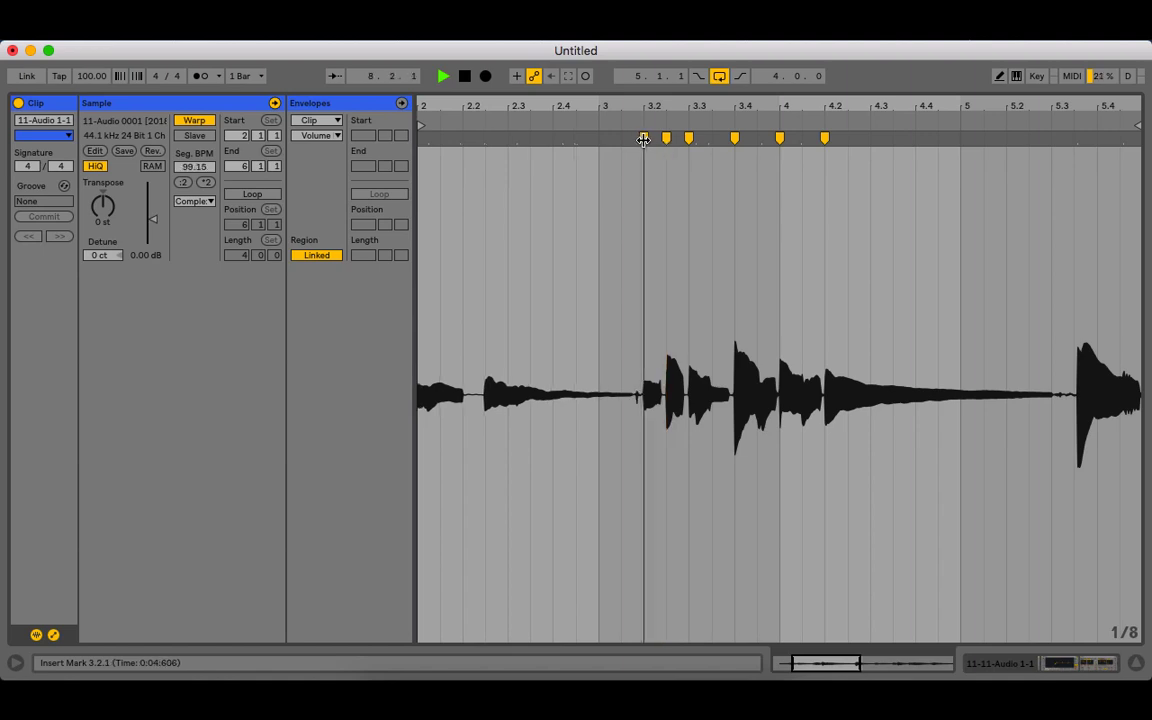
{"action": "double_click", "coordinate": [482, 142]}
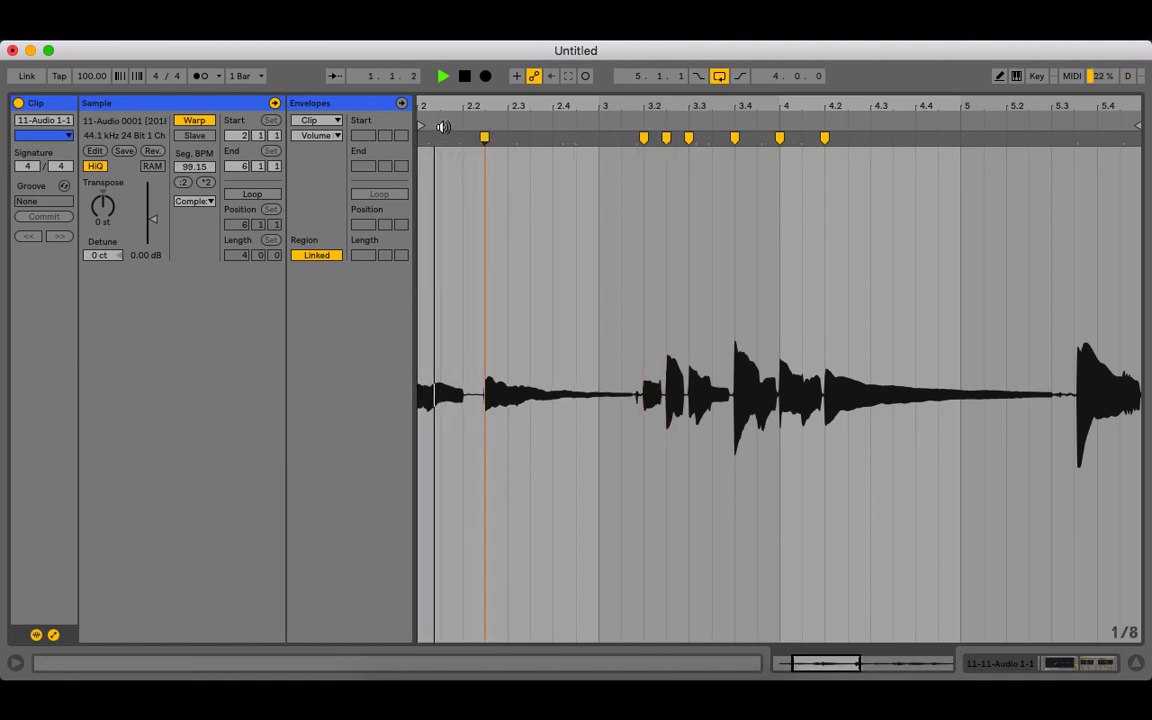
{"action": "left_click_drag", "start_coordinate": [424, 106], "coordinate": [547, 150]}
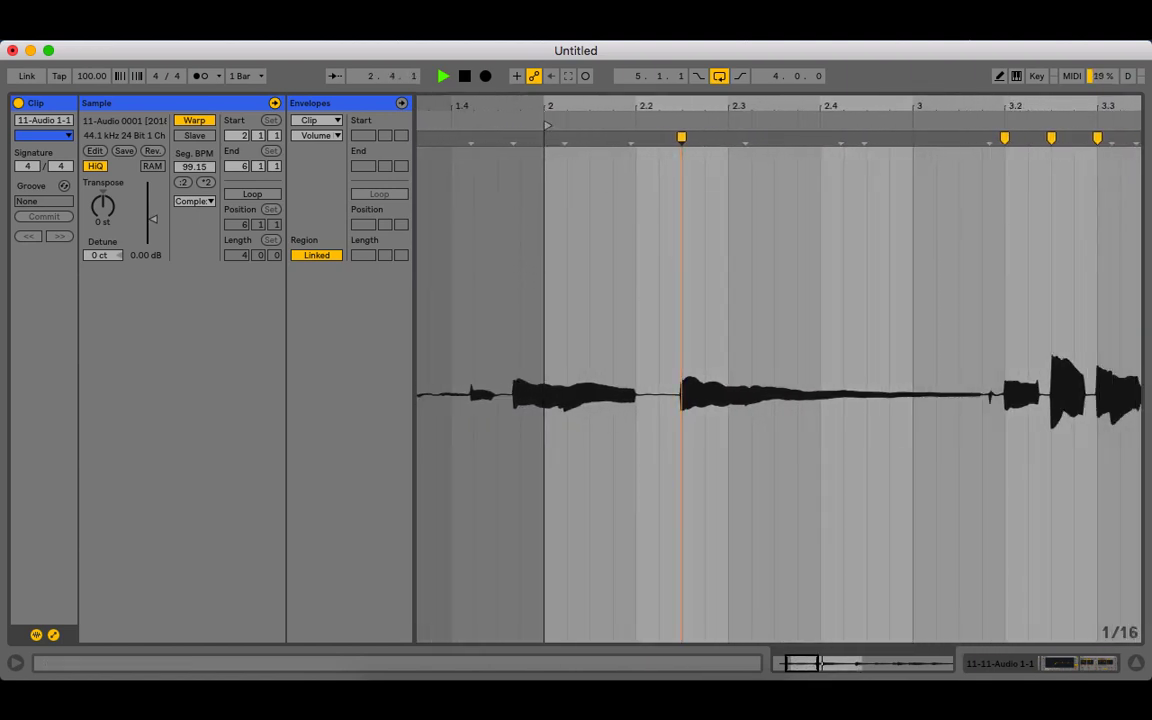
- Solo track 11, shift its clip later, and set its start to 2.1.1 so that more of the recording's opening plays
{"action": "left_click", "coordinate": [1138, 663]}
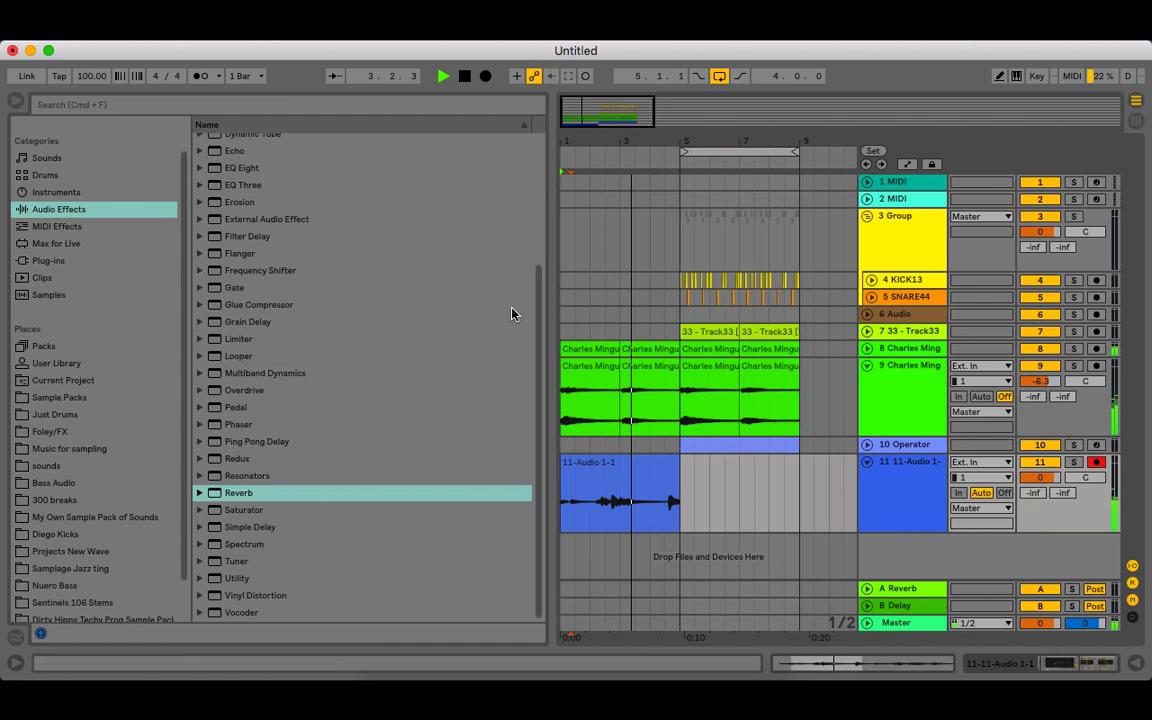
{"action": "left_click", "coordinate": [1073, 462]}
{"action": "mouse_move", "coordinate": [589, 463]}
{"action": "left_mouse_down"}
{"action": "mouse_move", "coordinate": [650, 465]}
{"action": "mouse_move", "coordinate": [590, 465]}
{"action": "left_mouse_up"}
{"action": "key", "text": "space"}
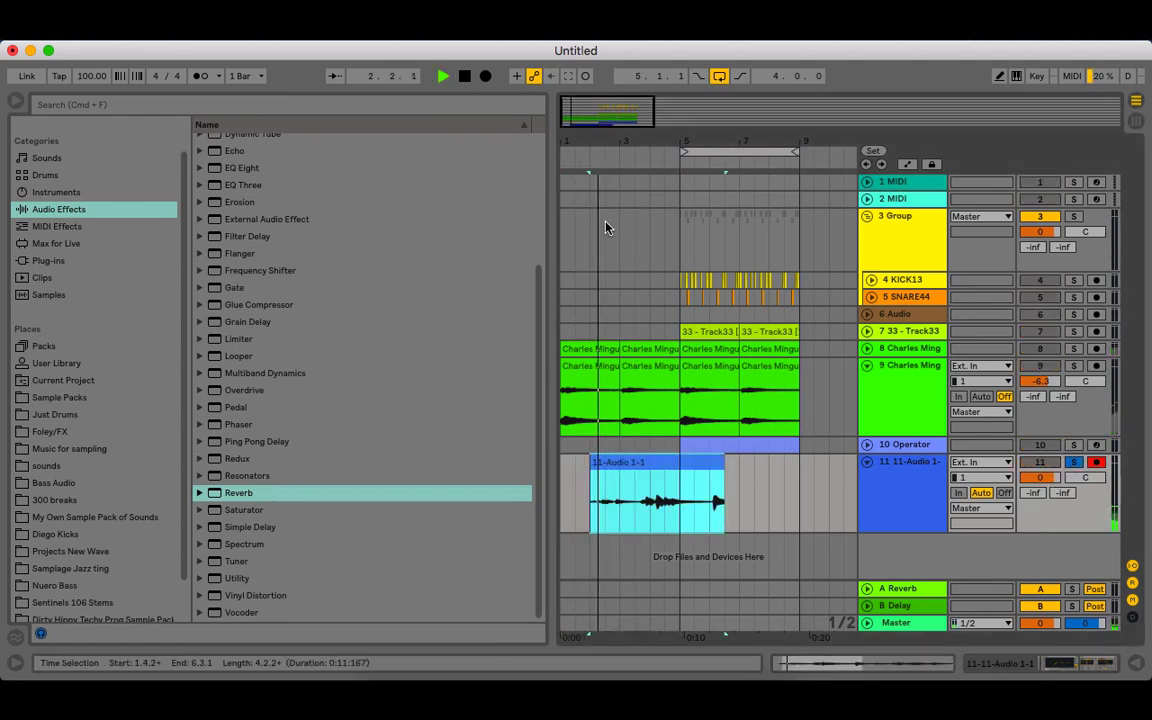
{"action": "left_click_drag", "start_coordinate": [593, 139], "coordinate": [625, 301]}
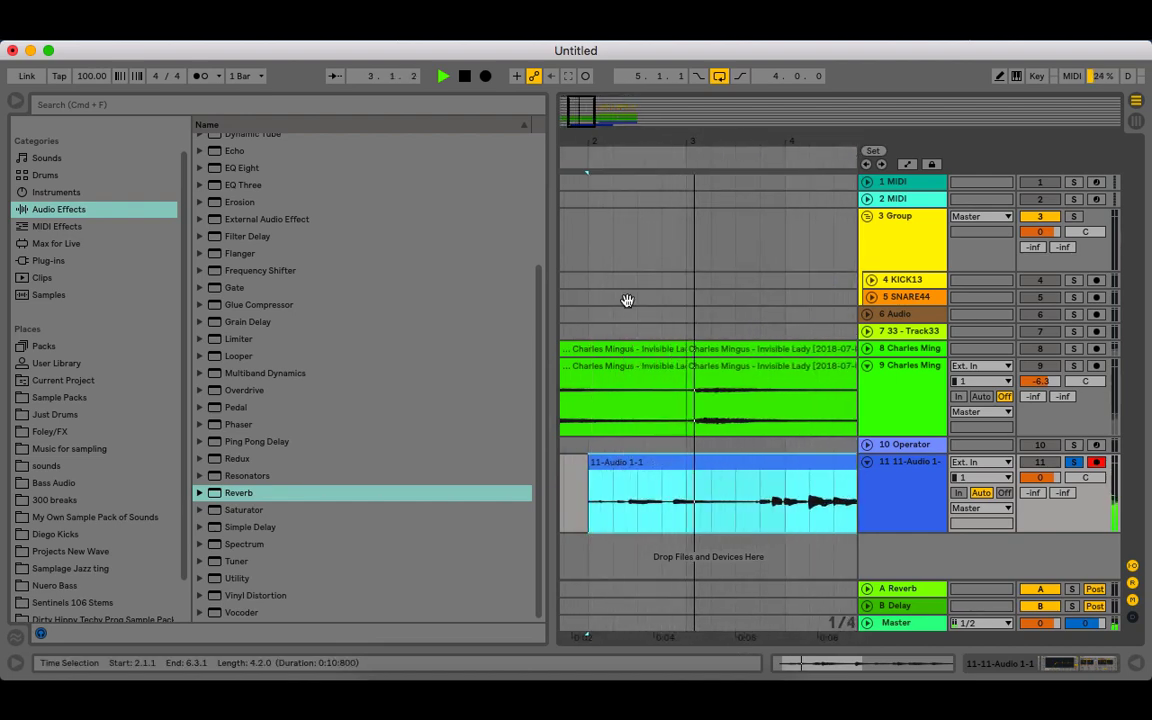
- Add a warp marker on the clip's early note, align it to bar 2 and return to the arrangement
{"action": "double_click", "coordinate": [643, 465]}
{"action": "mouse_move", "coordinate": [480, 106]}
{"action": "left_mouse_down"}
{"action": "mouse_move", "coordinate": [486, 165]}
{"action": "mouse_move", "coordinate": [540, 155]}
{"action": "mouse_move", "coordinate": [532, 140]}
{"action": "mouse_move", "coordinate": [563, 140]}
{"action": "left_mouse_up"}
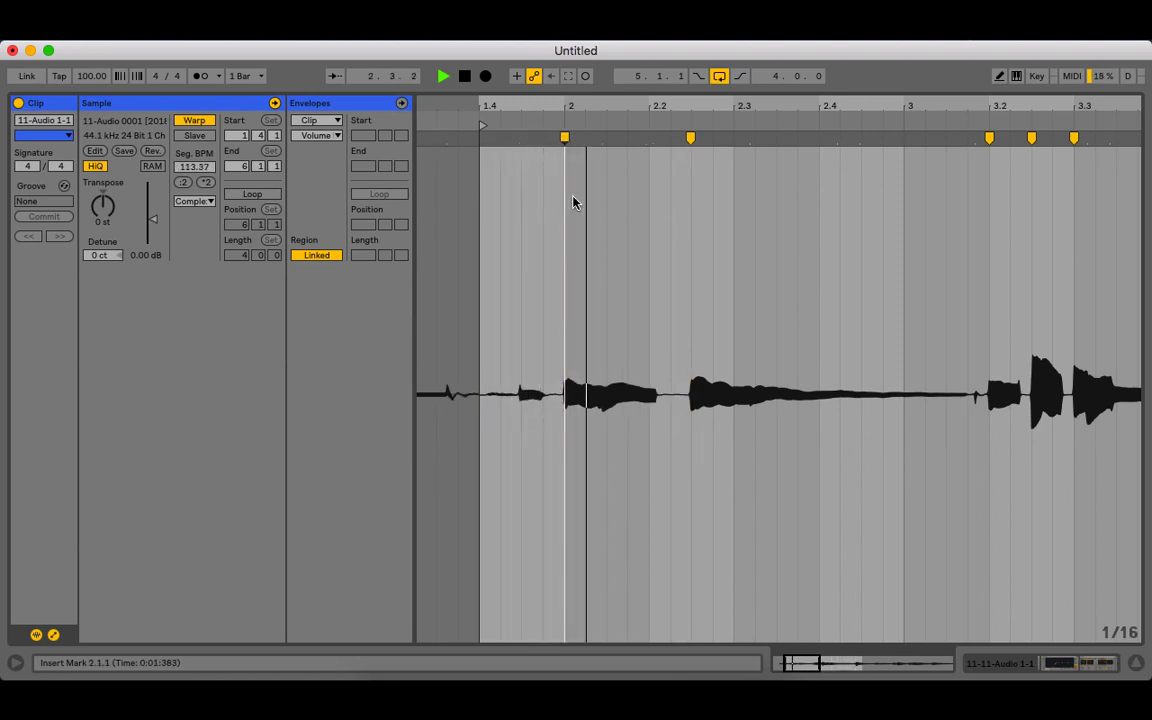
{"action": "left_click", "coordinate": [1136, 663]}
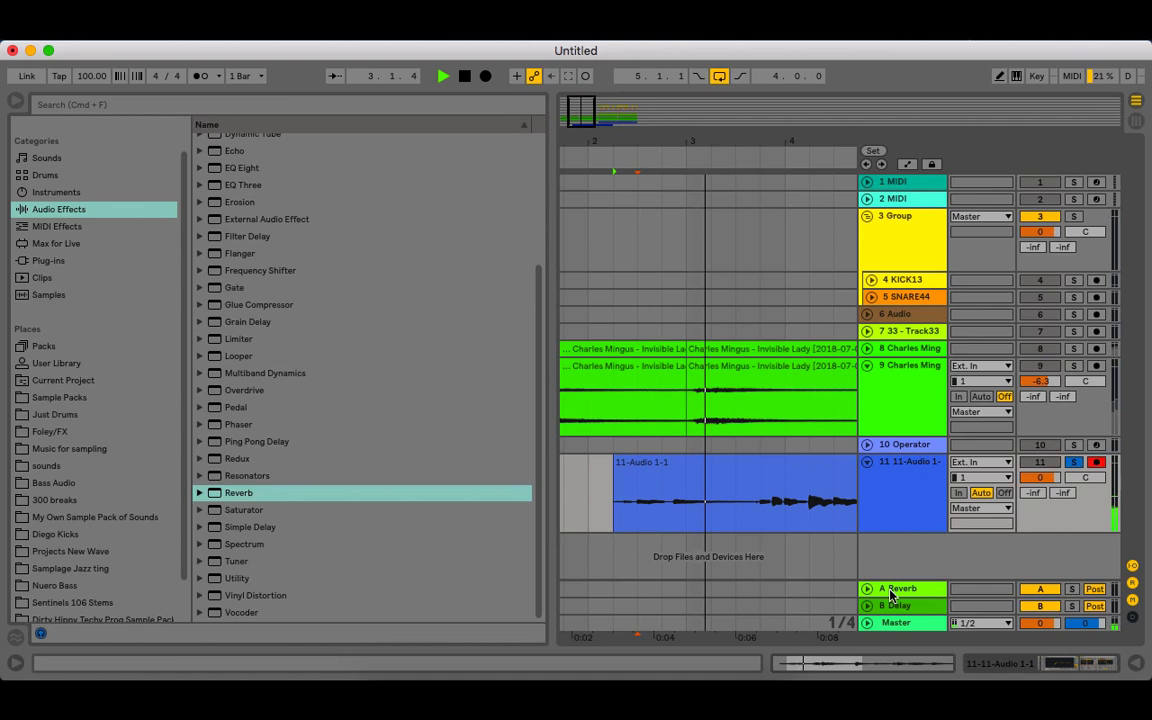
- Stop playback and trim the clip on track 11 to four bars, from 2.1.1 to 6.1.1
{"action": "key", "text": "space"}
{"action": "left_click", "coordinate": [624, 470]}
{"action": "mouse_move", "coordinate": [616, 477]}
{"action": "left_mouse_down"}
{"action": "mouse_move", "coordinate": [641, 479]}
{"action": "mouse_move", "coordinate": [616, 477]}
{"action": "left_mouse_up"}
{"action": "left_click_drag", "start_coordinate": [627, 138], "coordinate": [622, 85]}
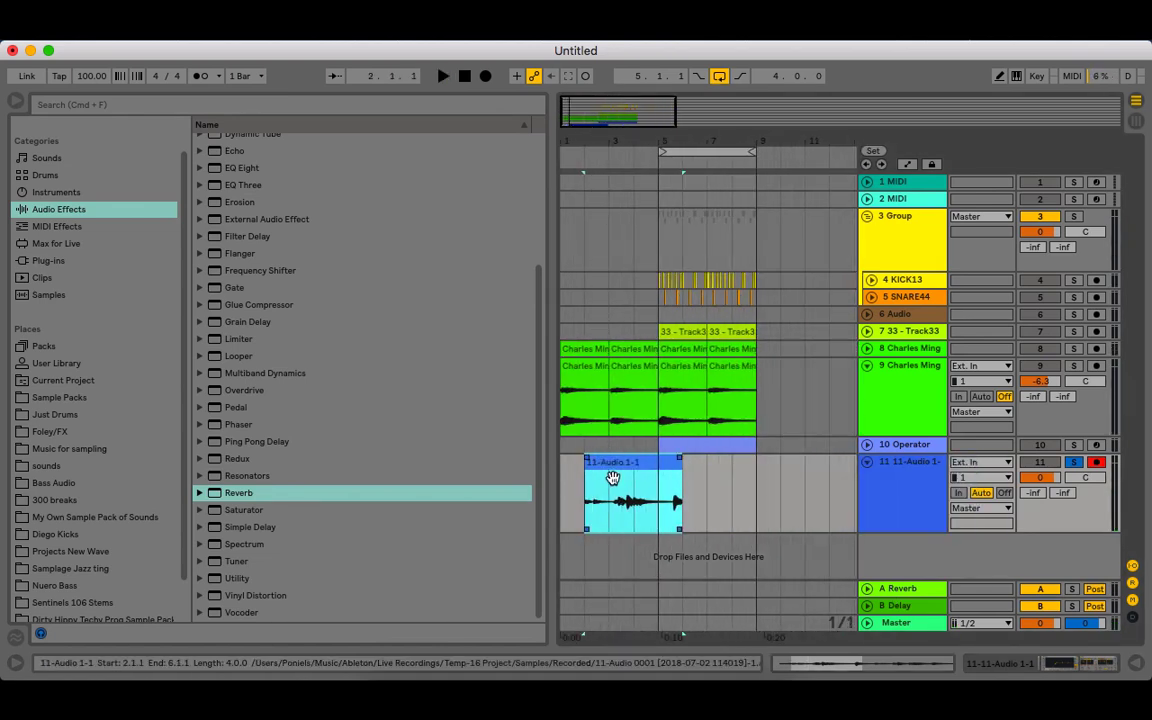
- Move the four-bar clip to bar 1, play it and duplicate it to start at bar 5
{"action": "left_click_drag", "start_coordinate": [606, 480], "coordinate": [582, 481]}
{"action": "key", "text": "space"}
{"action": "key", "text": "super+d"}
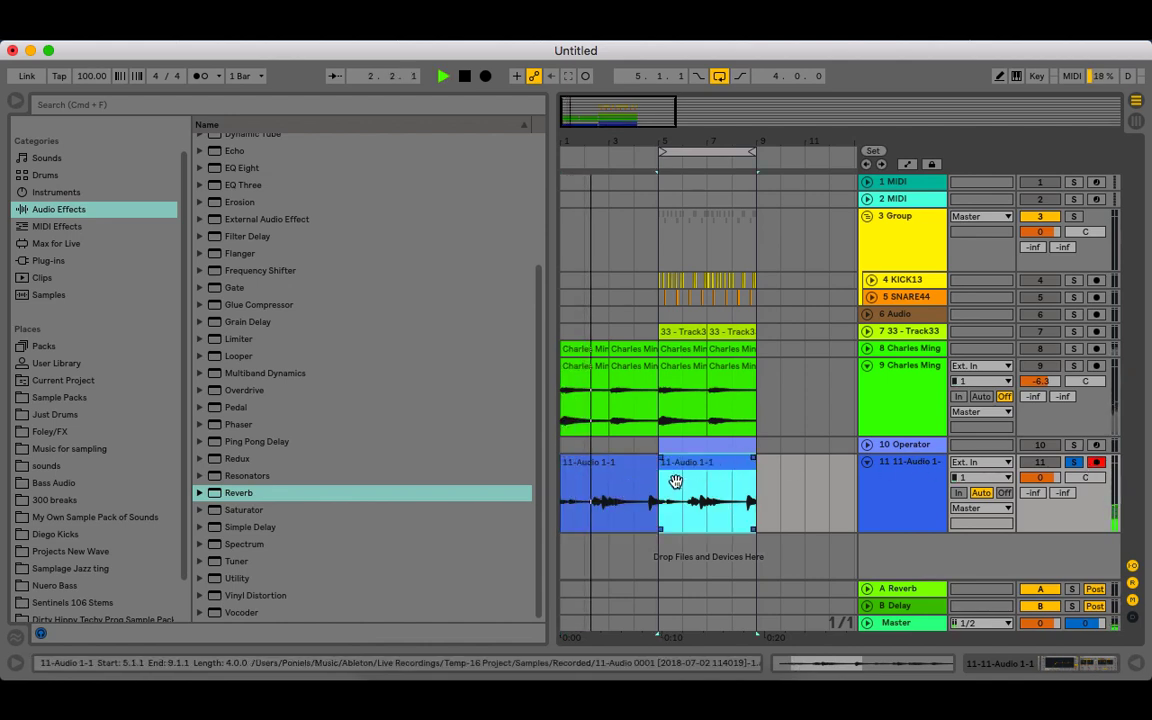
- Insert another audio track and move both recorded clips onto it, leaving track 11 empty
{"action": "right_click", "coordinate": [916, 549]}
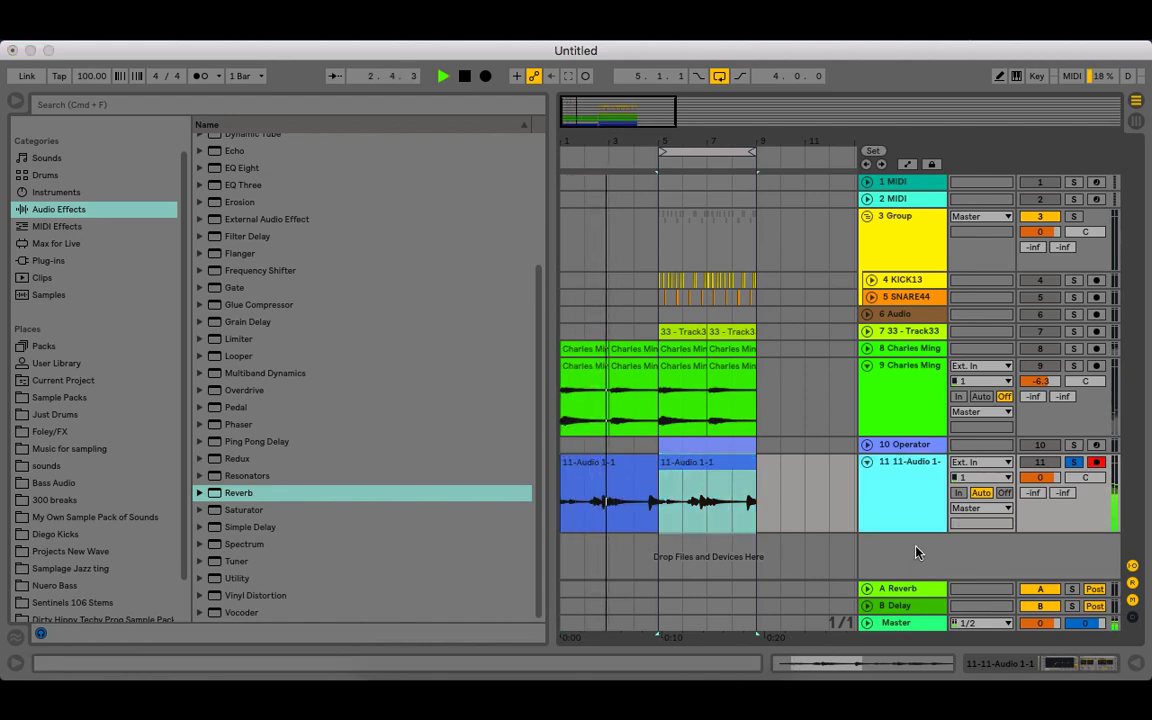
{"action": "left_click", "coordinate": [770, 491]}
{"action": "left_click_drag", "start_coordinate": [759, 489], "coordinate": [591, 545]}
{"action": "left_click", "coordinate": [664, 451]}
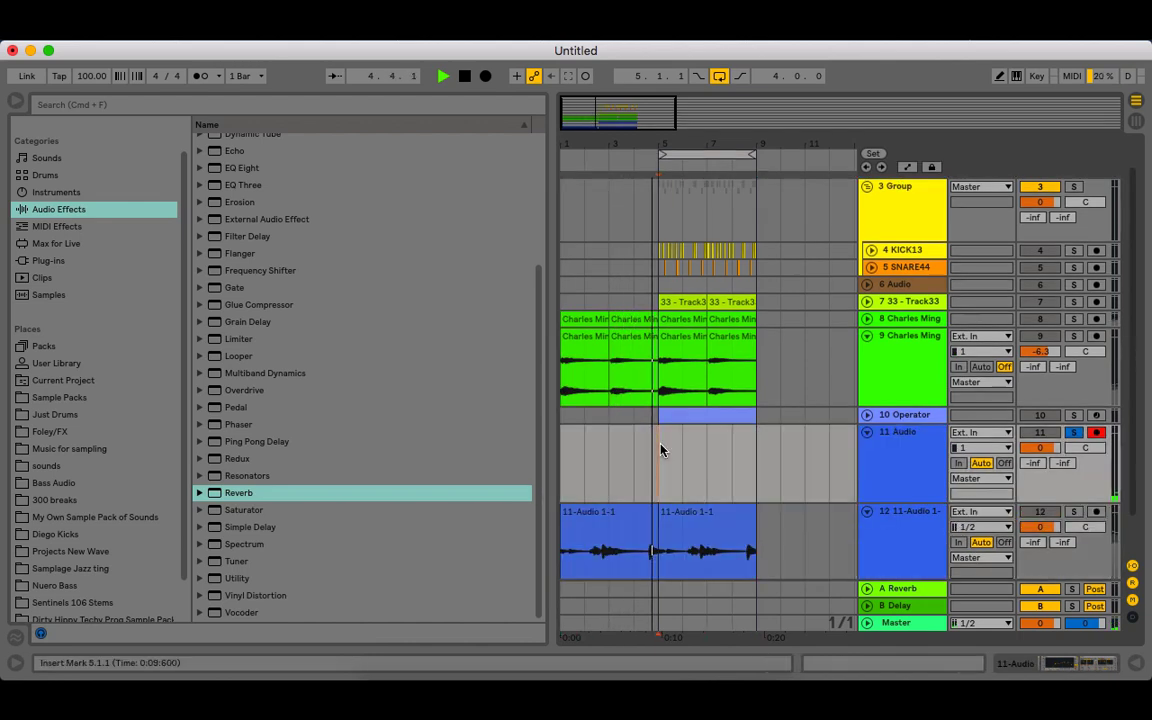
- Audition track 12 soloed, clear the solos on tracks 11 and 12, and play the full mix from bar 1
{"action": "left_click", "coordinate": [1075, 512]}
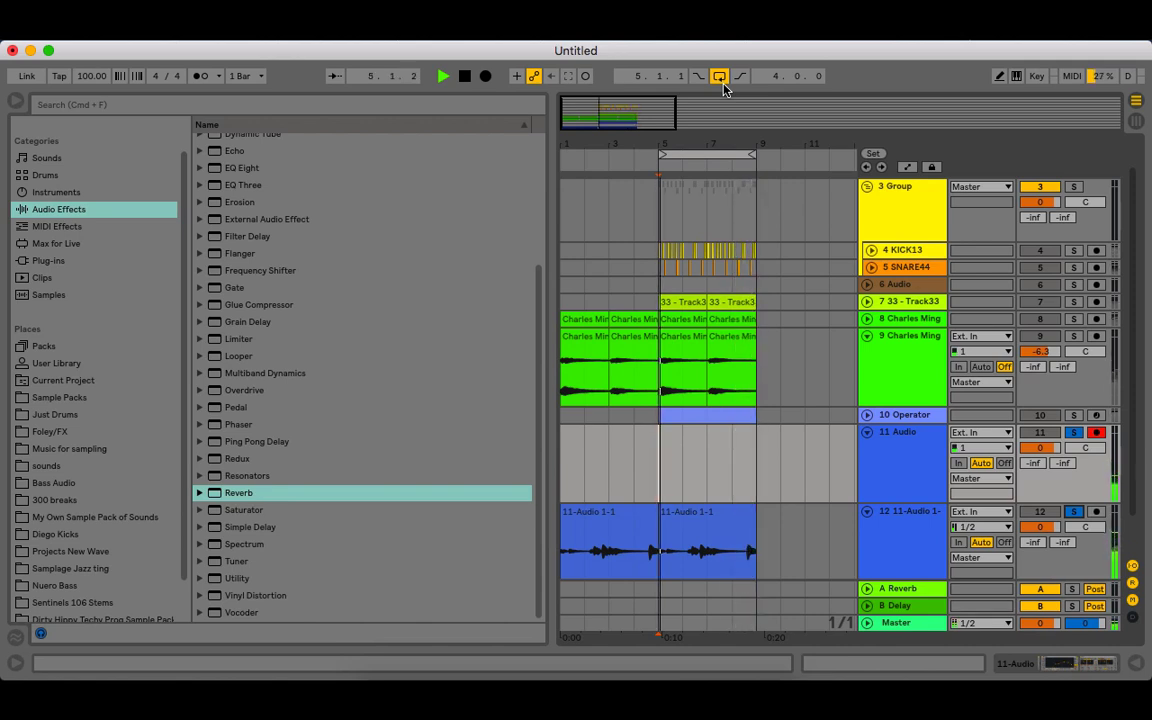
{"action": "left_click", "coordinate": [1073, 434]}
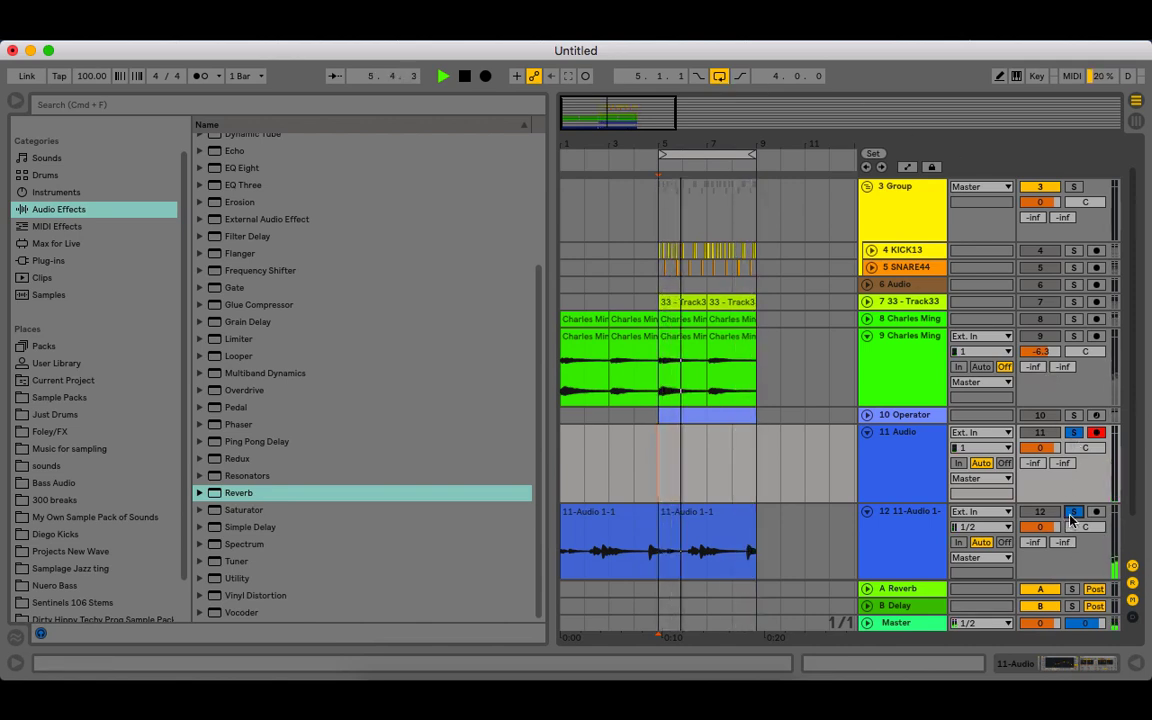
{"action": "left_click", "coordinate": [1073, 512]}
{"action": "left_click", "coordinate": [443, 77]}
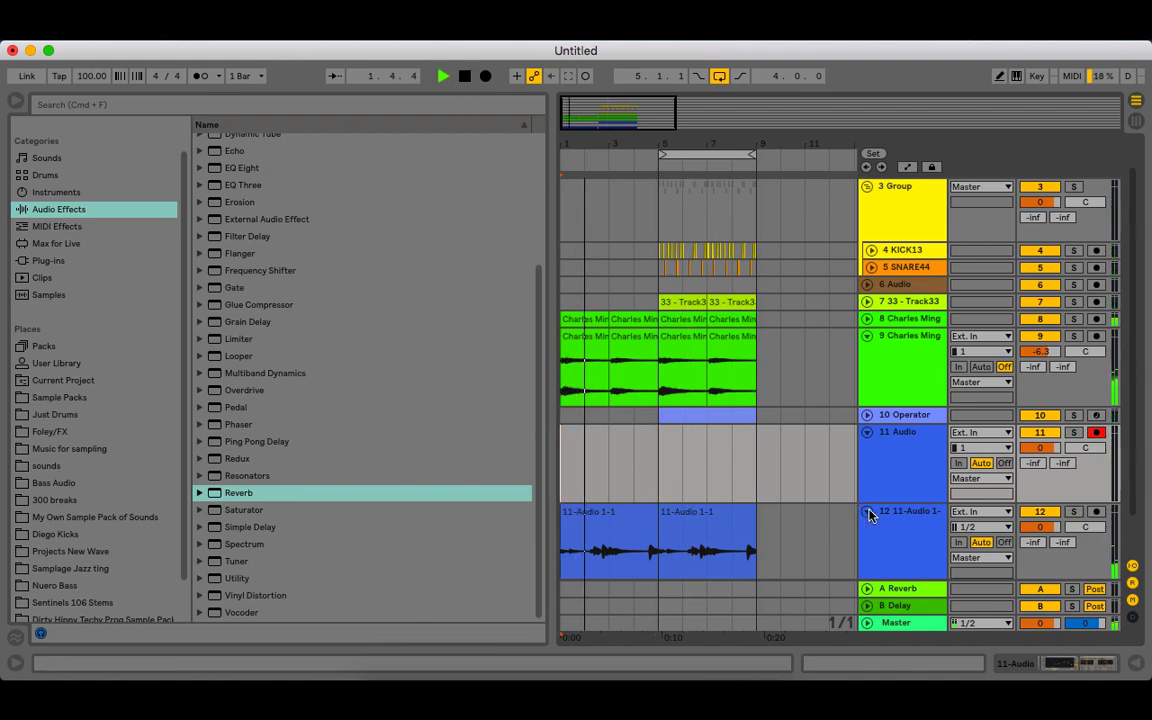
- Disarm track 11 and fold audio tracks 11 and 12
{"action": "left_click", "coordinate": [1096, 430]}
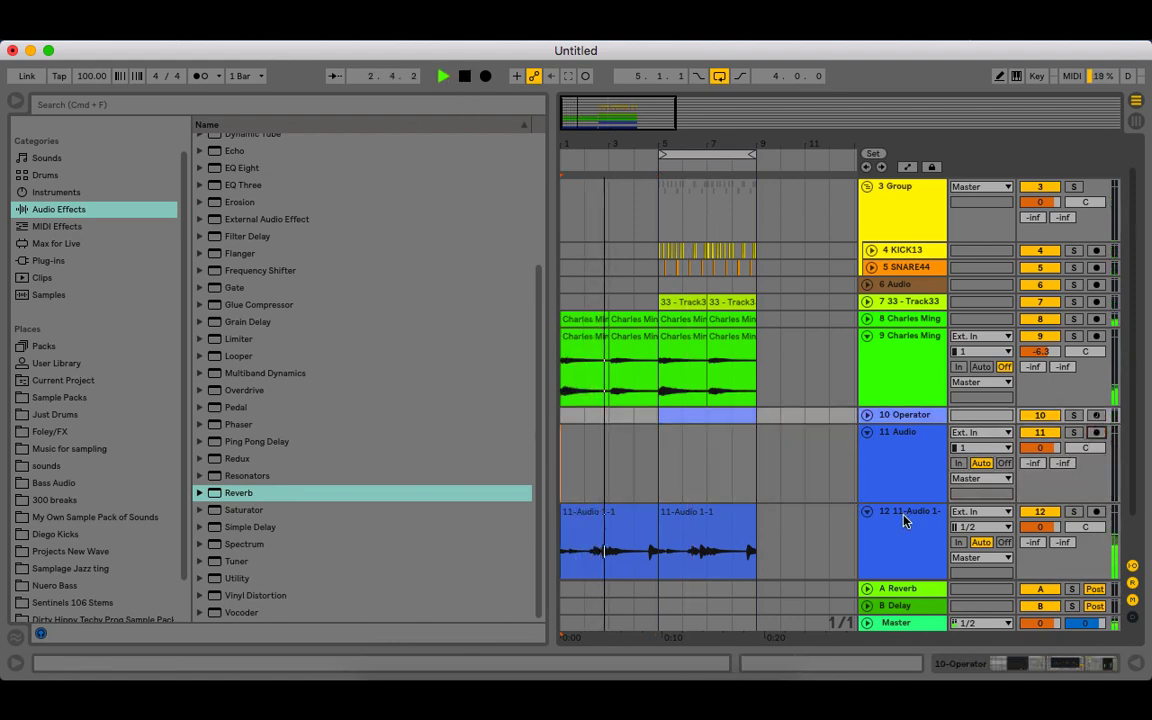
{"action": "left_click", "coordinate": [867, 432]}
{"action": "left_click", "coordinate": [868, 450]}
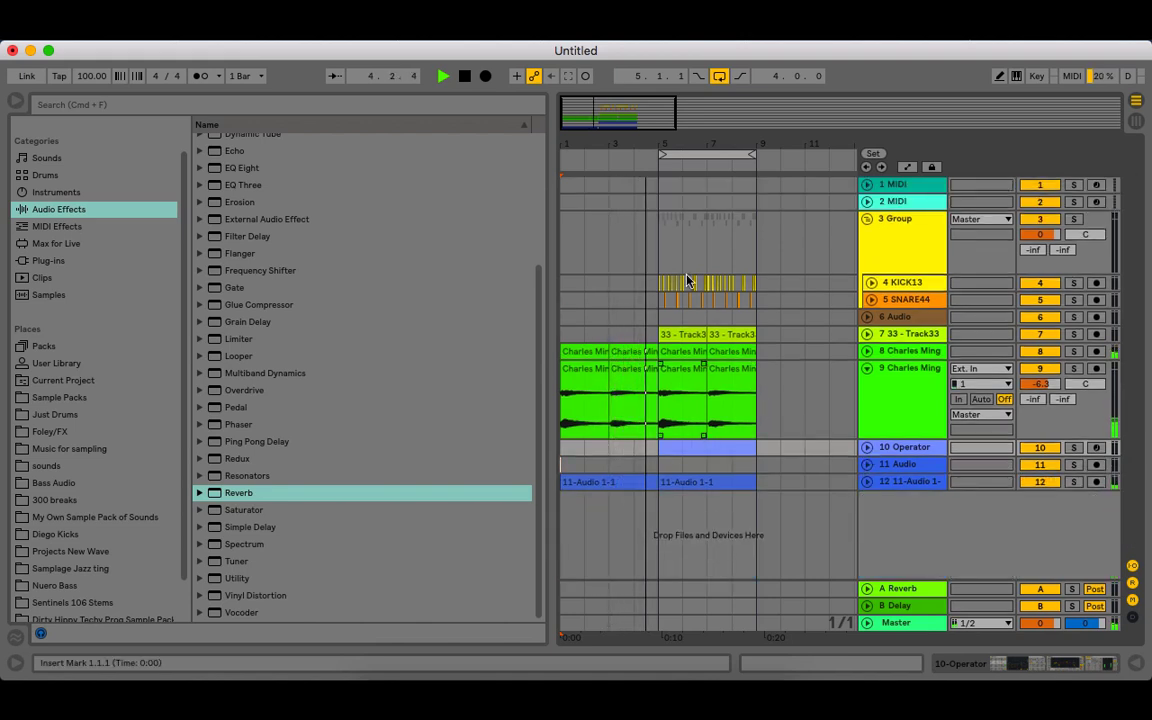
- Select everything in the loop region from bar 5 to bar 9
{"action": "mouse_move", "coordinate": [720, 153]}
{"action": "left_mouse_down"}
{"action": "mouse_move", "coordinate": [620, 151]}
{"action": "mouse_move", "coordinate": [742, 158]}
{"action": "left_mouse_up"}
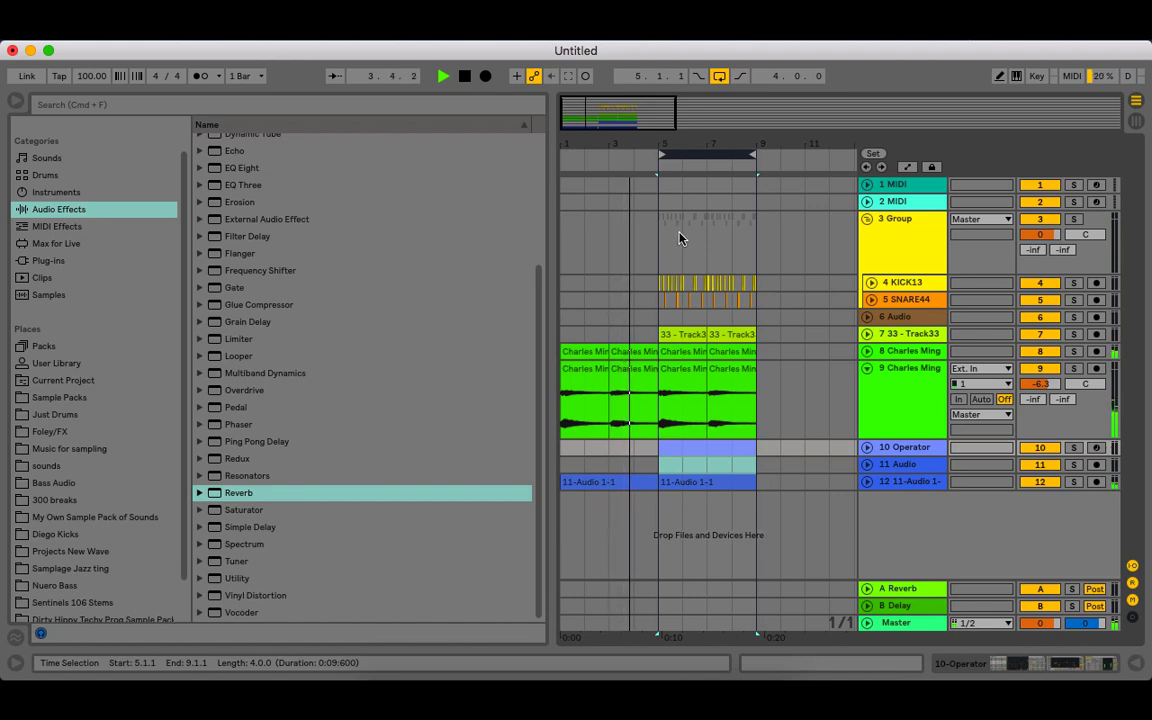
{"action": "left_click_drag", "start_coordinate": [671, 149], "coordinate": [645, 139]}
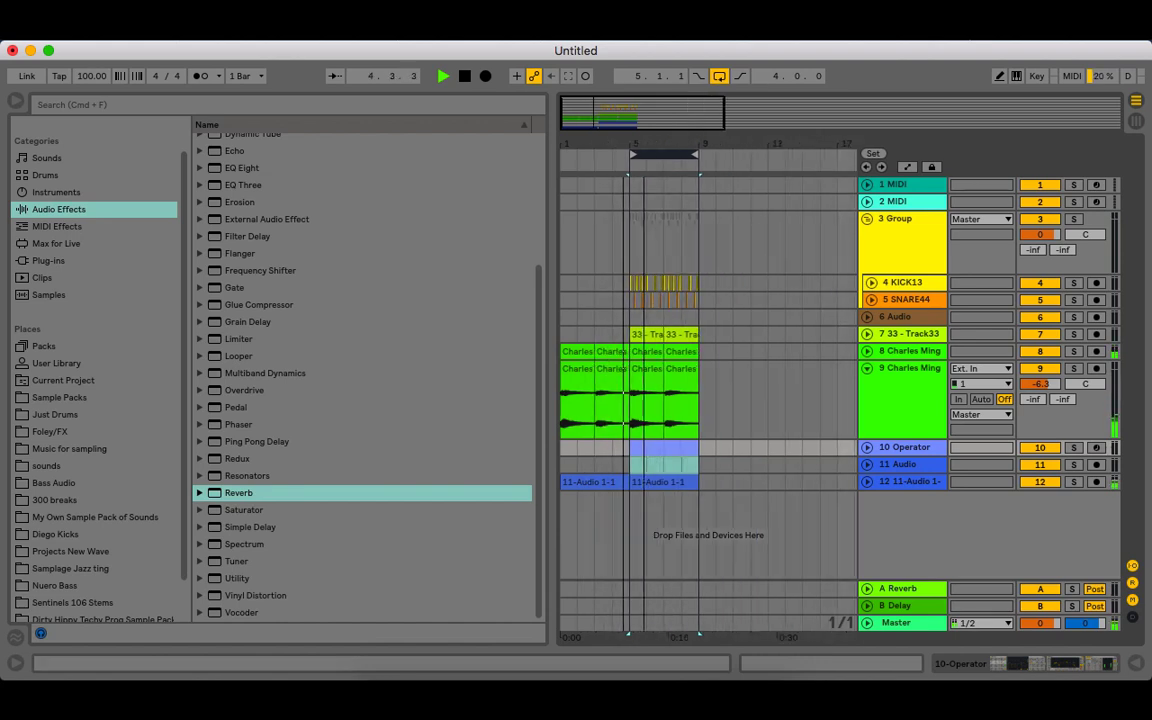